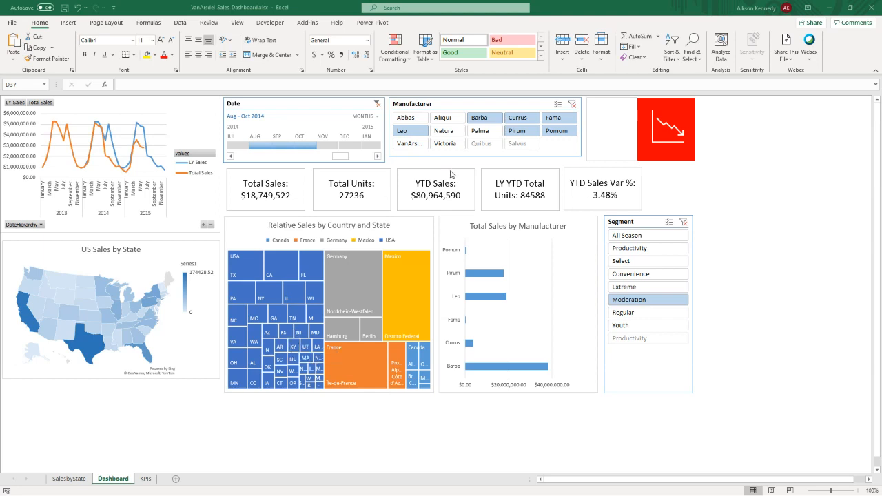
- Filter the sales dashboard by manufacturer Aliqui, and switch the manufacturer filter to Barba for comparison
left_click(445, 120)
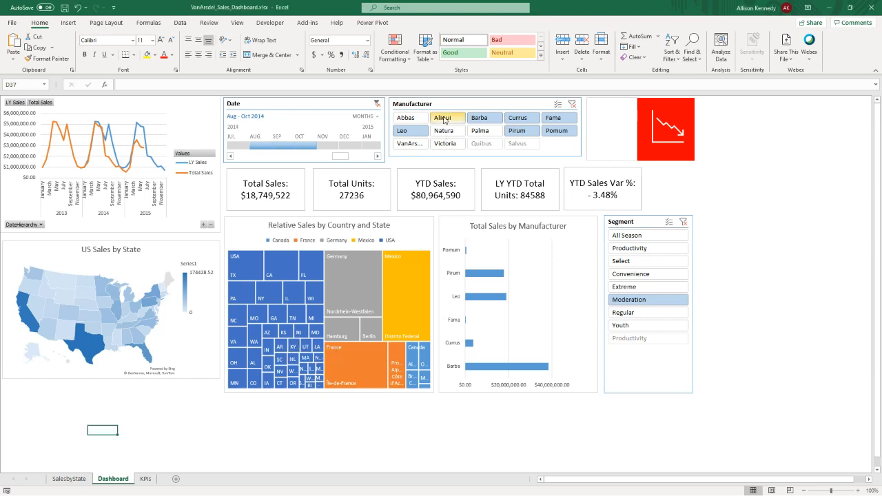
left_click(450, 118)
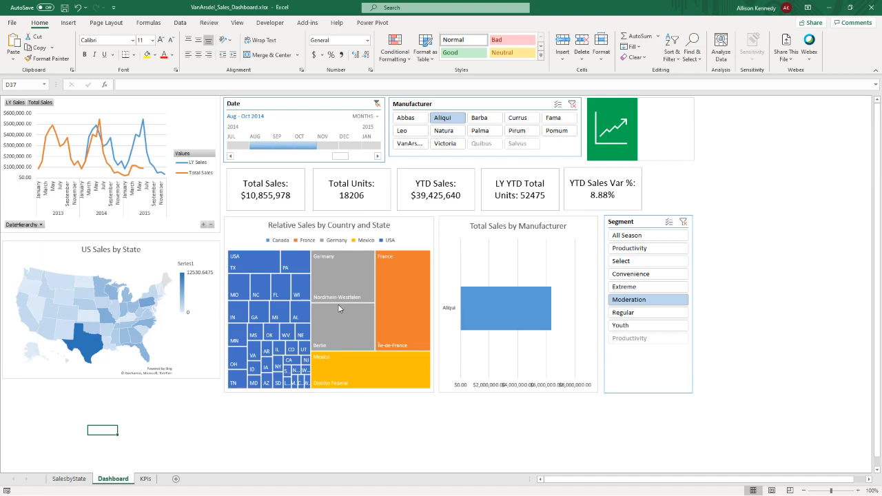
mouse_move(500, 318)
left_click(483, 122)
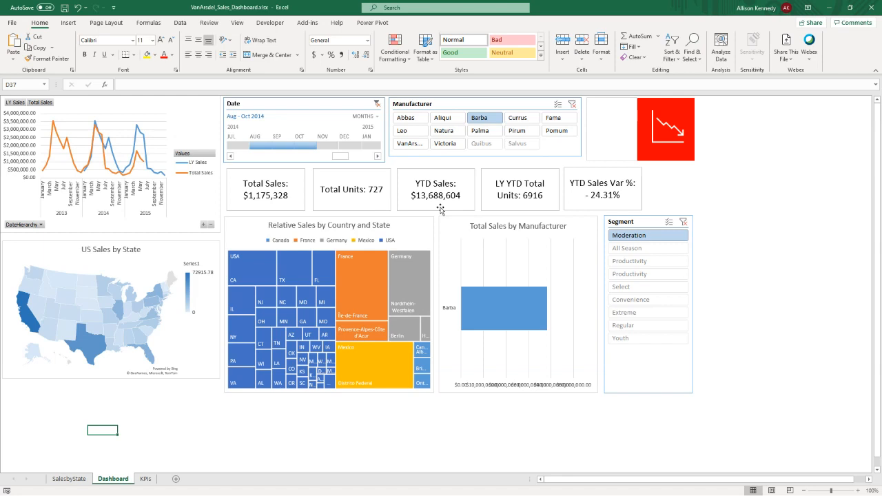
- Shift the YTD Sales Var % card slightly and extend the date timeline selection to Aug - Nov 2014
left_click_drag(539, 202, 577, 201)
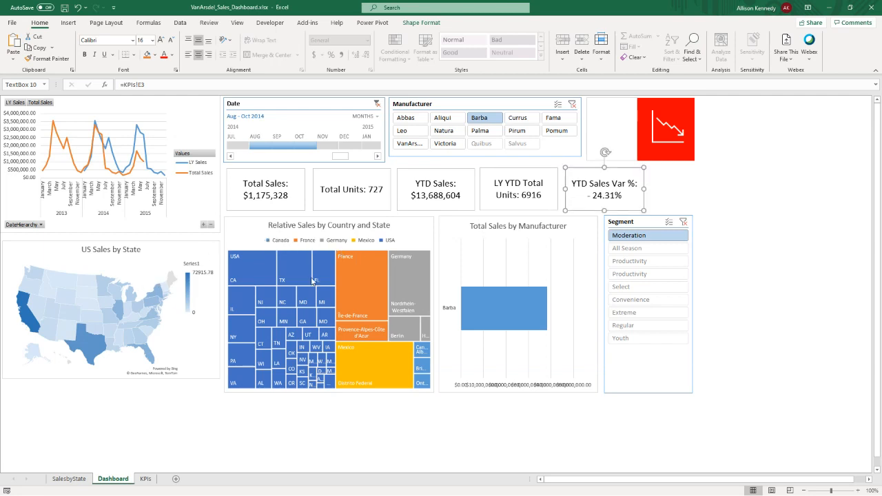
mouse_move(156, 326)
left_click_drag(324, 144, 338, 144)
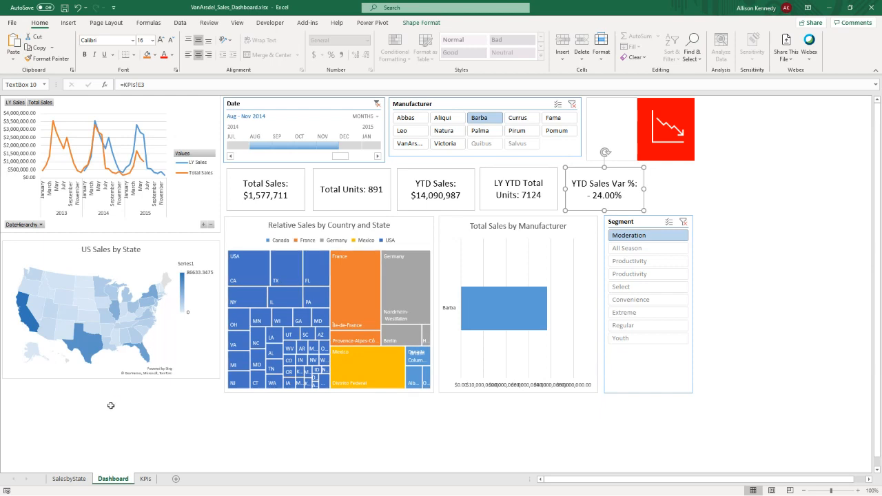
- Create a blank workbook and save it as Dashboard.xlsx in the Excel Dashboards folder on the Desktop
key("ctrl+n")
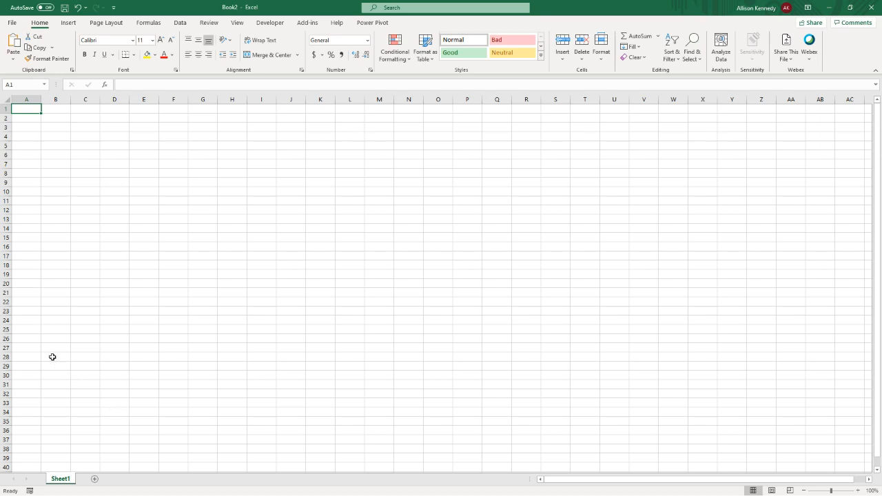
left_click(12, 23)
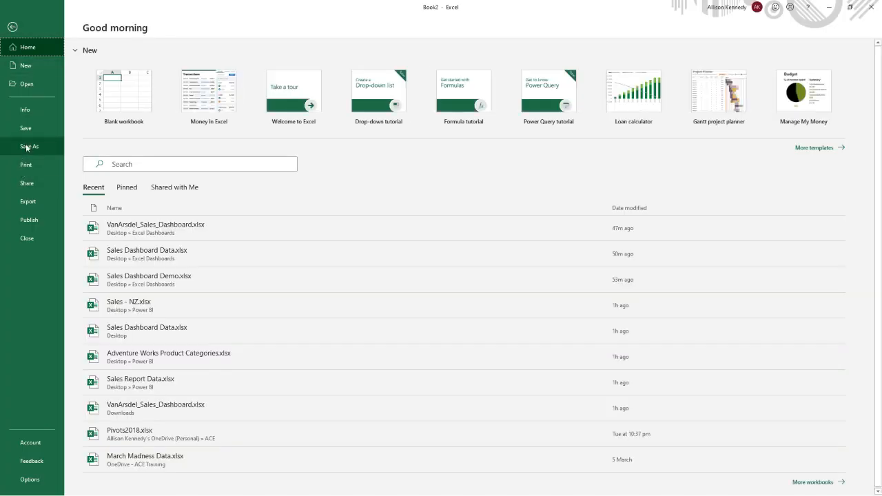
left_click(24, 146)
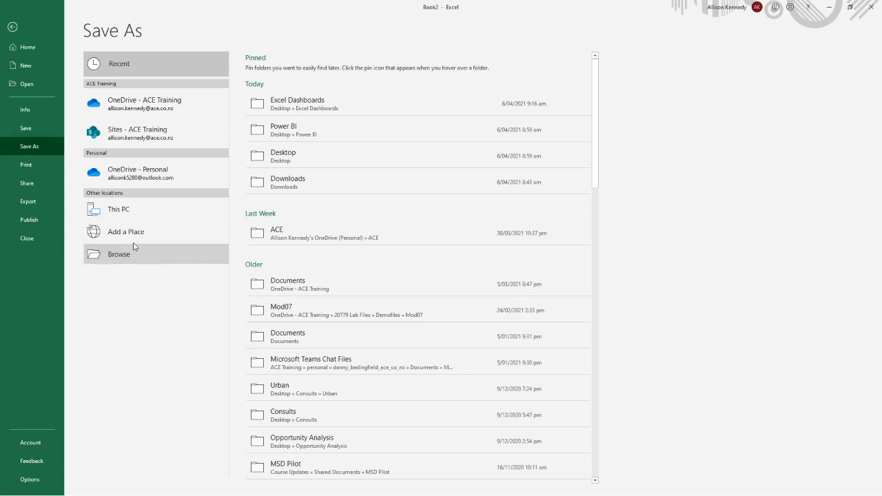
left_click(136, 252)
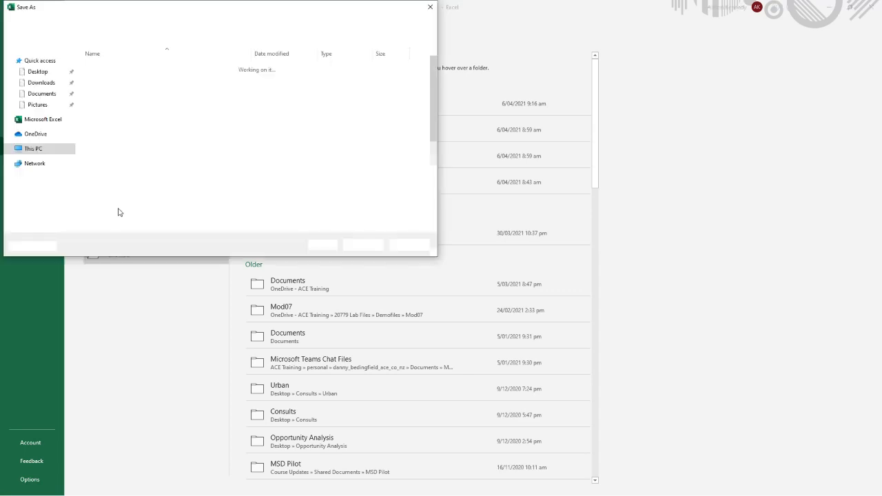
left_click(38, 72)
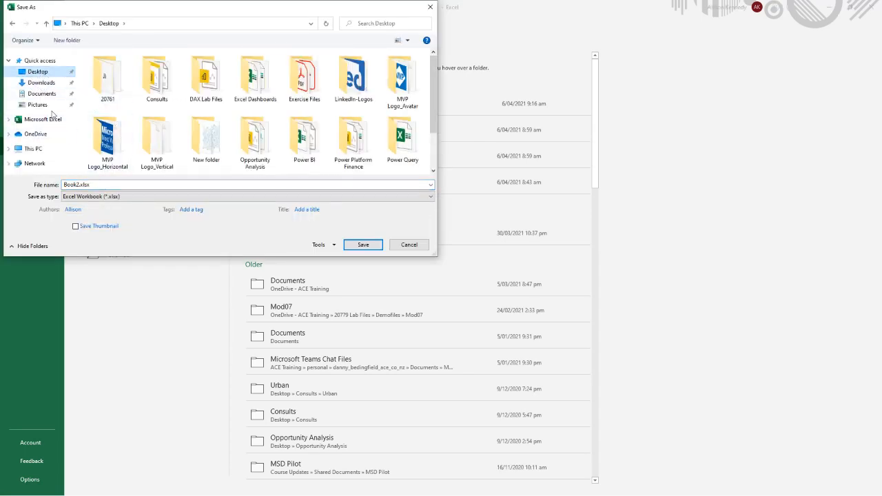
left_click_drag(115, 7, 0, 66)
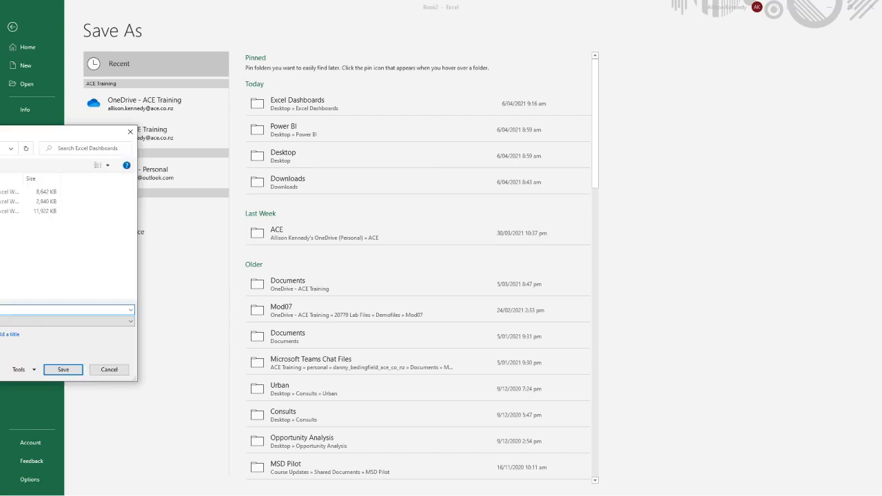
left_click(516, 377)
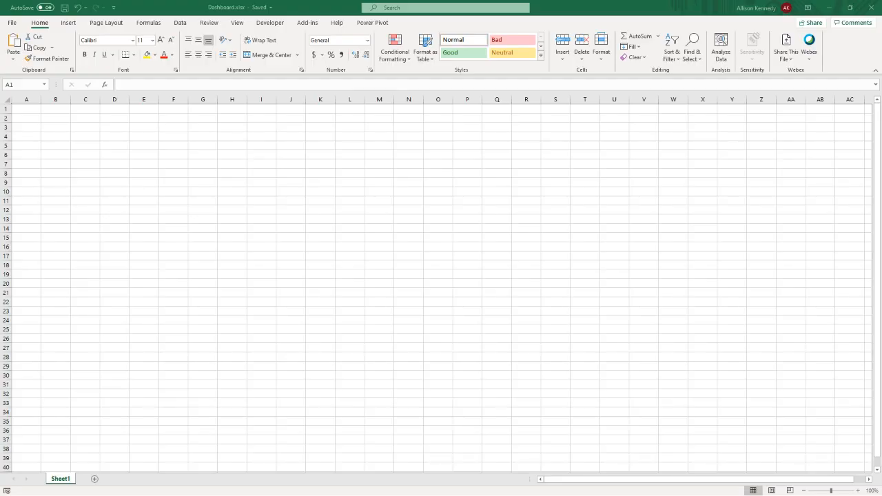
- Bring the Sales Dashboard Data.xlsx workbook into view and maximize its window on the FactInternetSales sheet
left_click_drag(0, 88, 281, 91)
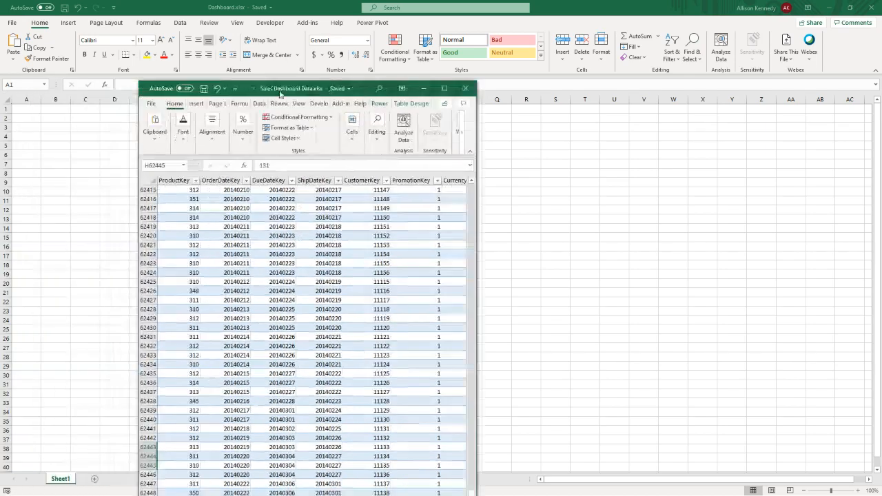
left_click(445, 91)
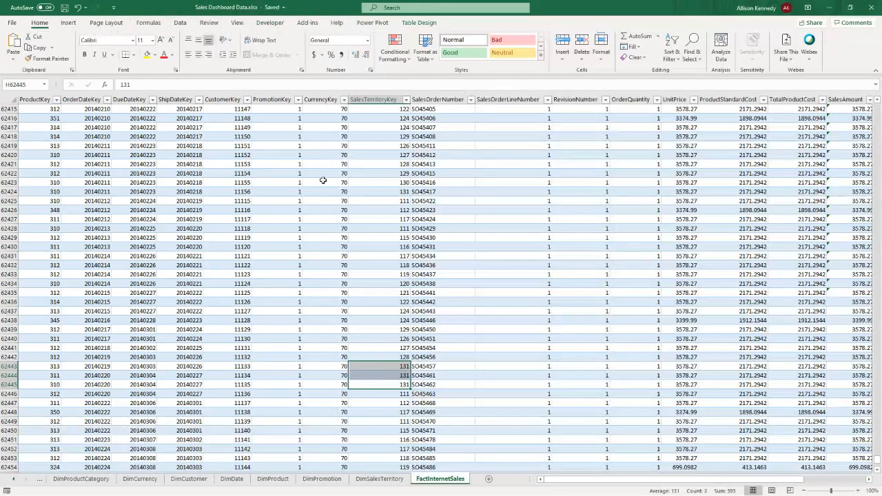
left_click(177, 246)
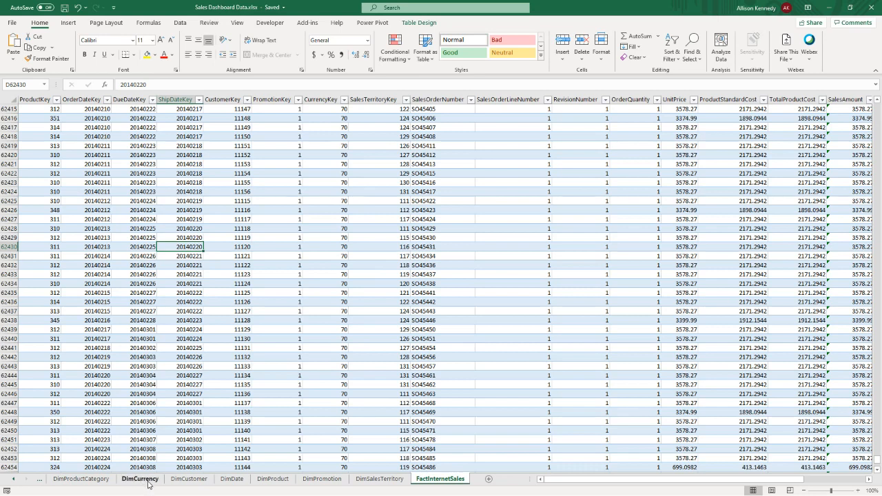
- Review the DimCustomer sheet and the New Zealand entries in the DimSalesTerritory sheet
left_click(187, 480)
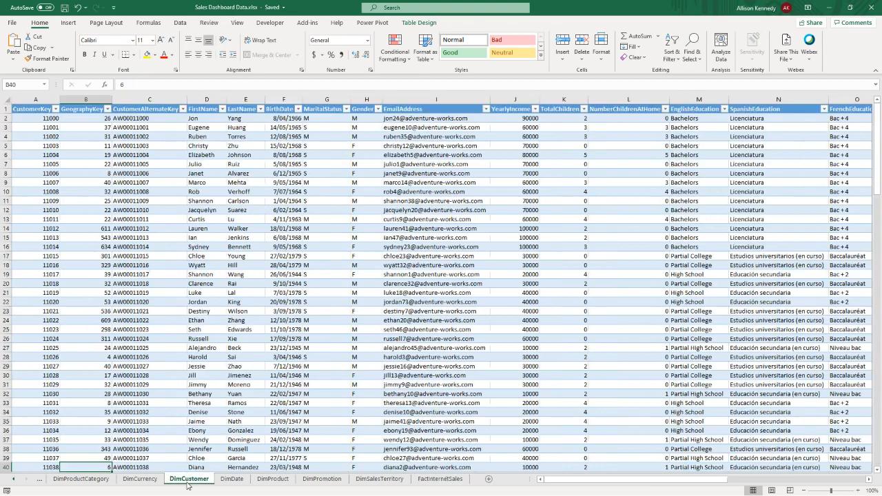
left_click(356, 481)
left_click(238, 328)
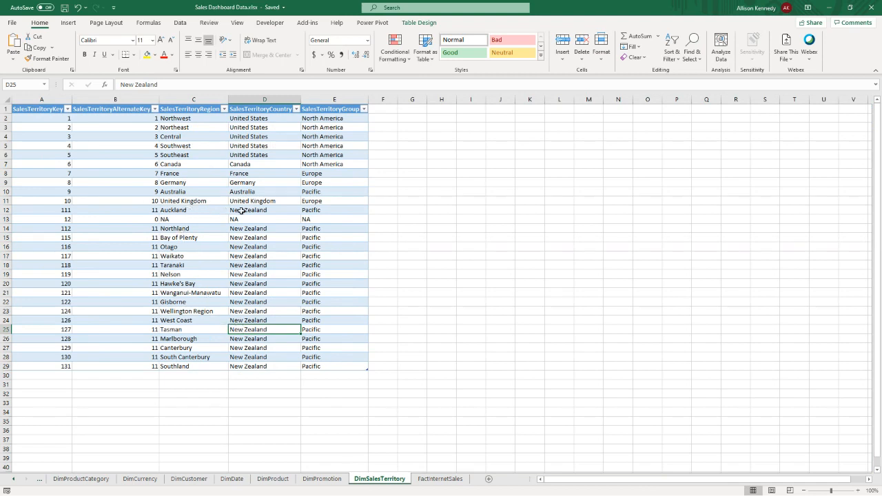
left_click(241, 210)
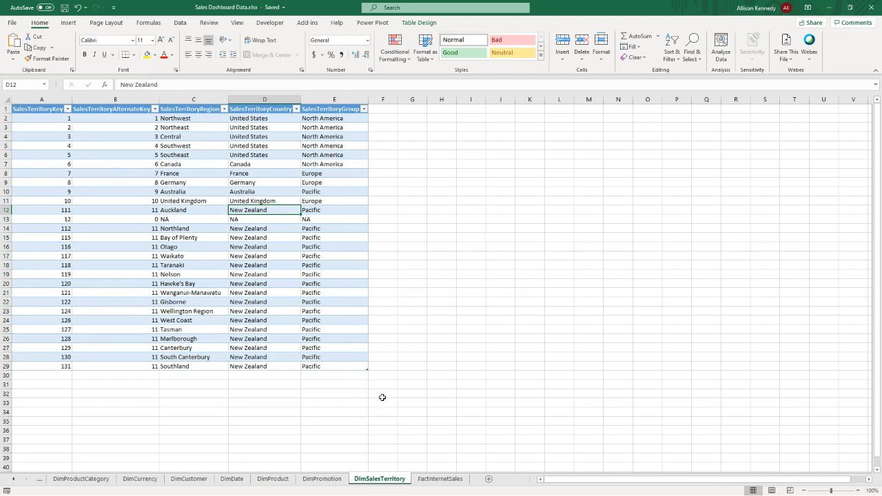
- Examine row 62416 of FactInternetSales across its territory, order number, quantity, customer, order date and product key columns
left_click(438, 480)
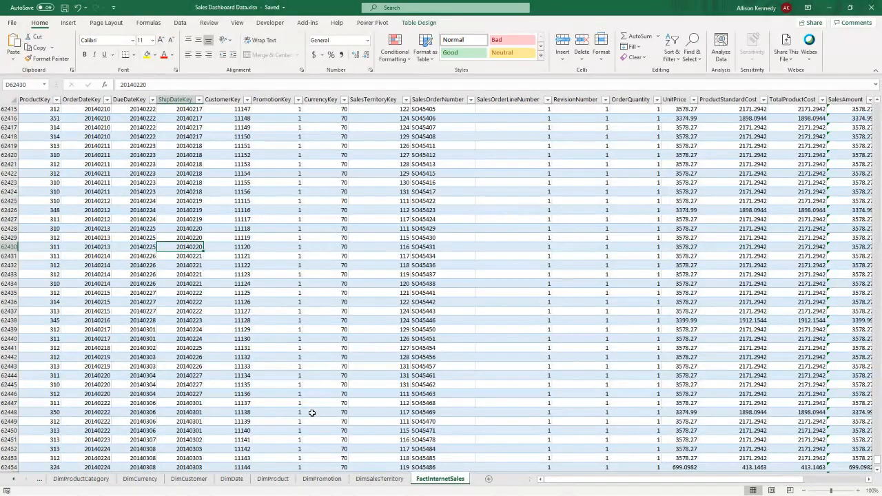
left_click(363, 120)
left_click(459, 123)
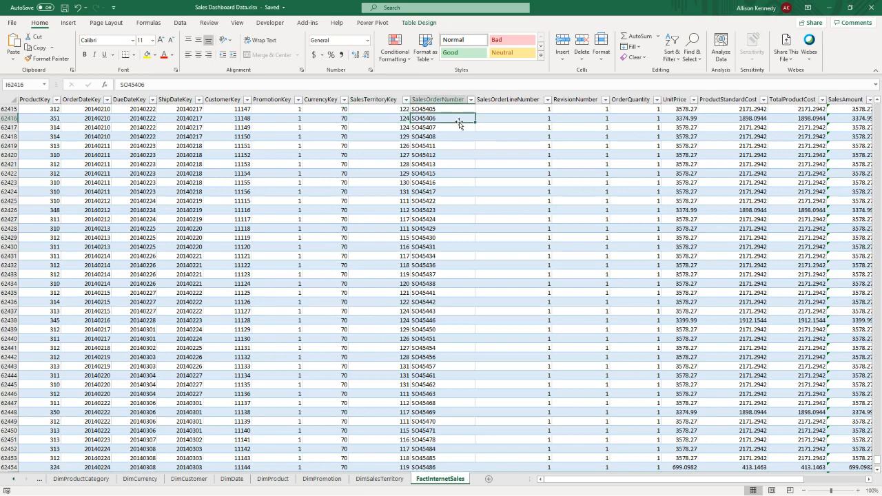
left_click(651, 122)
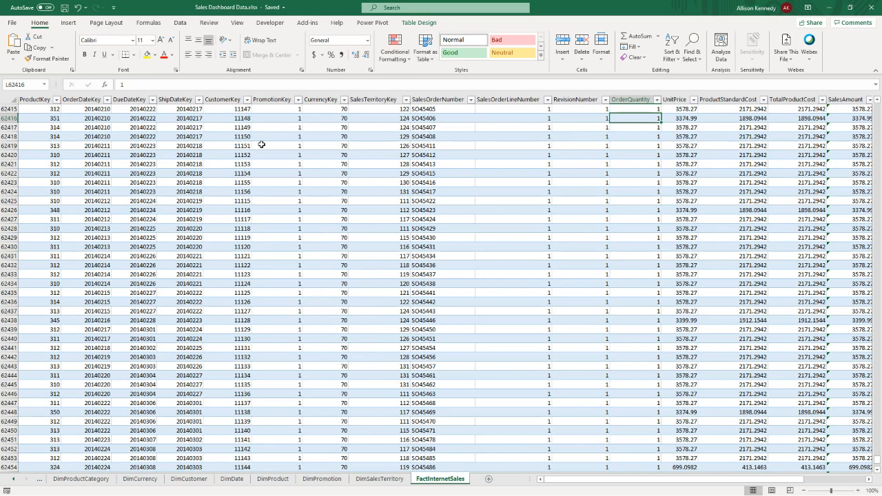
left_click(229, 119)
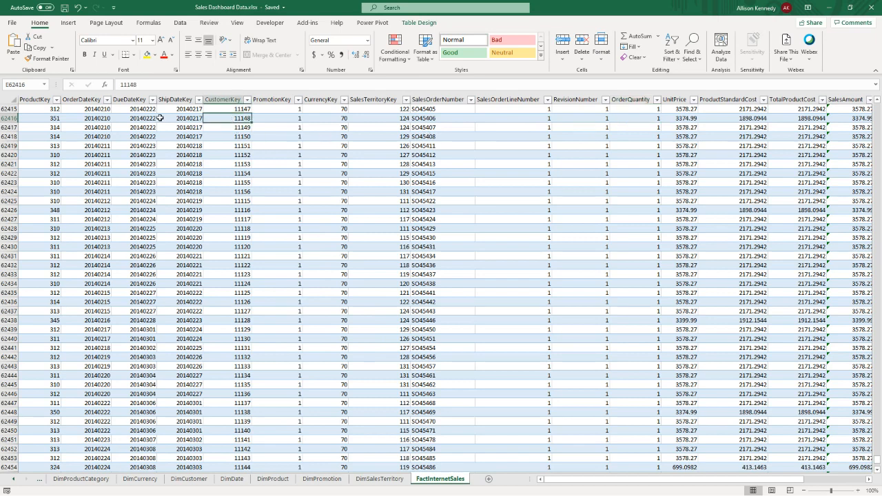
left_click(96, 118)
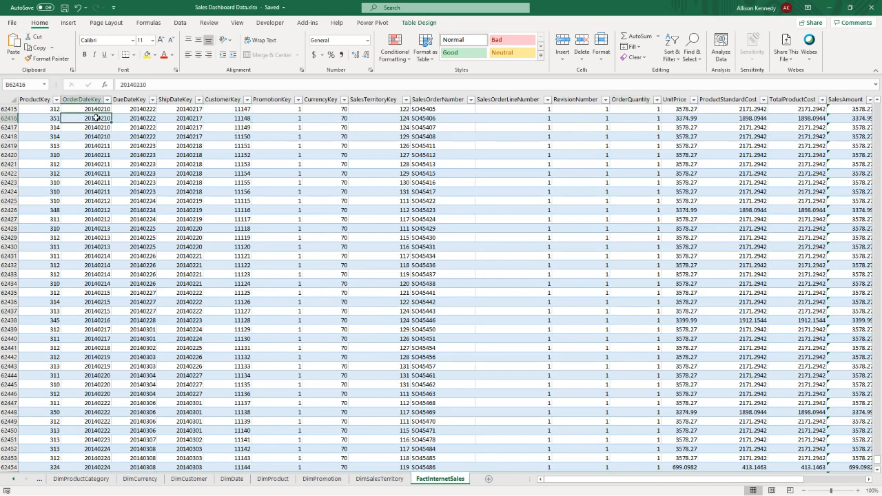
left_click(47, 116)
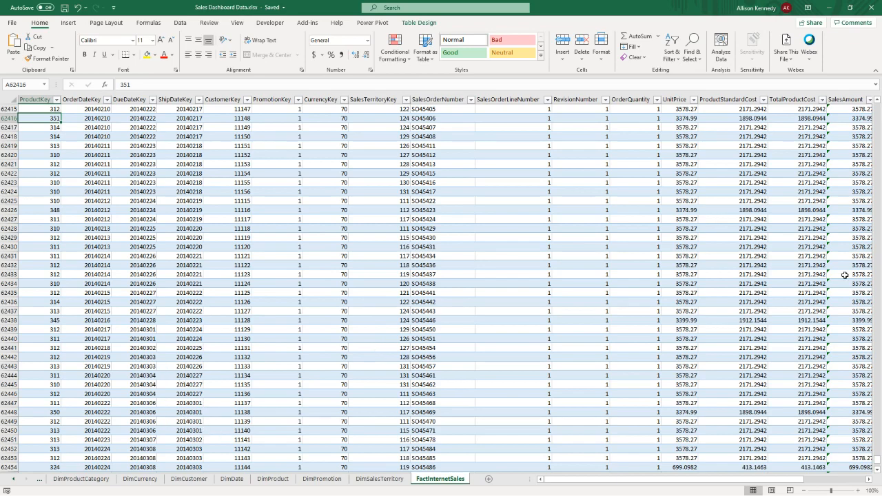
left_click_drag(668, 482, 701, 480)
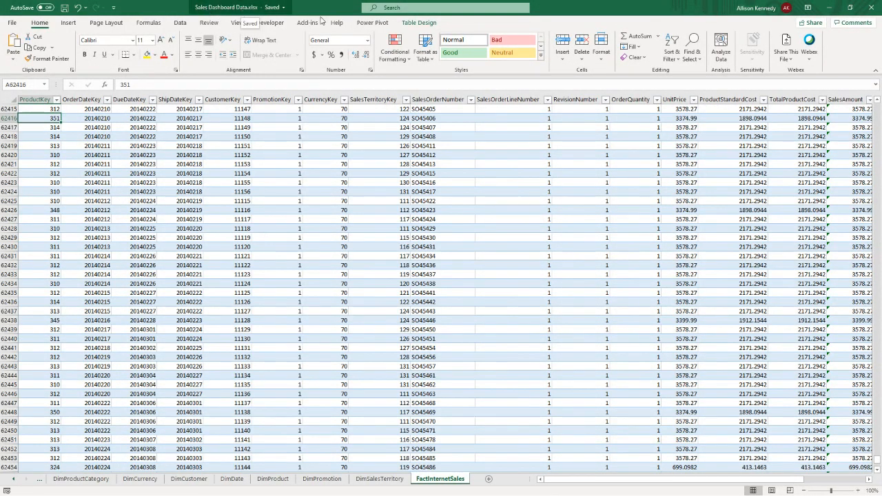
- Return to the blank Dashboard.xlsx workbook and start importing data from the Sales Dashboard Data.xlsx workbook
left_click(828, 9)
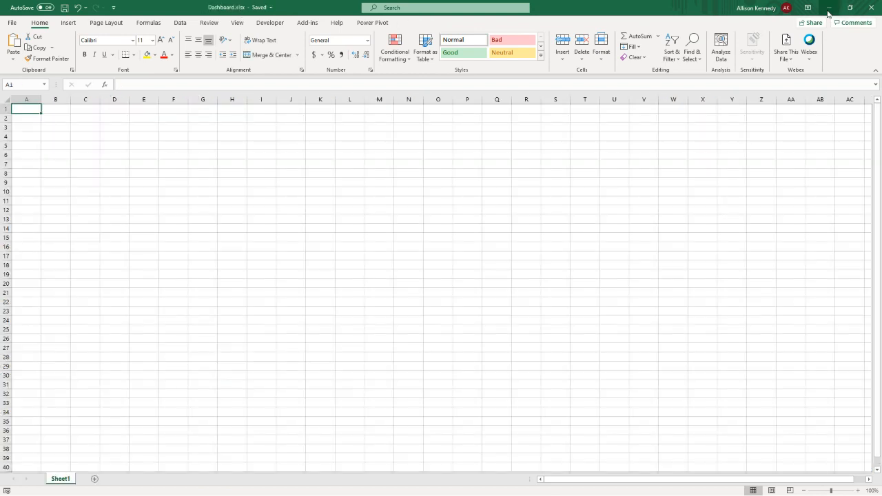
left_click(186, 26)
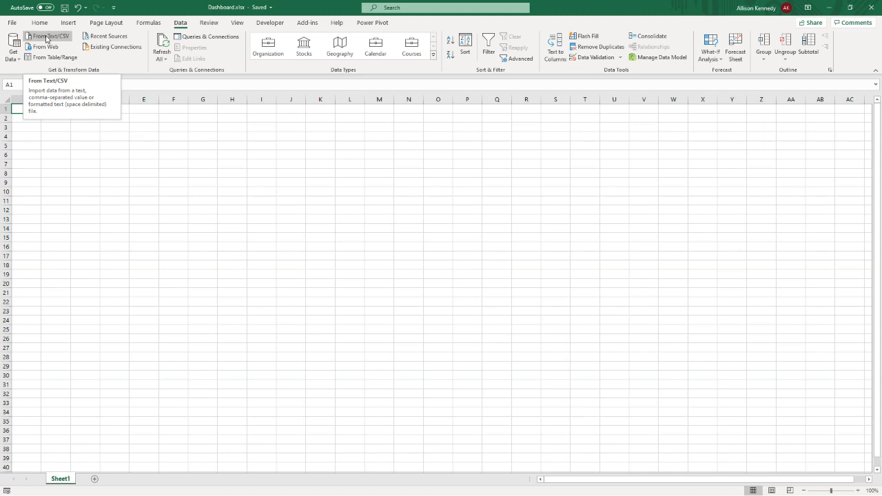
left_click(21, 60)
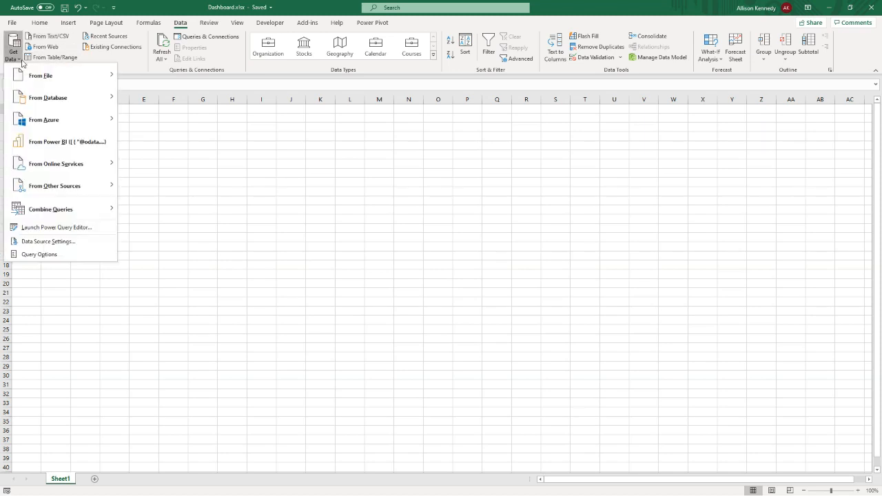
mouse_move(36, 102)
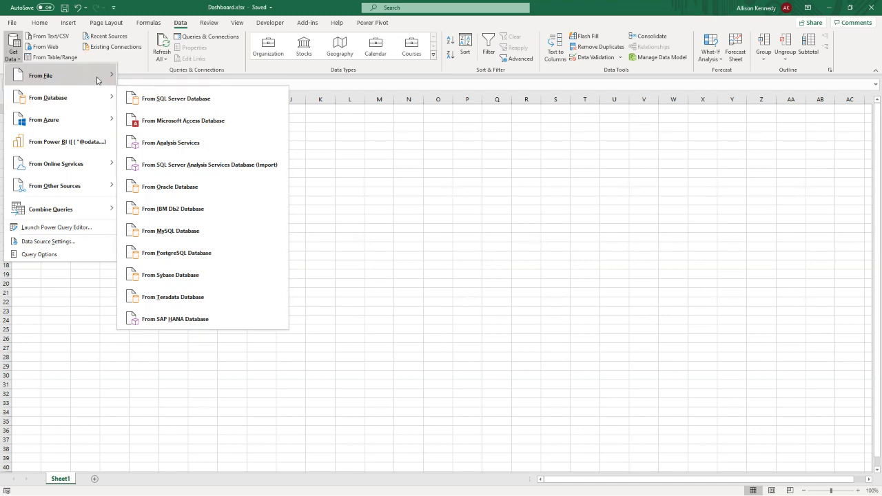
mouse_move(98, 80)
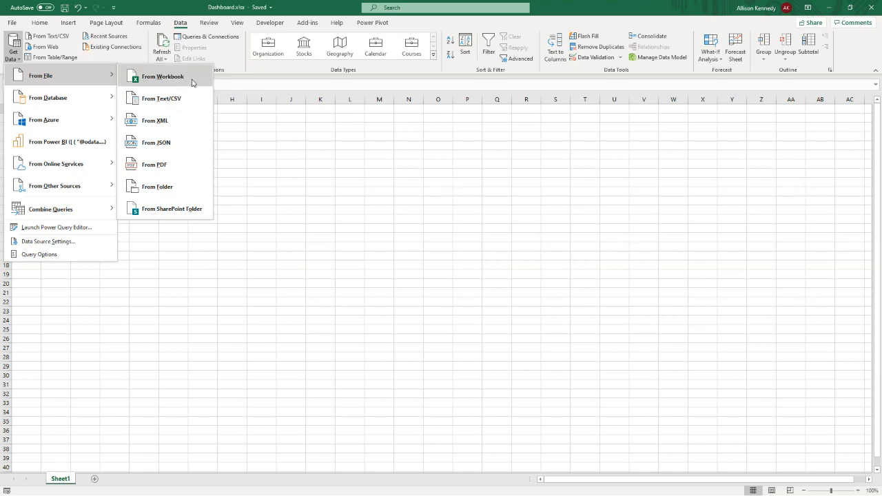
left_click(192, 82)
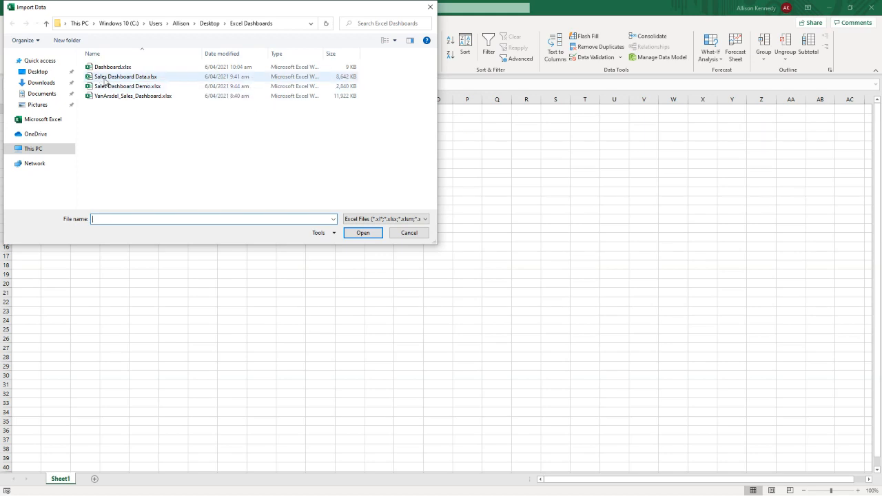
left_click(118, 77)
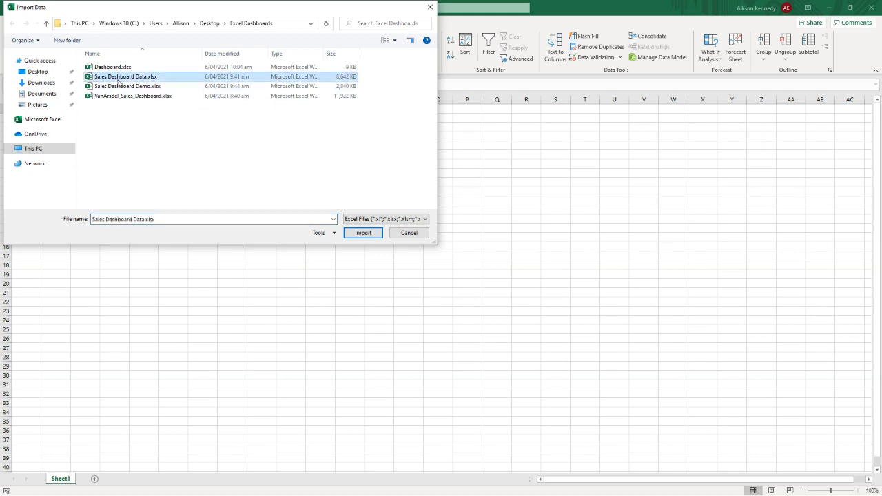
left_click(352, 235)
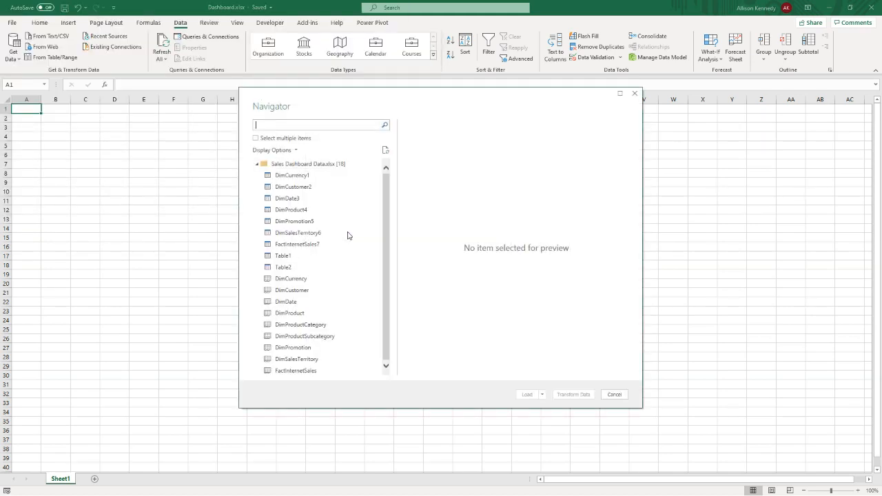
- Preview the DimCurrency and FactInternetSales sheets of the source workbook in the Navigator
left_click(312, 279)
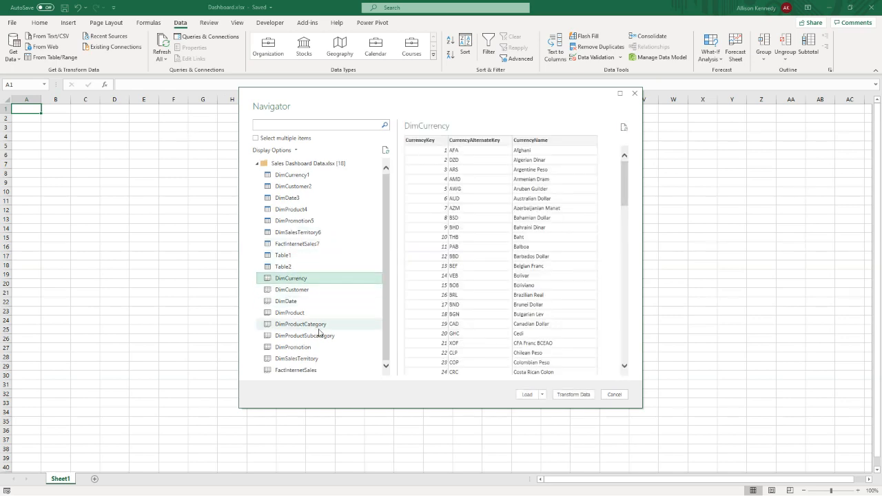
left_click(331, 372)
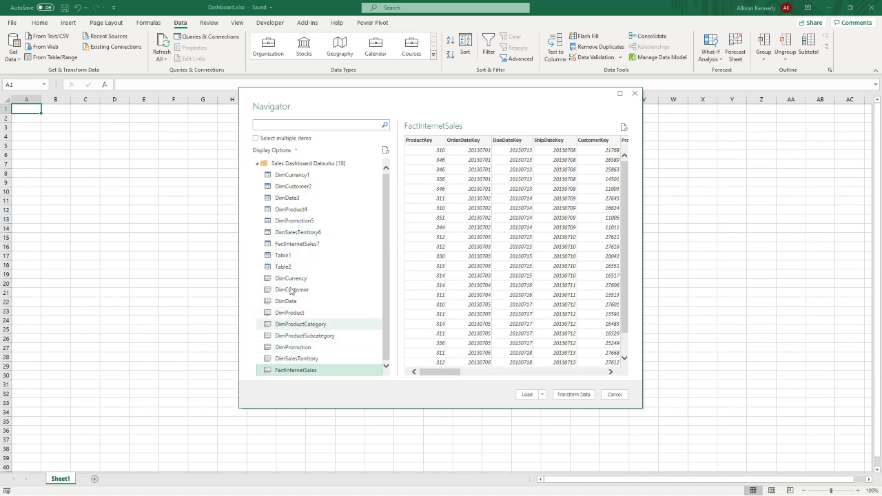
- Select all nine sheets from DimCurrency through FactInternetSales for import and open them for transformation in the Power Query Editor
left_click(256, 139)
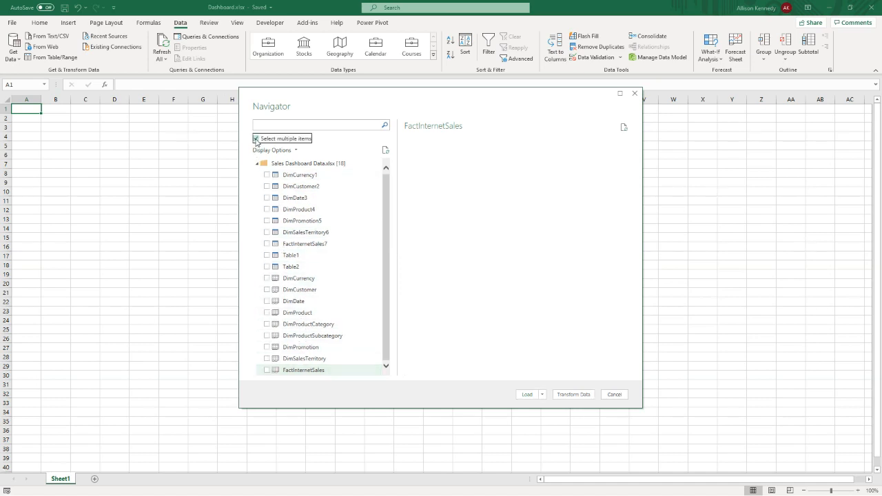
left_click(310, 279)
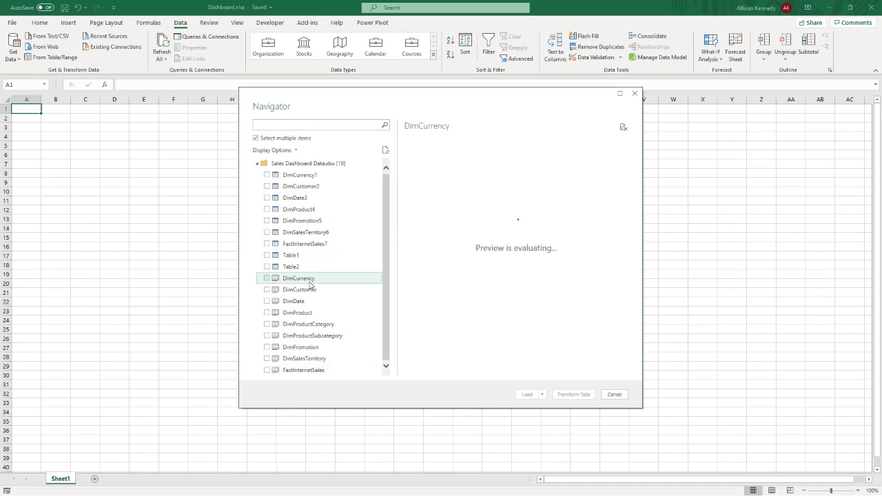
left_click(312, 370, "shift")
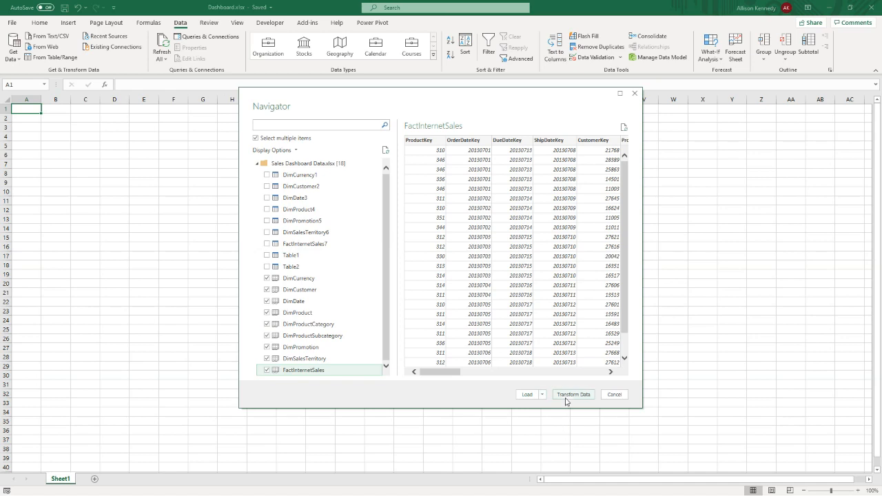
left_click(542, 395)
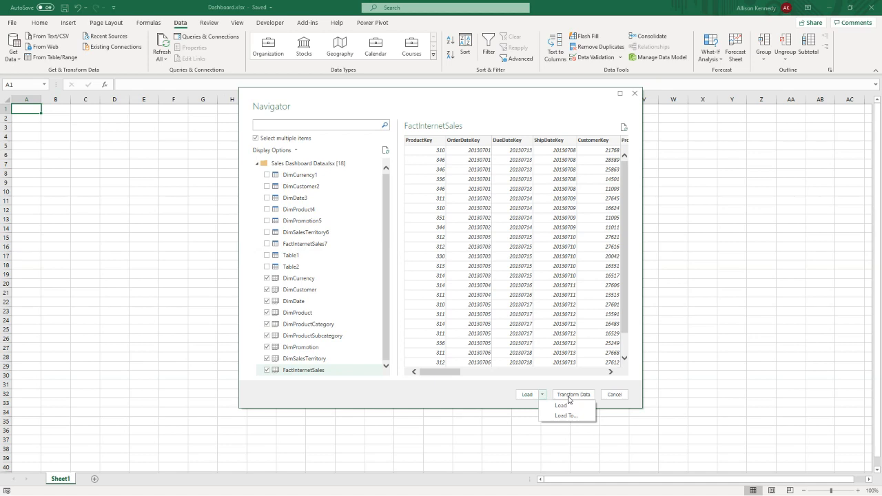
left_click(570, 395)
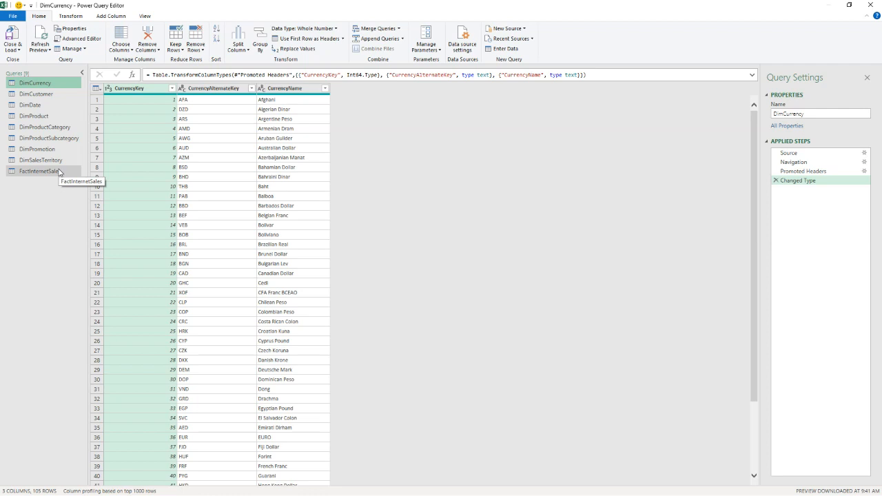
- Filter the DimProduct query to exclude rows whose ProductSubcategoryKey is NULL
left_click(42, 115)
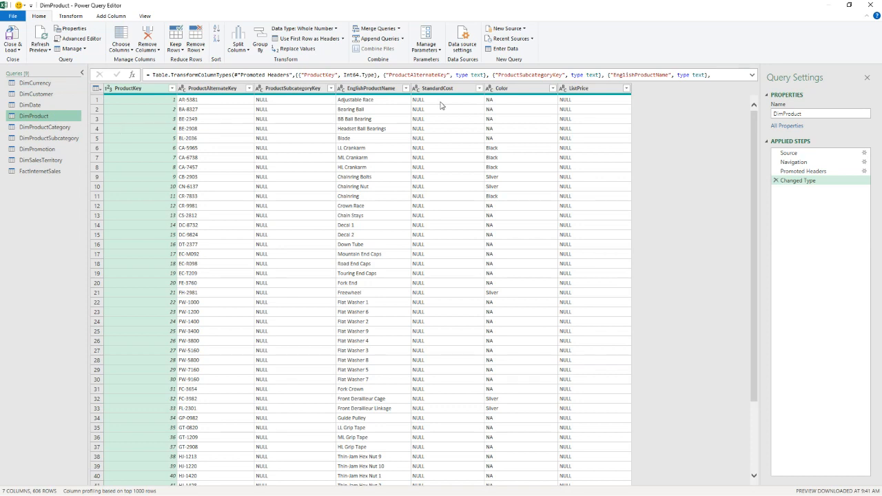
left_click(331, 88)
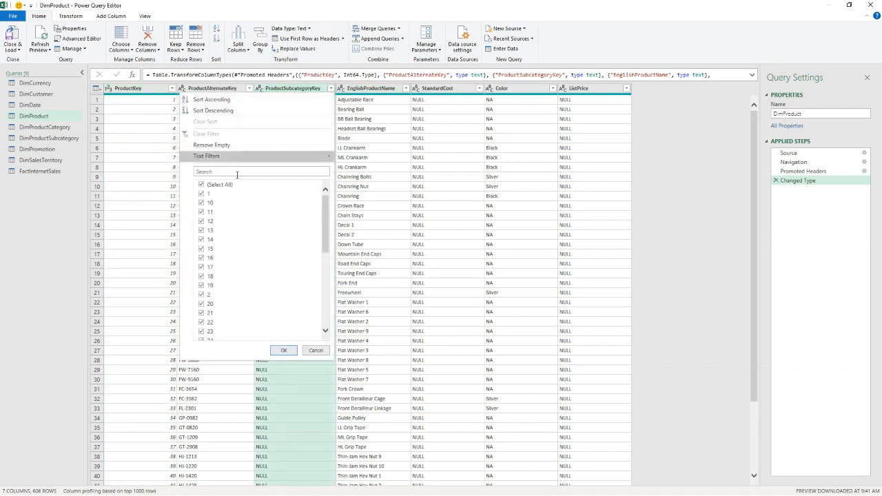
scroll(248, 236, "down", 7)
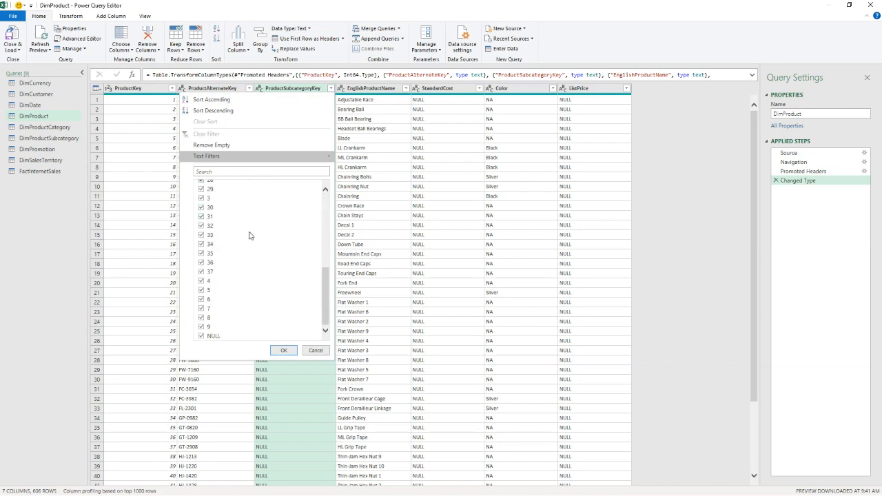
left_click(201, 336)
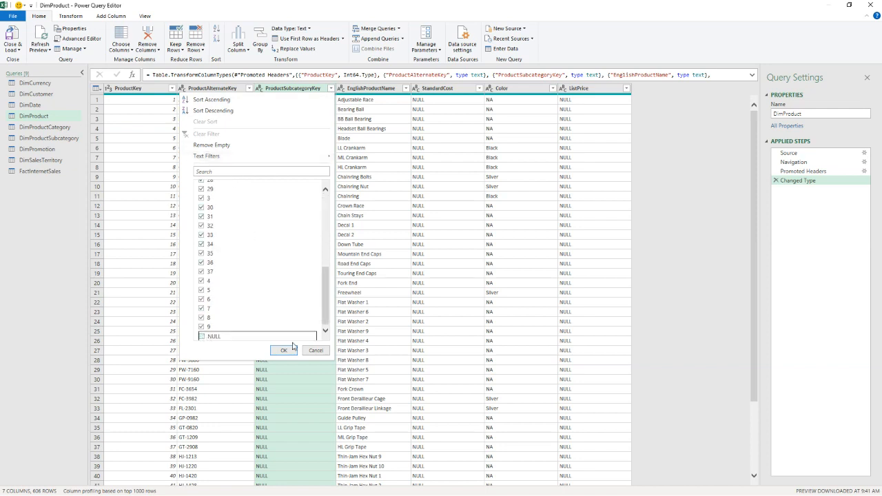
left_click(283, 351)
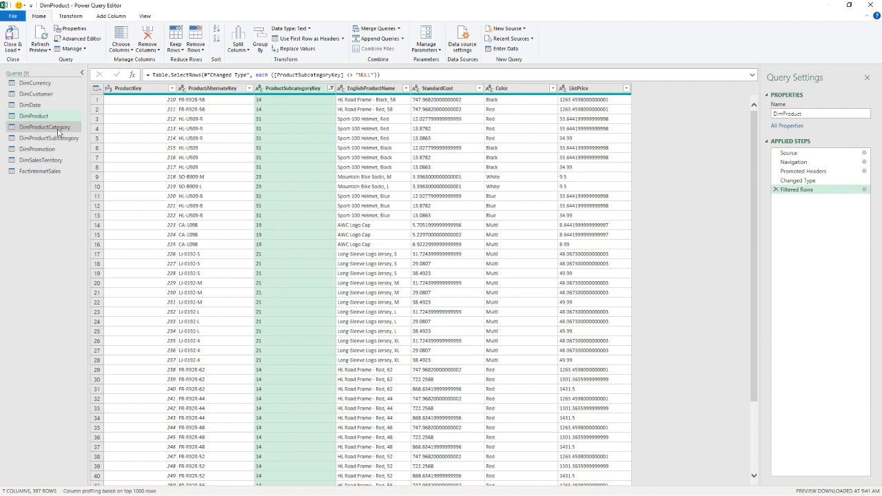
- Inspect the SalesAmount column of the FactInternetSales query and the data types available for it
left_click(55, 175)
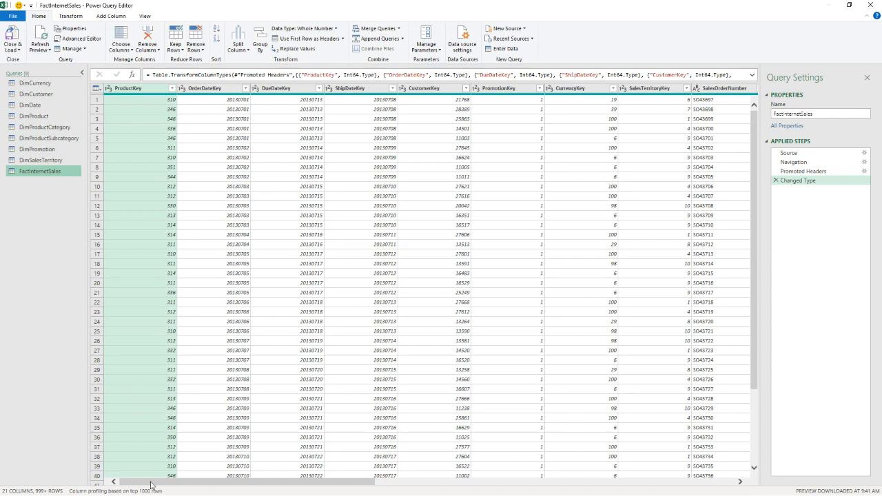
left_click_drag(150, 483, 470, 491)
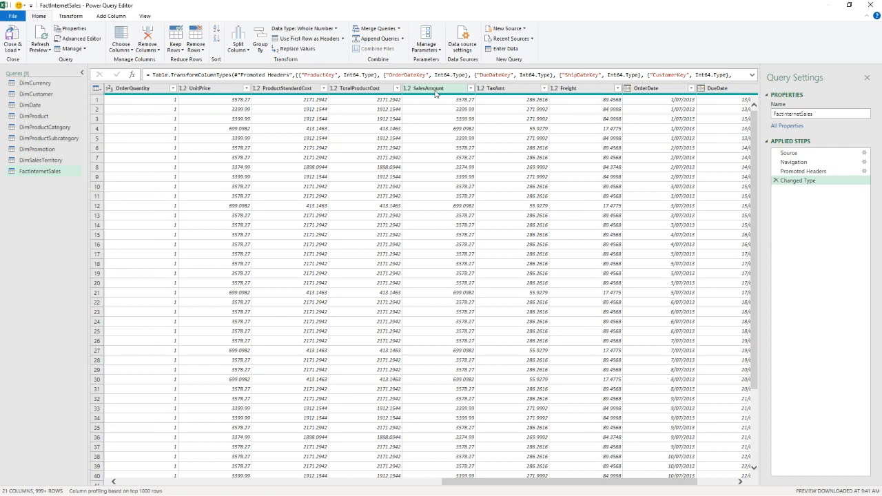
left_click(434, 89)
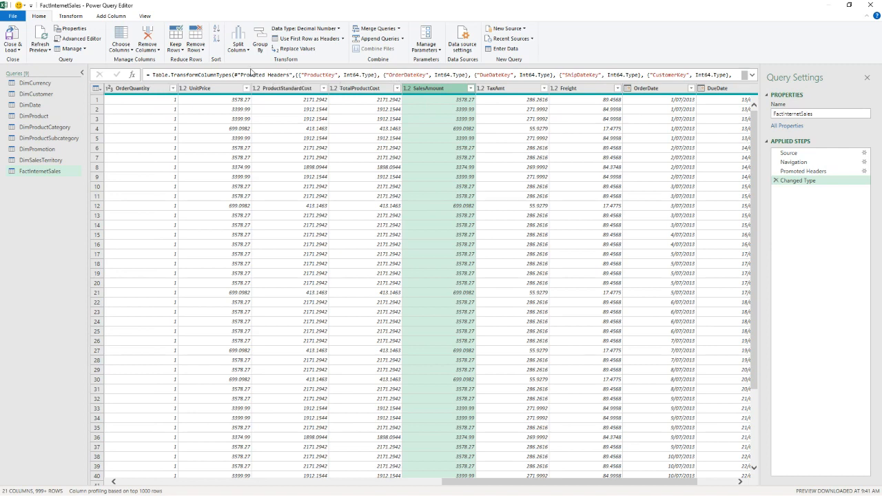
left_click(145, 16)
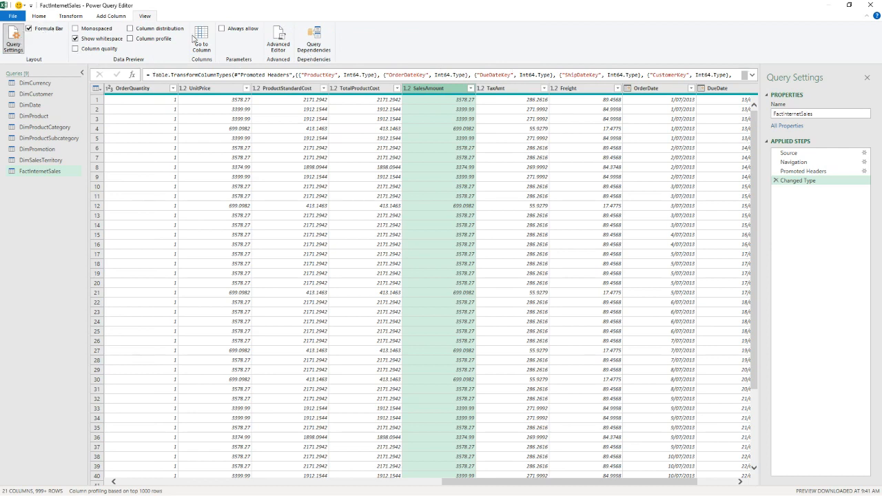
left_click(70, 16)
left_click(162, 29)
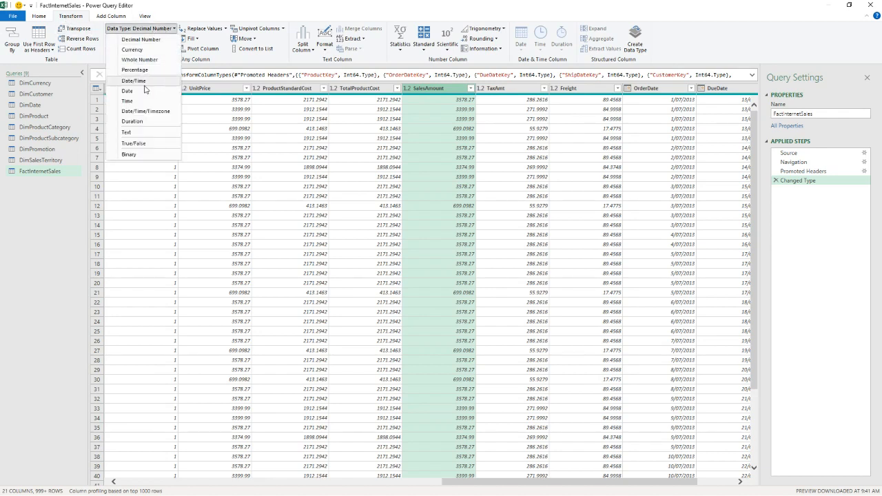
left_click(409, 88)
left_click(409, 88)
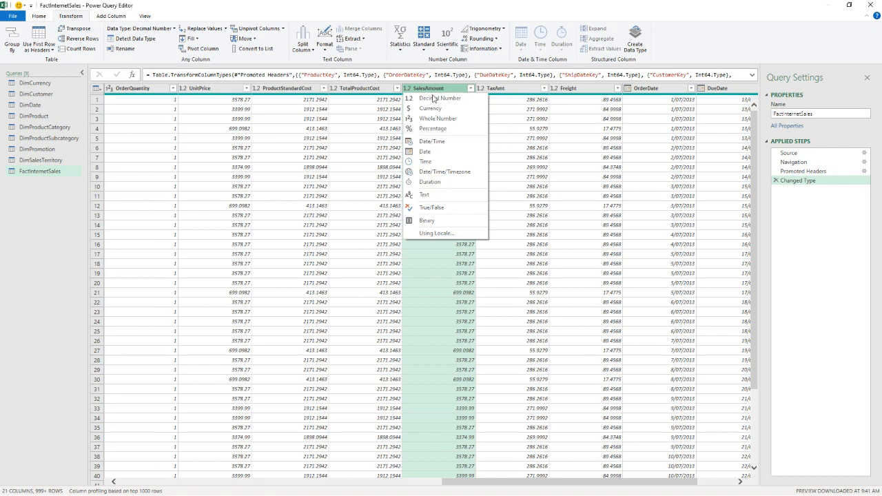
left_click(455, 322)
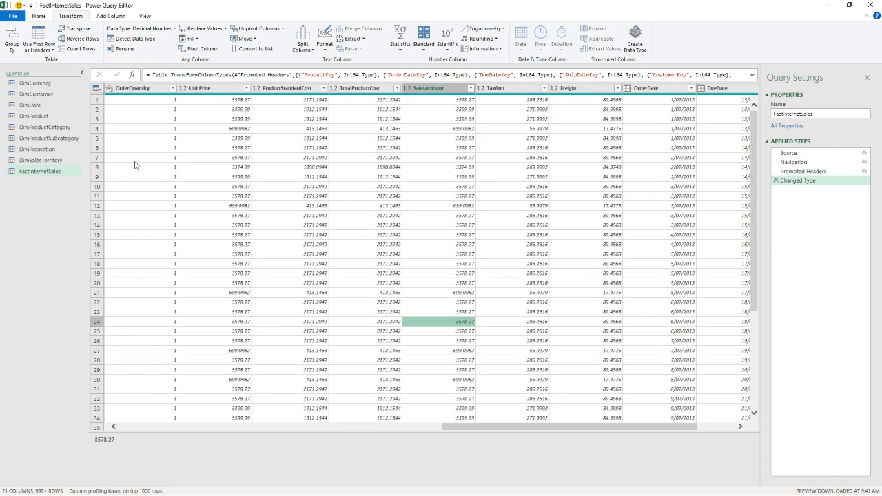
- Check the data type options of the FullDateAlternateKey column in the DimDate query
left_click(35, 105)
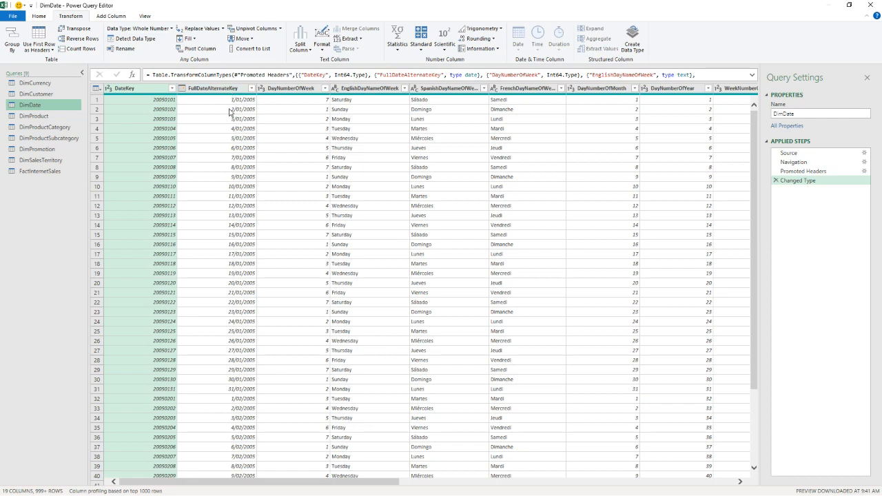
left_click(183, 88)
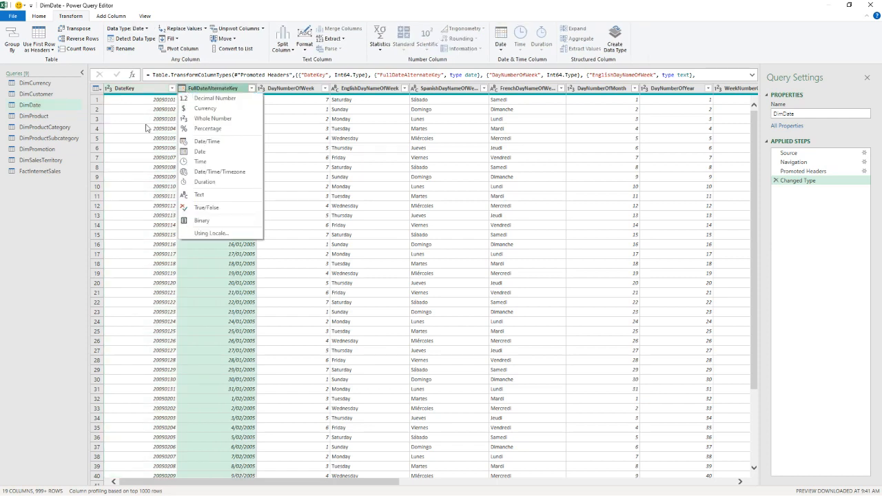
left_click(129, 186)
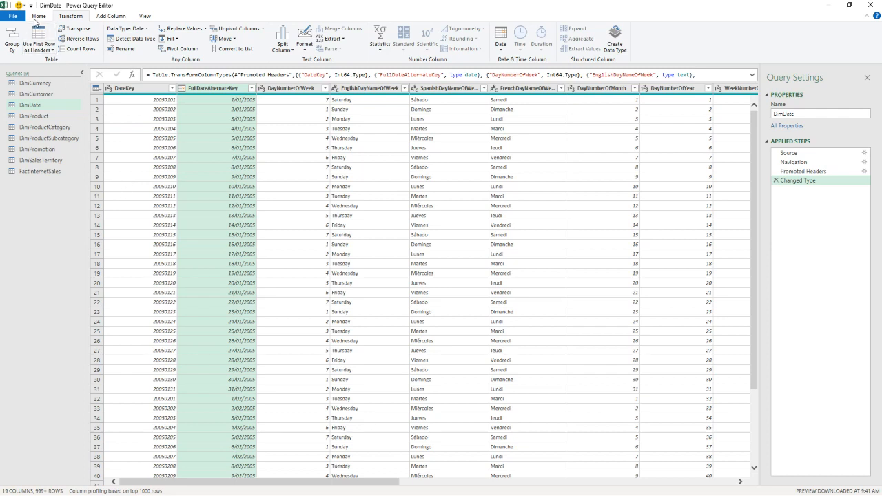
- Close the query editor and load all queries as connections only, adding the data to the Data Model
left_click(36, 17)
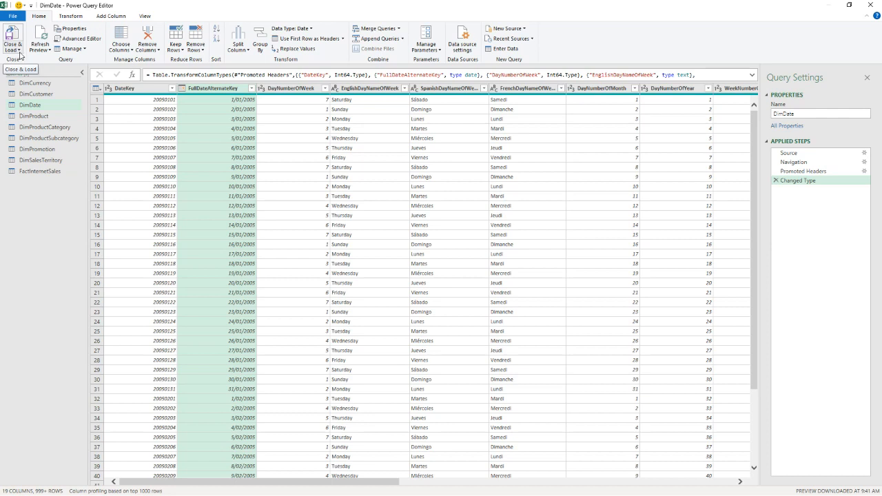
left_click(20, 55)
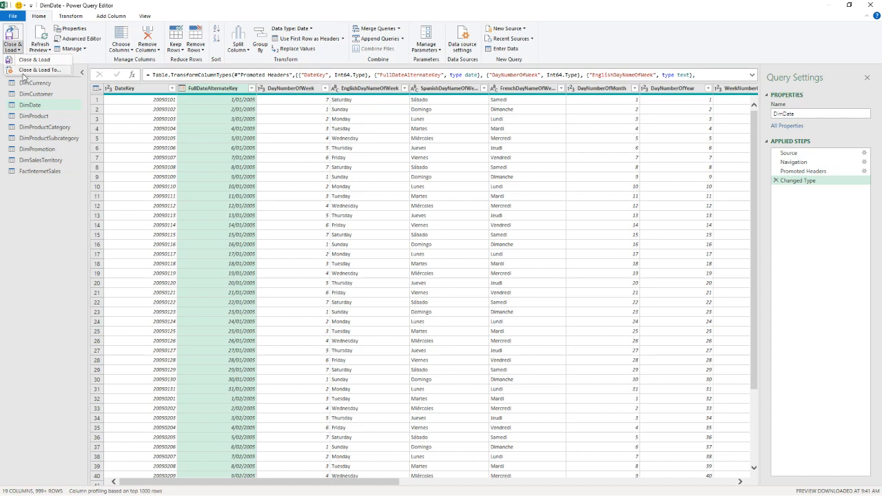
left_click(24, 71)
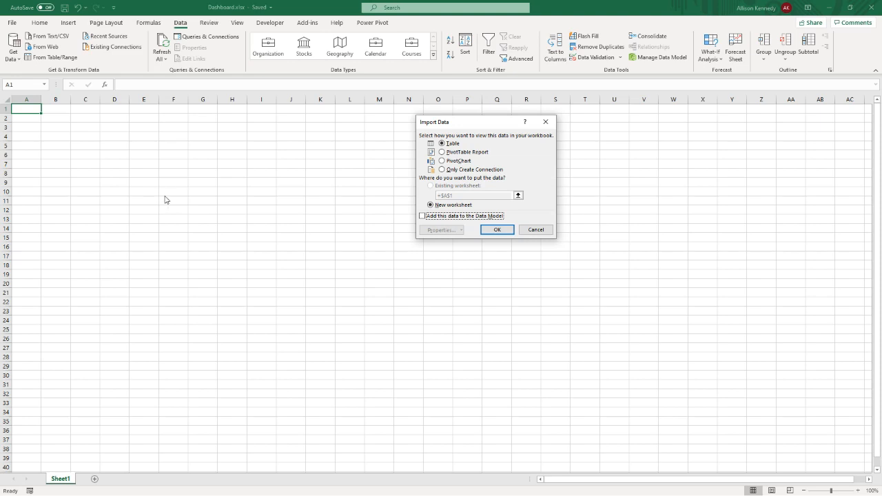
left_click(422, 217)
left_click(443, 169)
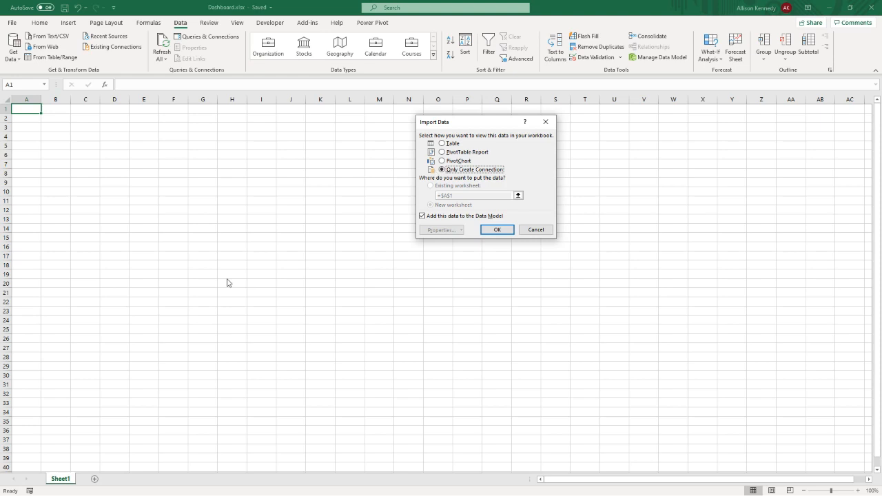
key("Return")
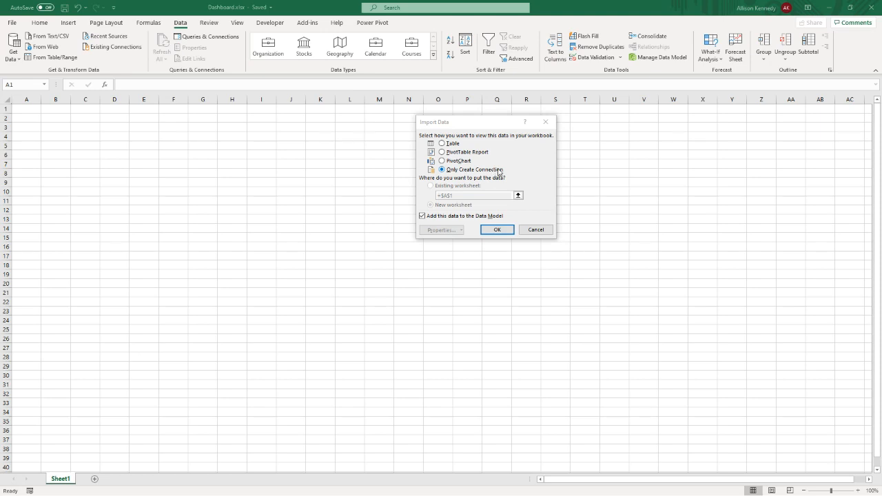
left_click(498, 230)
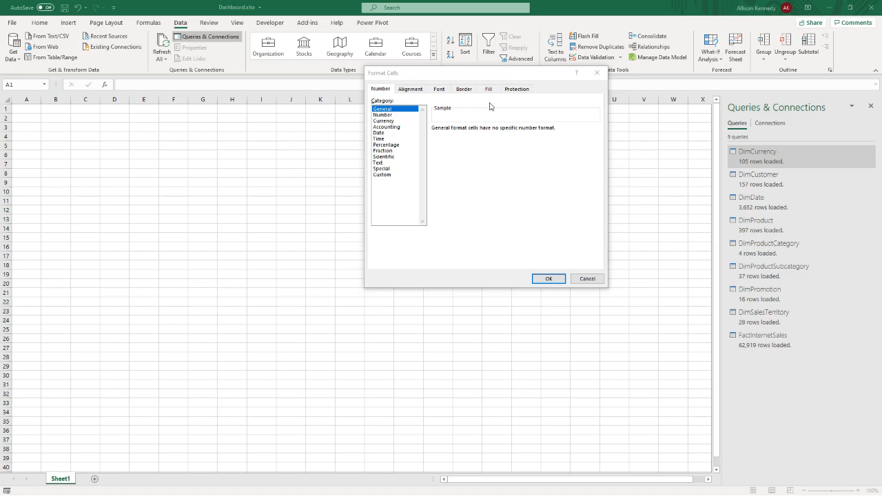
left_click(587, 278)
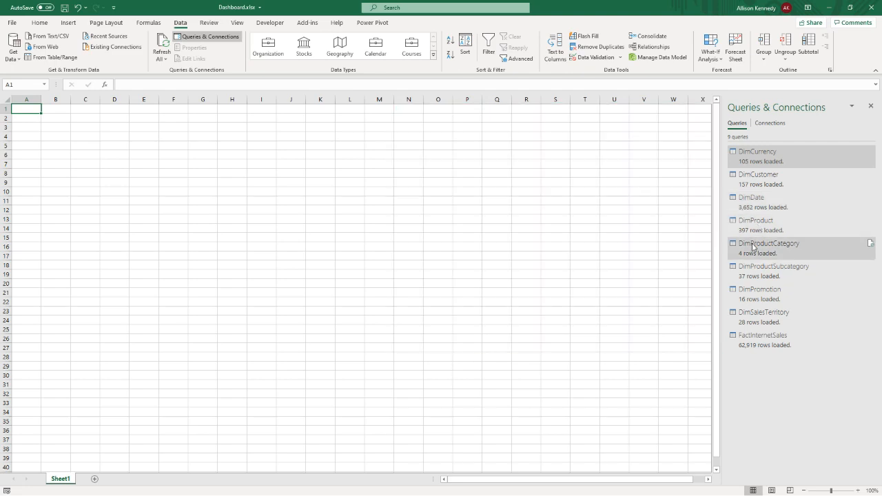
- Hide the workbook's list of queries and connections and show it again
mouse_move(752, 251)
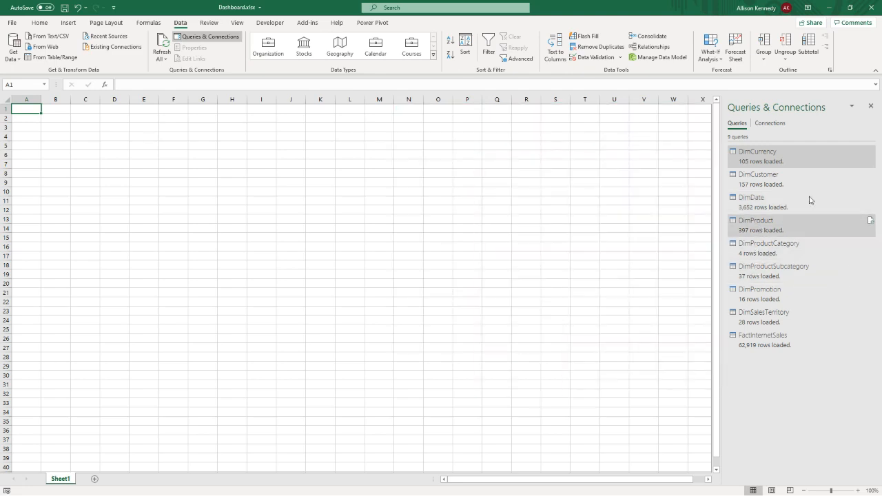
left_click(871, 107)
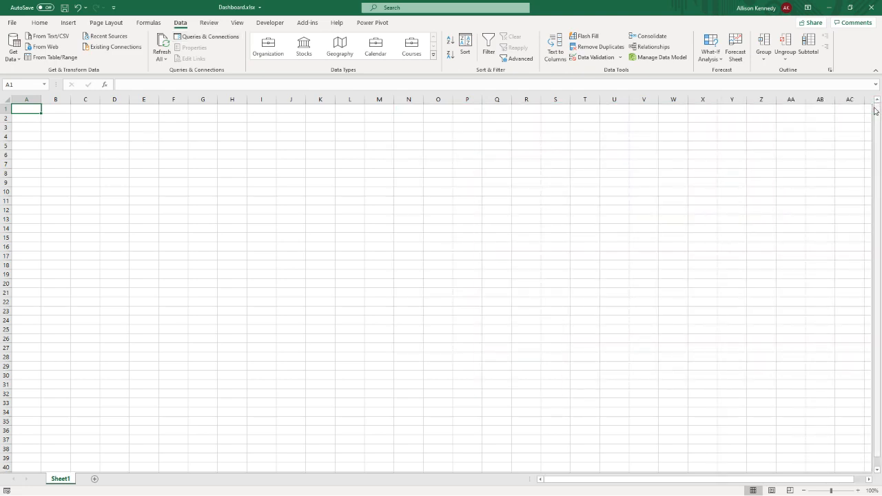
left_click(205, 38)
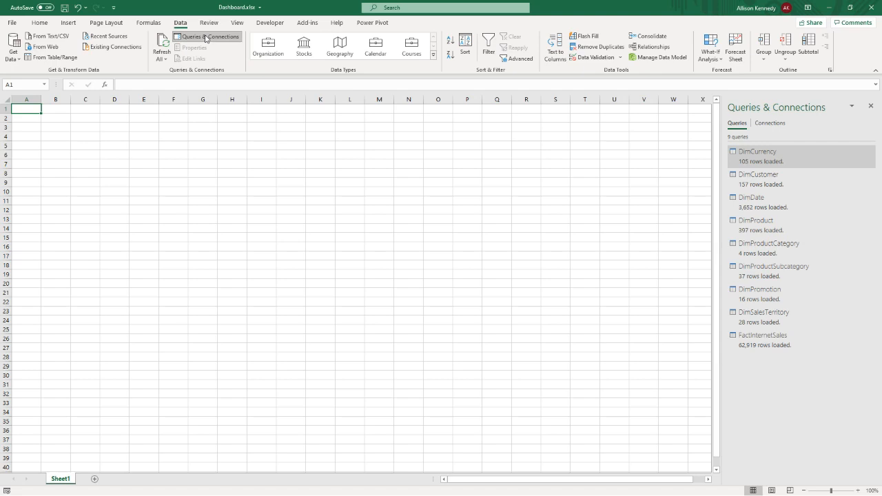
left_click(205, 39)
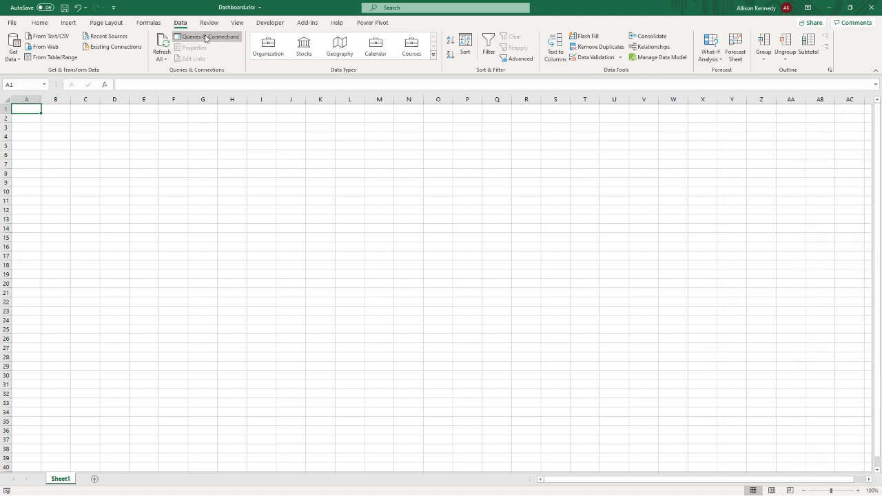
left_click(205, 38)
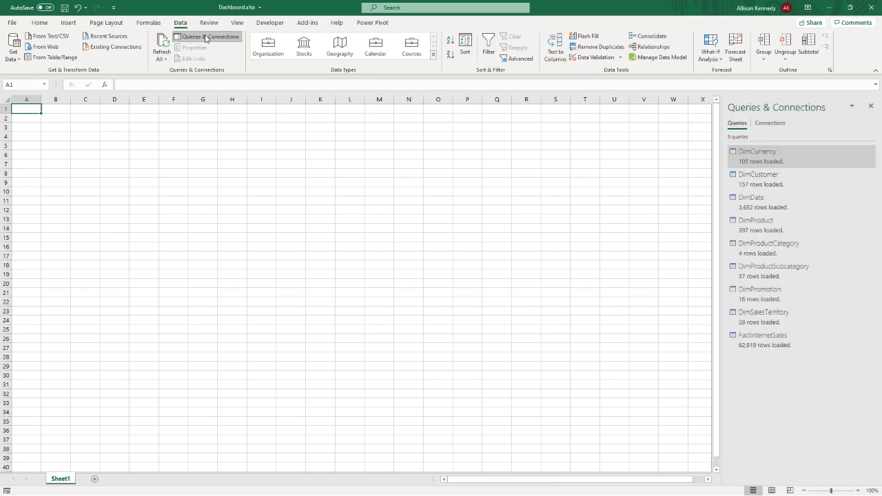
- Review the load settings of the DimCurrency query, including the Only Create Connection and Data Model options
right_click(762, 165)
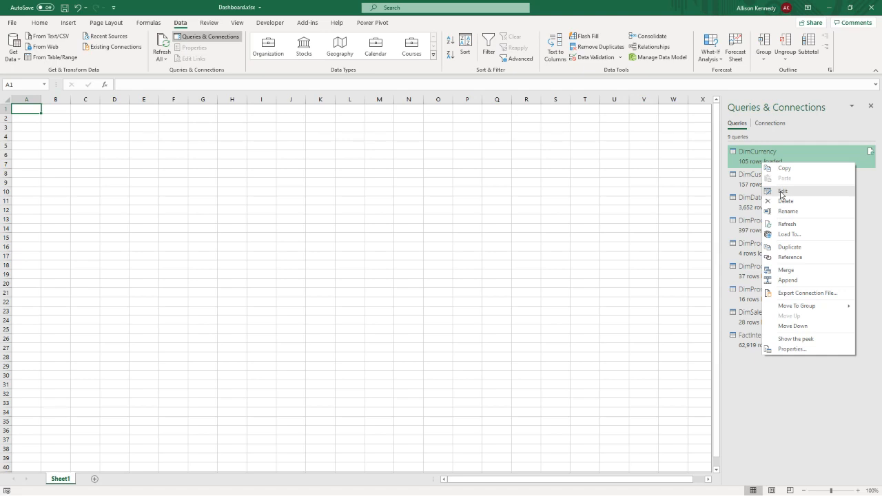
left_click(787, 237)
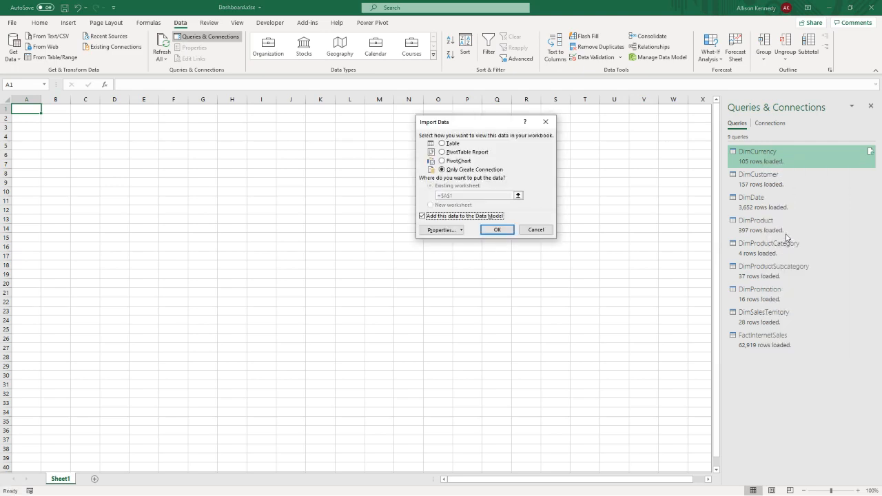
left_click(422, 217)
left_click(497, 230)
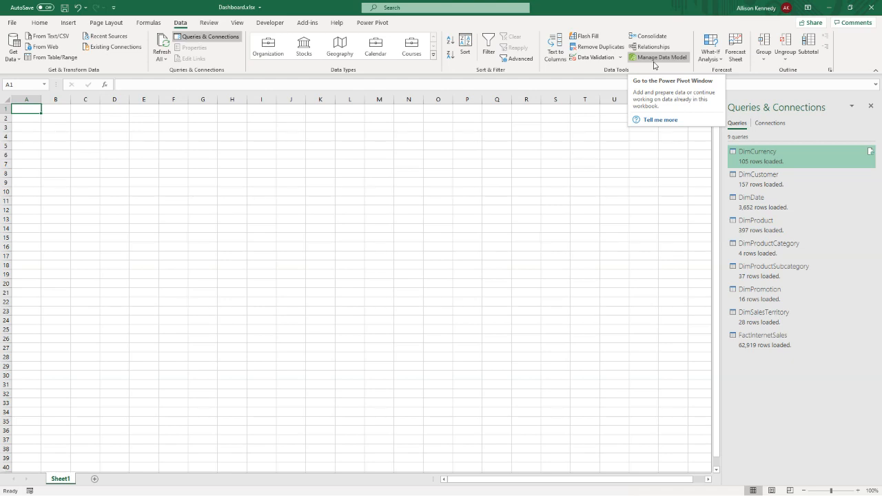
- Open the workbook's Data Model in the maximized Power Pivot window and hide the worksheet's list of queries and connections
left_click(375, 24)
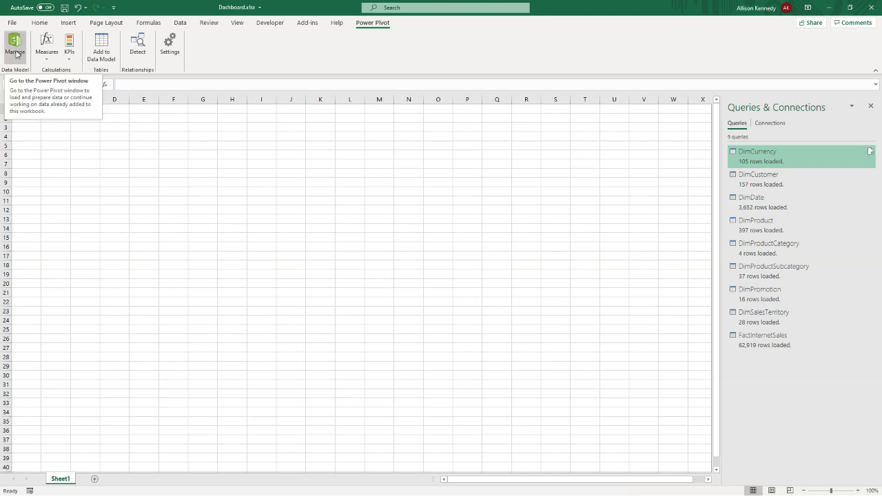
left_click(180, 23)
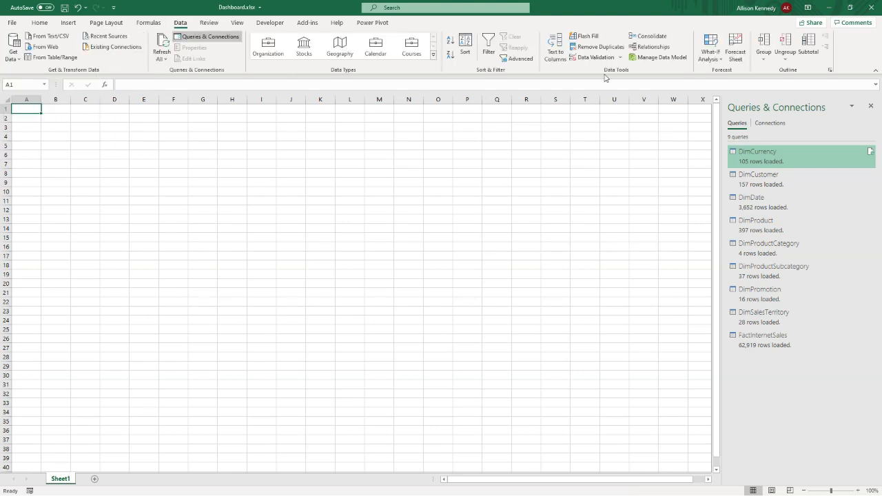
left_click(642, 59)
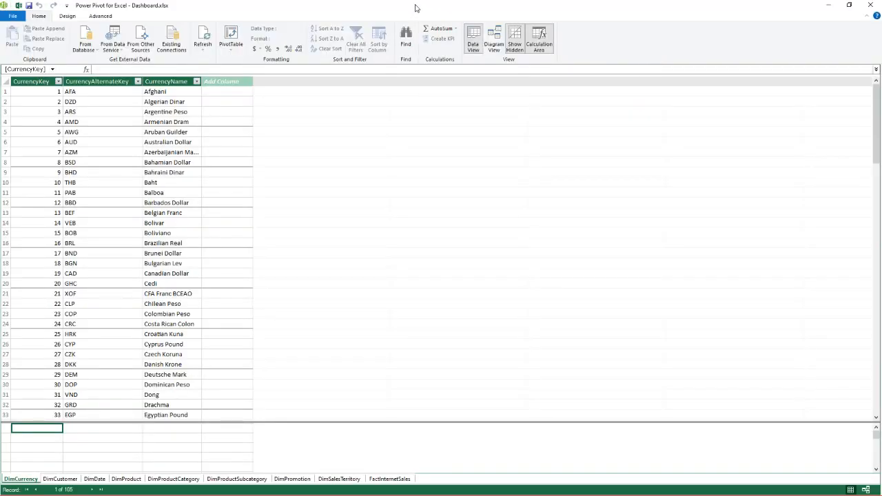
left_click_drag(415, 8, 393, 73)
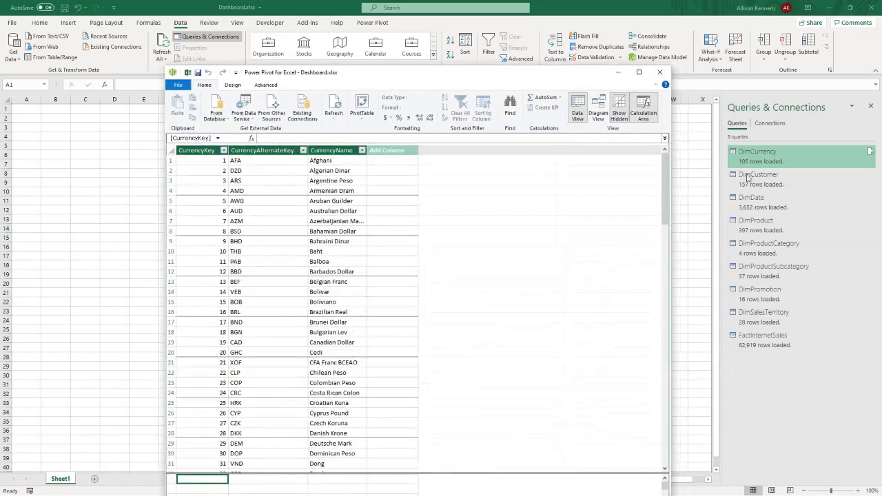
left_click(870, 108)
left_click(870, 108)
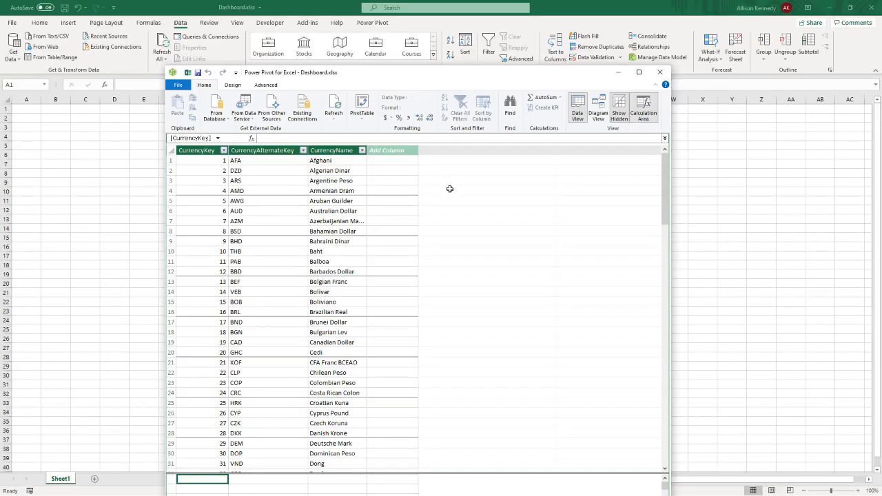
left_click_drag(433, 76, 443, 43)
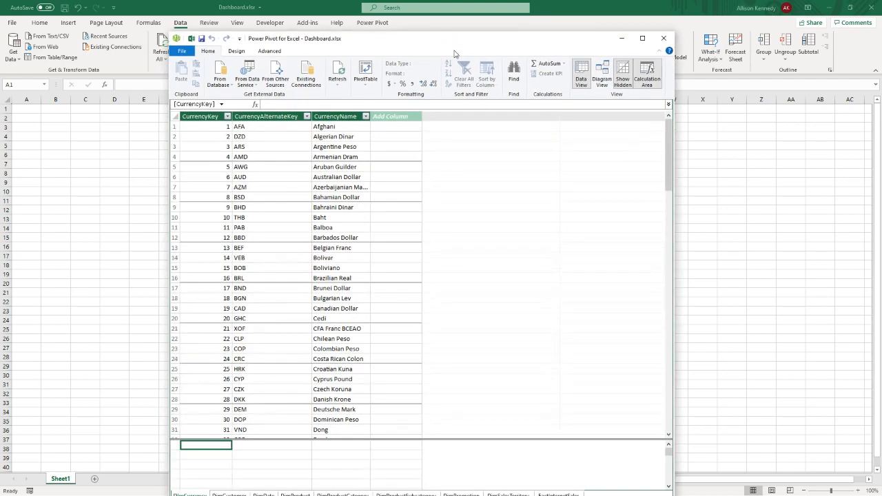
left_click(642, 38)
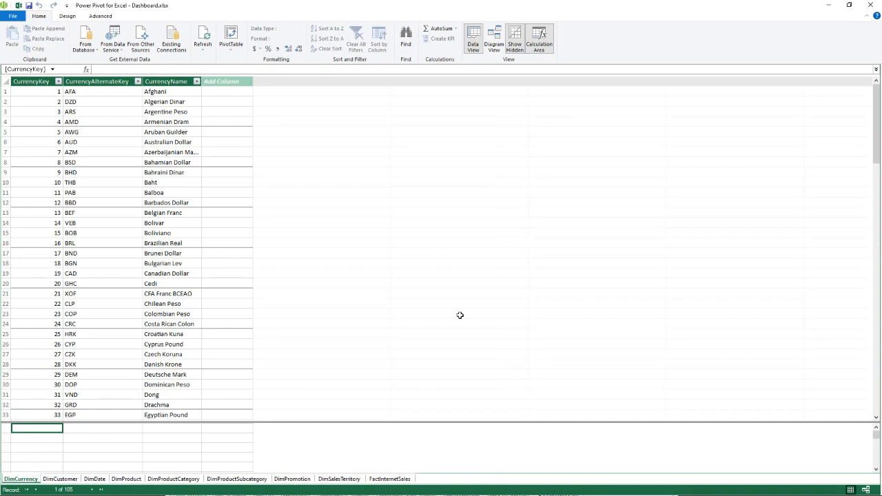
- Show the Data Model as a diagram and bring the DimProductSubcategory, DimProductCategory, DimPromotion, DimSalesTerritory and FactInternetSales tables closer to the other tables
left_click(497, 51)
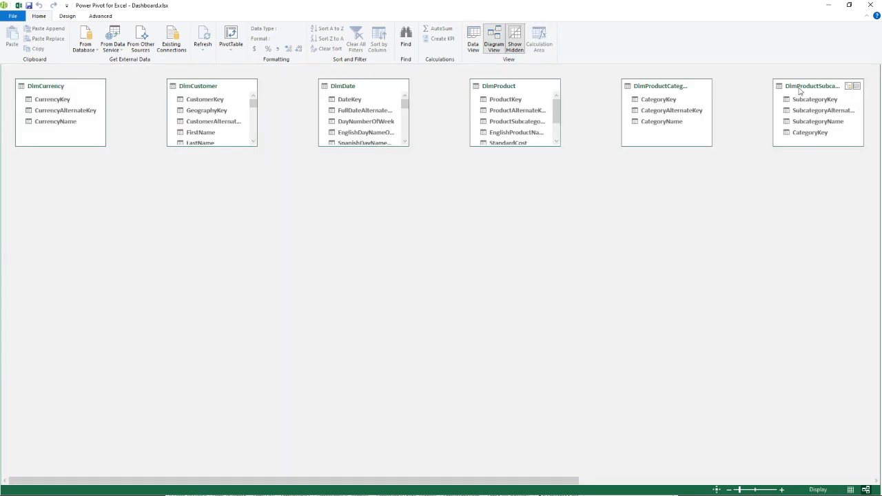
left_click_drag(799, 89, 531, 191)
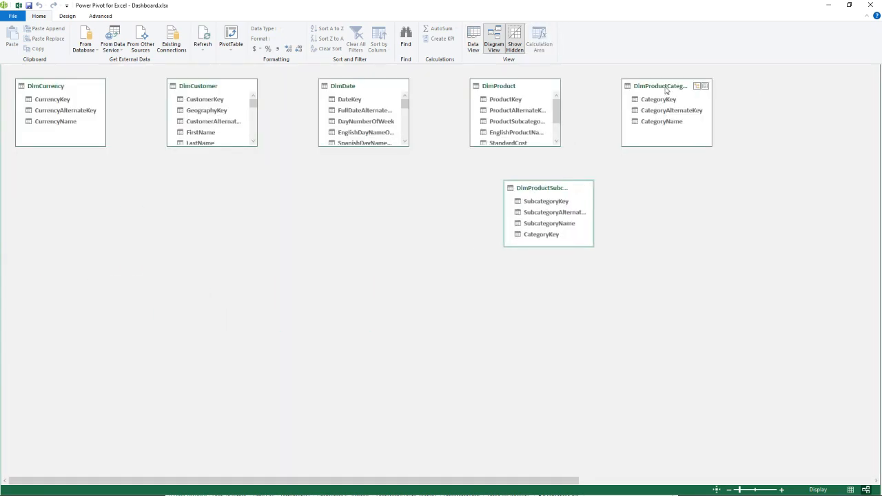
left_click_drag(666, 87, 729, 208)
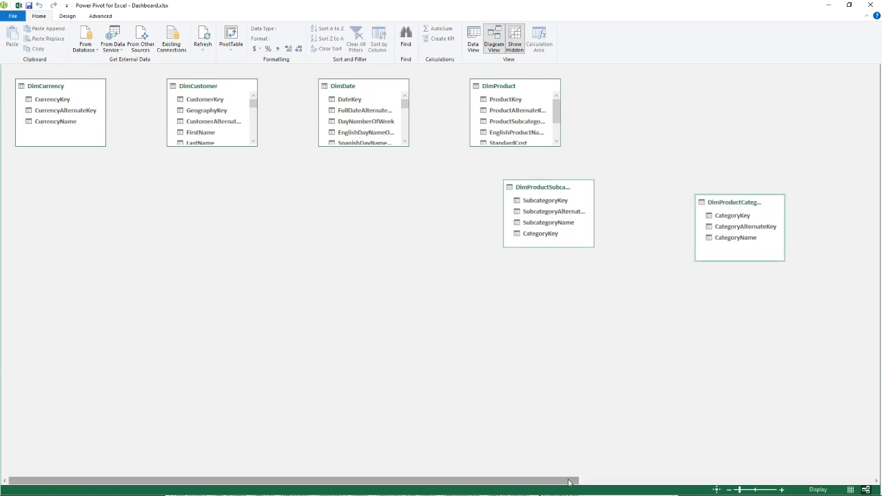
left_click_drag(569, 482, 764, 483)
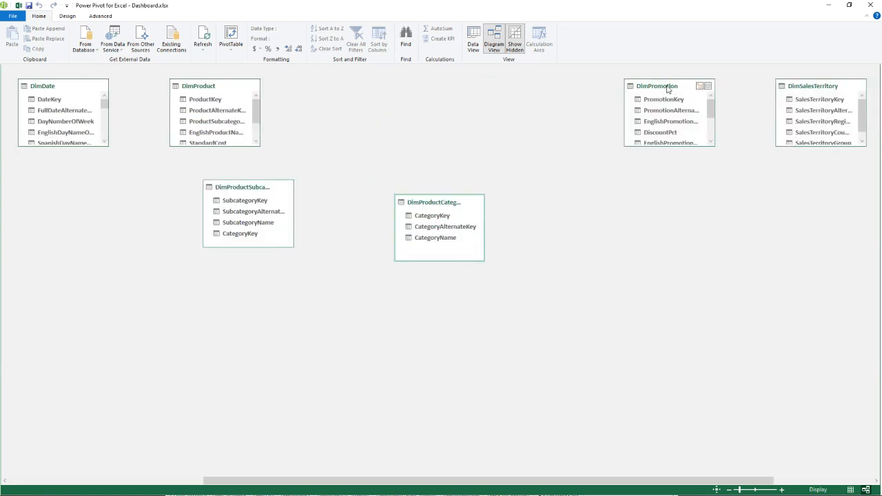
left_click_drag(667, 88, 142, 314)
left_click_drag(813, 88, 51, 322)
left_click_drag(310, 480, 527, 466)
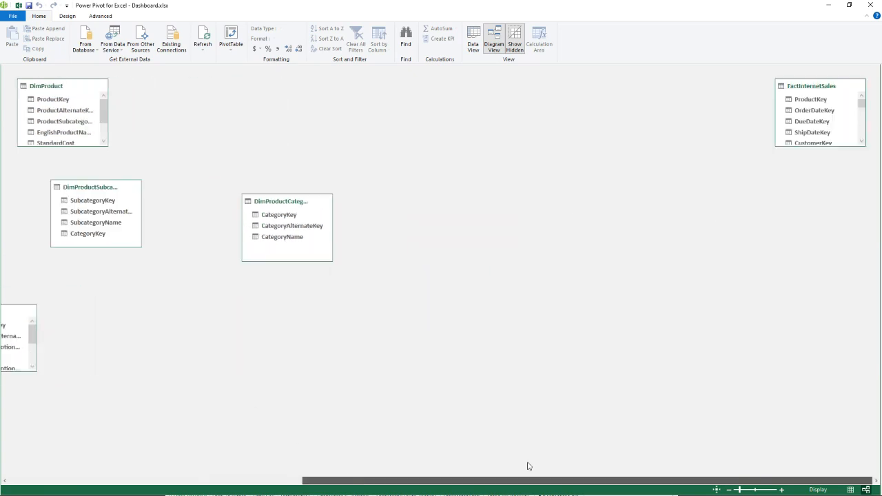
left_click_drag(796, 94, 19, 201)
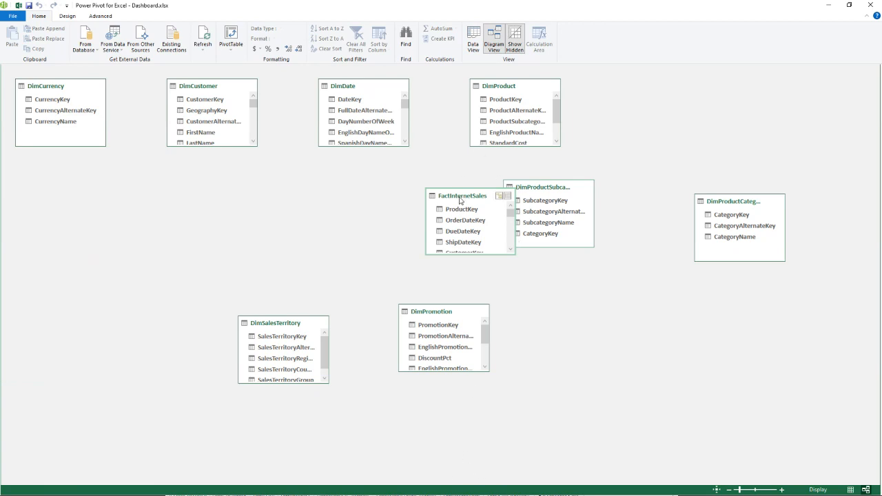
- Place FactInternetSales between DimCurrency and DimProductSubcategory, enlarge it to list most of its fields, and move DimSalesTerritory below DimCurrency
left_click_drag(461, 198, 315, 204)
left_click_drag(50, 90, 50, 191)
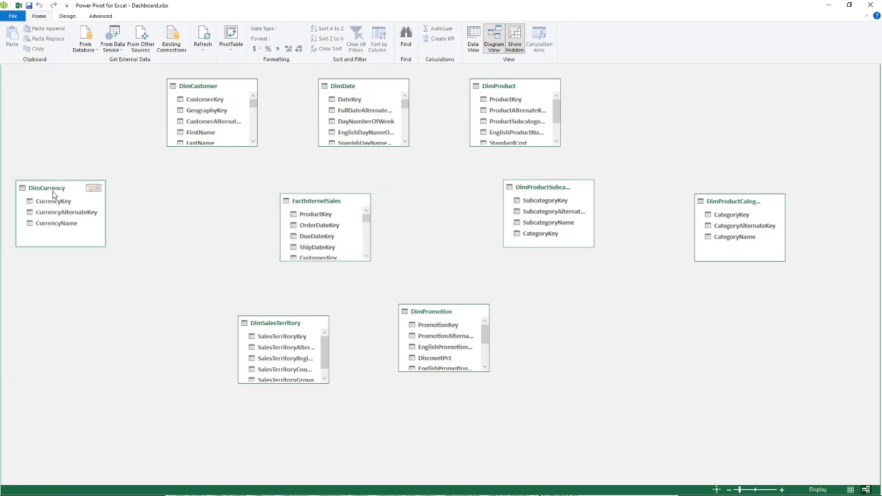
left_click_drag(311, 201, 209, 196)
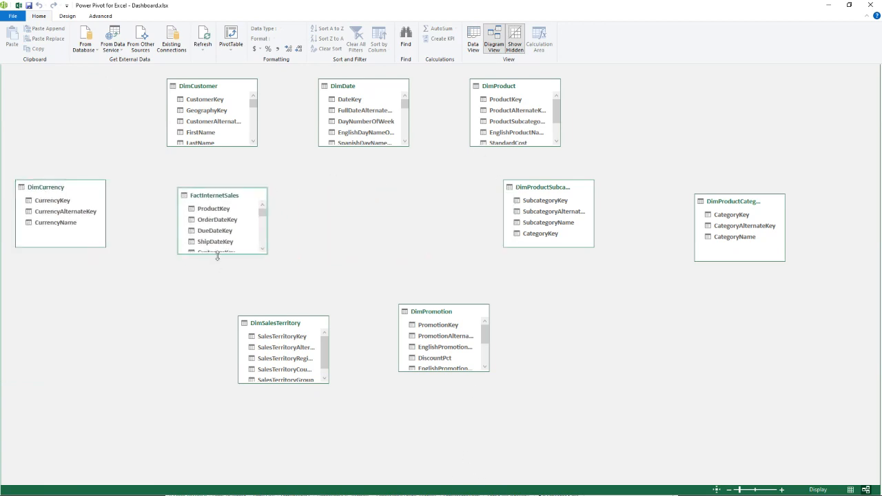
left_click_drag(218, 256, 251, 349)
left_click_drag(297, 324, 112, 366)
left_click_drag(210, 351, 211, 426)
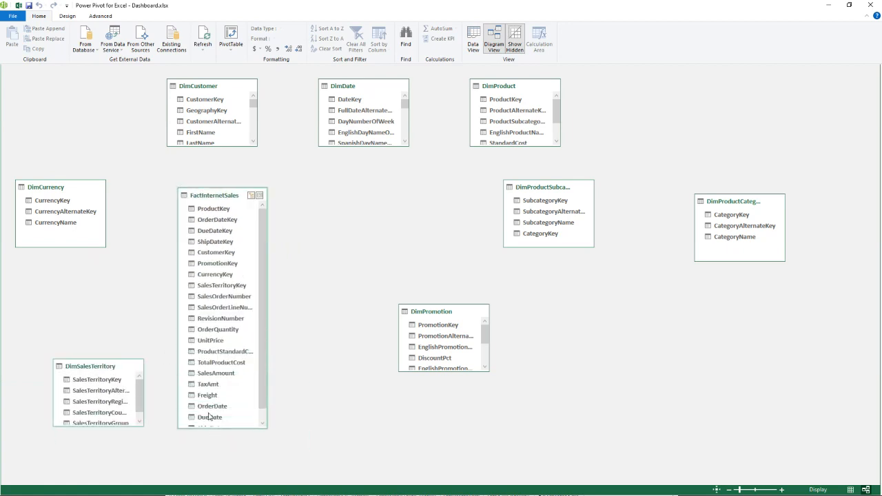
- Move DimCustomer above DimCurrency and FactInternetSales, and place DimProduct beside FactInternetSales, enlarged to show all its fields
left_click_drag(176, 87, 109, 94)
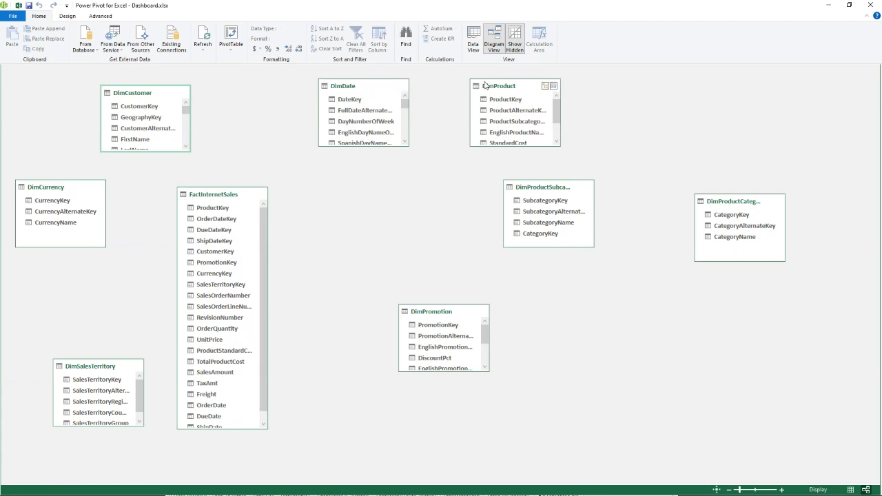
left_click_drag(487, 84, 372, 193)
left_click_drag(379, 258, 378, 299)
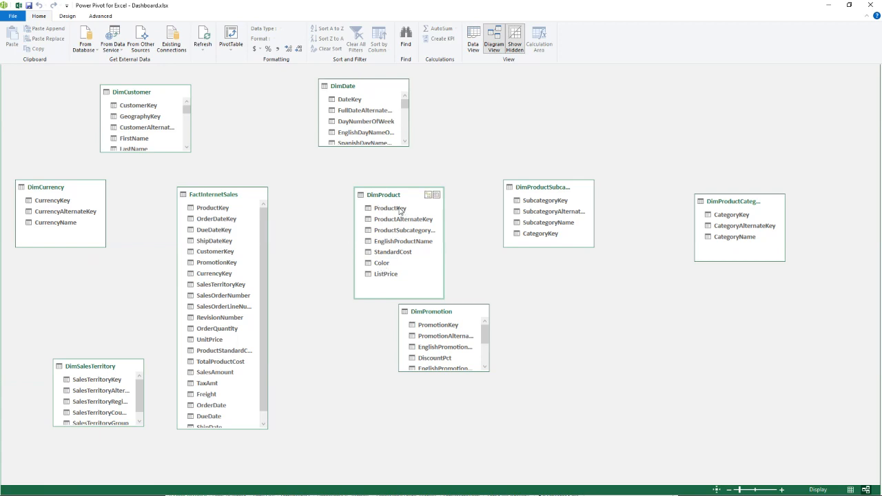
- Relate DimProduct and DimCustomer to FactInternetSales on ProductKey and CustomerKey, and relate DateKey in DimDate to OrderDateKey in FactInternetSales
left_click_drag(403, 211, 214, 208)
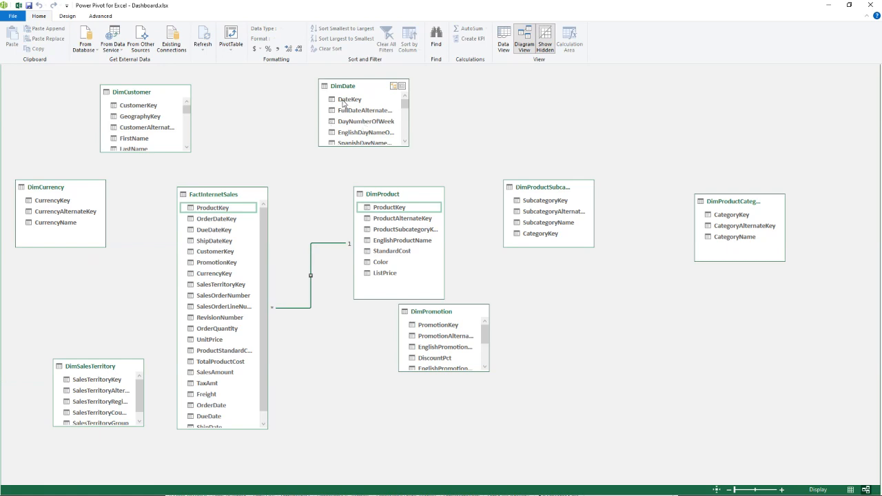
left_click_drag(346, 102, 218, 219)
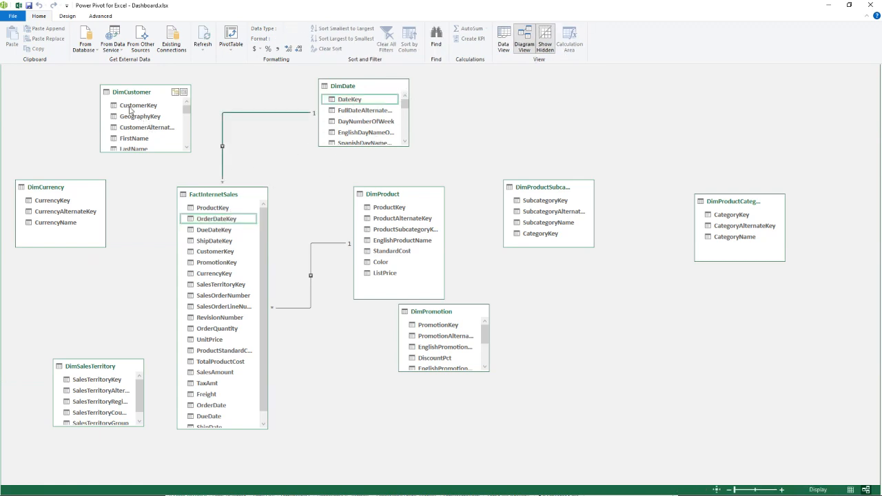
mouse_move(129, 109)
left_mouse_down()
mouse_move(204, 227)
mouse_move(202, 252)
left_mouse_up()
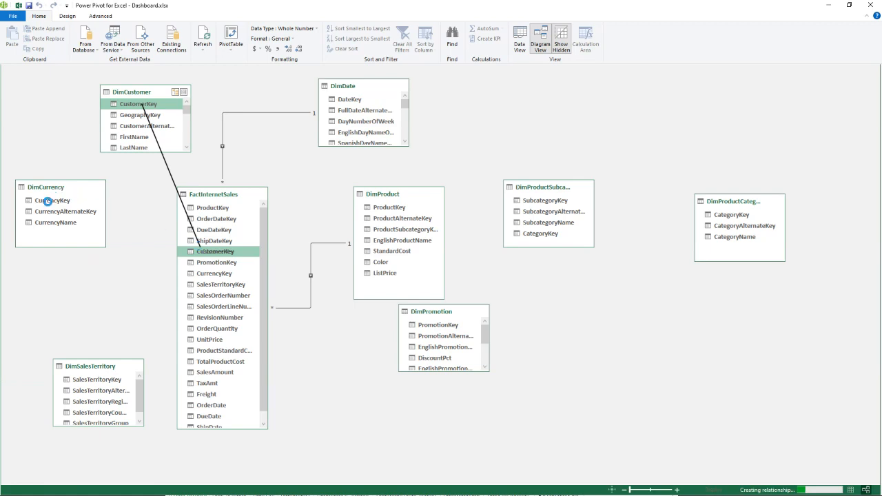
- Relate DimCurrency, DimSalesTerritory and DimPromotion to FactInternetSales on CurrencyKey, SalesTerritoryKey and PromotionKey
mouse_move(47, 200)
left_mouse_down()
mouse_move(105, 201)
mouse_move(207, 275)
left_mouse_up()
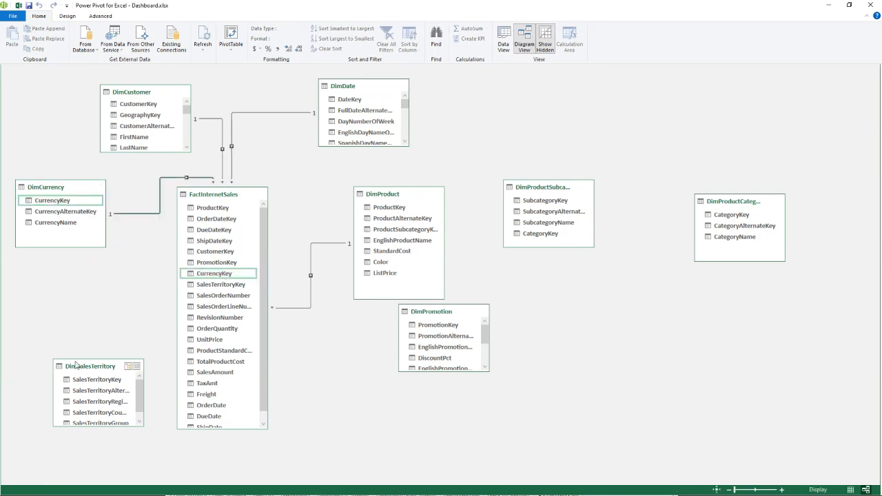
mouse_move(76, 361)
left_mouse_down()
mouse_move(87, 310)
mouse_move(150, 332)
mouse_move(252, 295)
mouse_move(222, 285)
left_mouse_up()
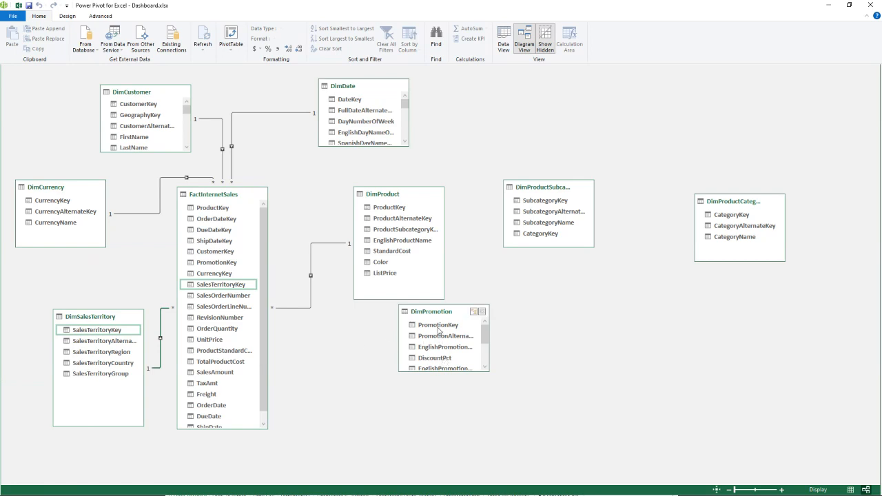
left_click_drag(434, 330, 216, 263)
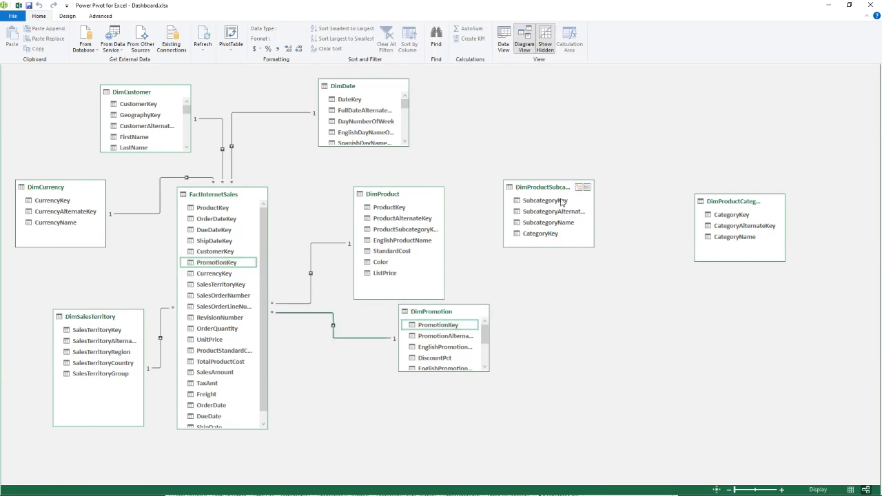
- Relate SubcategoryKey in DimProductSubcategory to the product subcategory key in DimProduct, and CategoryKey in DimProductCategory to CategoryKey in DimProductSubcategory
left_click_drag(562, 201, 431, 229)
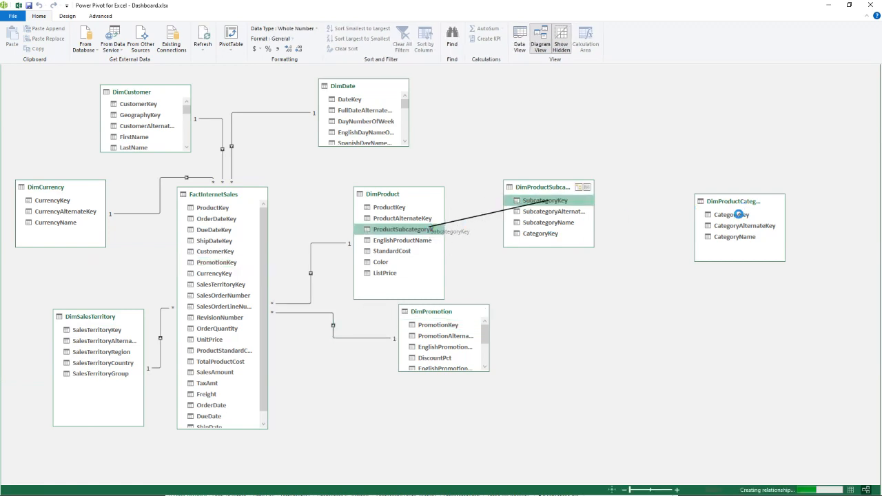
left_click_drag(738, 215, 525, 234)
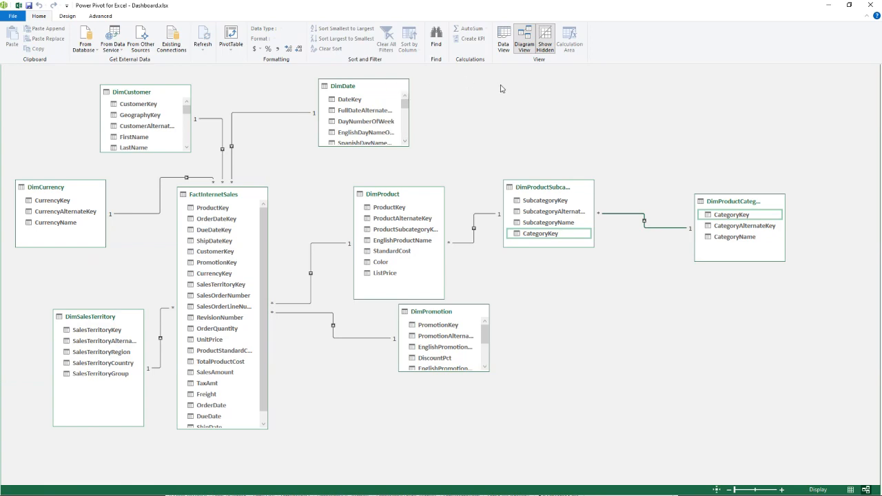
- Close the Power Pivot window and save the Dashboard.xlsx workbook
double_click(736, 7)
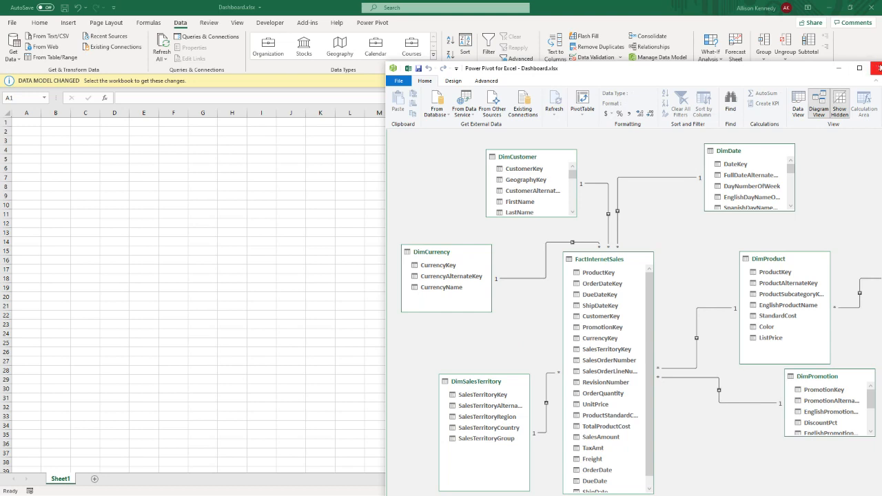
left_click(877, 67)
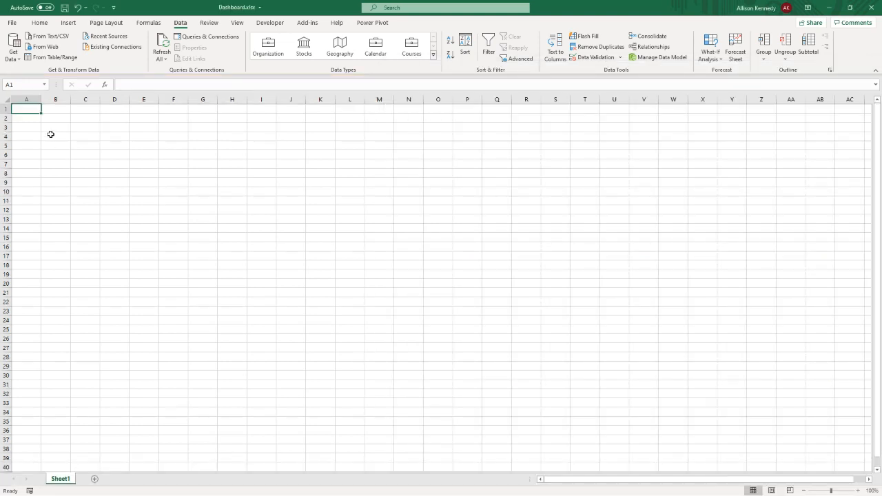
left_click(64, 7)
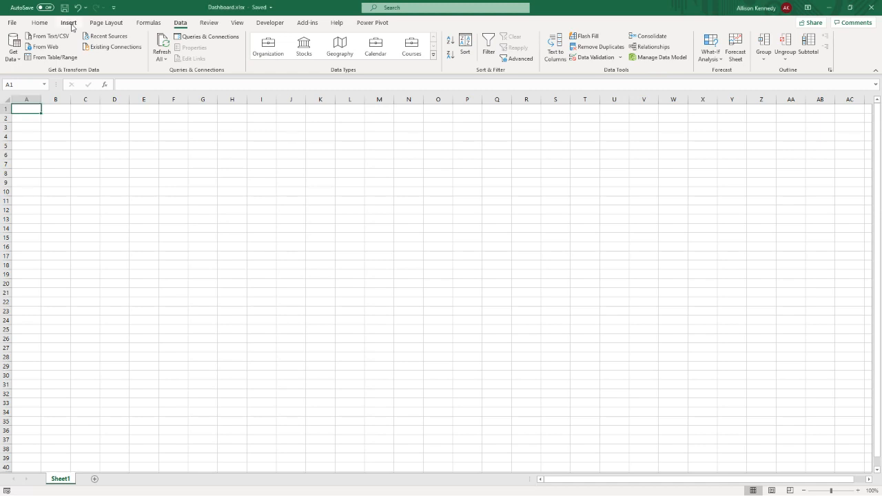
- Insert a PivotChart from the workbook's Data Model at cell A1 of Sheet1 and move the empty chart near the sheet's upper-left corner
left_click(69, 23)
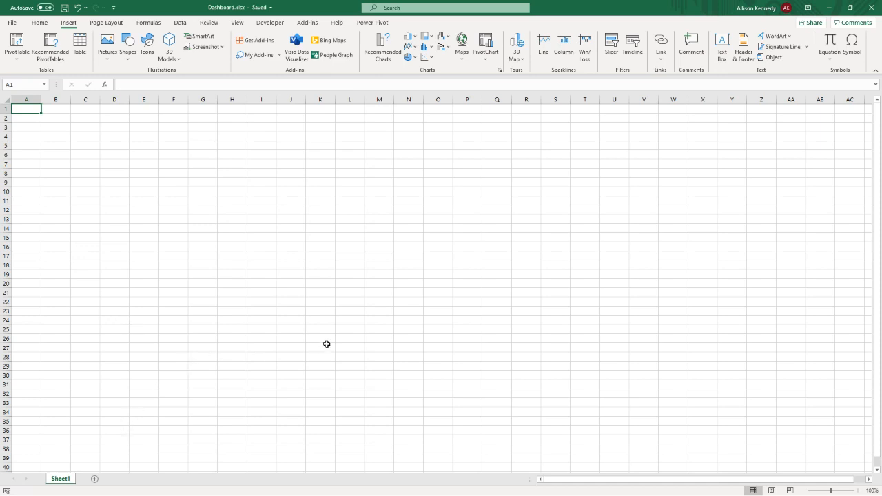
left_click(486, 41)
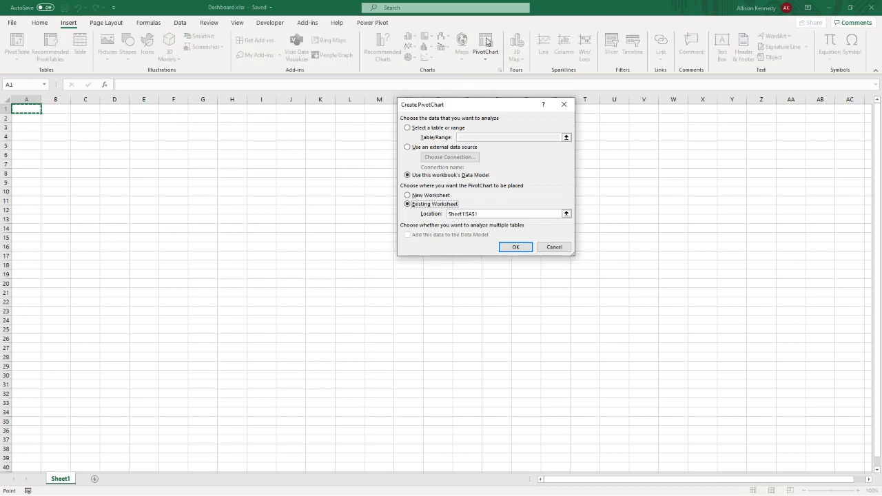
left_click_drag(473, 107, 348, 147)
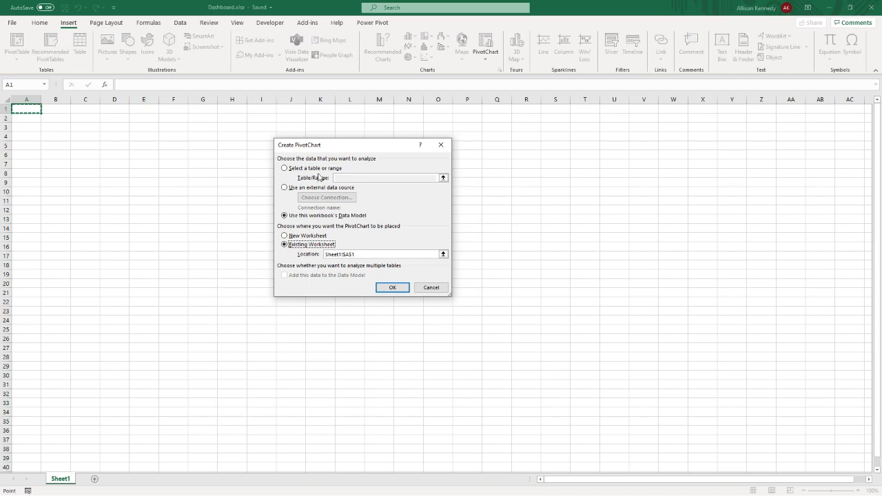
left_click(392, 288)
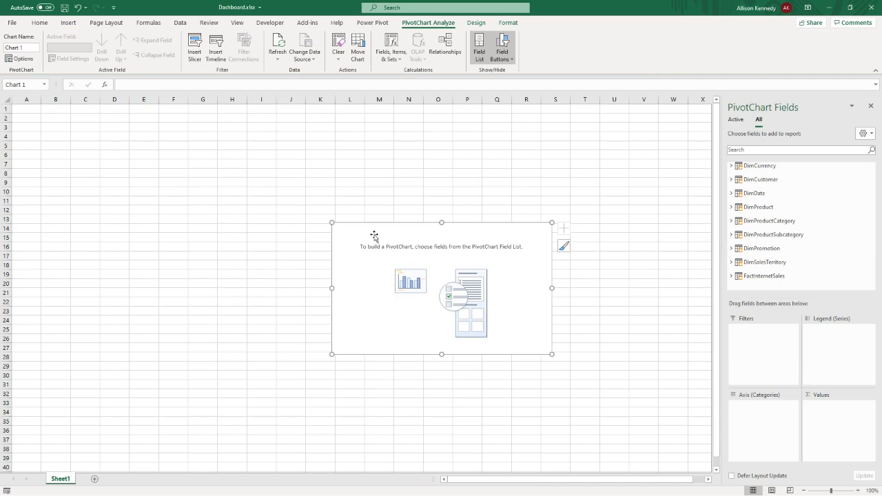
left_click_drag(374, 236, 71, 128)
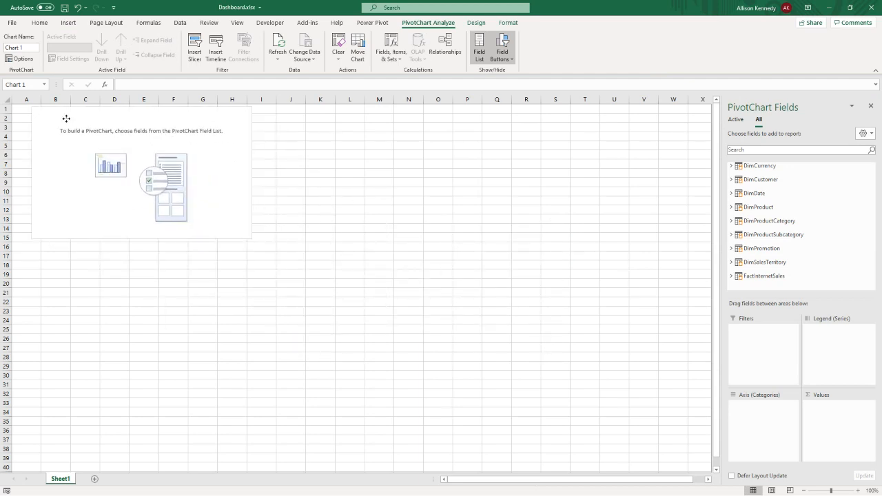
- Rename the Sheet1 worksheet as Dashboard
double_click(57, 479)
type("Dashboard")
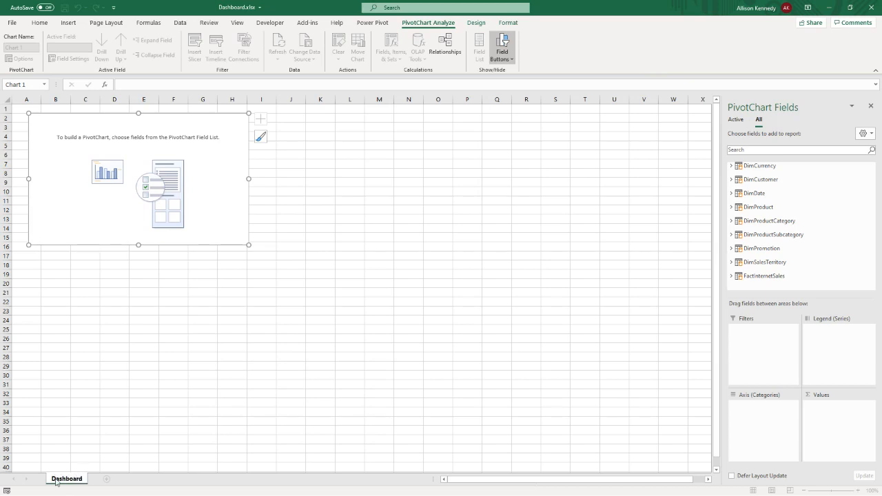
- Confirm the worksheet name Dashboard and add SalesAmount from FactInternetSales to the empty PivotChart's values
key("Return")
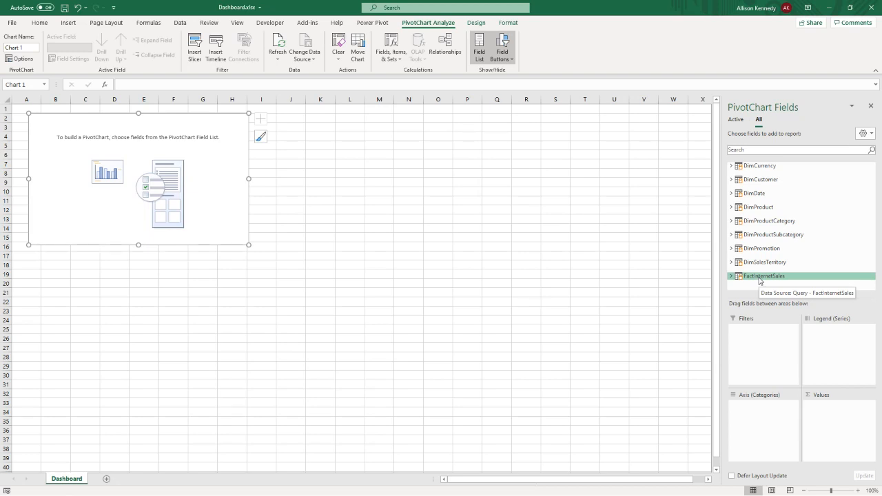
left_click(758, 210)
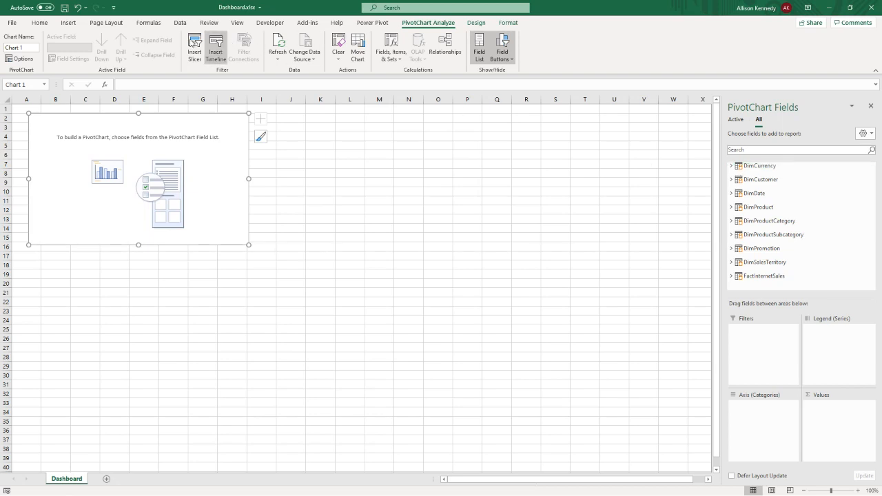
left_click(180, 22)
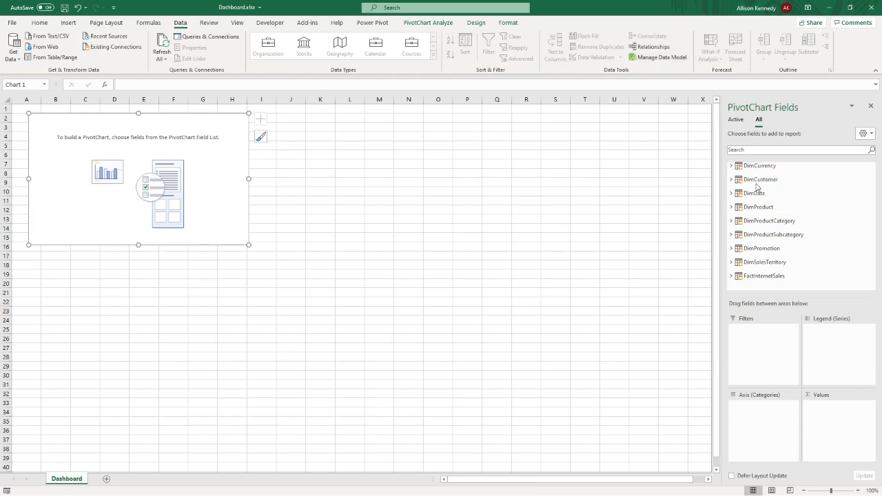
left_click(751, 262)
left_click(731, 275)
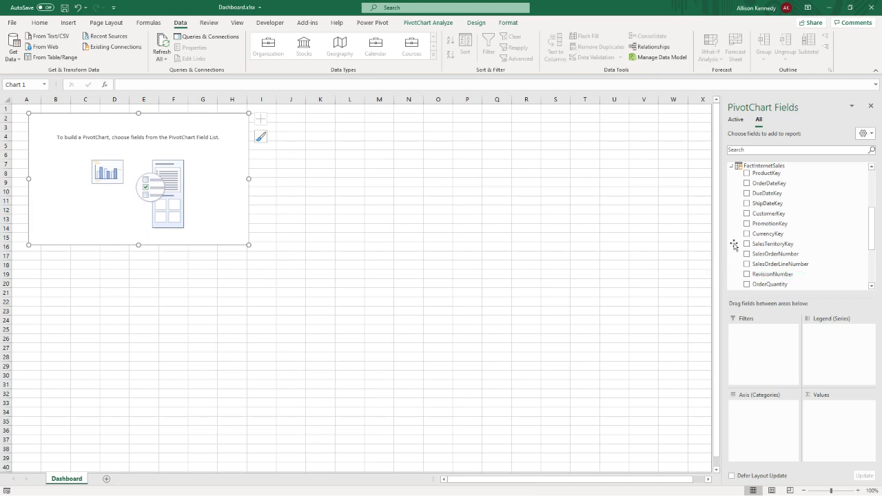
scroll(790, 214, "down", 2)
scroll(790, 214, "down", 1)
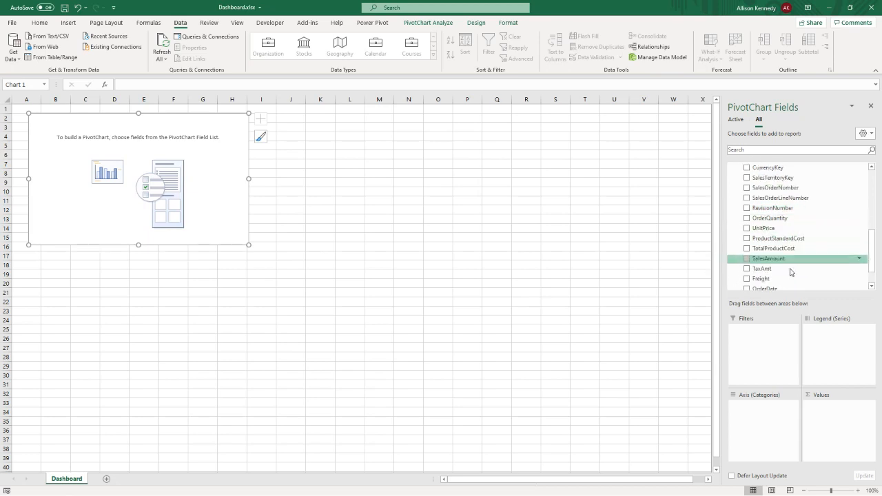
left_click(747, 259)
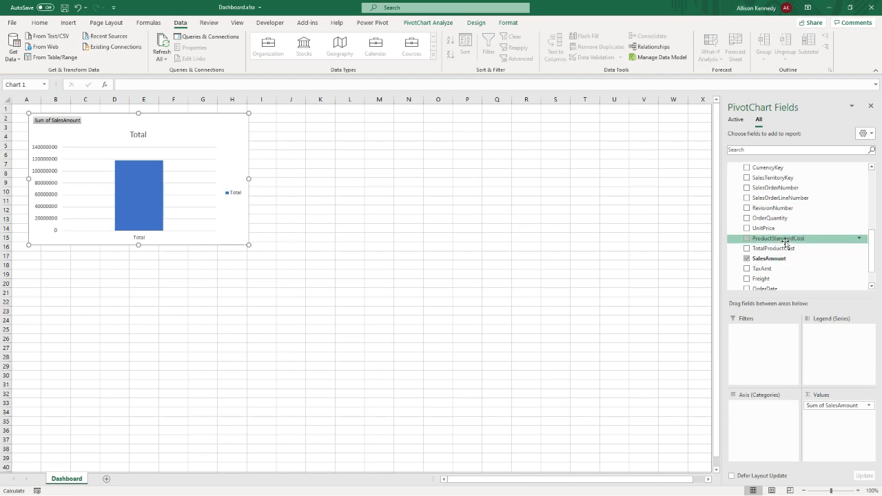
- Add CategoryName from DimProductCategory to the axis of the SalesAmount chart
scroll(785, 241, "up", 3)
scroll(787, 241, "up", 3)
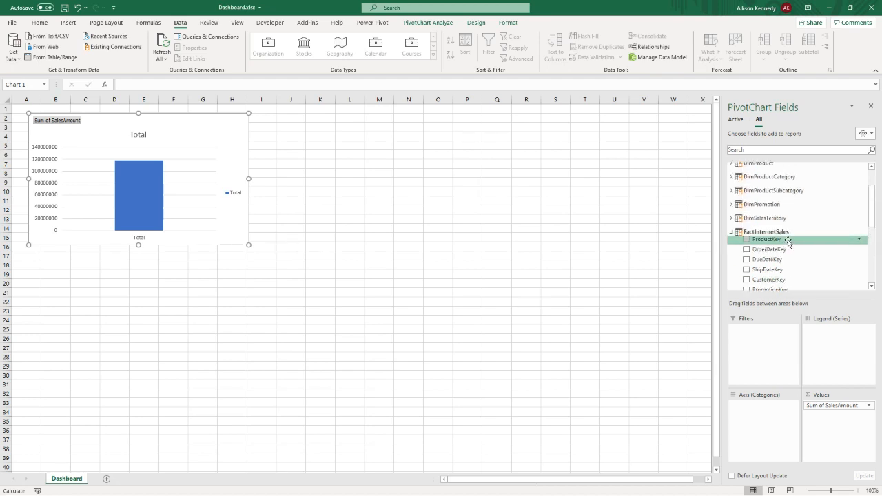
left_click(730, 199)
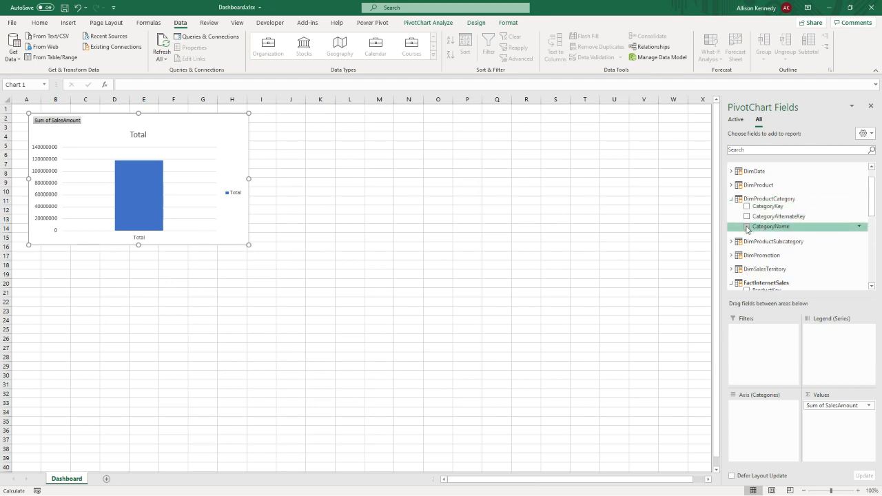
left_click(747, 227)
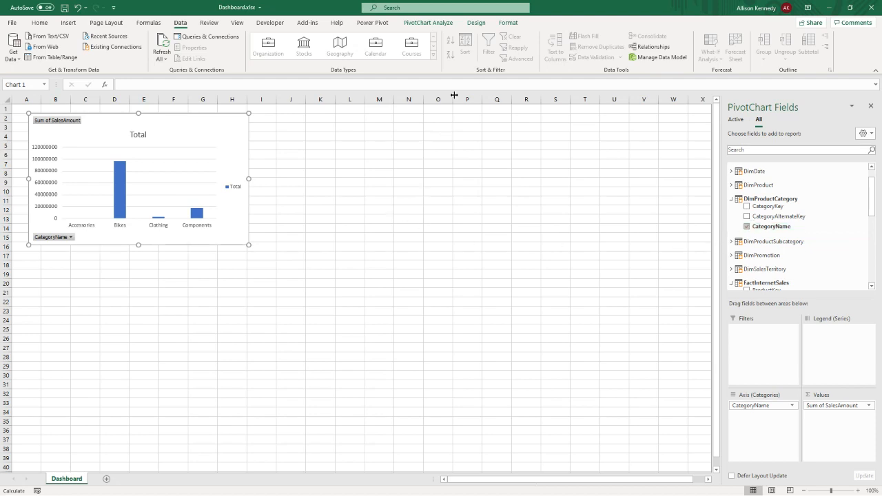
- Review the pie, treemap, sunburst and histogram chart types and change the sales-by-category chart to Clustered Bar
left_click(475, 22)
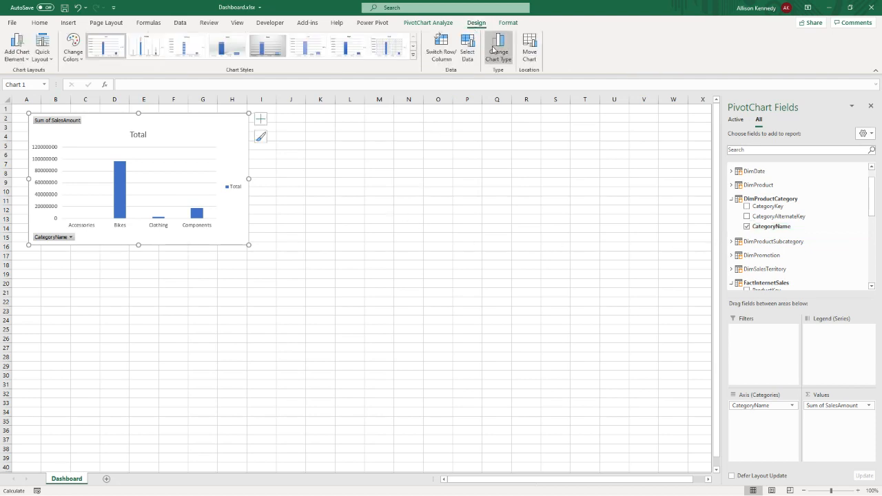
left_click(494, 48)
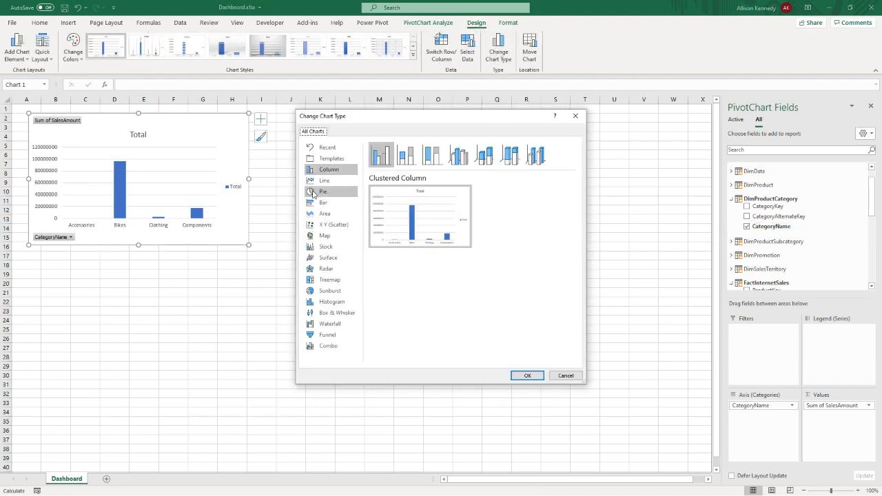
left_click(321, 194)
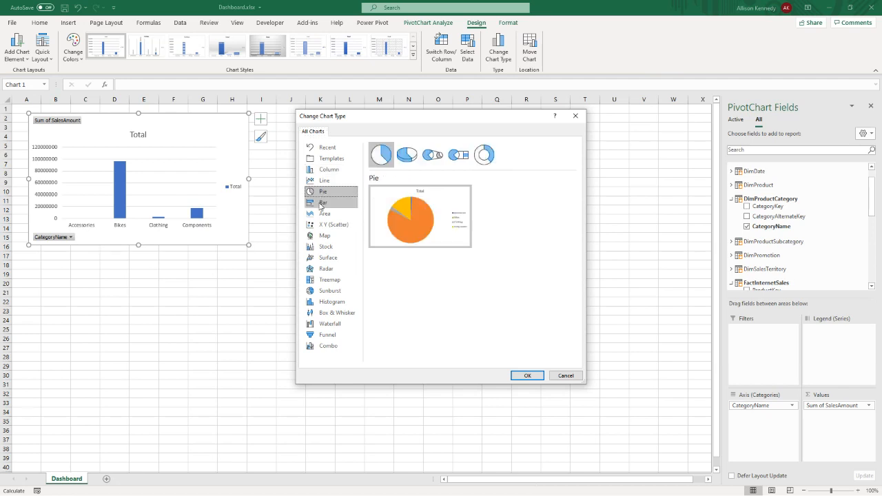
left_click(322, 203)
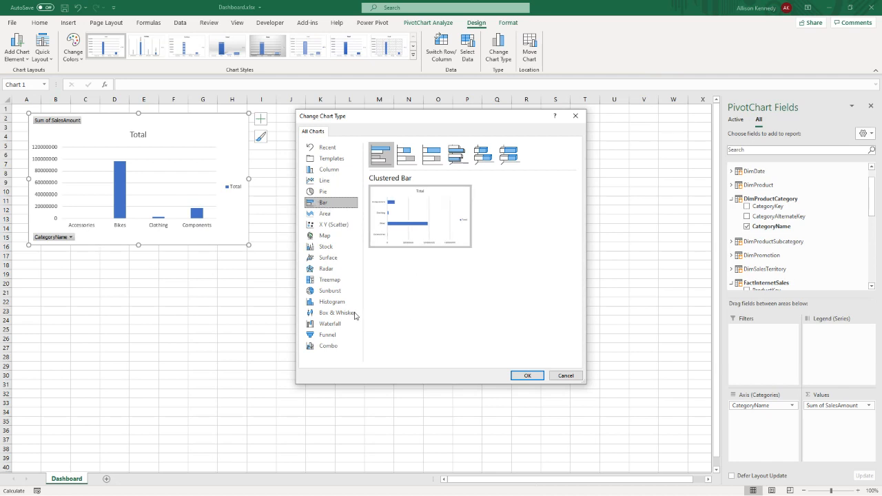
left_click(326, 282)
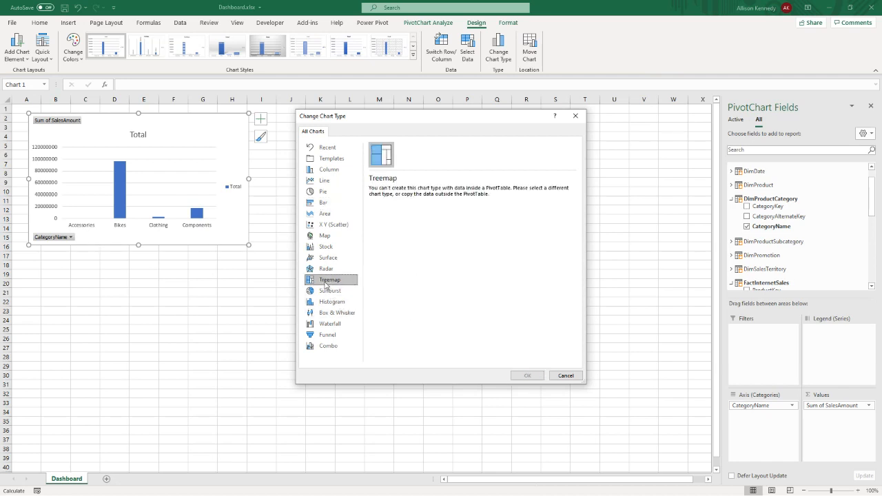
left_click(328, 291)
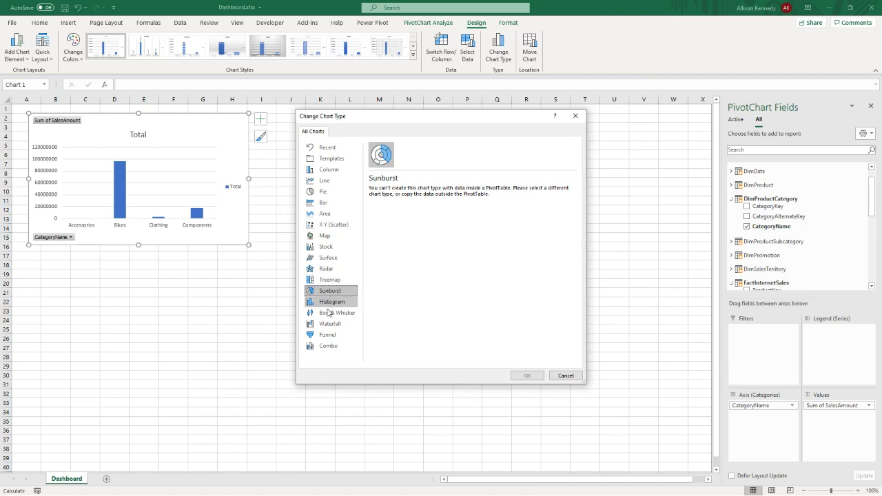
left_click(327, 303)
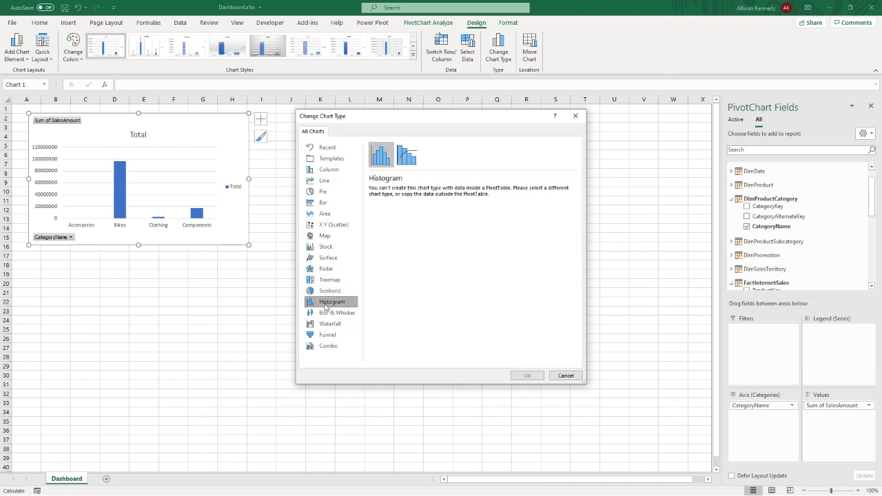
left_click(328, 290)
left_click(326, 281)
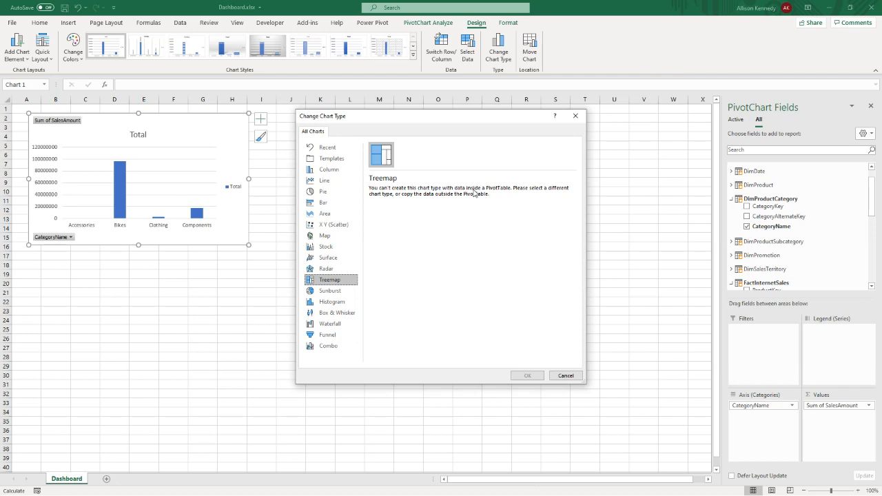
left_click(339, 291)
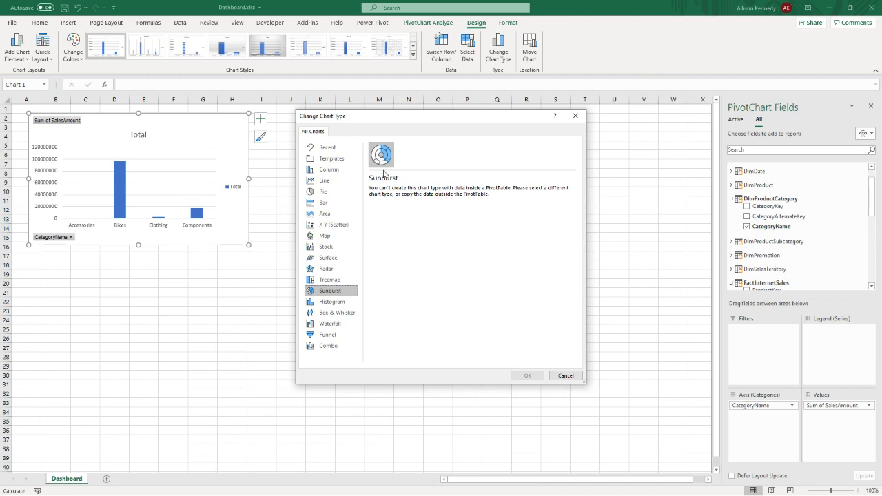
left_click(328, 206)
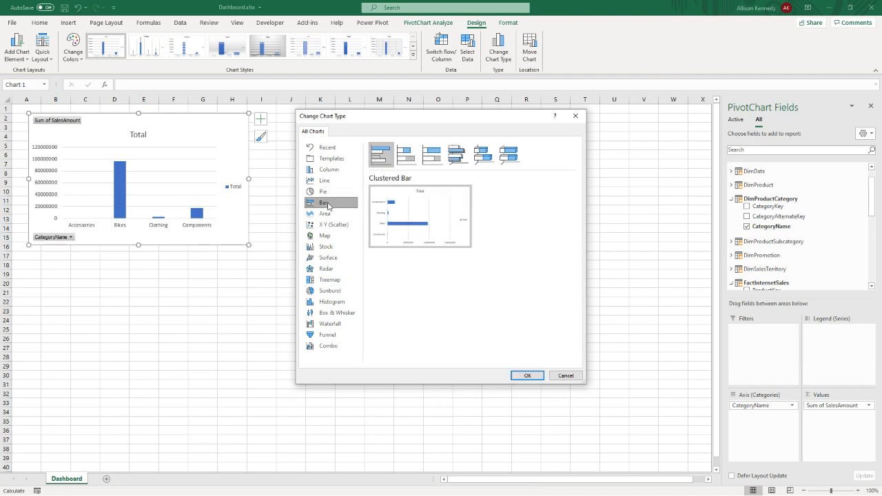
left_click(524, 377)
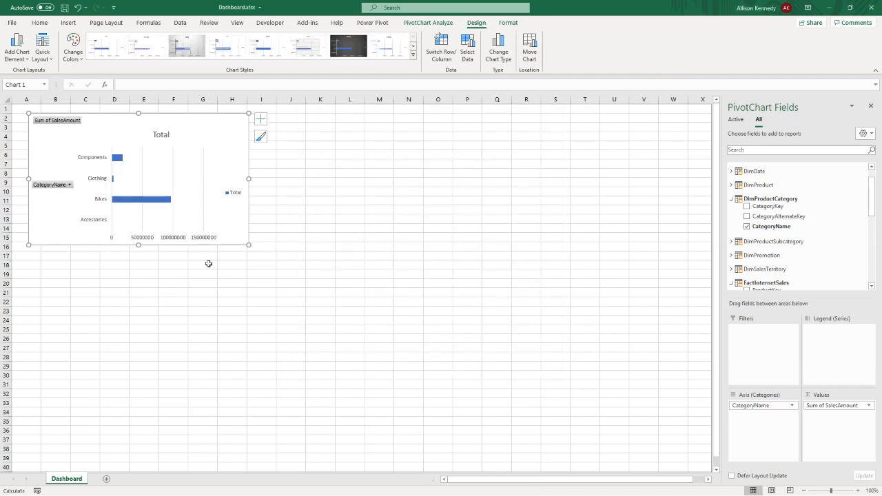
- Insert a second PivotChart from the workbook's Data Model at cell K9 of Dashboard and move it beside the first chart
left_click(320, 180)
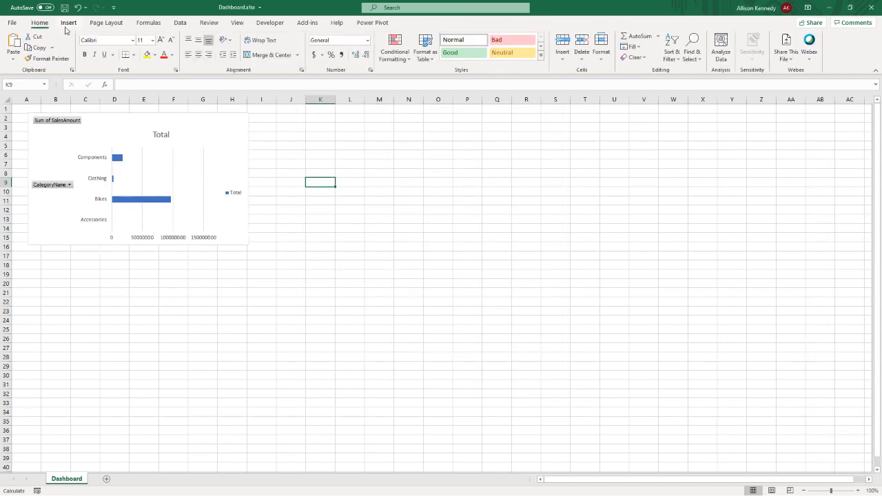
left_click(68, 23)
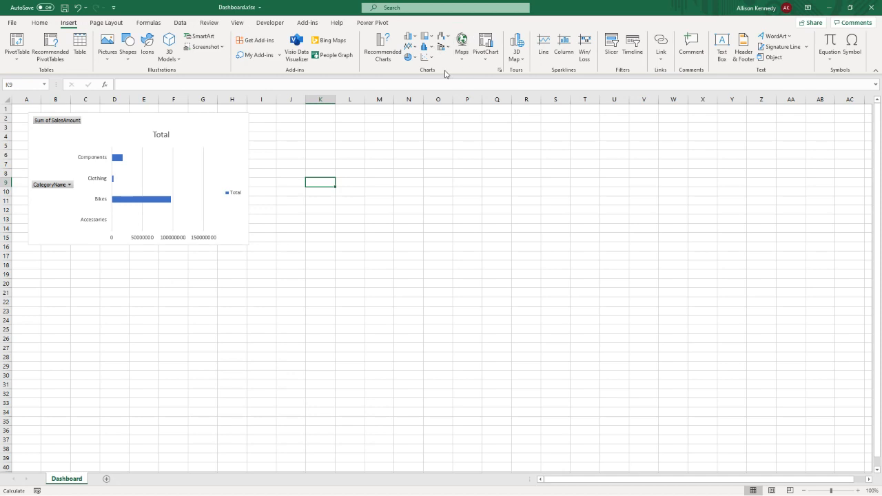
left_click(485, 42)
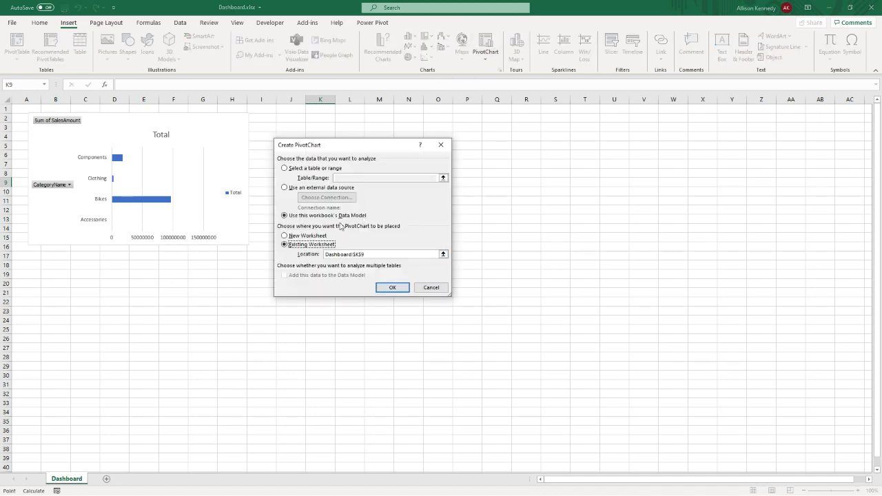
left_click(391, 287)
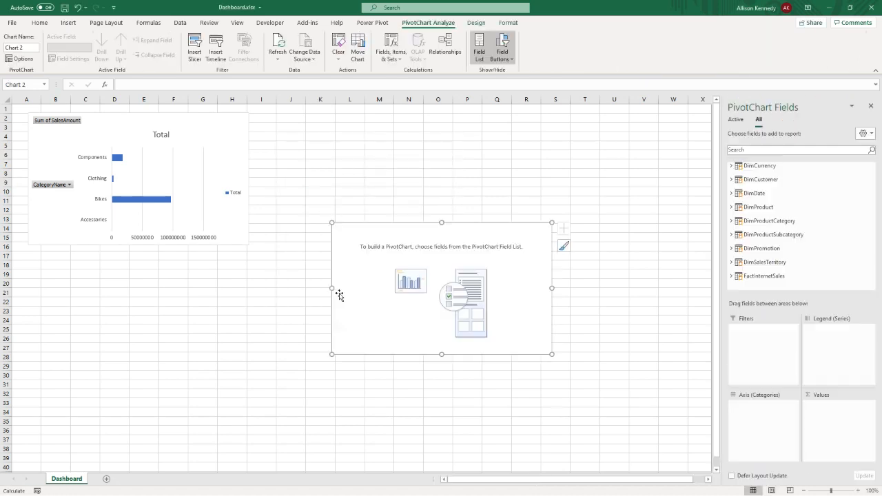
left_click_drag(370, 244, 308, 137)
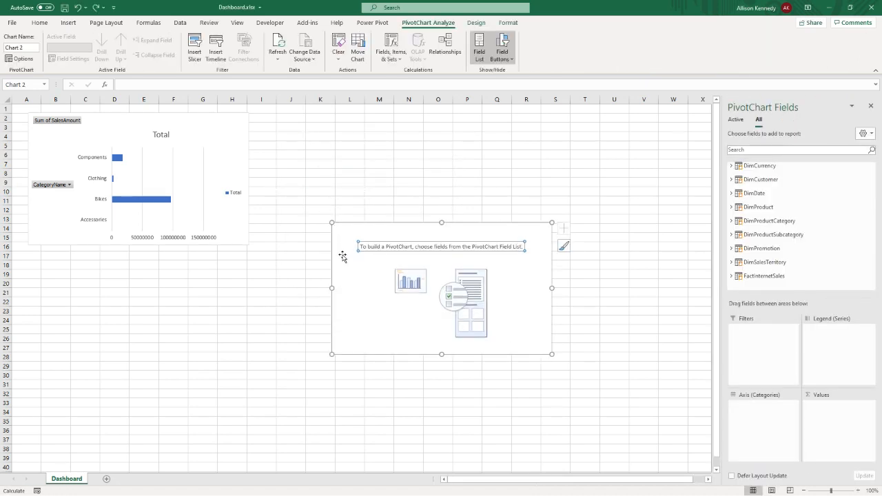
left_click_drag(348, 251, 274, 145)
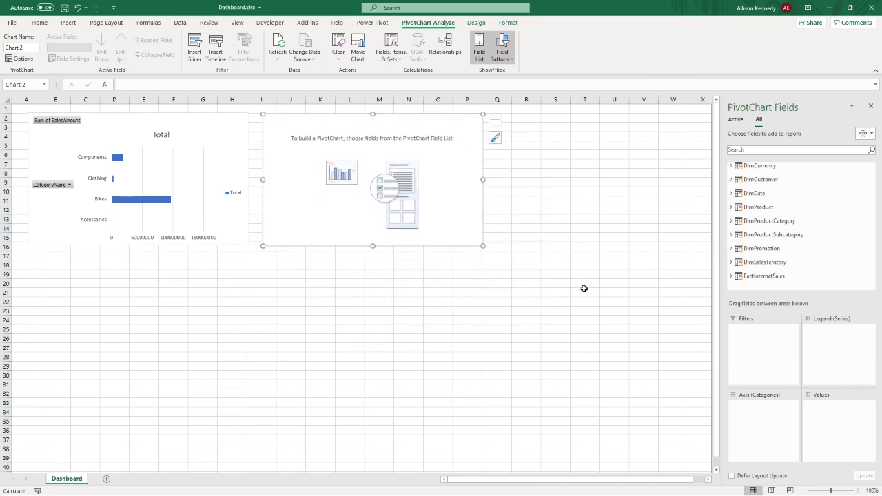
- Add SalesAmount from FactInternetSales to the values of the second PivotChart
left_click(731, 275)
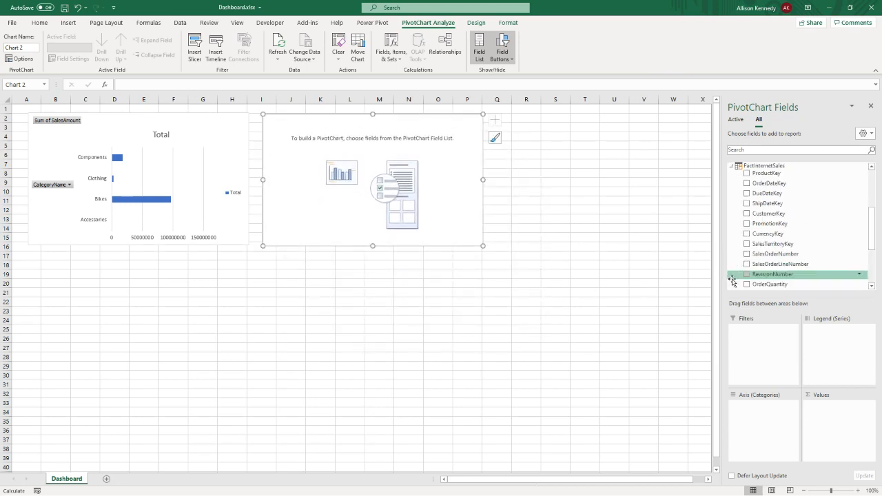
scroll(765, 242, "down", 3)
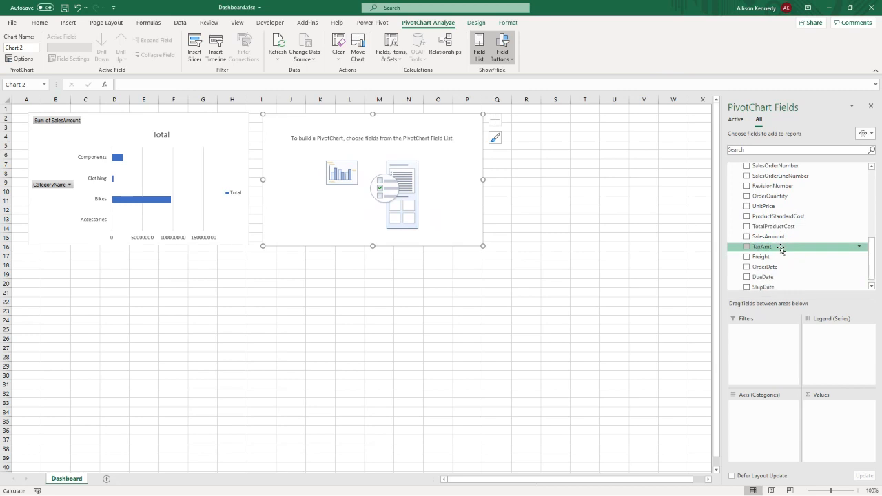
left_click(746, 236)
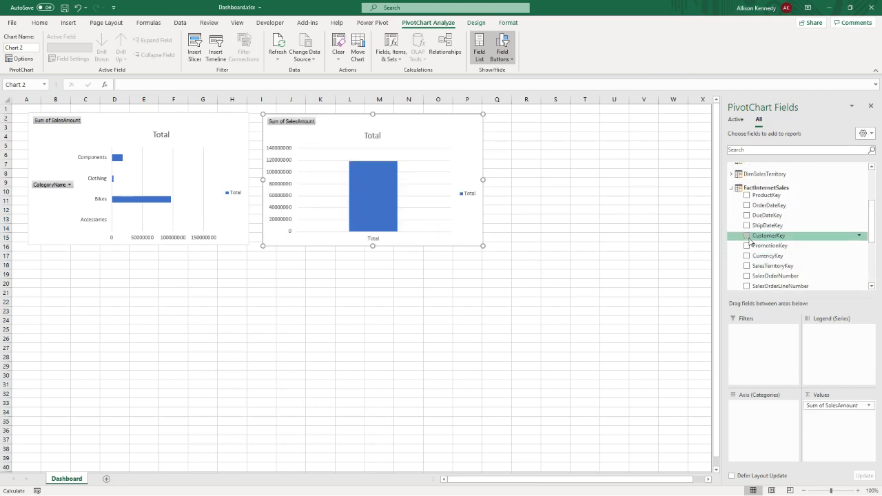
- Add EnglishOccupation from DimCustomer to the second chart's axis and widen the chart slightly to about column Q
scroll(749, 241, "up", 1)
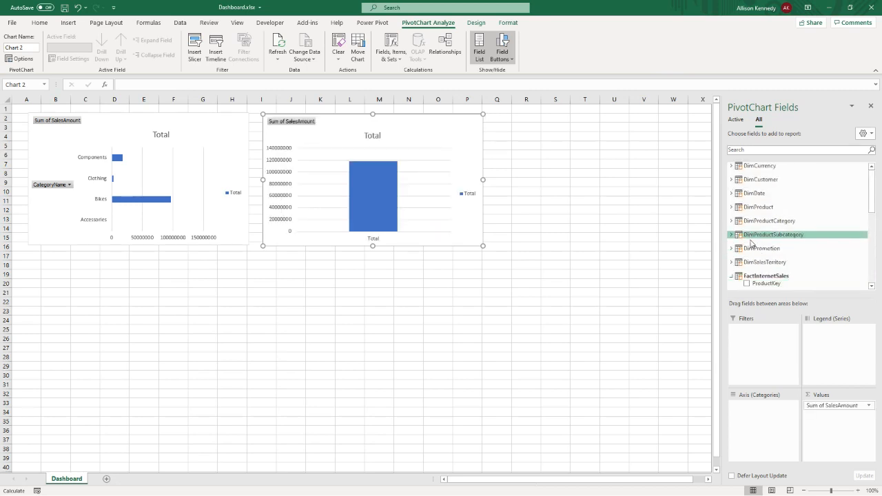
left_click(731, 179)
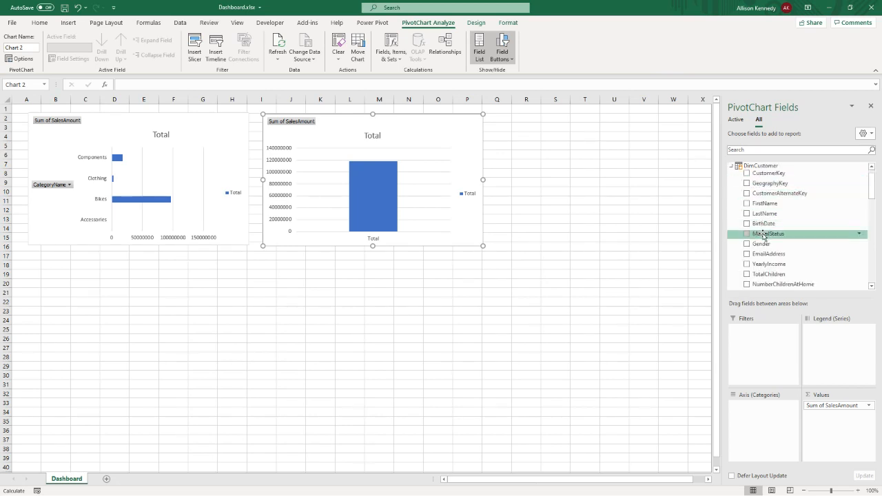
scroll(763, 237, "down", 1)
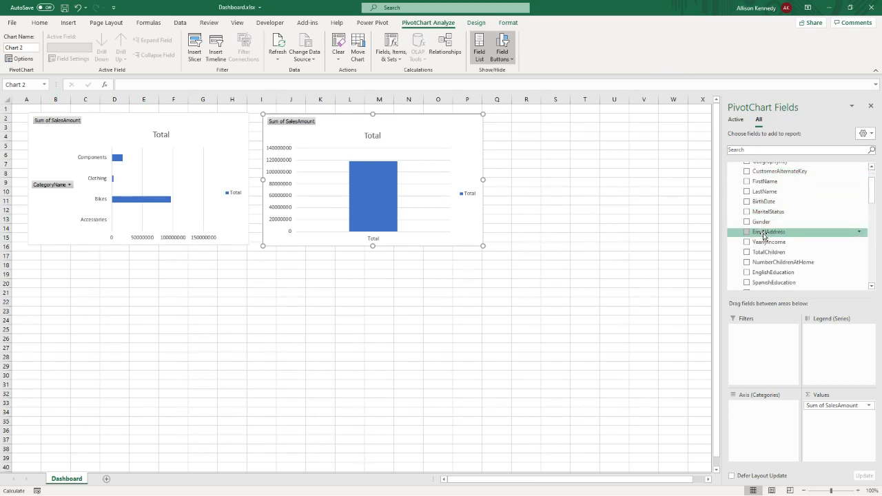
scroll(763, 237, "down", 1)
left_click(746, 282)
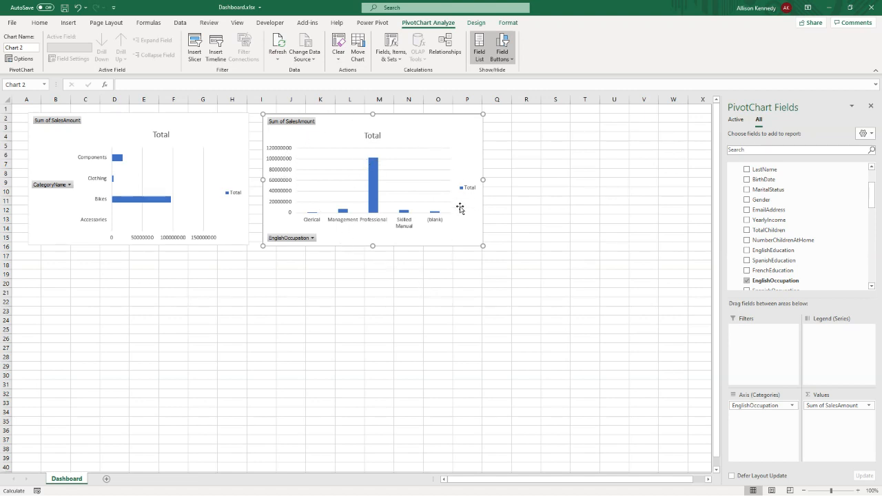
left_click_drag(480, 245, 502, 245)
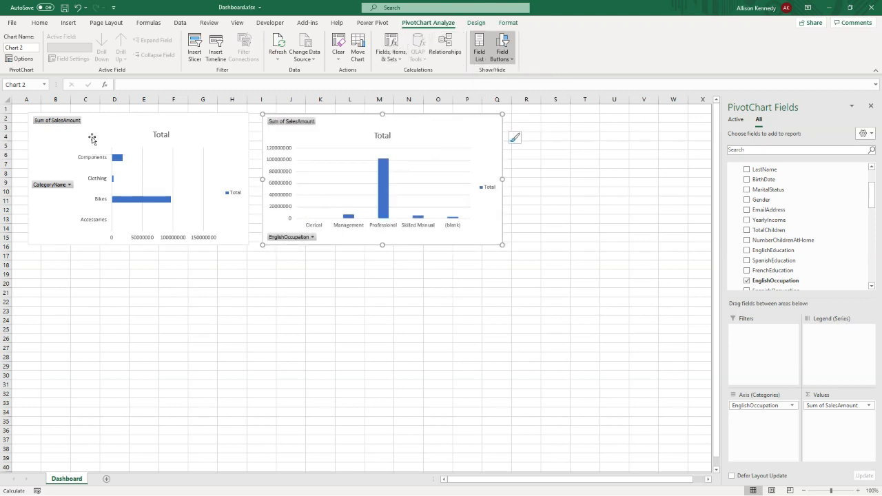
- Add SubcategoryName from DimProductSubcategory below CategoryName on the first PivotChart's axis and heighten the chart down to about row 31
left_click(90, 140)
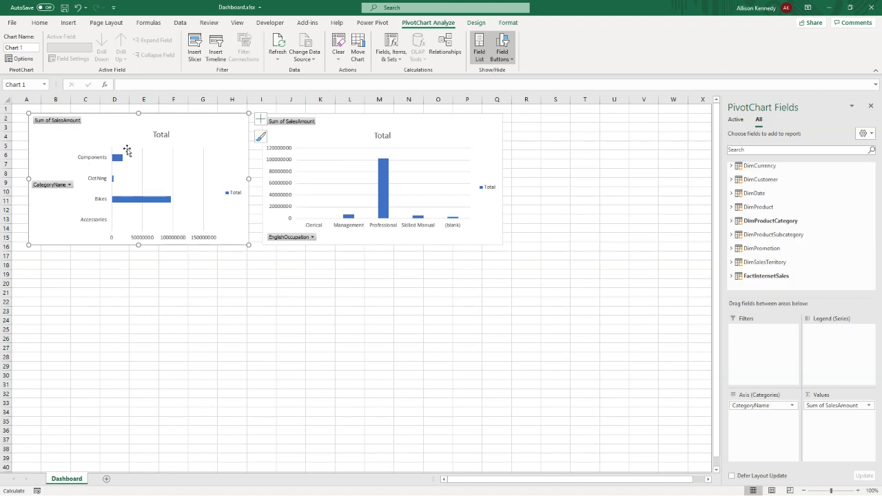
left_click(731, 235)
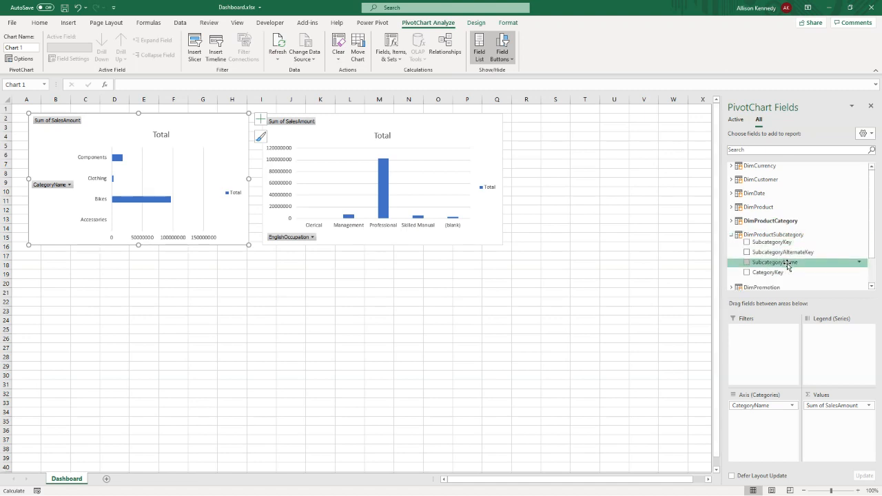
left_click_drag(787, 264, 763, 442)
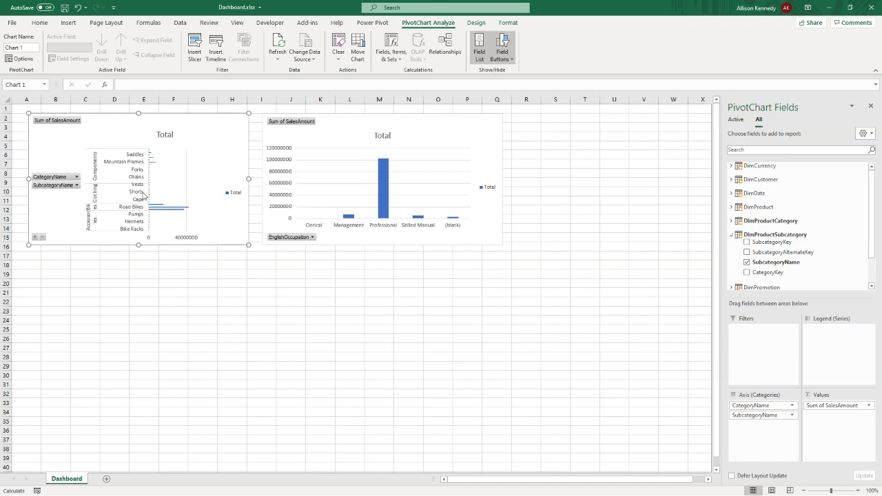
left_click_drag(138, 246, 136, 390)
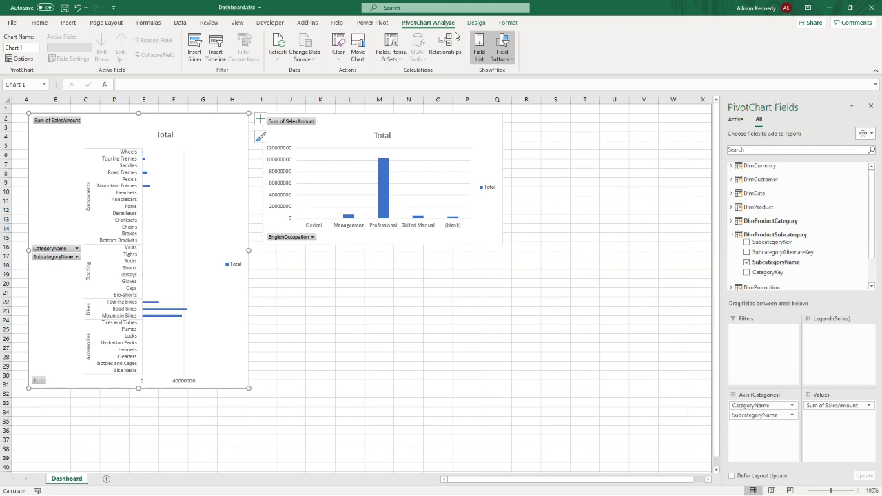
- Try the Sunburst chart type for the category and subcategory PivotChart
left_click(479, 25)
left_click(498, 49)
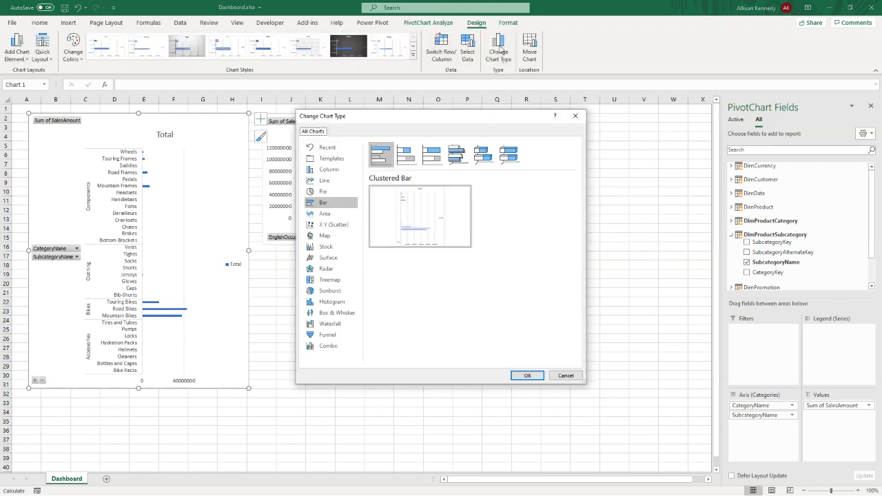
left_click(329, 291)
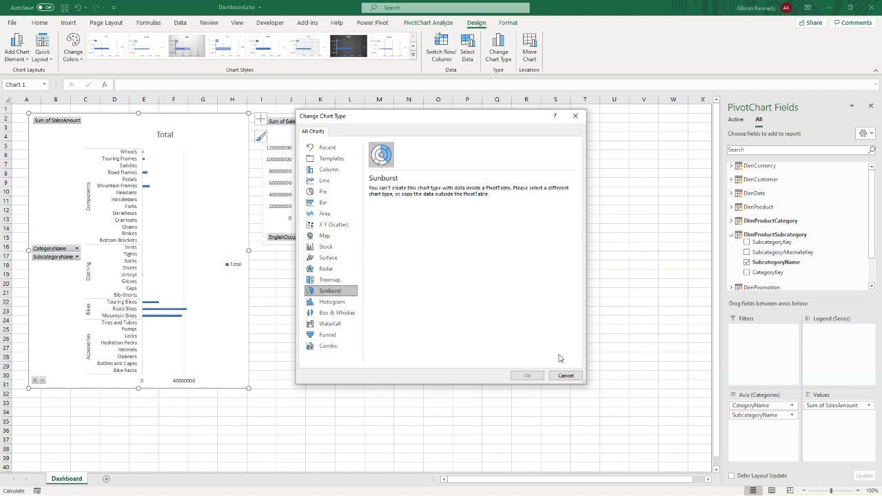
left_click(572, 379)
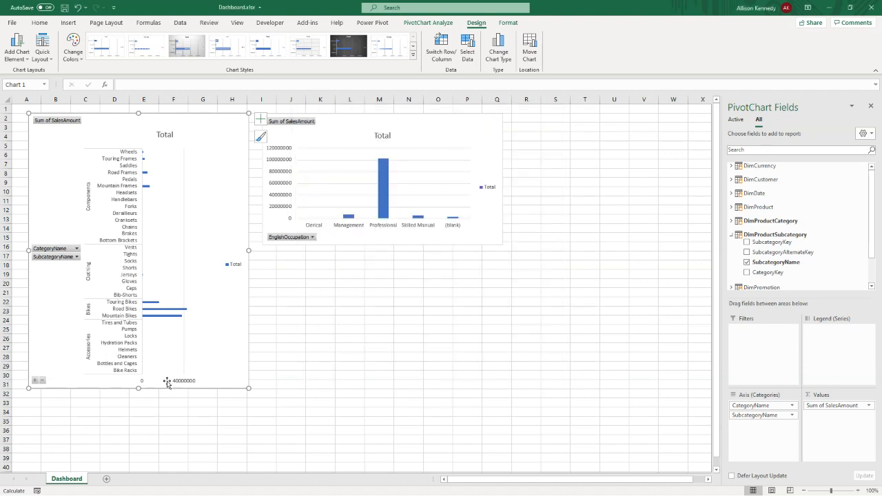
- Add a new worksheet and insert a PivotTable from the workbook's Data Model at its cell A1
left_click(106, 479)
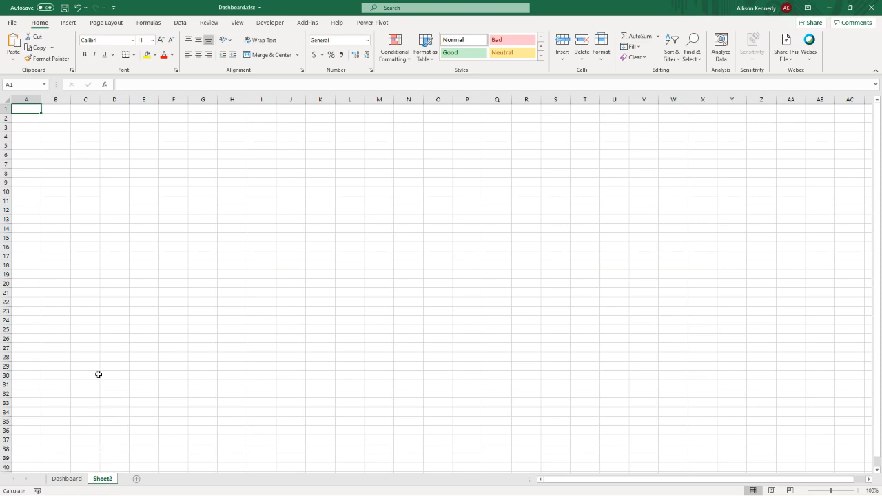
left_click(69, 23)
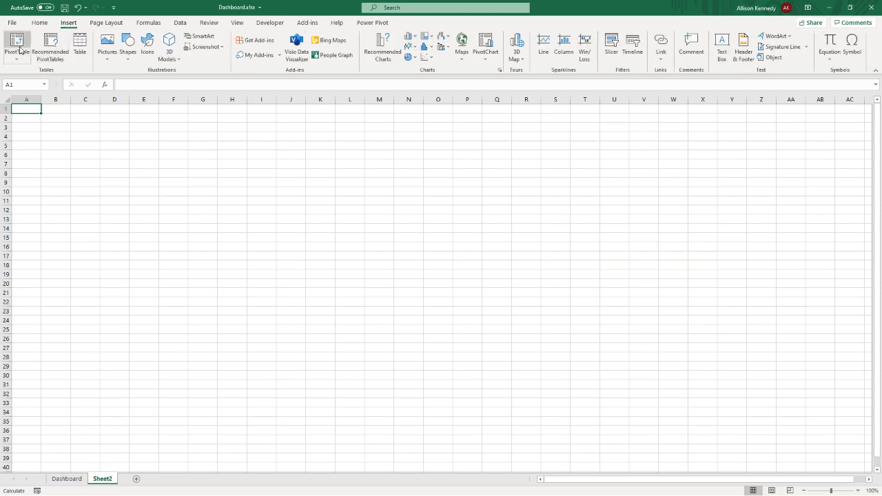
left_click(19, 50)
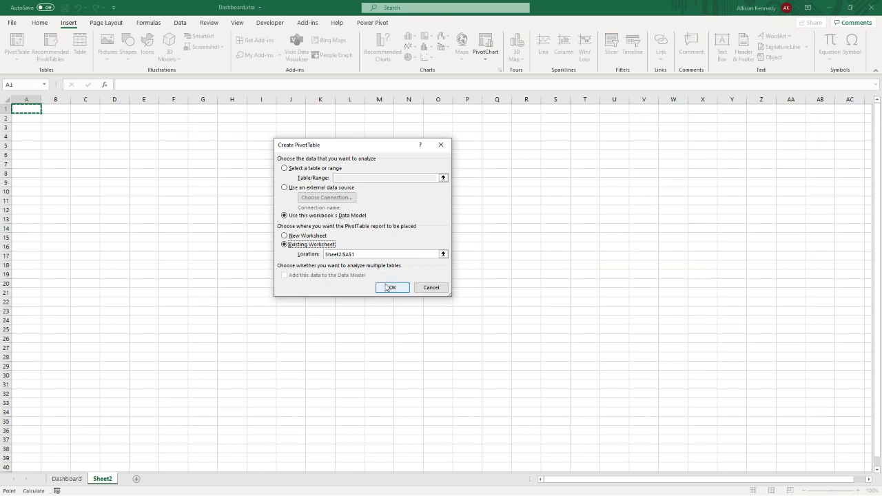
left_click(390, 289)
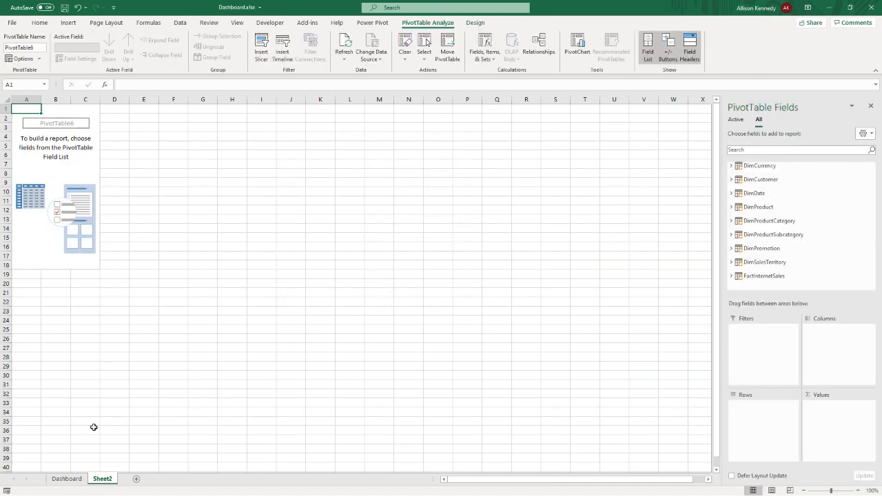
left_click(75, 480)
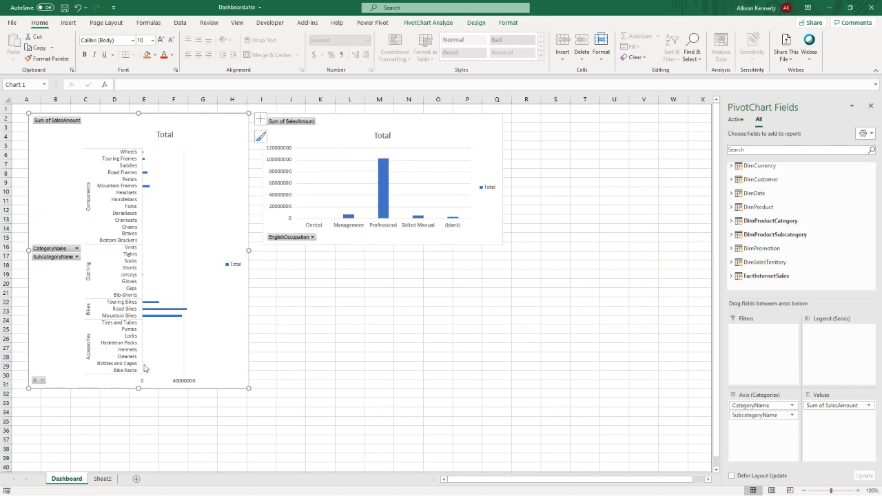
left_click(102, 478)
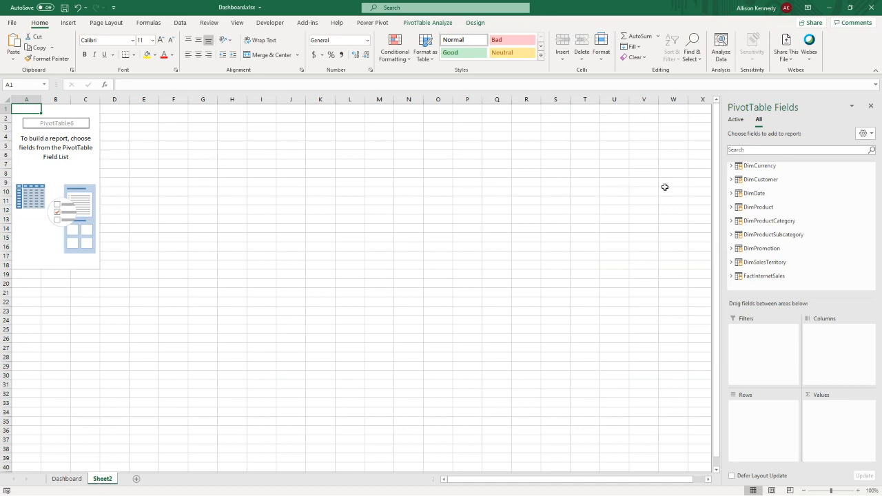
- Add SalesAmount from FactInternetSales to the new PivotTable's values
left_click(731, 276)
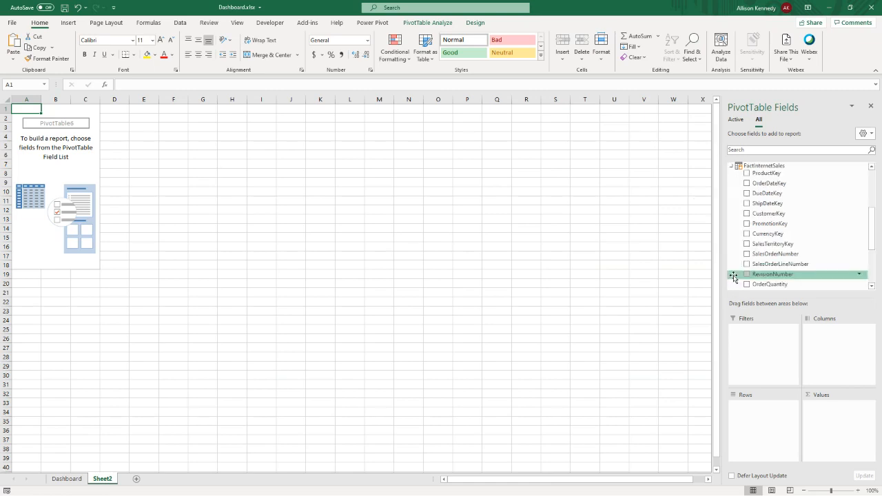
scroll(746, 256, "down", 2)
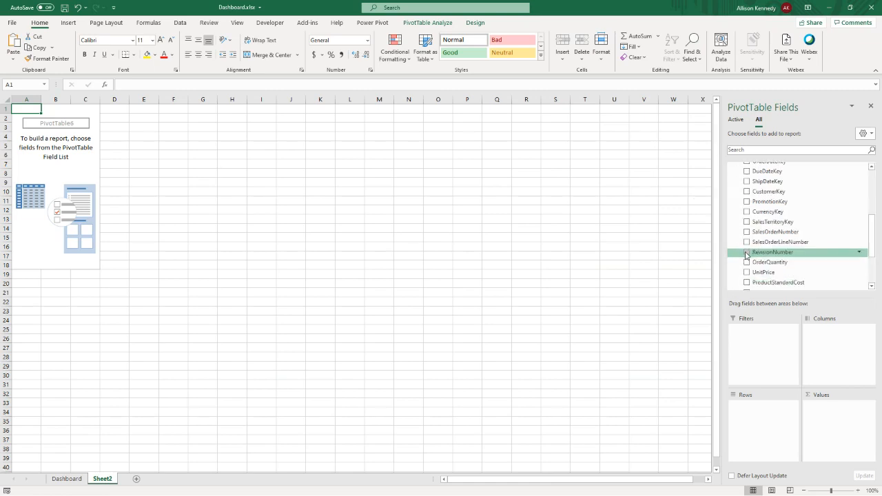
left_click(746, 257)
- Add CategoryName from DimProductCategory and SubcategoryName from DimProductSubcategory to the PivotTable's rows
scroll(746, 251, "up", 3)
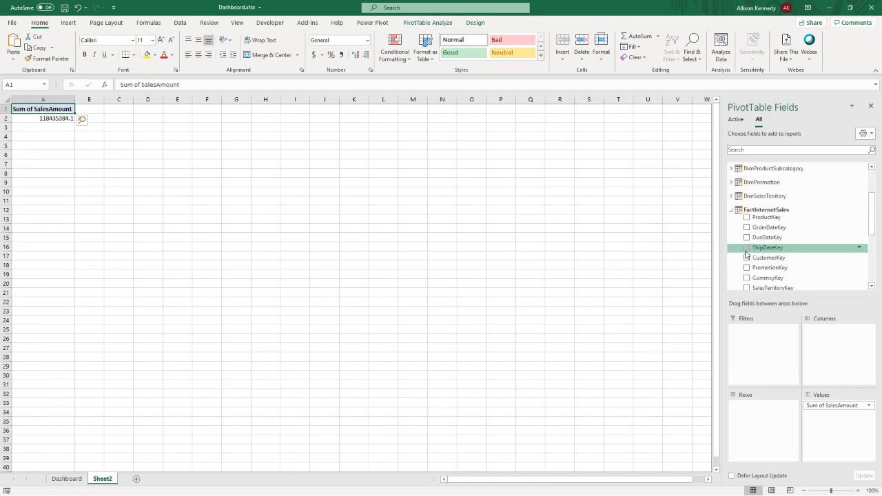
scroll(732, 200, "up", 1)
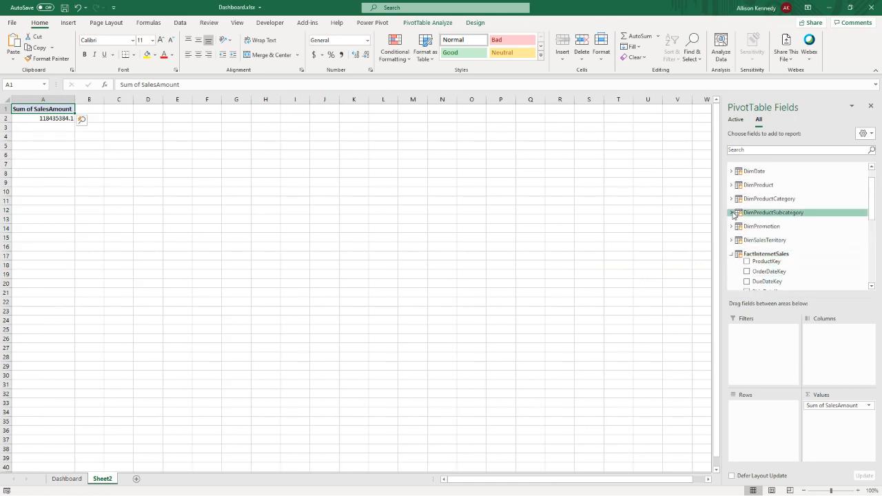
left_click(731, 198)
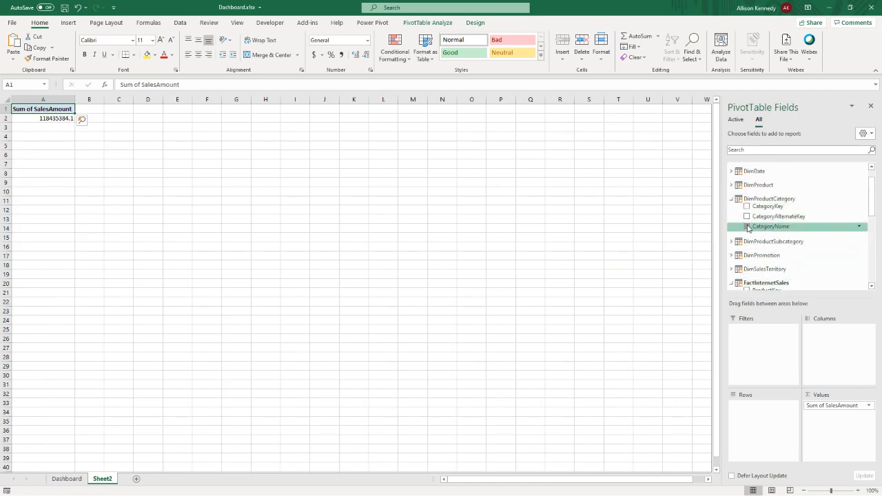
left_click(747, 227)
left_click(746, 241)
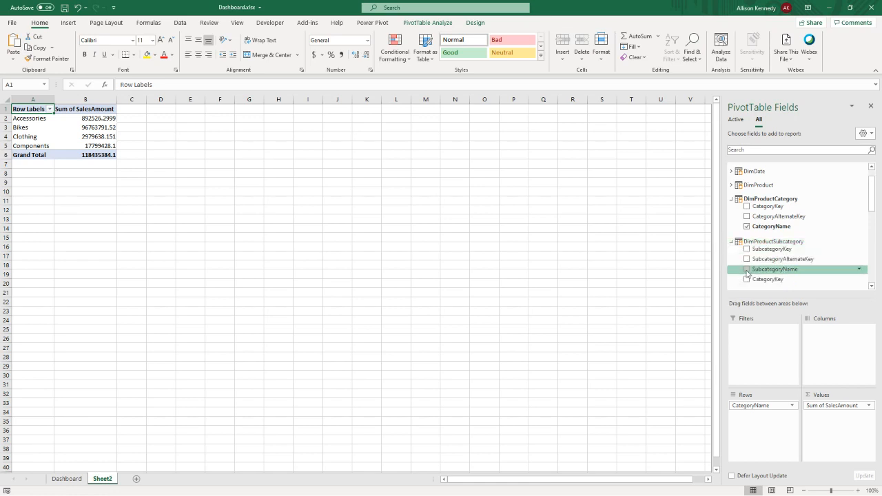
left_click(747, 270)
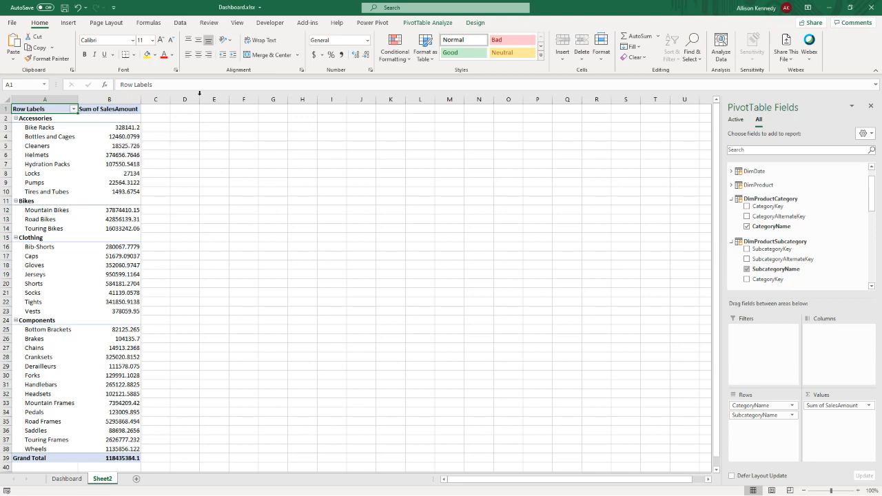
- Show the PivotTable in Tabular Form and repeat all item labels
left_click(474, 24)
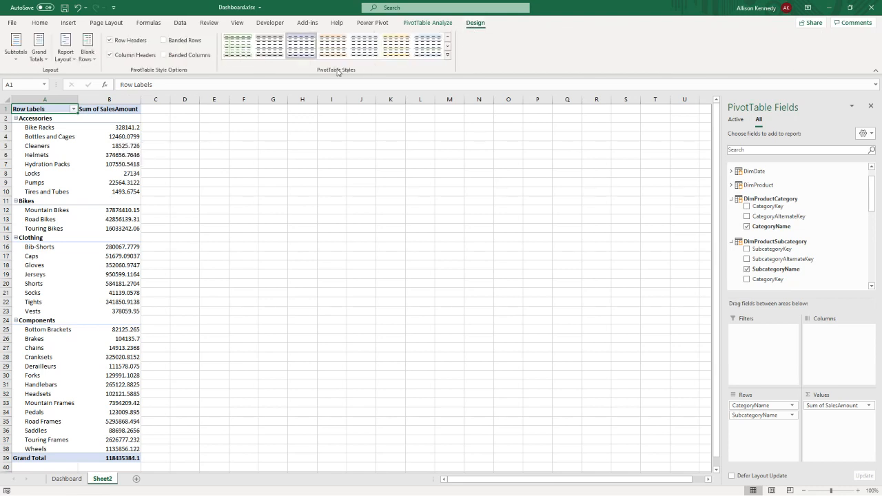
left_click(65, 52)
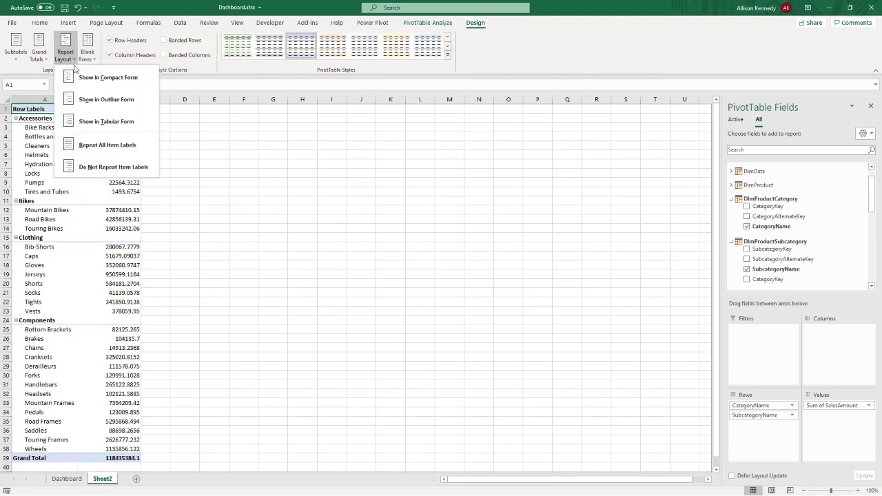
left_click(104, 121)
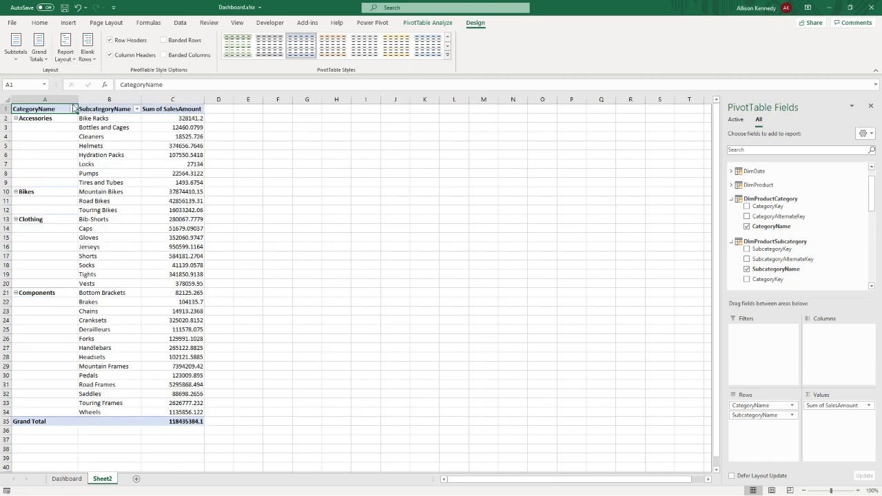
left_click(65, 55)
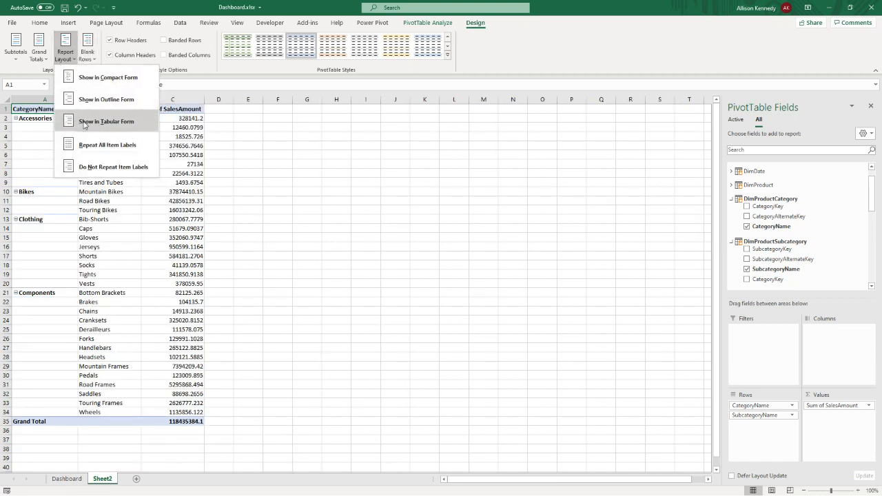
left_click(85, 144)
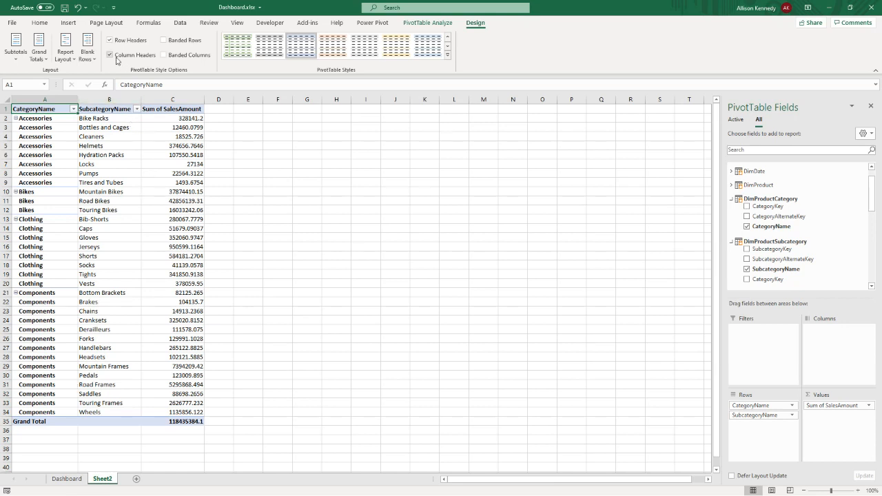
- Turn off the PivotTable's subtotals and its grand totals for rows and columns
left_click(17, 60)
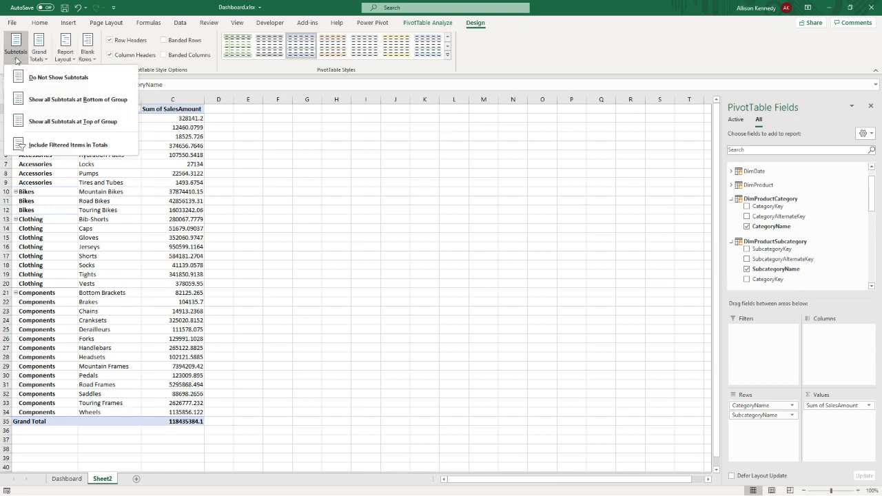
left_click(24, 76)
left_click(47, 61)
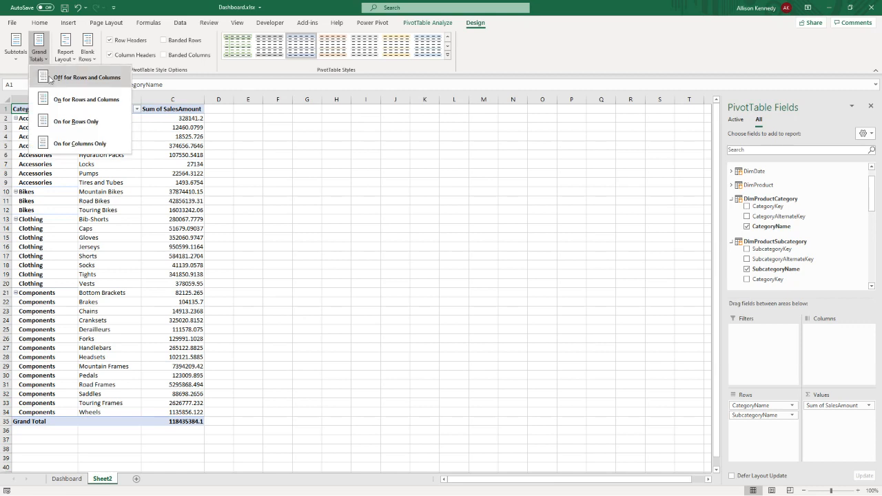
left_click(49, 78)
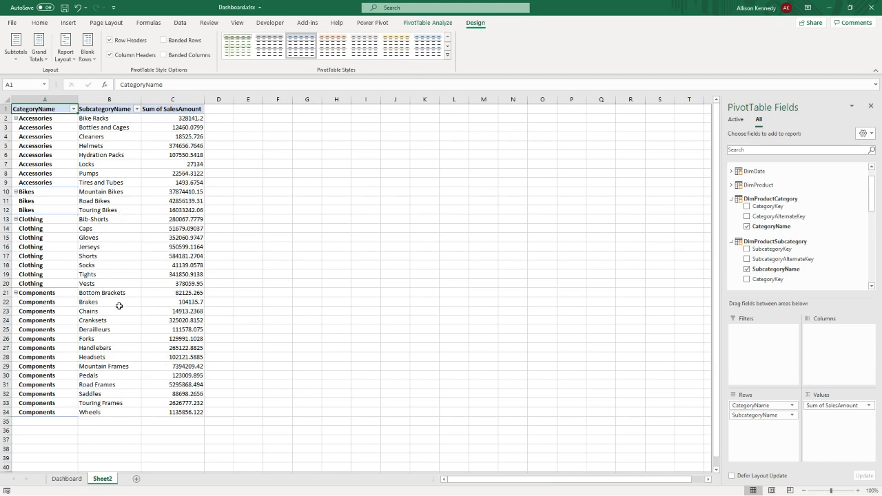
- Convert the PivotTable to cube formulas with OLAP Tools, accepting removal of the fields in the Values area
left_click(428, 22)
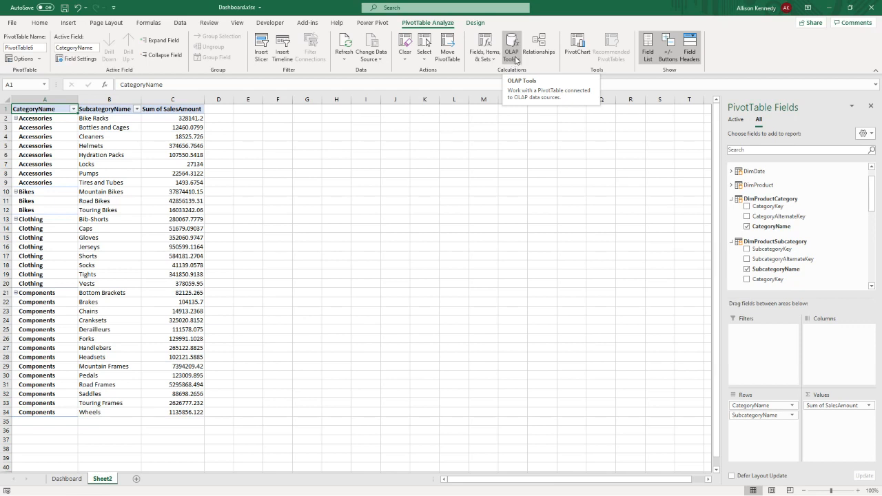
left_click(45, 202)
left_click(96, 184)
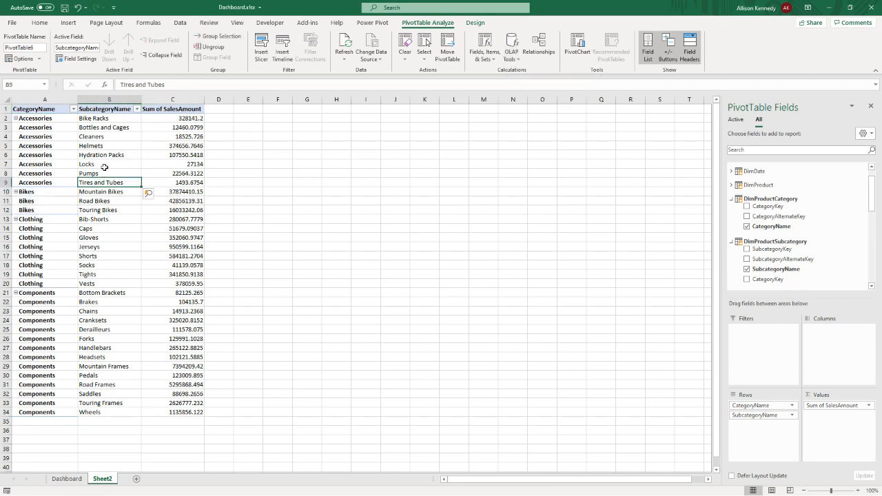
left_click(103, 155)
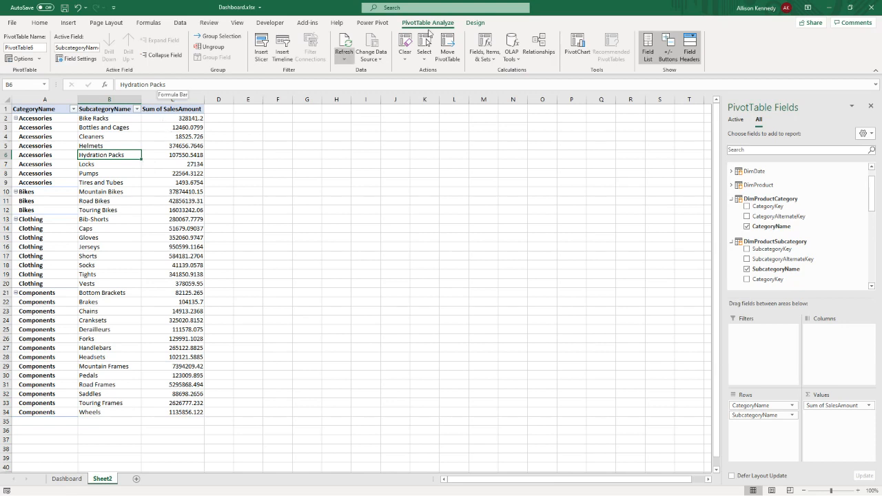
left_click(512, 50)
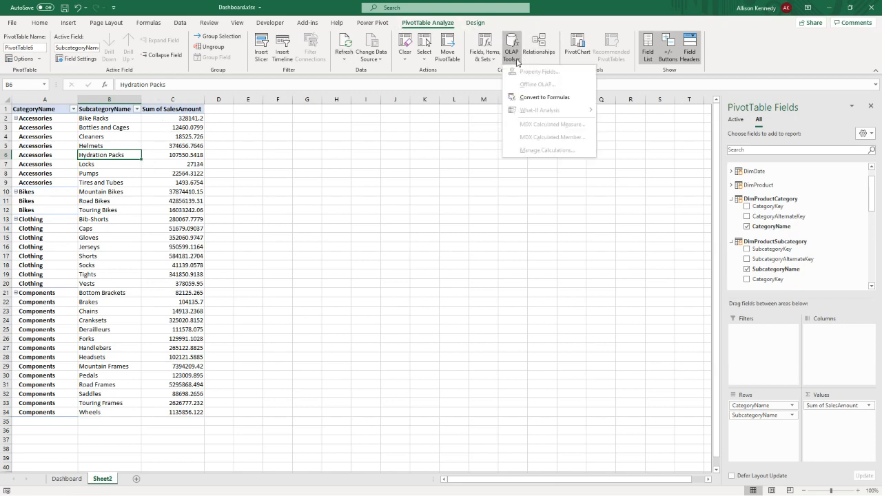
left_click(532, 98)
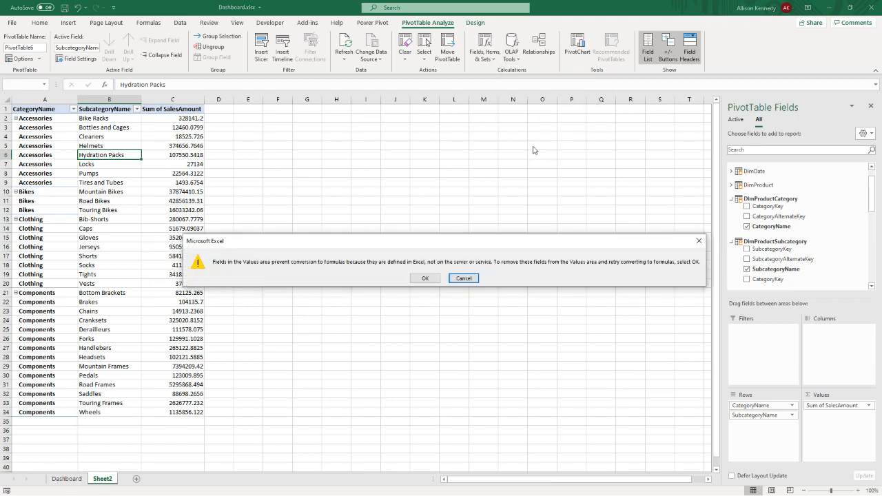
left_click(425, 278)
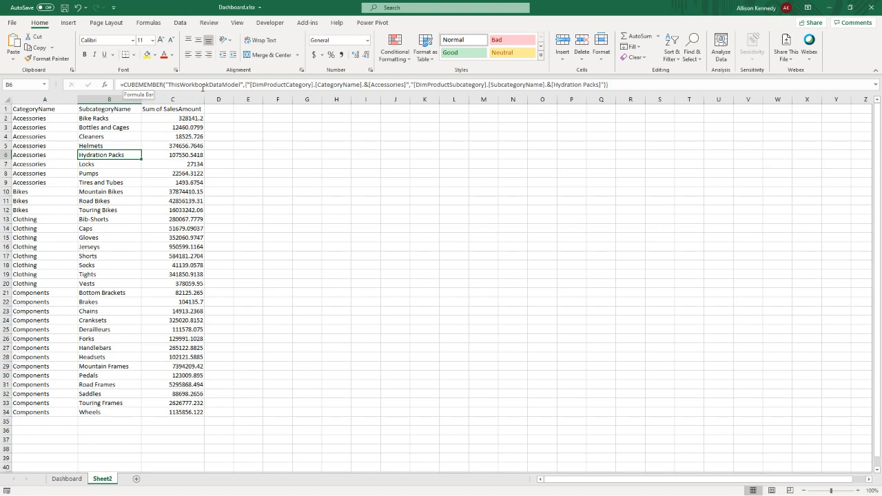
- Open the workbook's Data Model, examine its table relationships in Diagram View, and close it
left_click(243, 84)
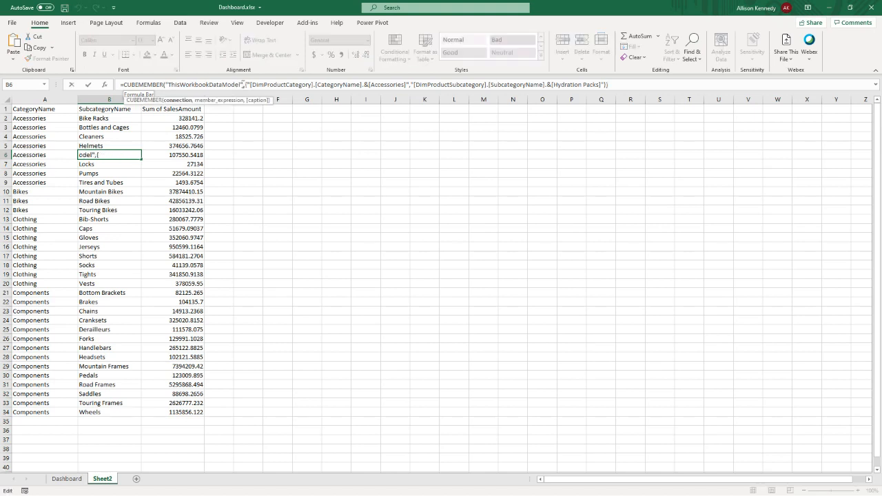
left_click(180, 23)
left_click(409, 166)
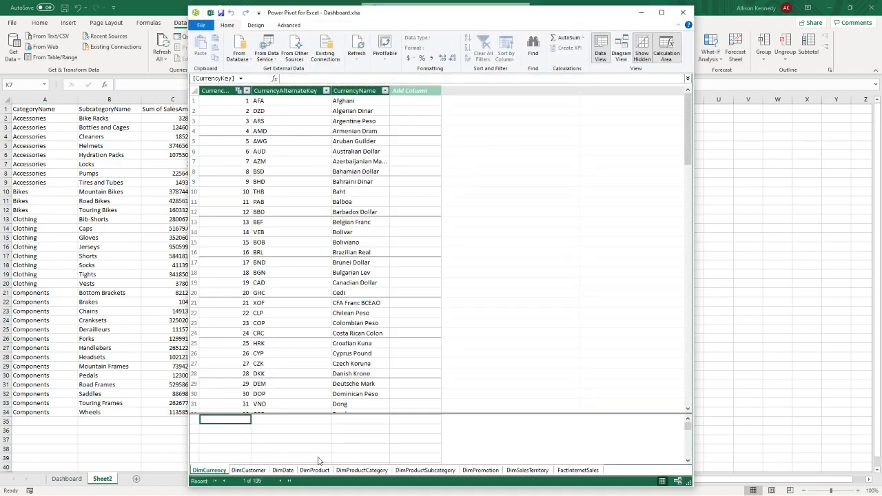
left_click(621, 50)
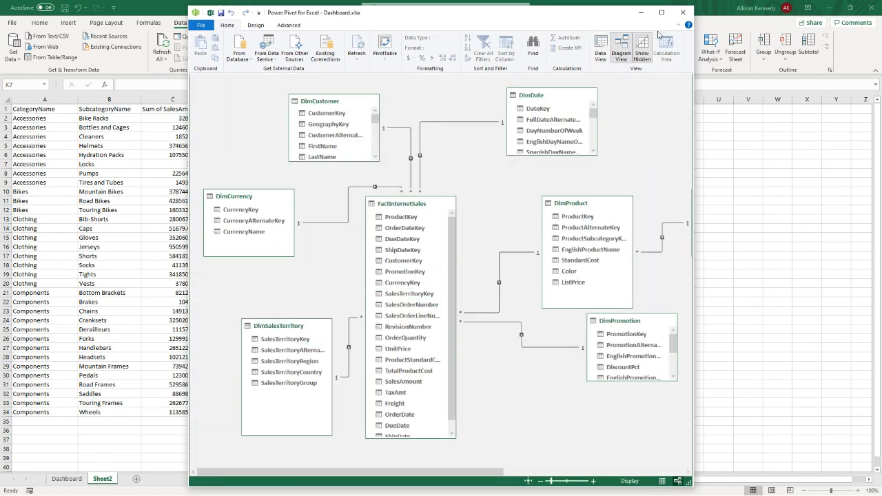
left_click(682, 14)
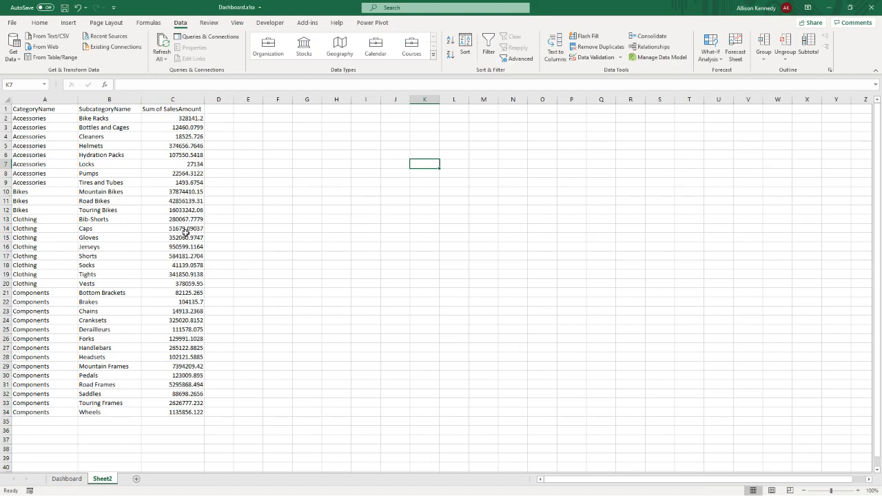
- Examine the CUBEMEMBER formula in B6 and the cells referenced by the CUBEVALUE formula in C6
left_click(157, 199)
left_click(100, 153)
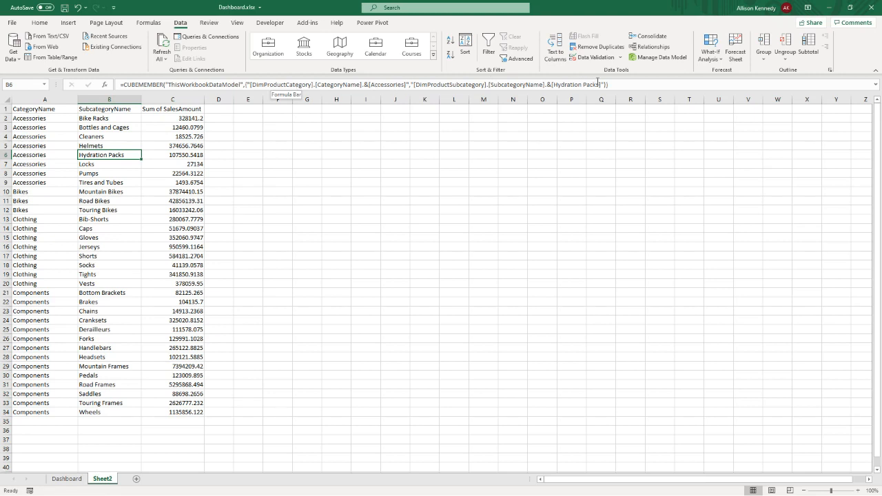
left_click(167, 155)
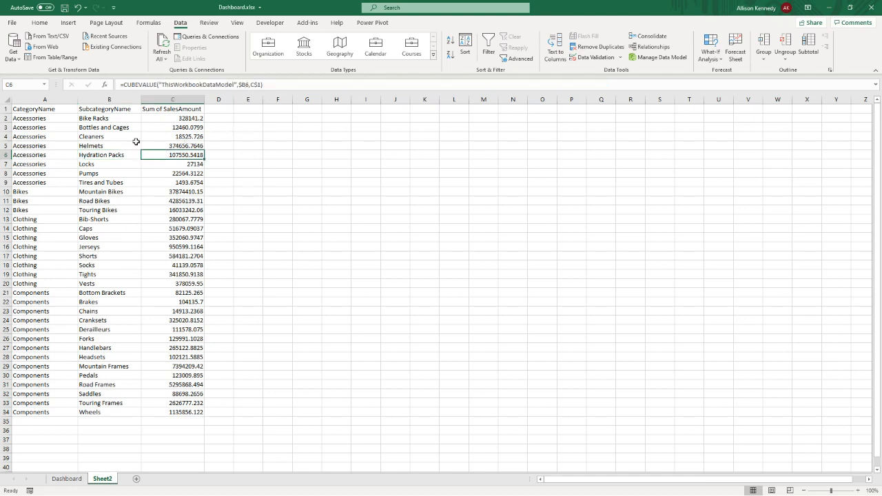
key("F2")
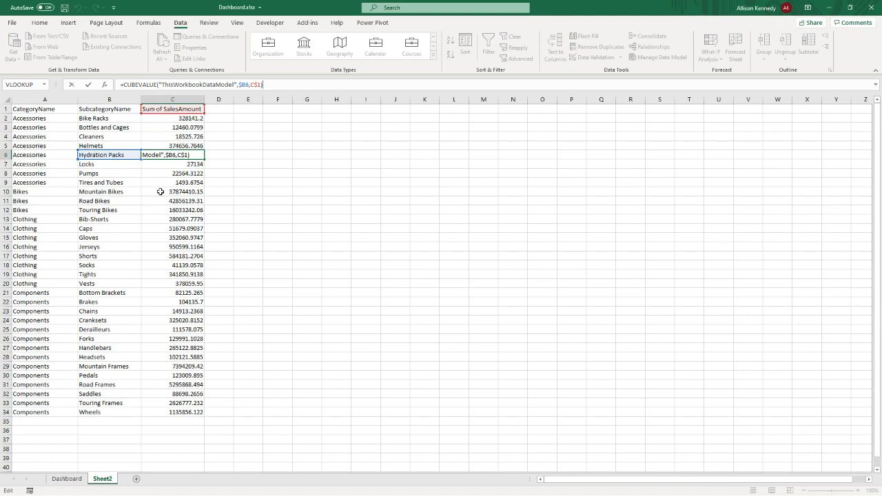
key("Return")
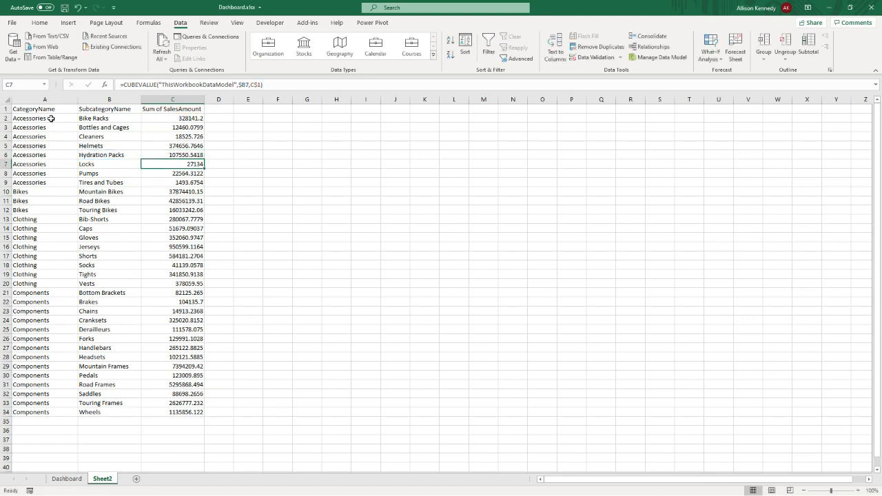
- Insert a Sunburst chart from the cube-formula table A1:C34 and enlarge it on the sheet
left_click_drag(45, 109, 173, 412)
left_click(68, 22)
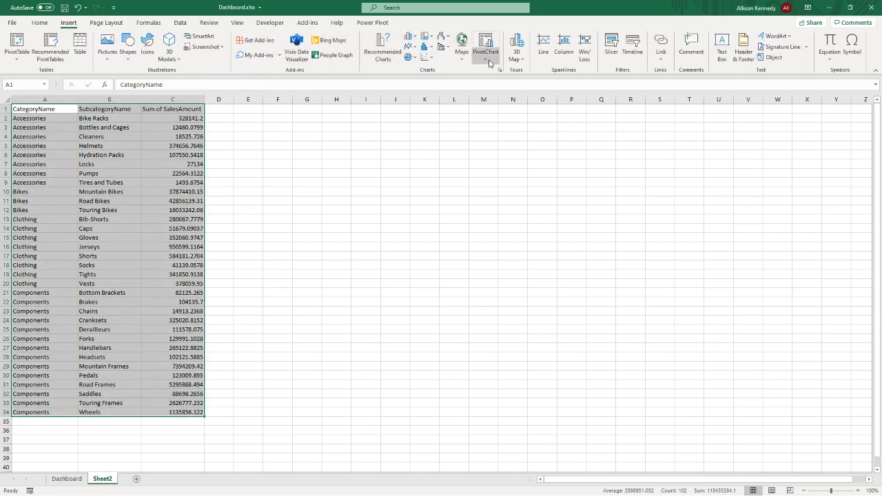
left_click(390, 59)
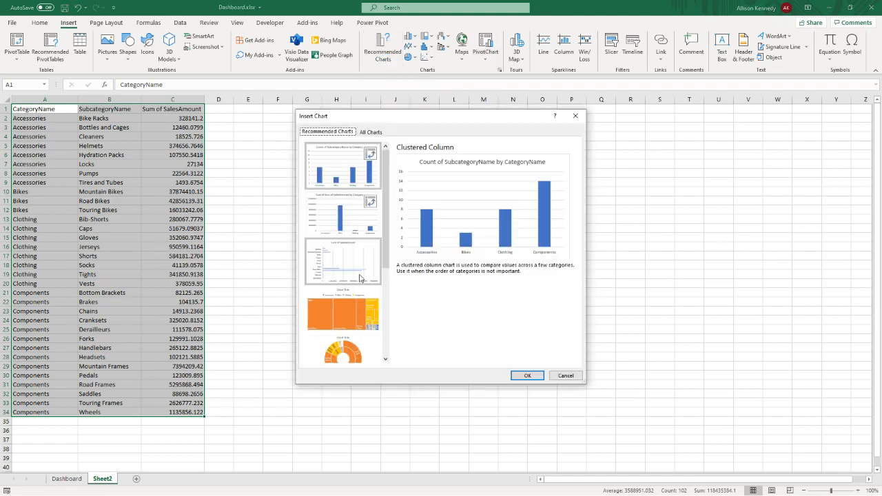
left_click(375, 131)
left_click(329, 290)
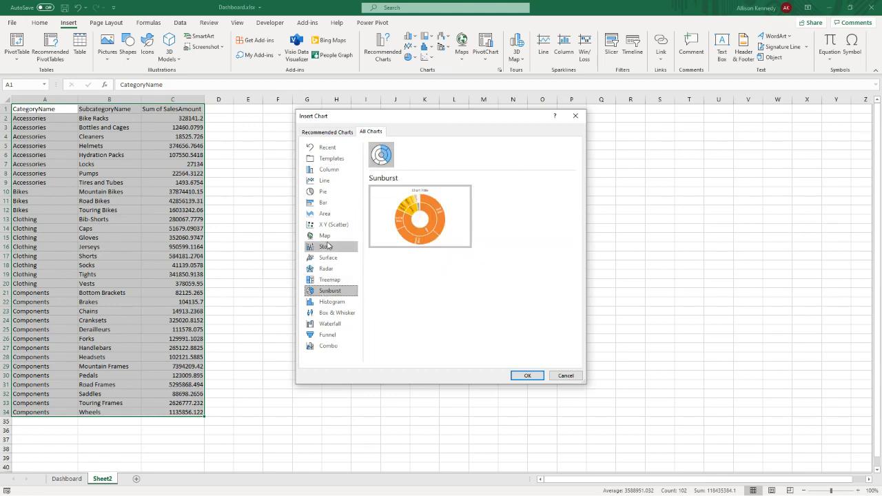
left_click(527, 377)
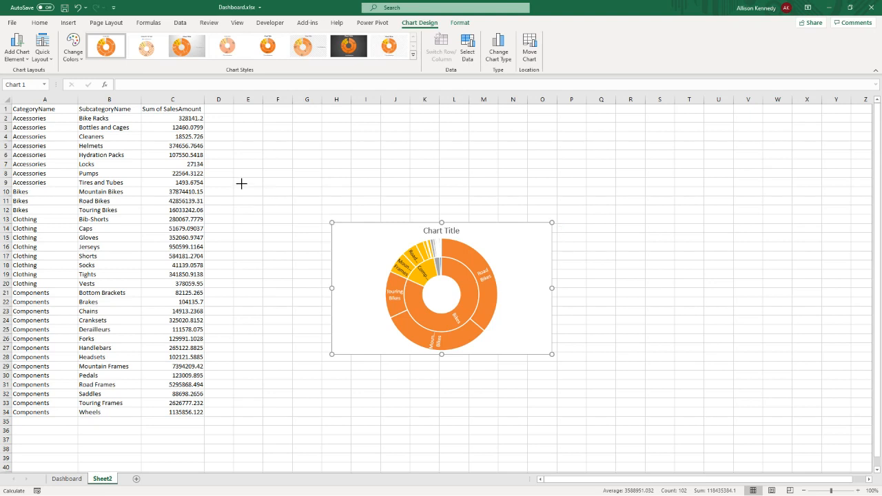
left_click_drag(331, 222, 242, 184)
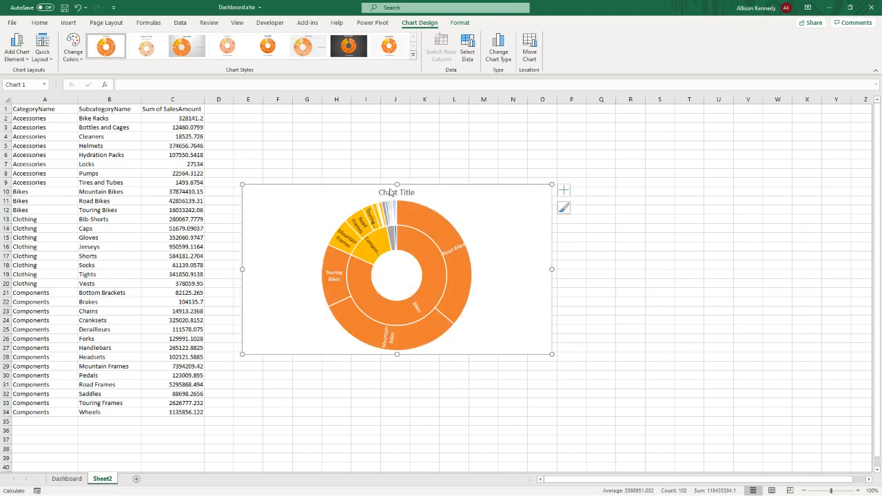
left_click_drag(395, 184, 396, 159)
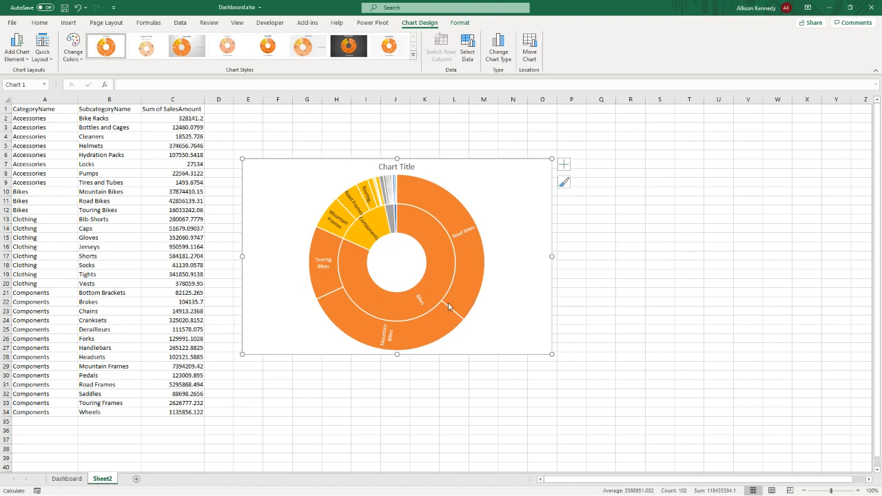
- Cut the sunburst chart from Sheet2 and paste it on the Dashboard sheet, replacing the category and subcategory bar PivotChart
right_click(284, 211)
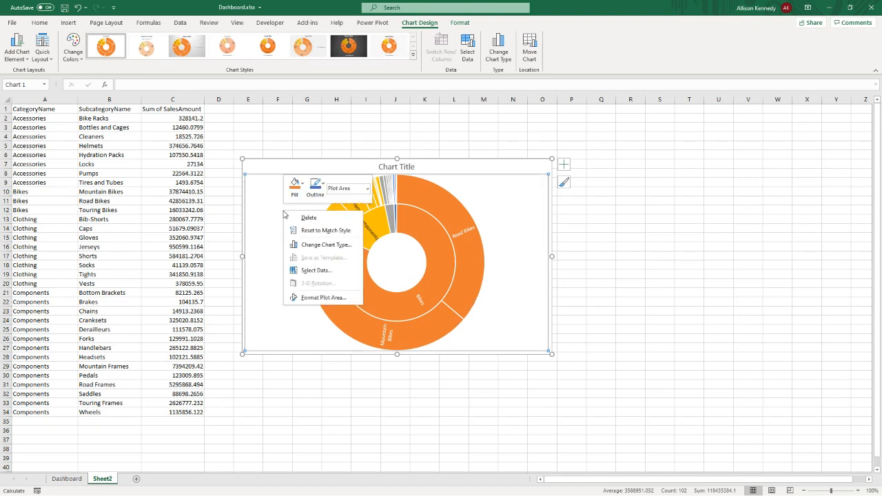
left_click(261, 169)
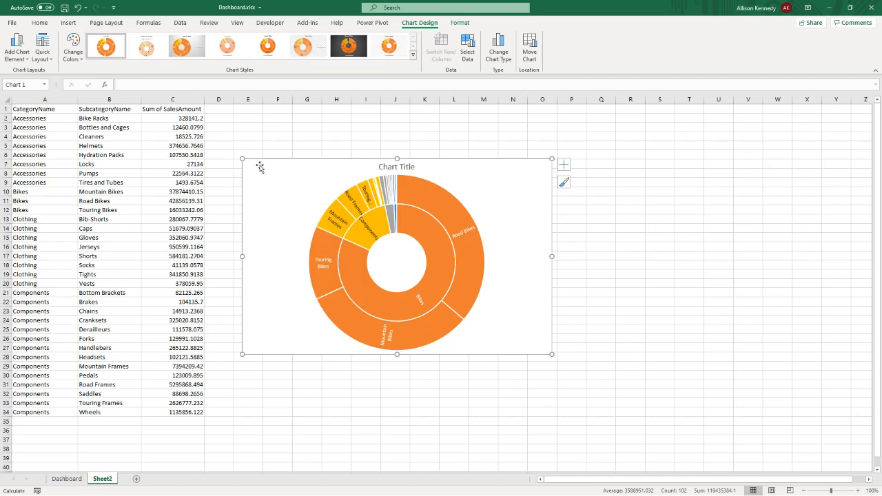
key("Delete")
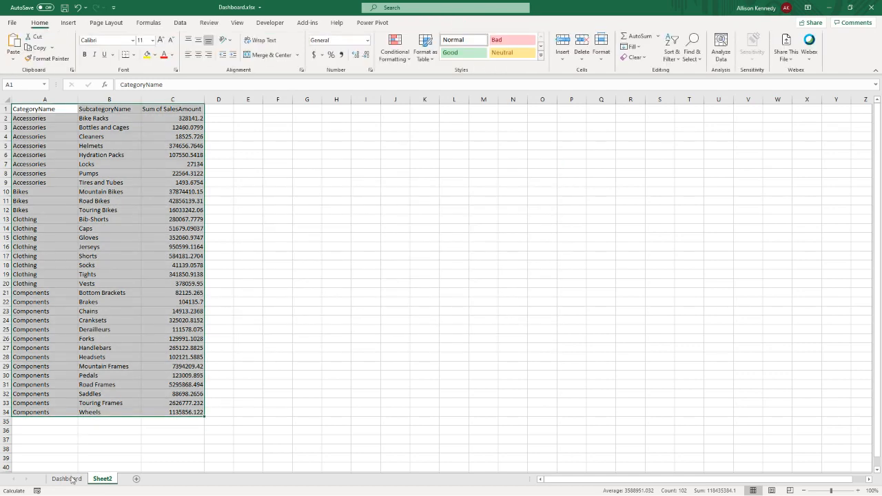
left_click(67, 479)
left_click(303, 302)
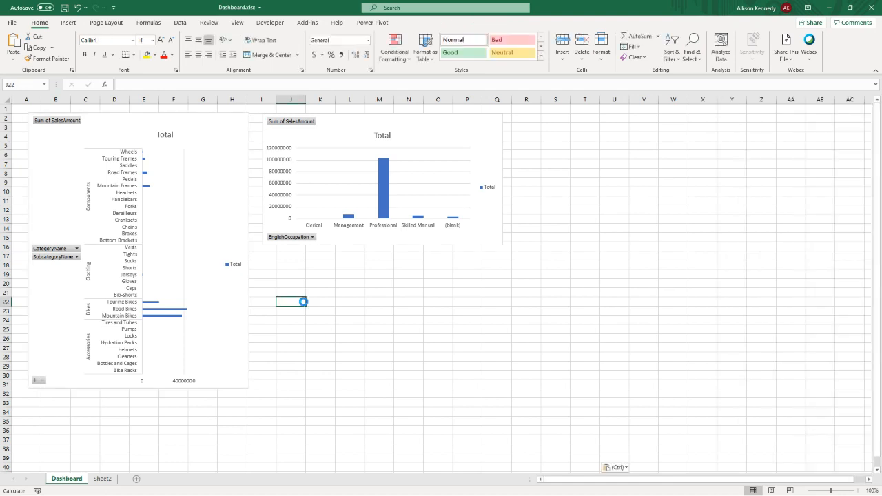
left_click_drag(301, 309, 31, 151)
left_click(101, 122)
key("Delete")
- Resize the sunburst chart and place the EnglishOccupation column chart beside it, matching its top edge and height
left_click_drag(321, 316, 238, 270)
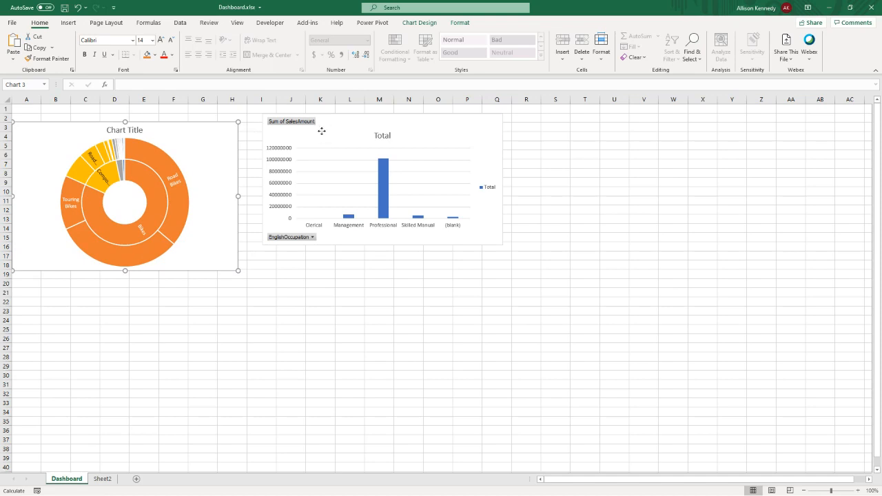
left_click_drag(321, 131, 301, 139)
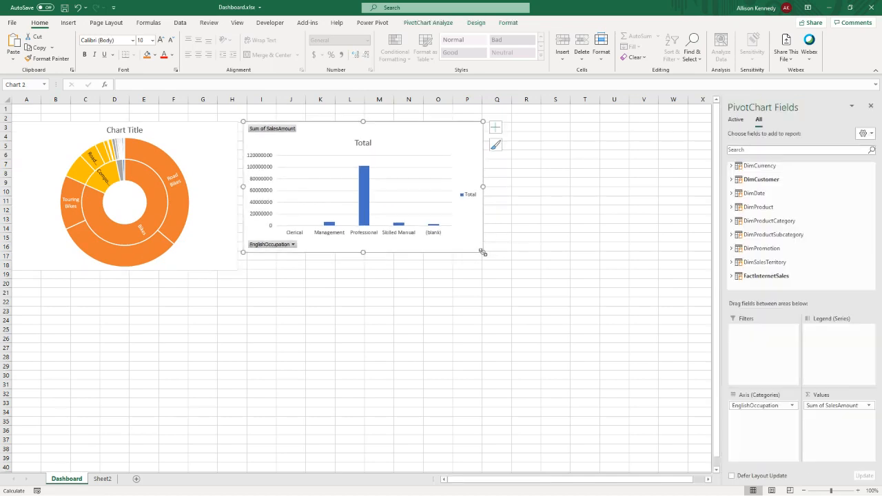
left_click_drag(482, 253, 485, 271)
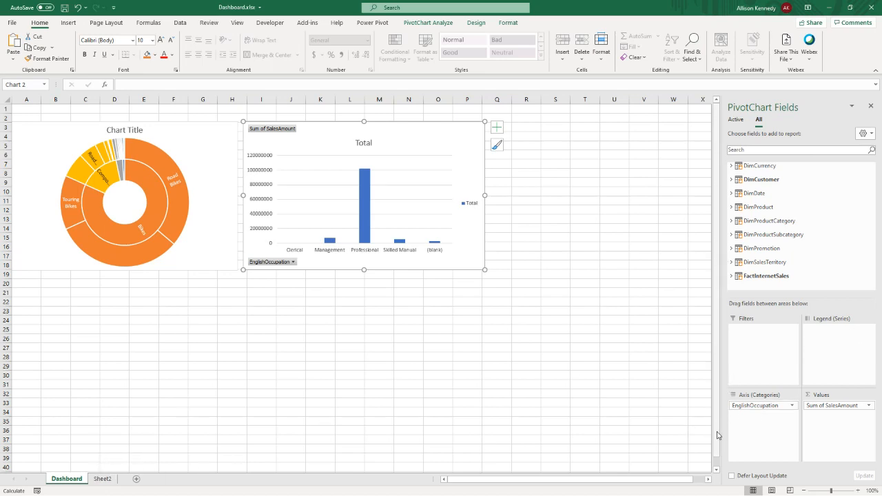
- Insert a PivotChart based on the workbook's Data Model at cell D33 of the Dashboard sheet
left_click(117, 401)
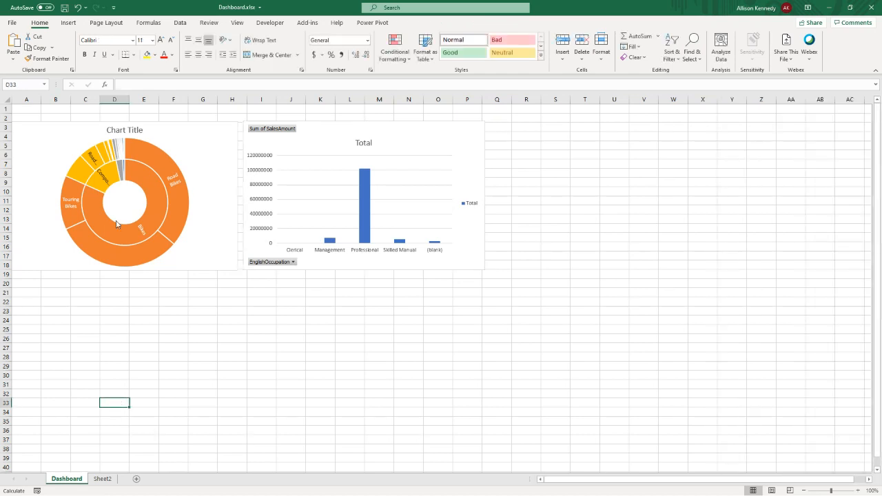
left_click(67, 23)
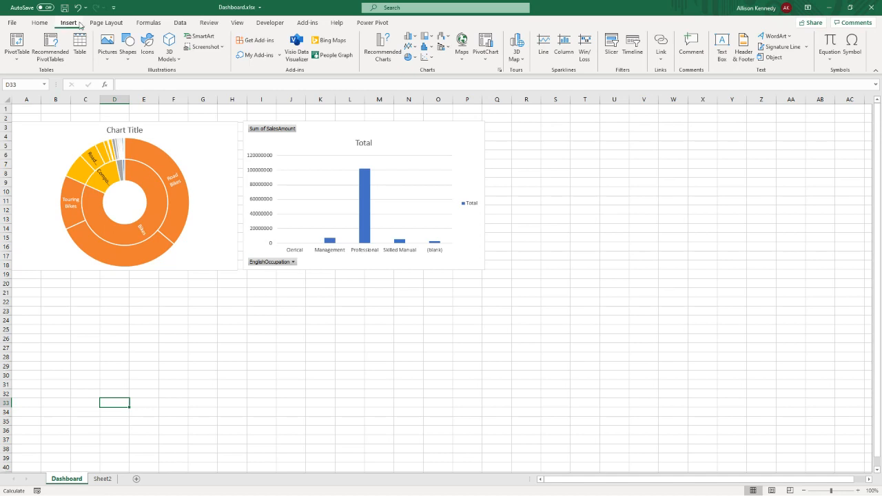
left_click(491, 51)
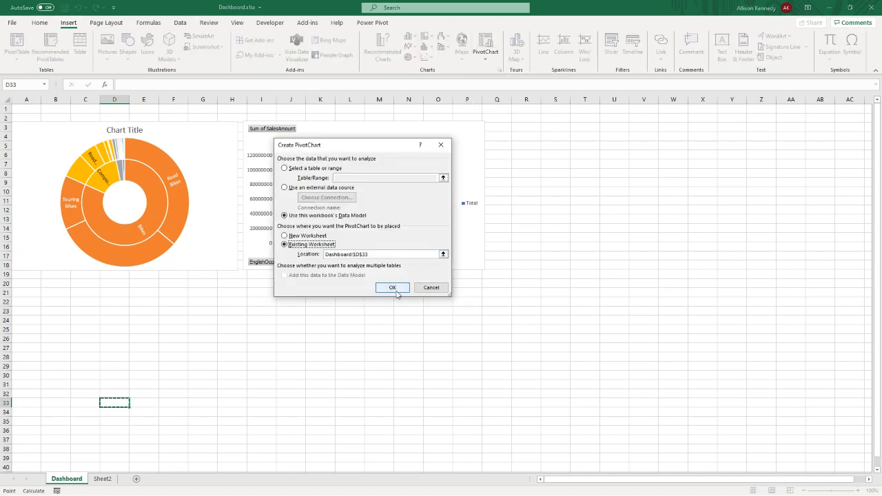
left_click(393, 288)
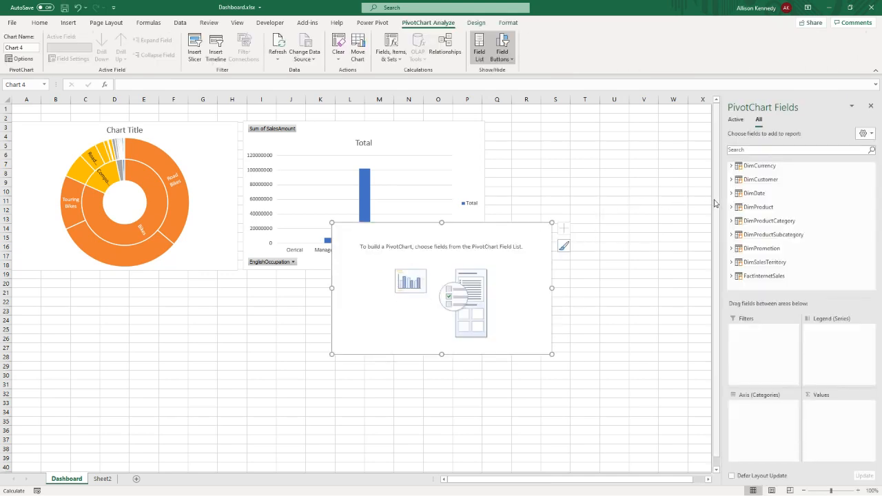
- Add SalesAmount from FactInternetSales to the new PivotChart's values
left_click(732, 276)
scroll(744, 268, "down", 1)
scroll(744, 267, "down", 2)
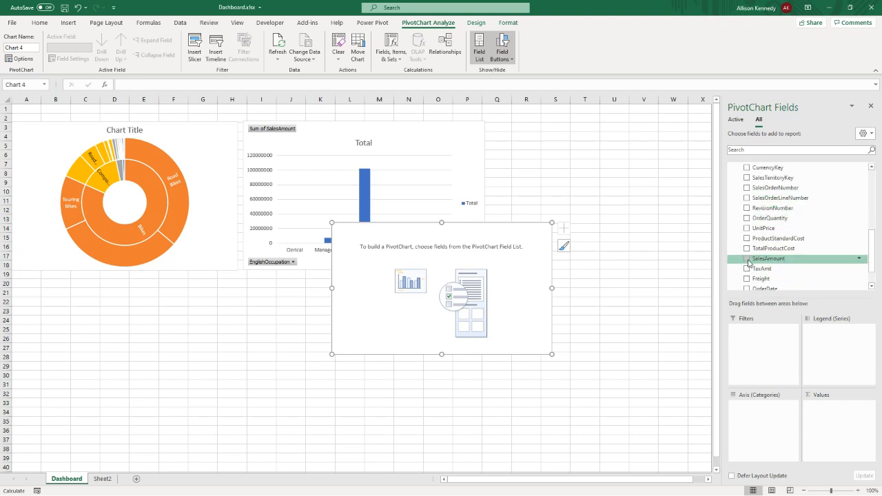
left_click(747, 259)
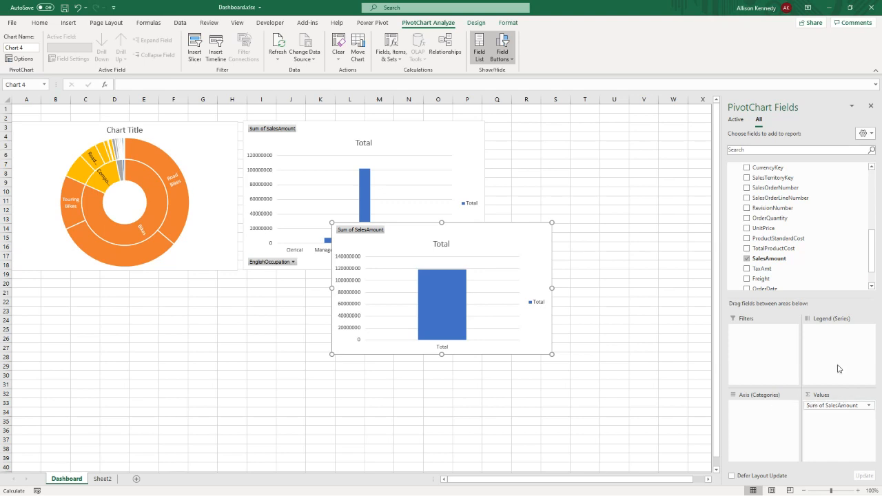
- Add Gender from DimCustomer to the new PivotChart and use it as the legend series
scroll(823, 213, "up", 10)
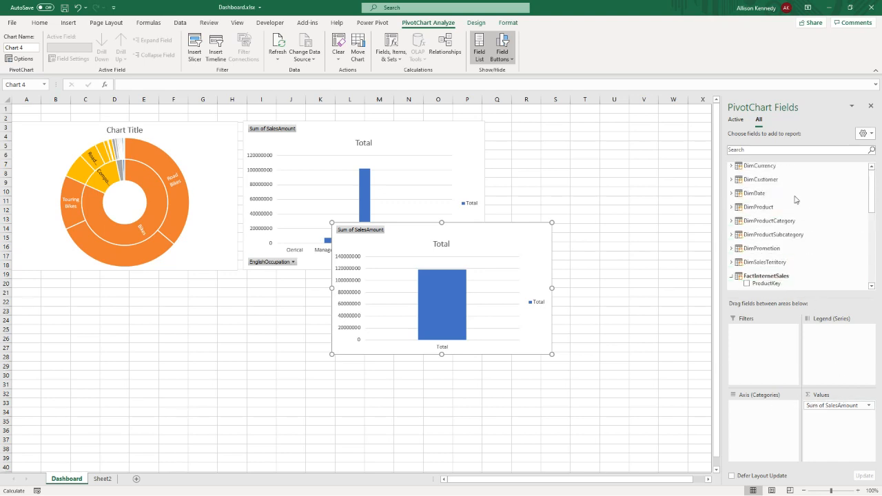
left_click(732, 179)
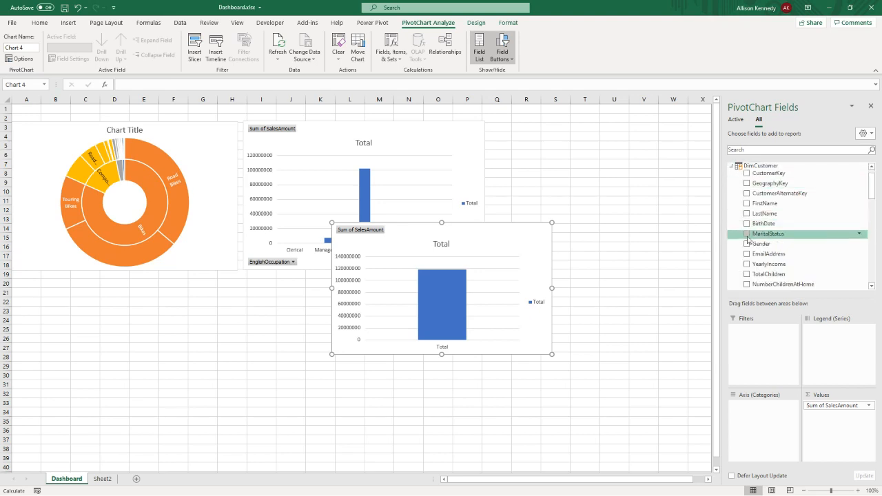
left_click(747, 244)
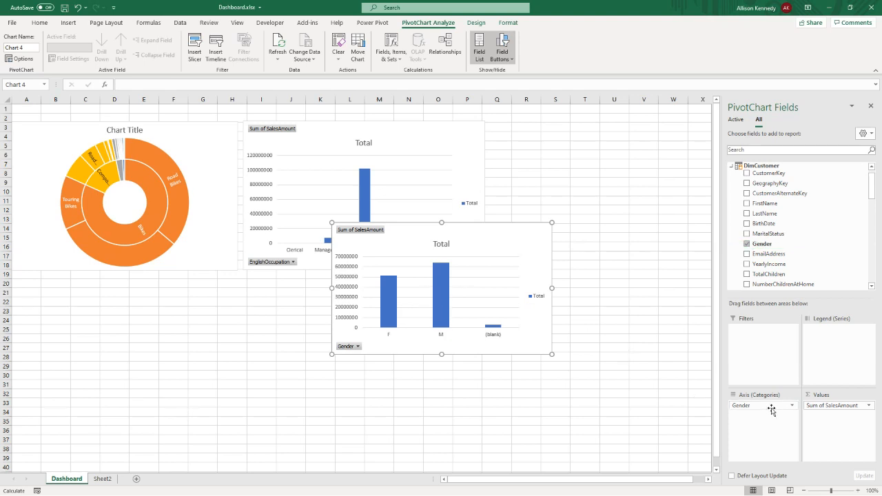
left_click_drag(767, 406, 839, 352)
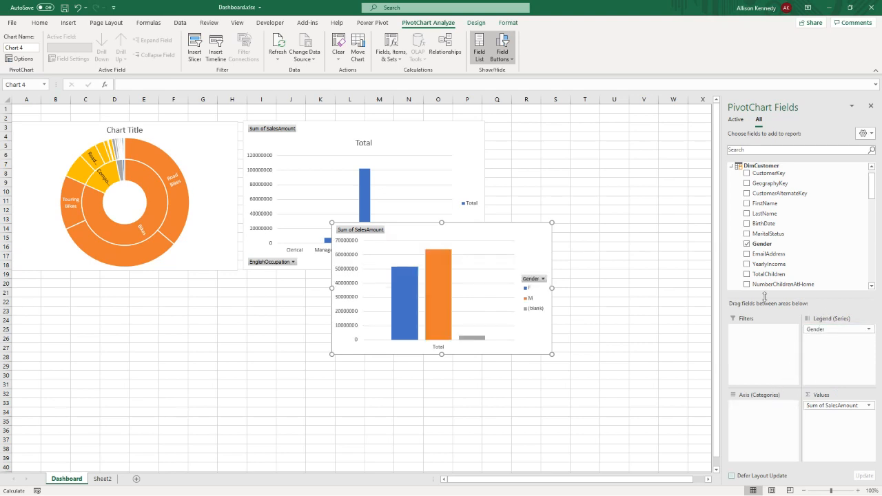
- Add SalesTerritoryGroup from DimSalesTerritory to the new PivotChart's axis categories
left_click(732, 166)
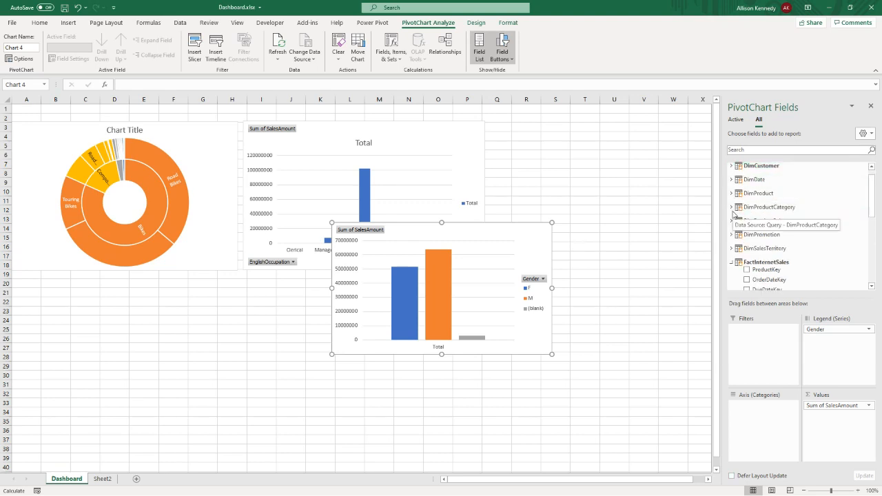
left_click(731, 248)
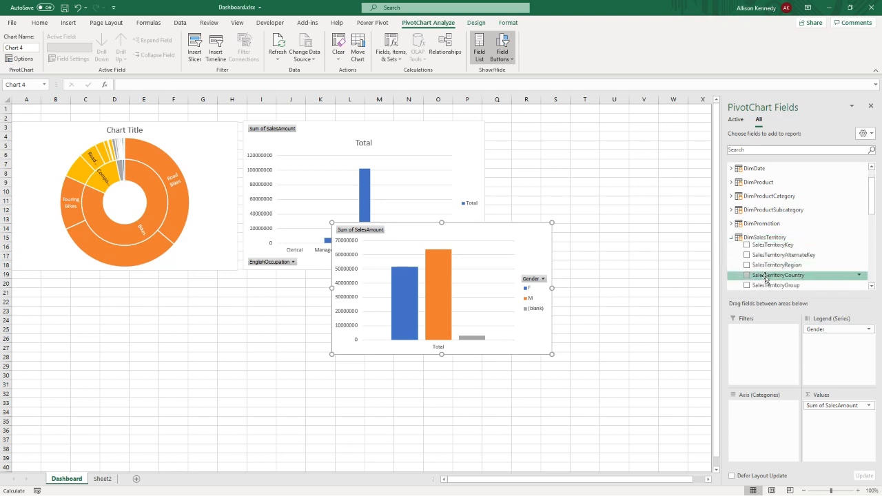
scroll(765, 277, "down", 1)
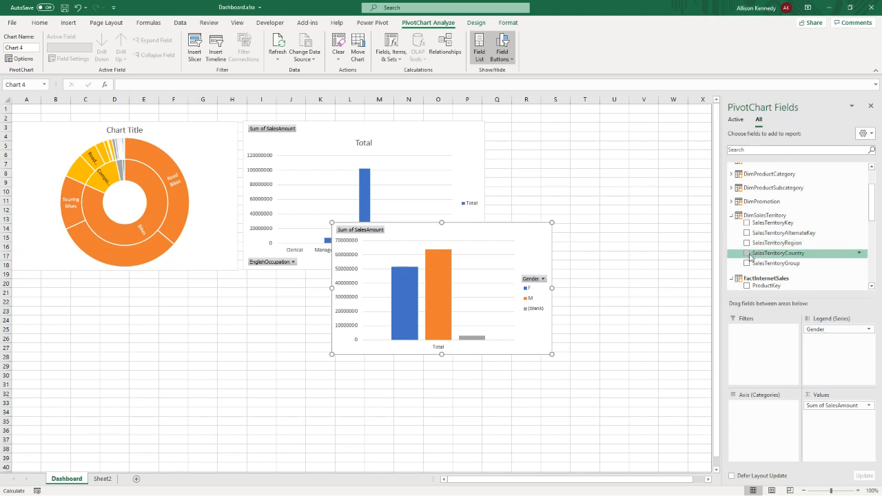
left_click(747, 264)
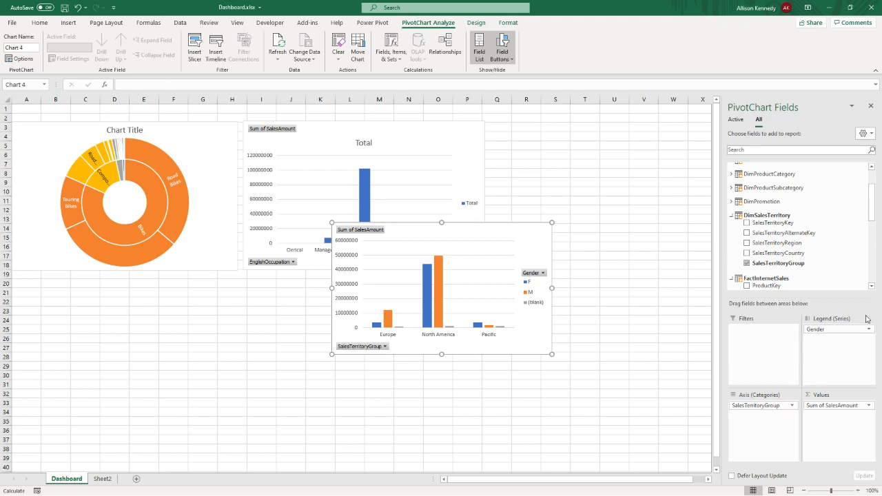
- Move Gender from the legend to the axis, try it as the outer level, and order it beneath SalesTerritoryGroup
left_click_drag(849, 329, 770, 406)
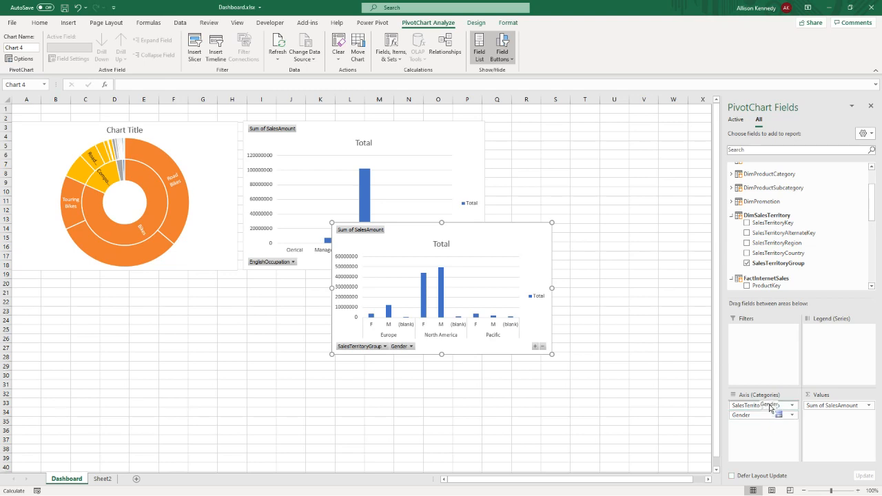
left_click_drag(770, 405, 771, 405)
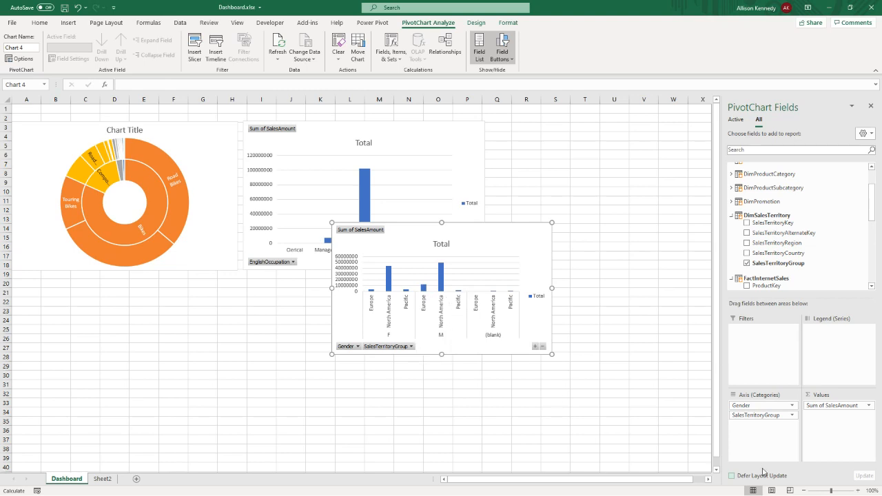
left_click_drag(749, 415, 762, 405)
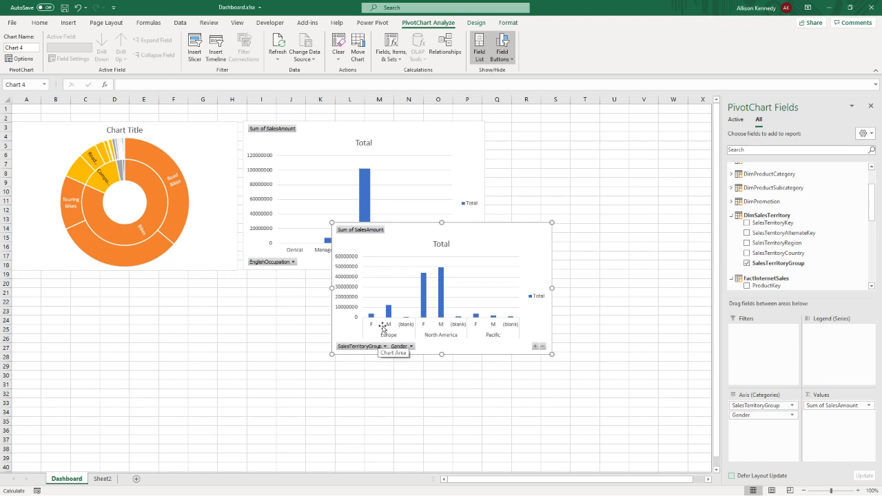
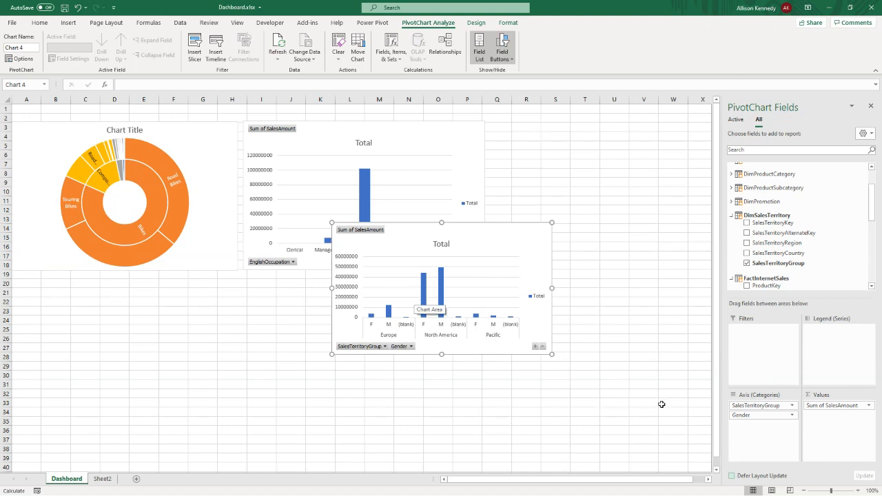
- Move the territory PivotChart into the empty area below the sunburst and return Gender from its axis to the legend series
left_click_drag(349, 244, 104, 314)
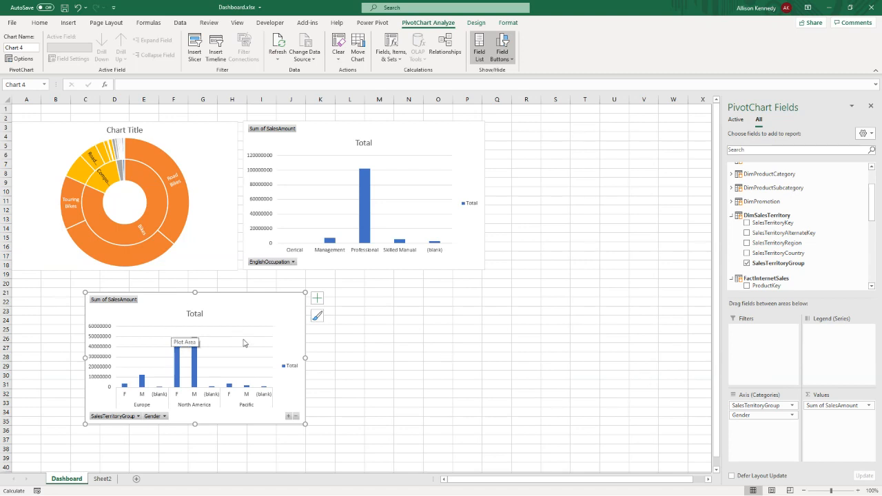
left_click_drag(774, 414, 826, 347)
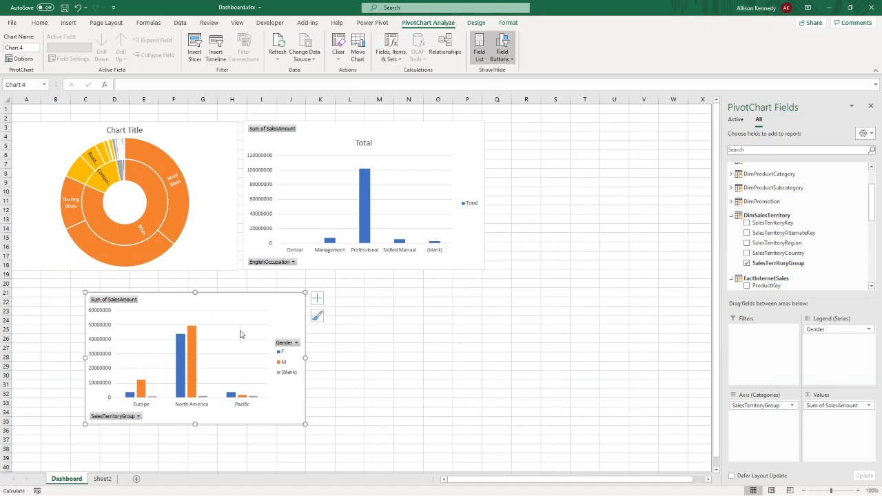
- Change the territory PivotChart to a Stacked Column chart and position it directly beneath the sunburst at the sheet's left edge
left_click(475, 23)
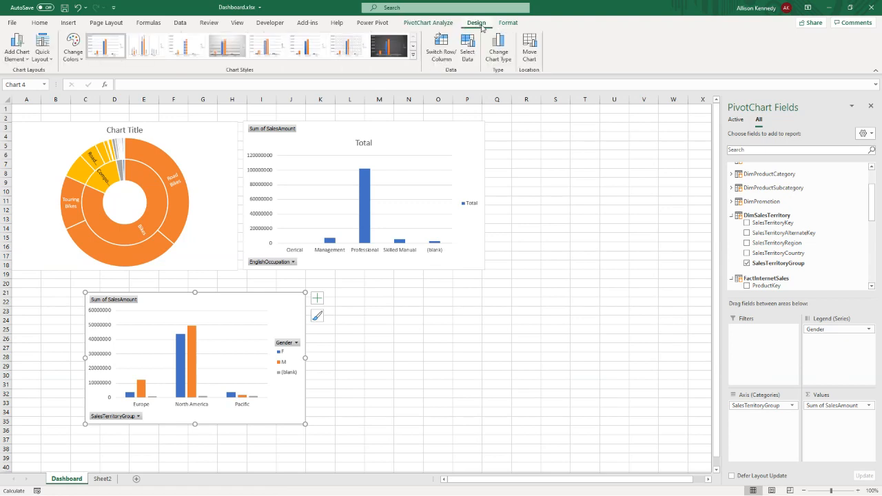
left_click(494, 44)
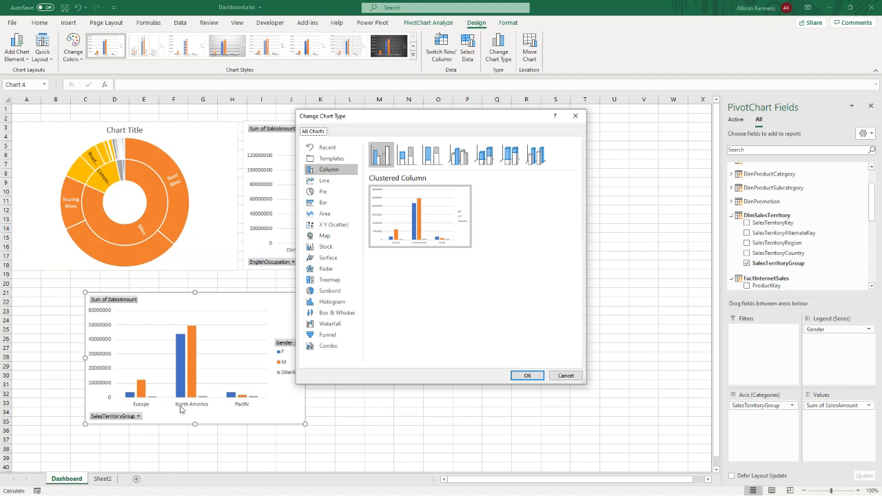
left_click(411, 161)
mouse_move(395, 221)
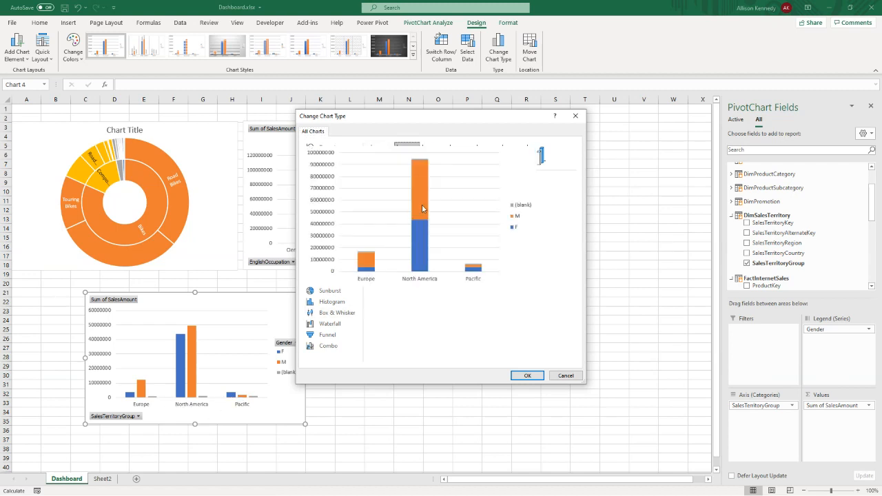
left_click(526, 376)
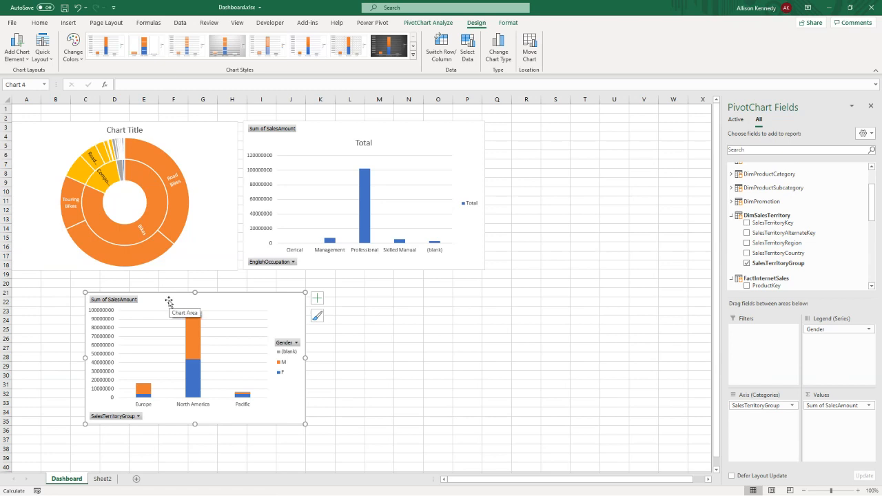
left_click_drag(168, 300, 96, 282)
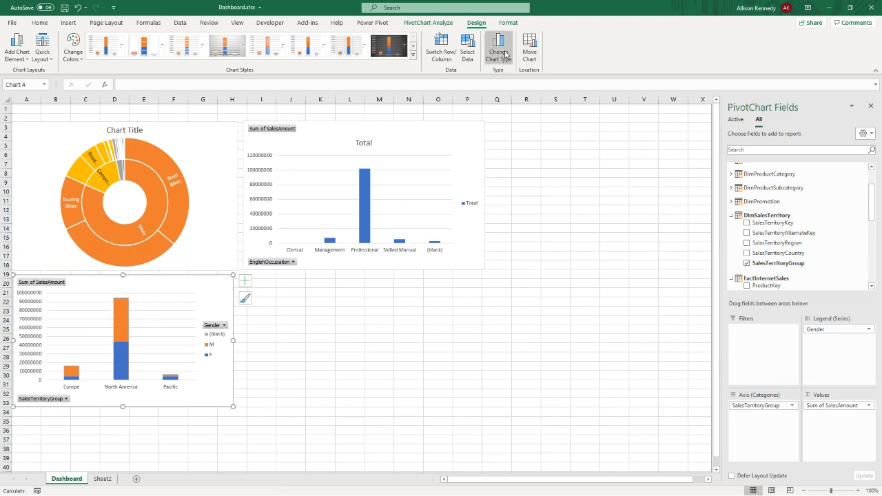
- Hide the field buttons on both the territory PivotChart and the occupation PivotChart
left_click(441, 25)
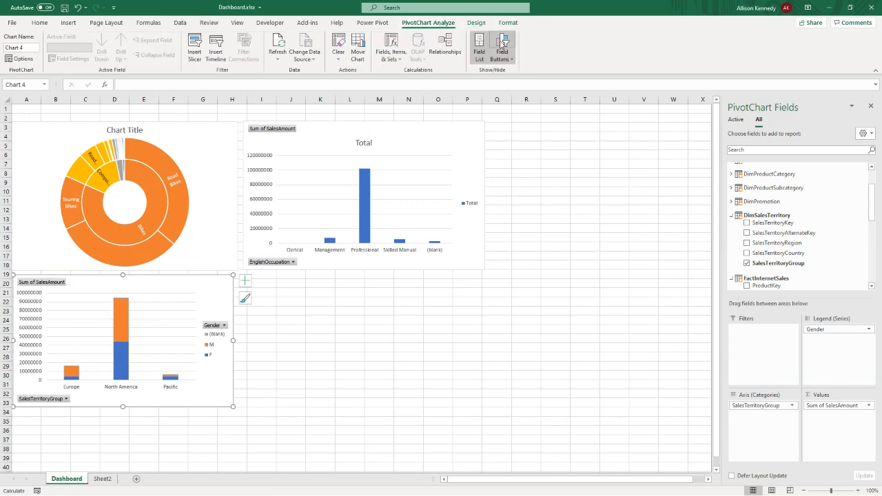
left_click(502, 43)
left_click(431, 131)
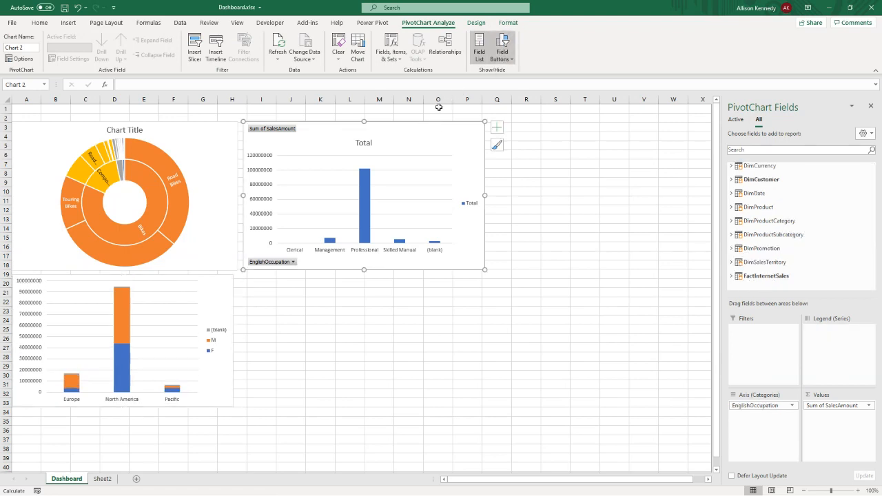
left_click(502, 48)
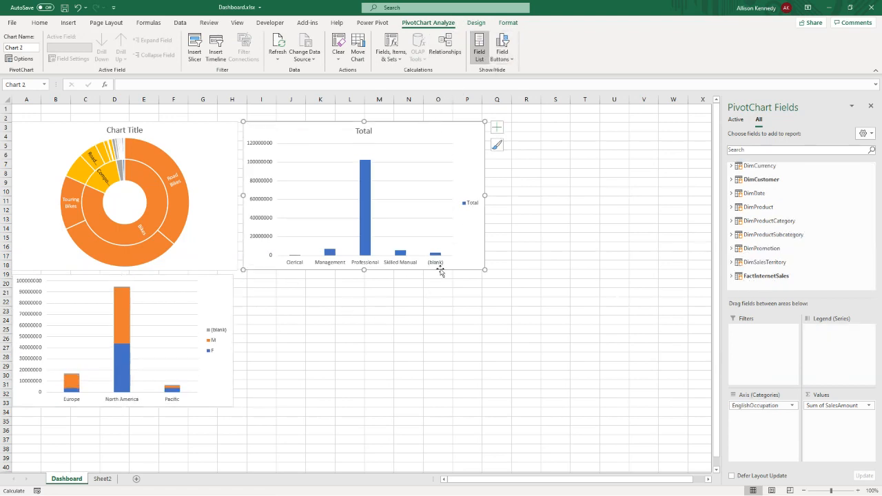
left_click(444, 348)
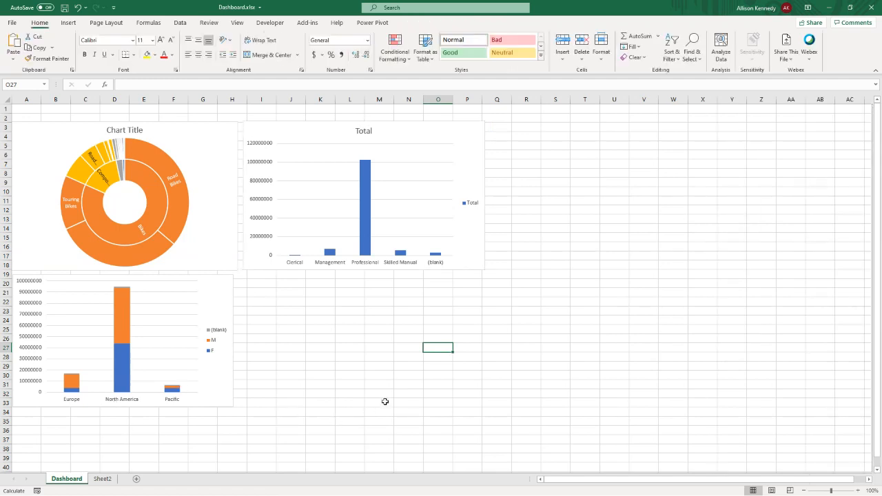
- Extend the occupation chart's title to read "Total Sales by Occupation"
left_click(364, 131)
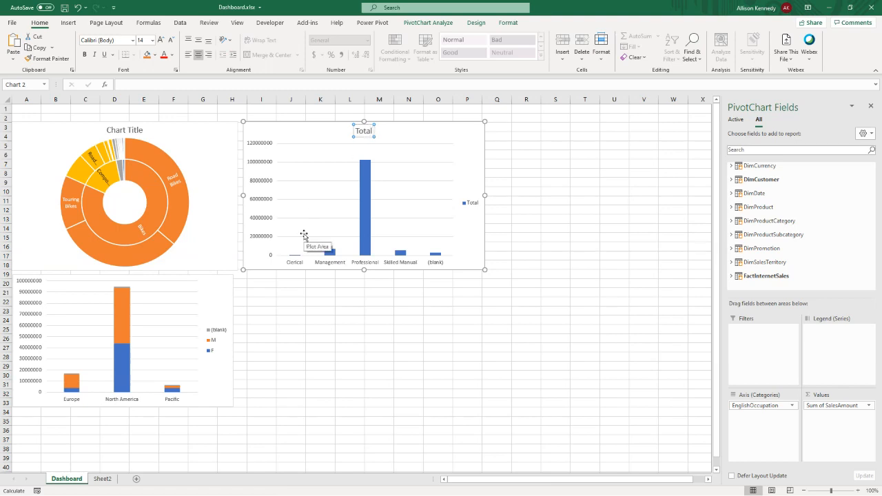
type("Sales by Occupation")
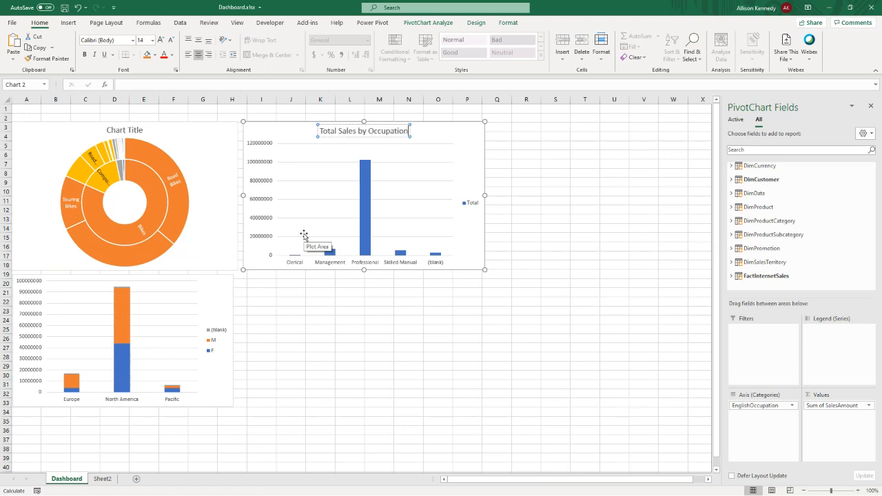
left_click(287, 384)
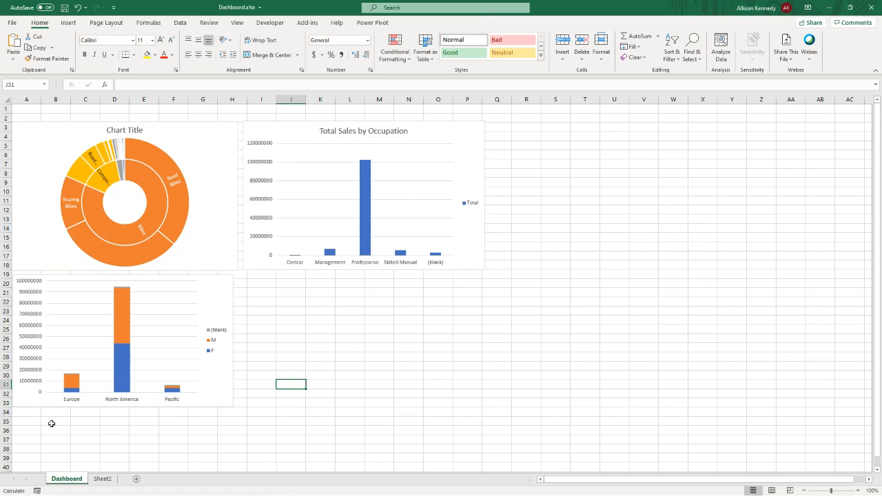
- Widen the territory PivotChart slightly so its right edge lines up with the sunburst chart above
left_click(214, 279)
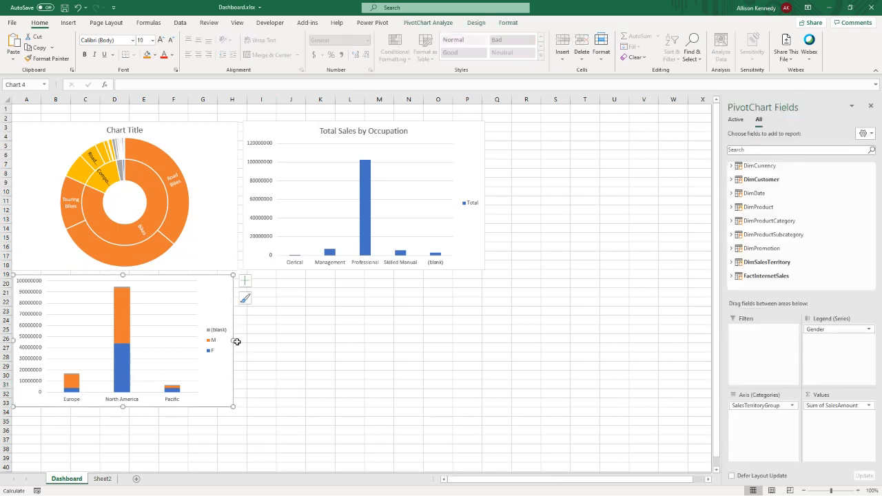
left_click_drag(235, 341, 238, 339)
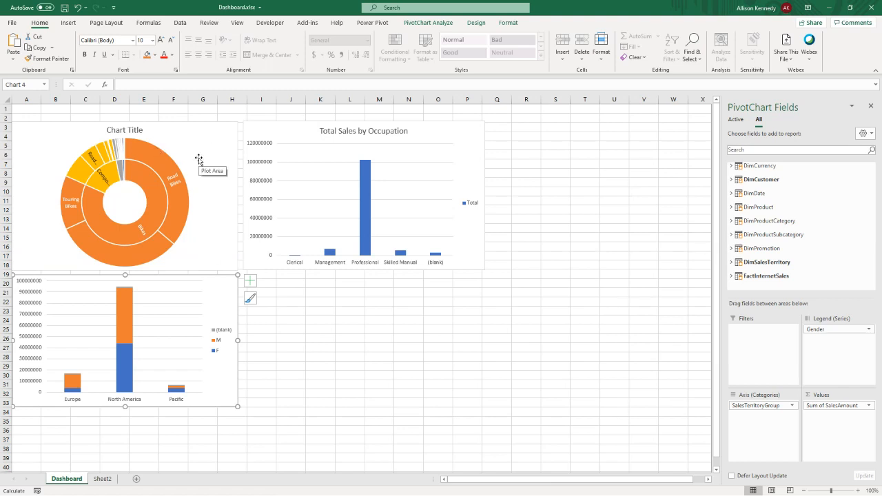
- Rename Sheet2 as SalesbyCategory
left_click(100, 480)
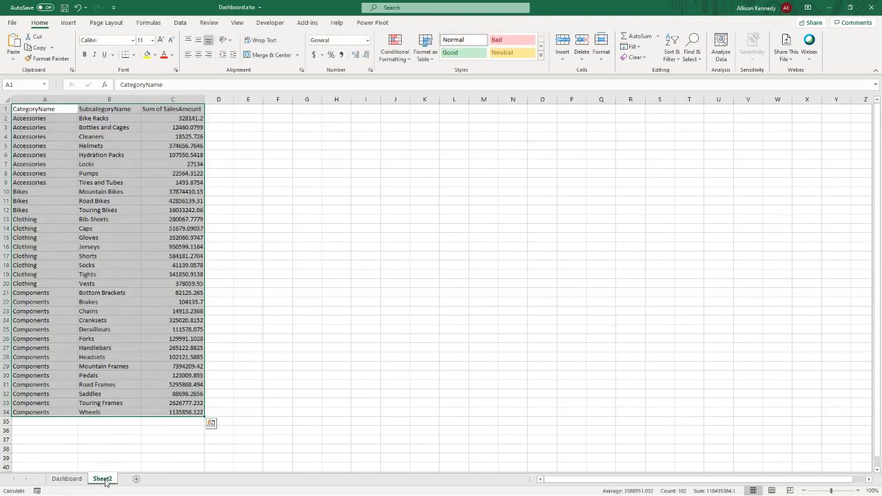
double_click(105, 480)
type("Sale")
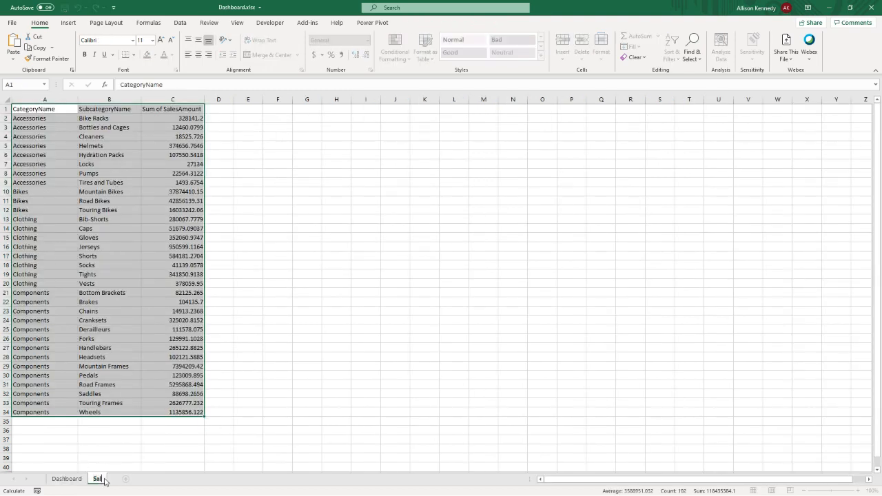
type("sbyCategory")
key("Return")
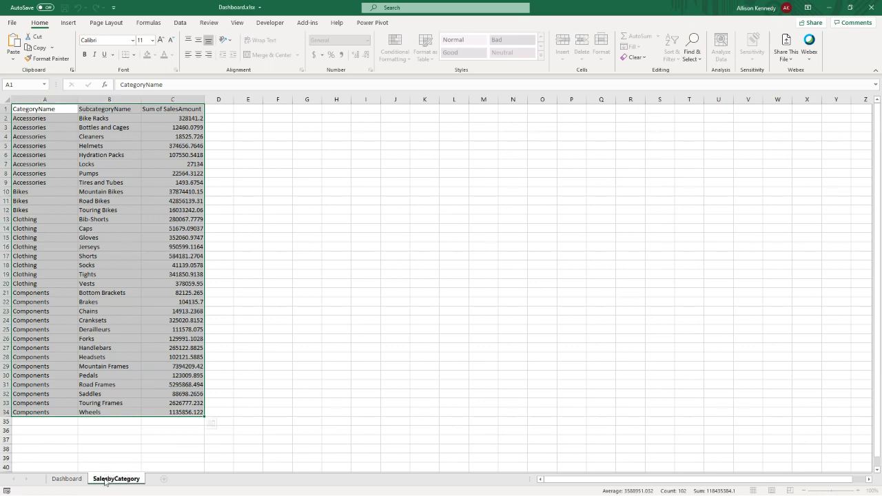
- Add a new worksheet after SalesbyCategory and name it SalesbyRegion
left_click(164, 481)
double_click(162, 479)
type("Sa")
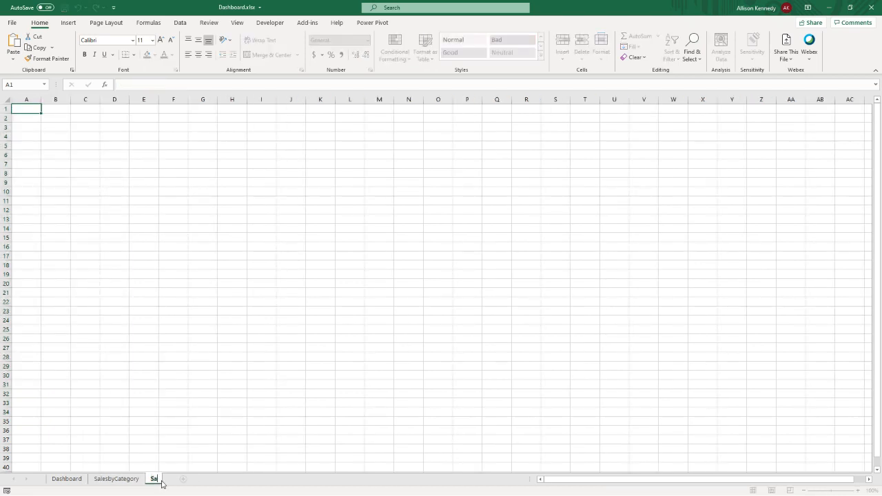
type("lesbyRegion")
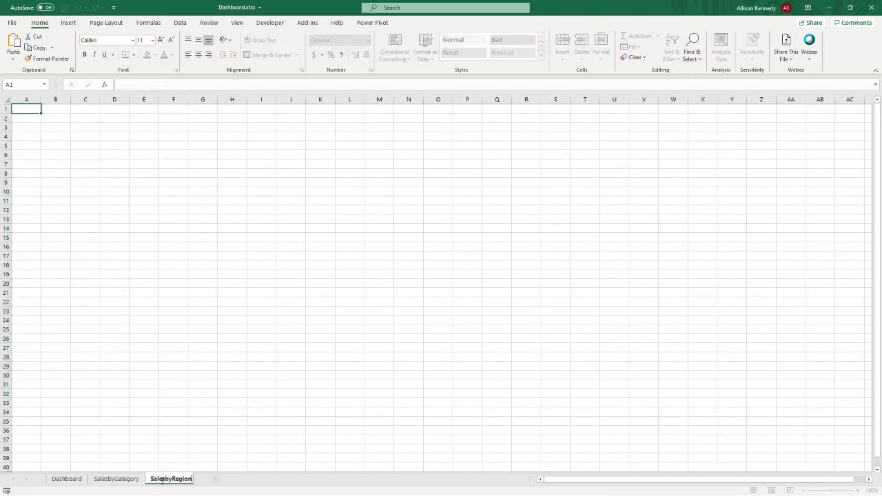
key("Return")
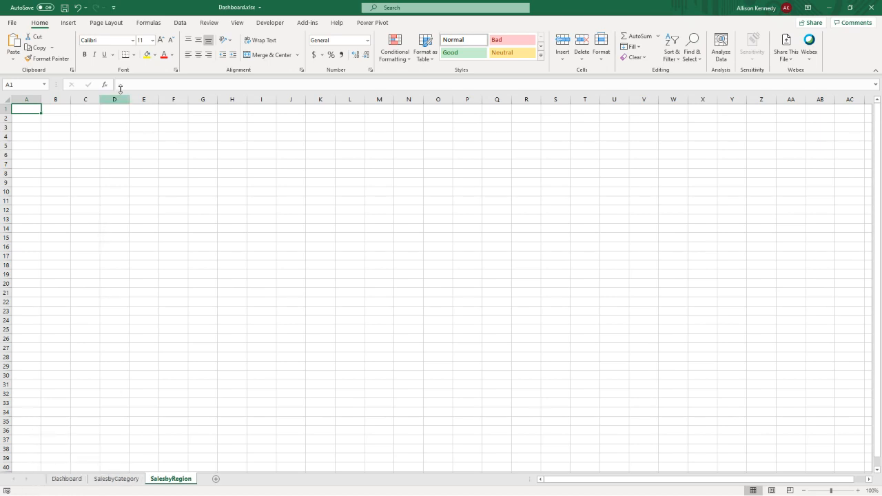
- Insert a PivotTable from the workbook's Data Model at cell A1 of the SalesbyRegion sheet
left_click(71, 25)
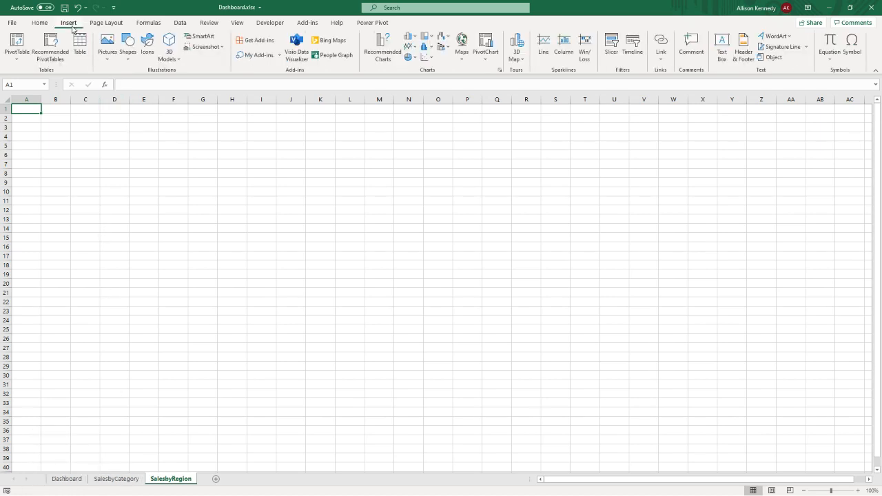
left_click(21, 46)
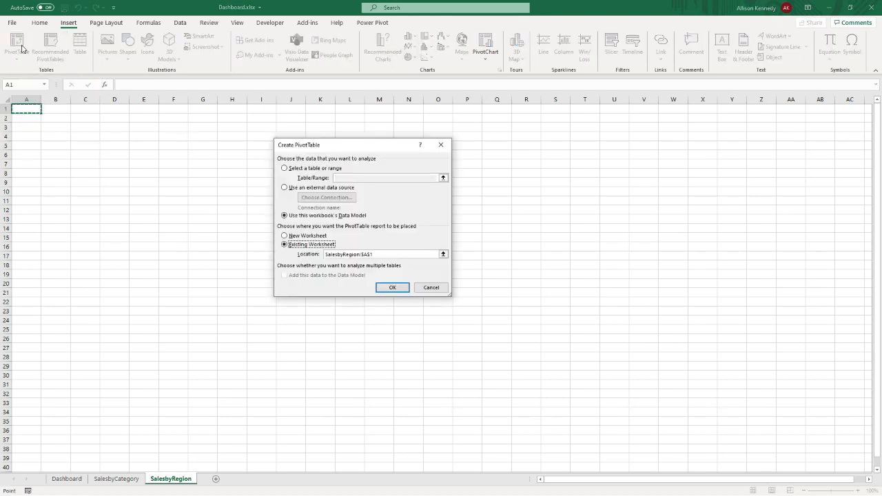
left_click(390, 288)
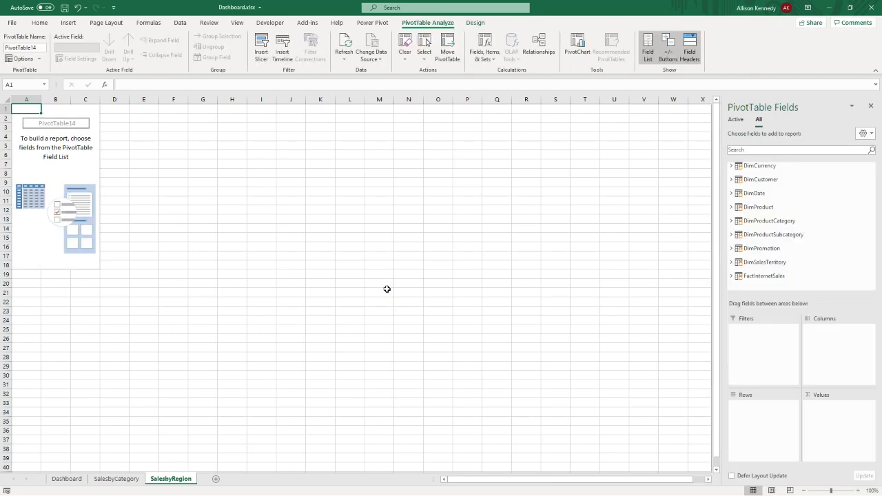
- Add SalesAmount from FactInternetSales to the PivotTable's values
left_click(731, 275)
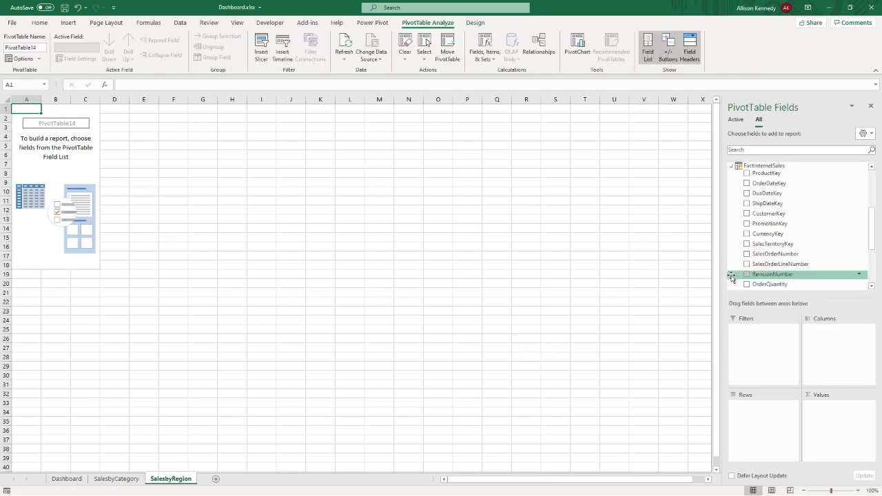
scroll(761, 265, "down", 3)
scroll(765, 266, "down", 1)
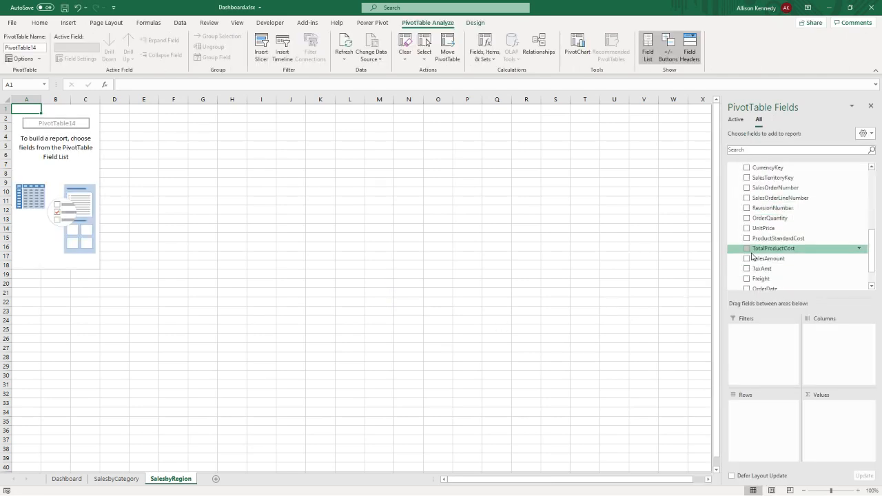
left_click(747, 260)
- Add SalesTerritoryRegion from DimSalesTerritory to the PivotTable's rows
scroll(750, 259, "up", 3)
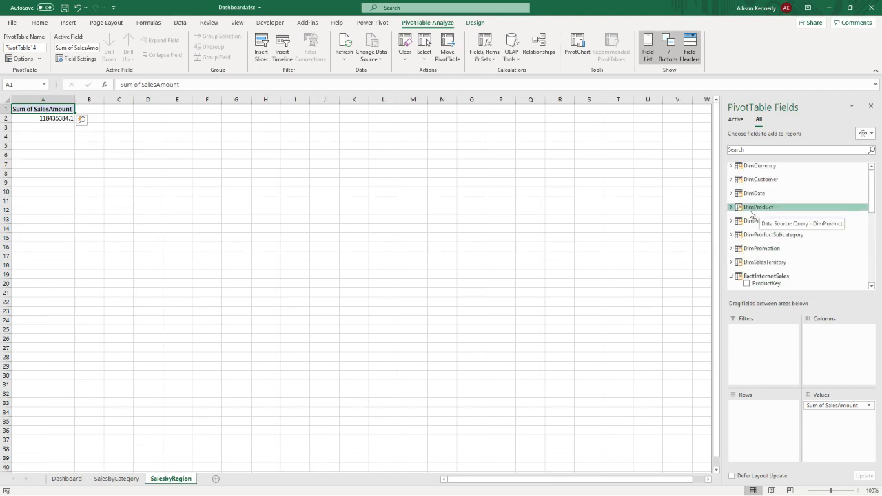
left_click(732, 262)
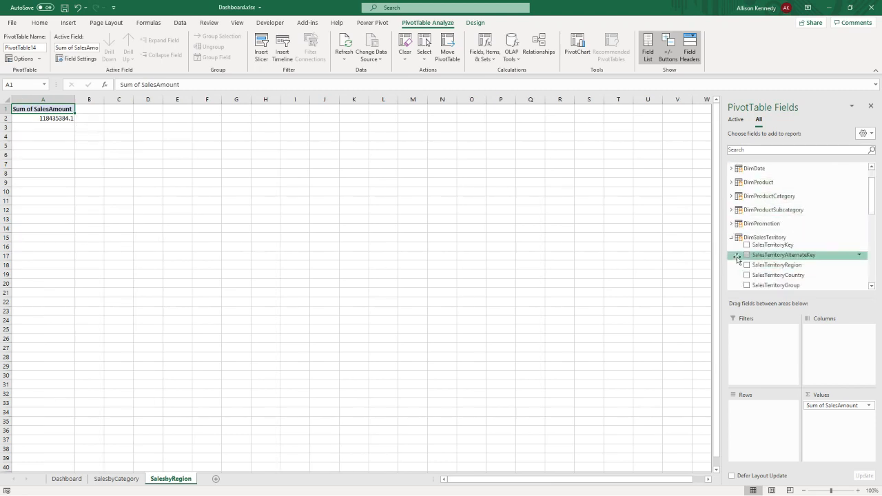
left_click(746, 221)
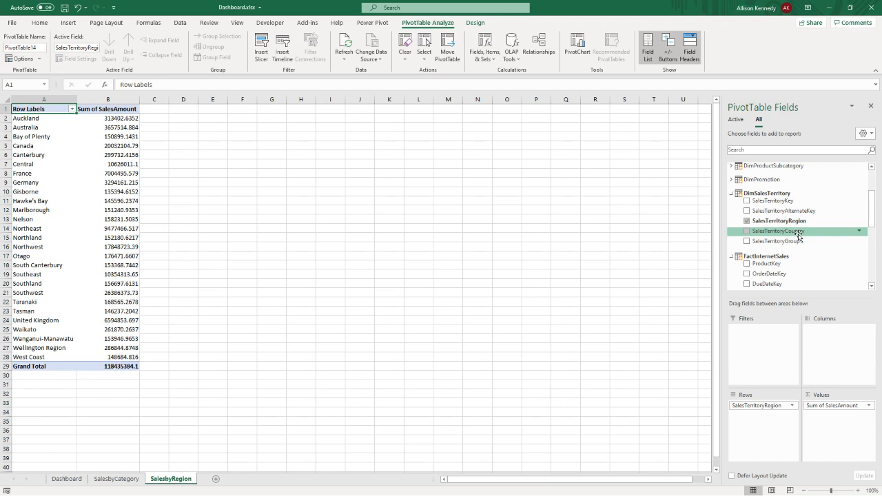
- Add SalesTerritoryCountry as a report filter and filter the PivotTable to New Zealand
left_click_drag(797, 235, 758, 347)
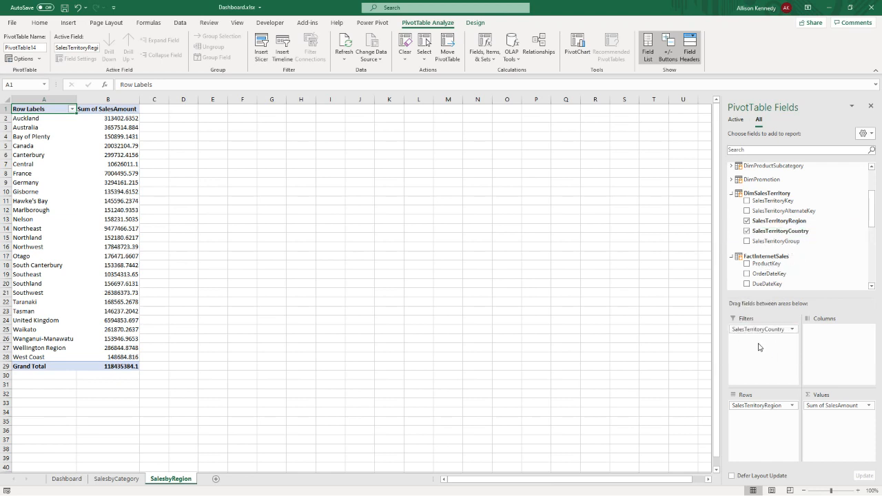
left_click(137, 110)
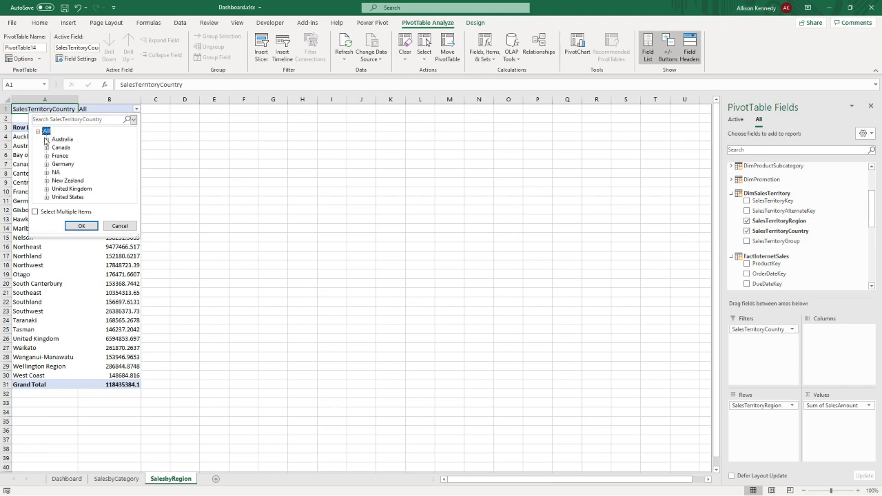
left_click(75, 180)
left_click(81, 224)
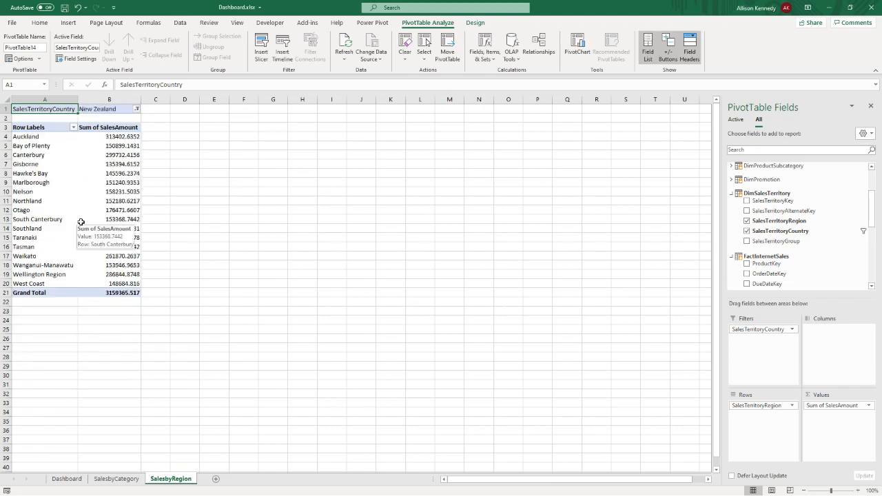
- Turn off the PivotTable's grand totals for rows and columns
left_click(468, 27)
left_click(38, 50)
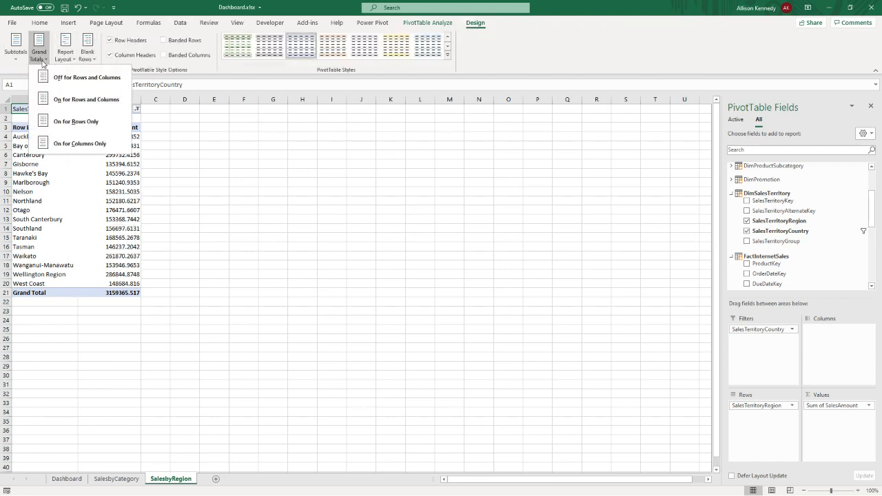
left_click(45, 77)
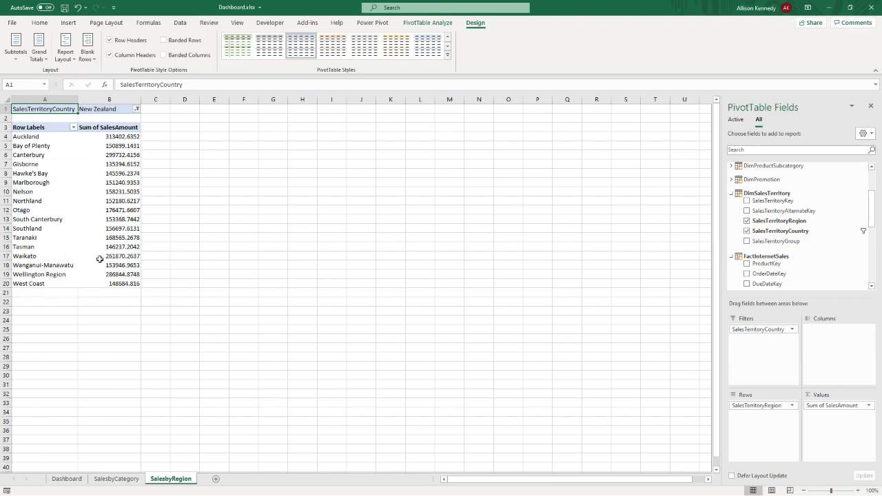
- Convert the New Zealand regional sales PivotTable to cube formulas, including its report filter
left_click(423, 22)
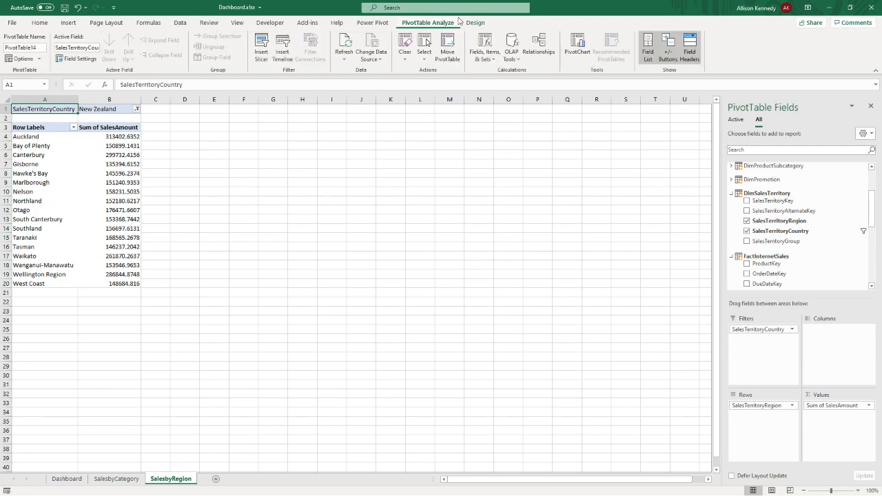
left_click(512, 55)
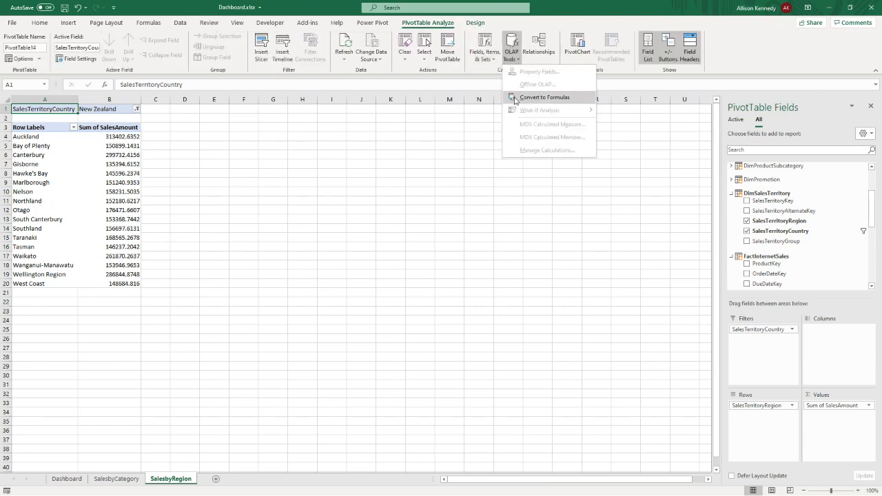
left_click(516, 100)
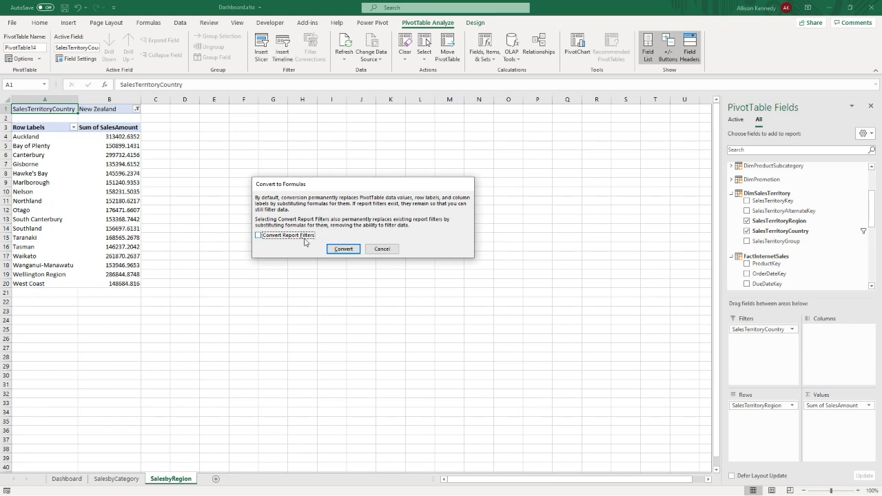
left_click(338, 248)
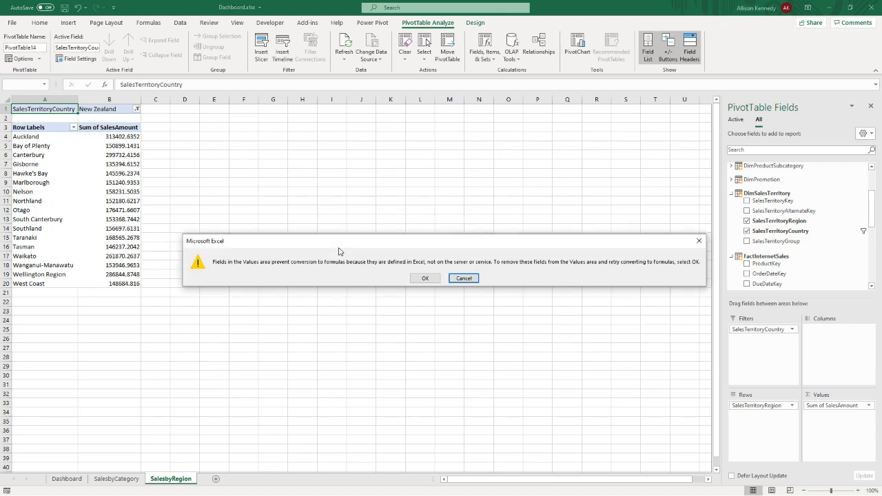
left_click(421, 279)
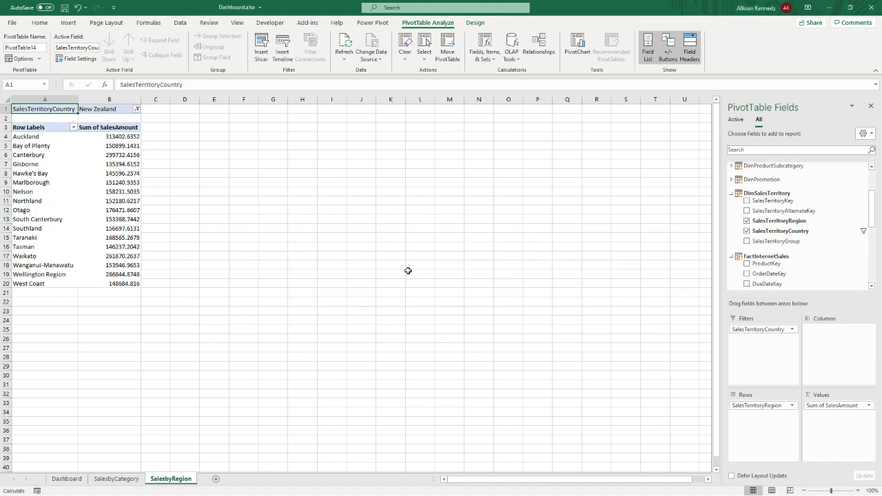
- Insert a filled map chart from the regional sales data in A3:B20, place it beside the data and make it taller
left_click(123, 184)
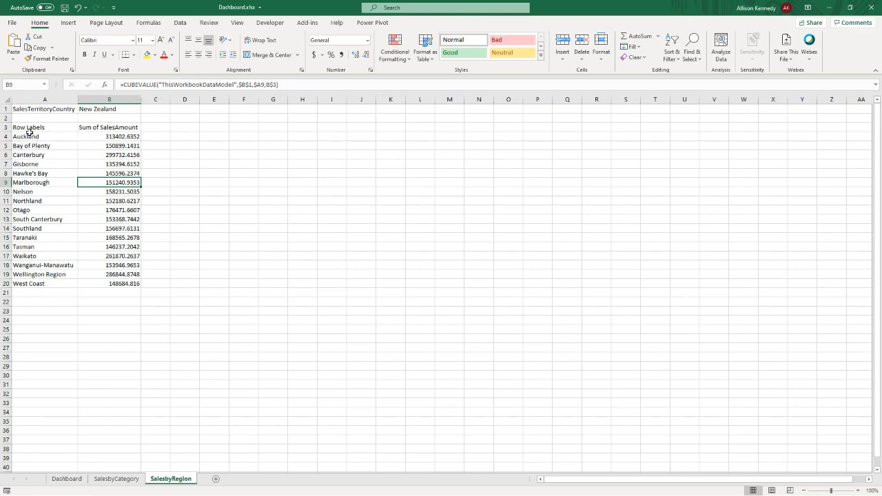
key("ctrl+a")
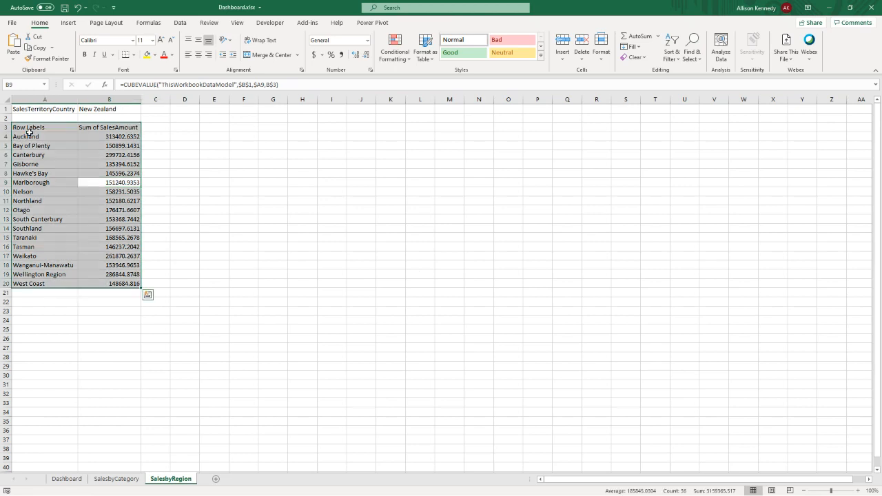
left_click(74, 23)
left_click(461, 43)
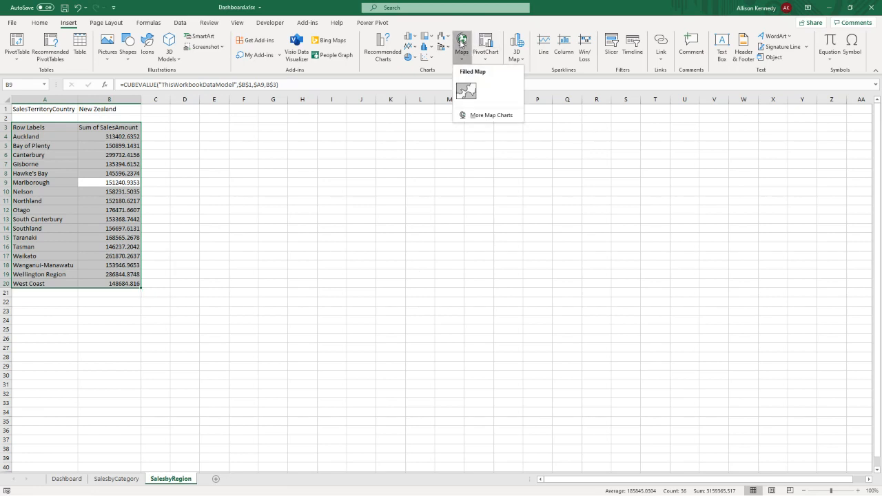
left_click(466, 90)
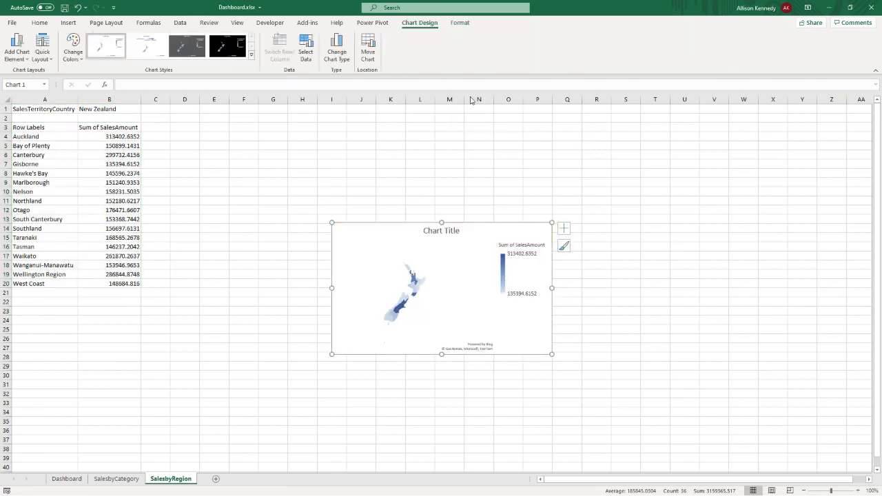
left_click_drag(333, 233, 210, 191)
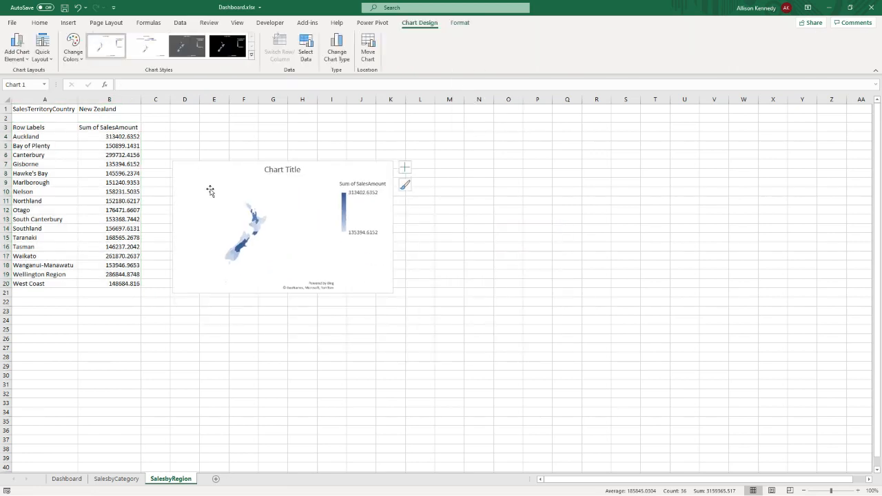
left_click_drag(393, 292, 396, 375)
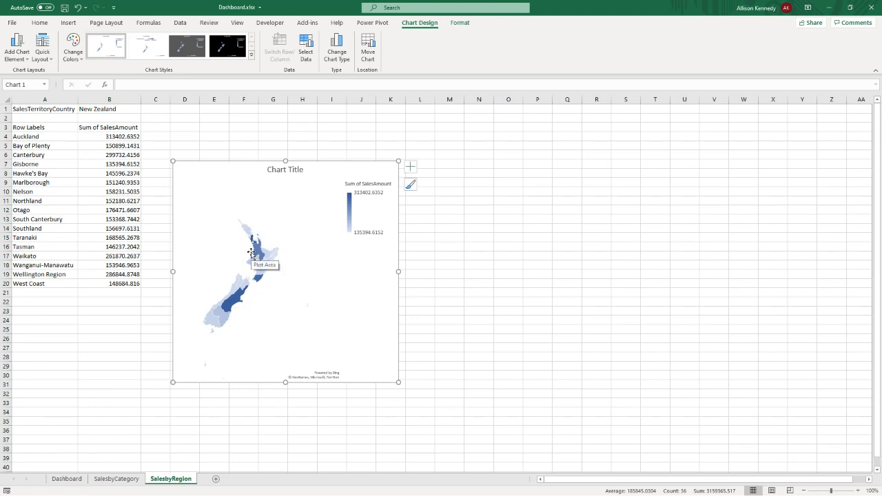
- Replace the Row Labels header in A3 with State
left_click(25, 130)
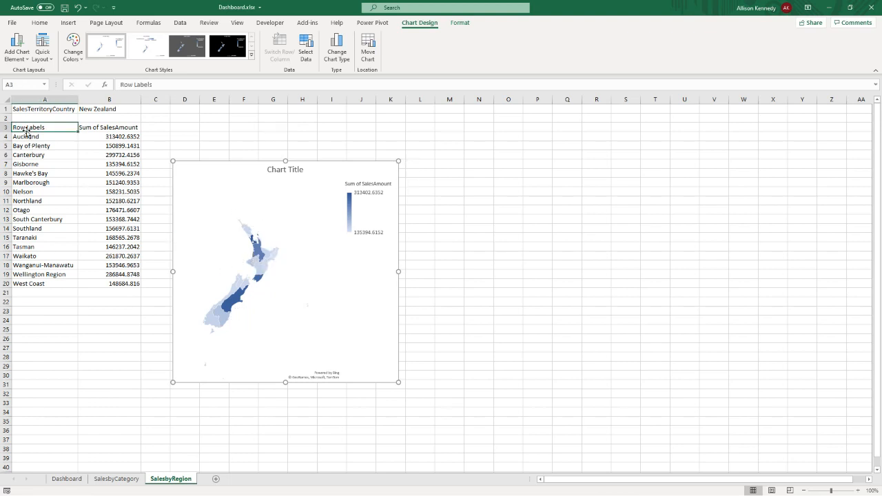
type("State")
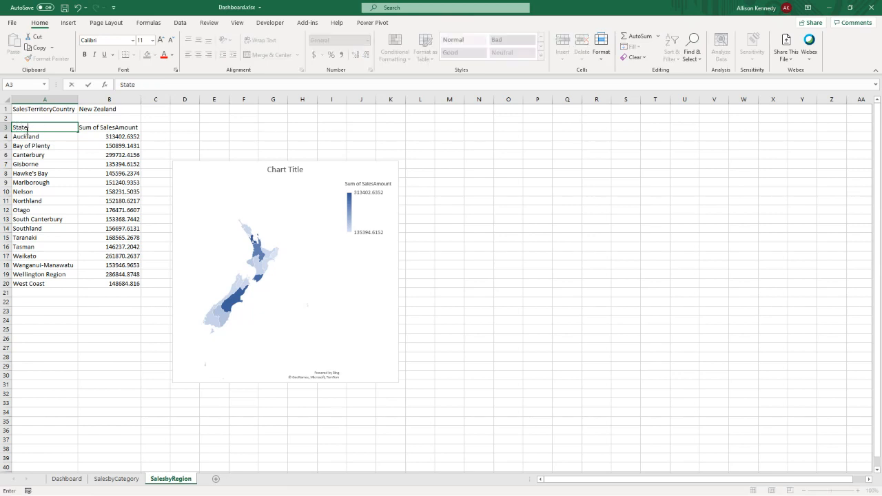
key("Return")
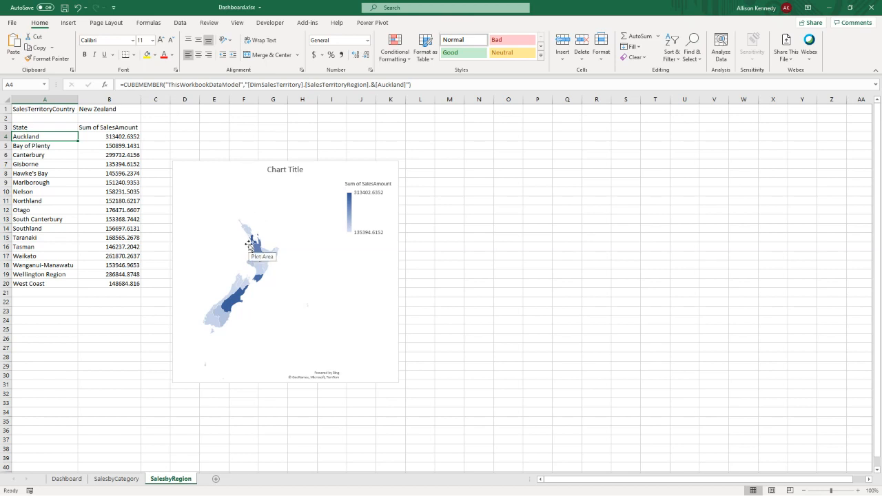
mouse_move(257, 265)
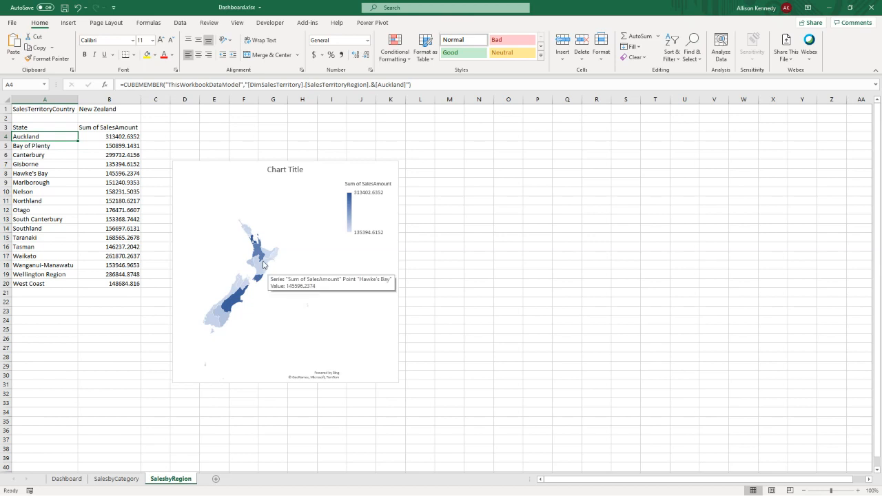
left_click(35, 166)
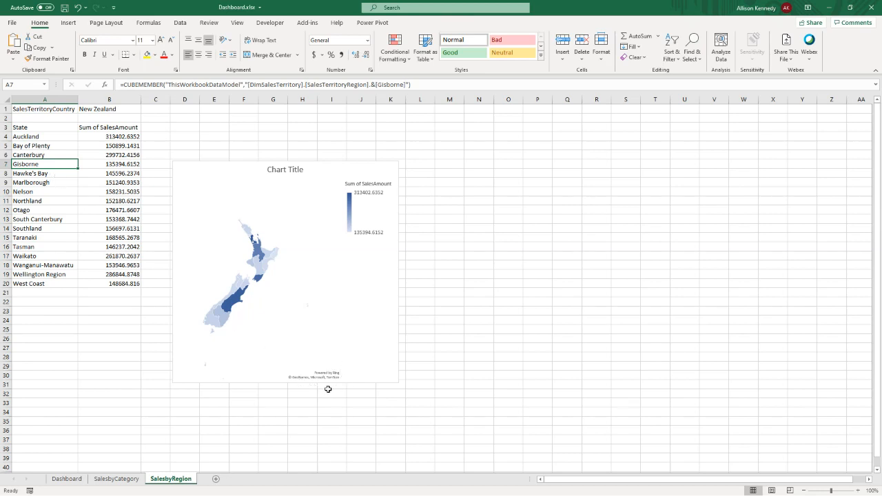
- Set the map chart's title to NZ Sales by Region
left_click(378, 315)
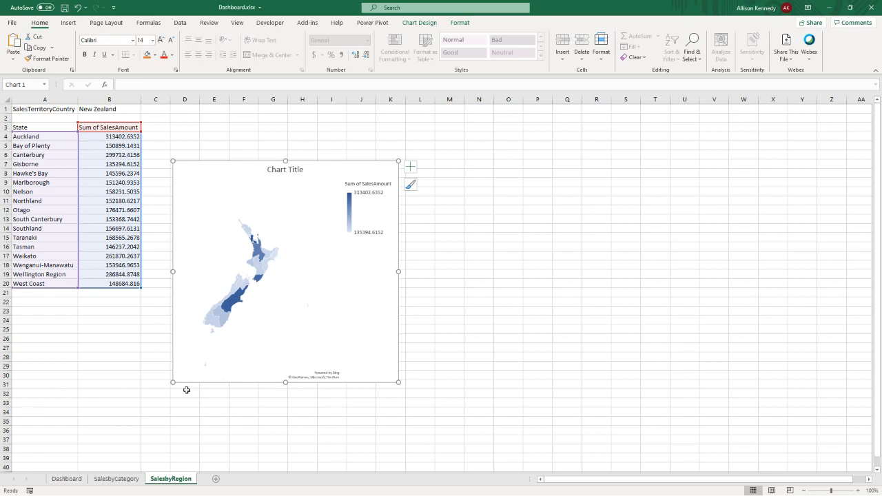
left_click(288, 170)
triple_click(288, 170)
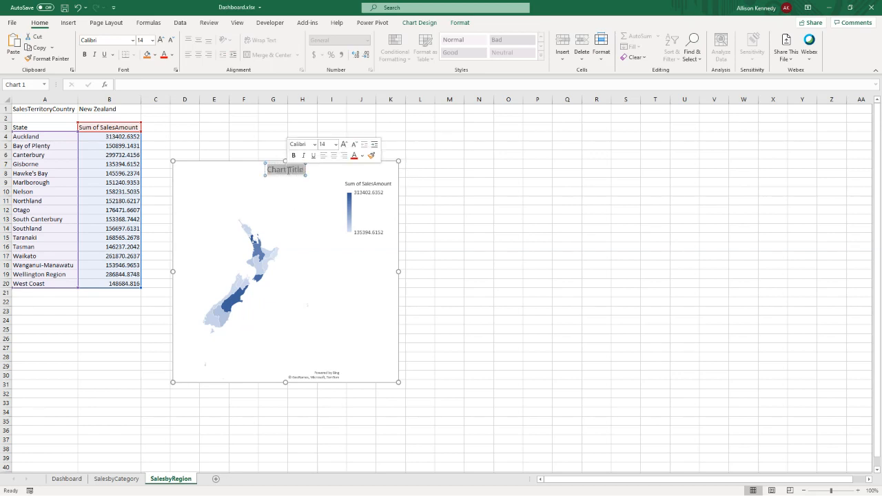
type("NZ")
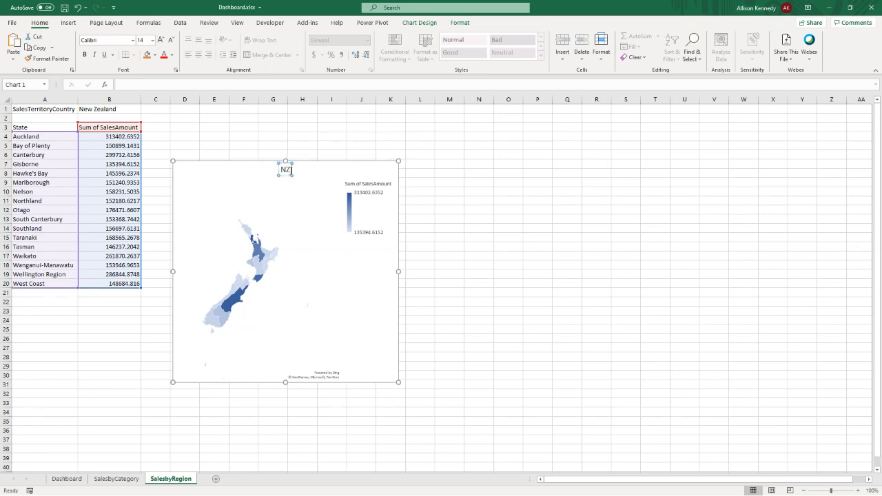
type(" Sales by Region")
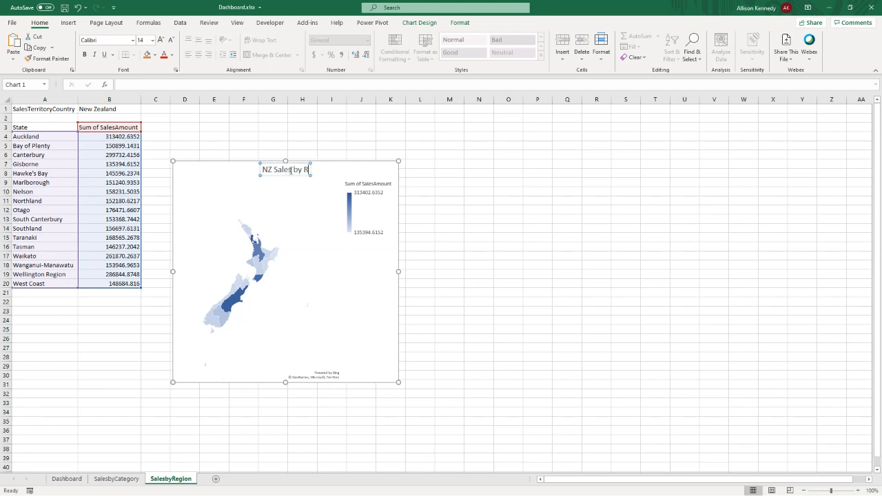
left_click(424, 213)
- Move the NZ Sales by Region map chart from the SalesbyRegion sheet to the Dashboard sheet at J30
left_click(198, 181)
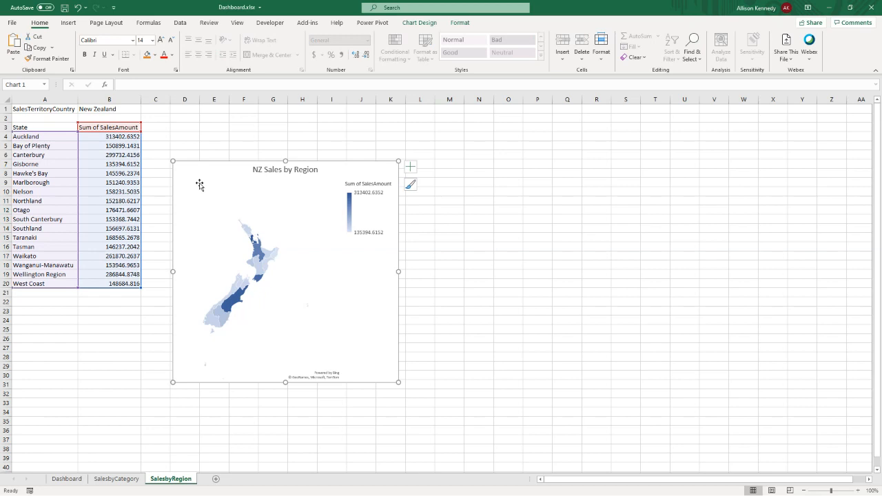
left_click(191, 200)
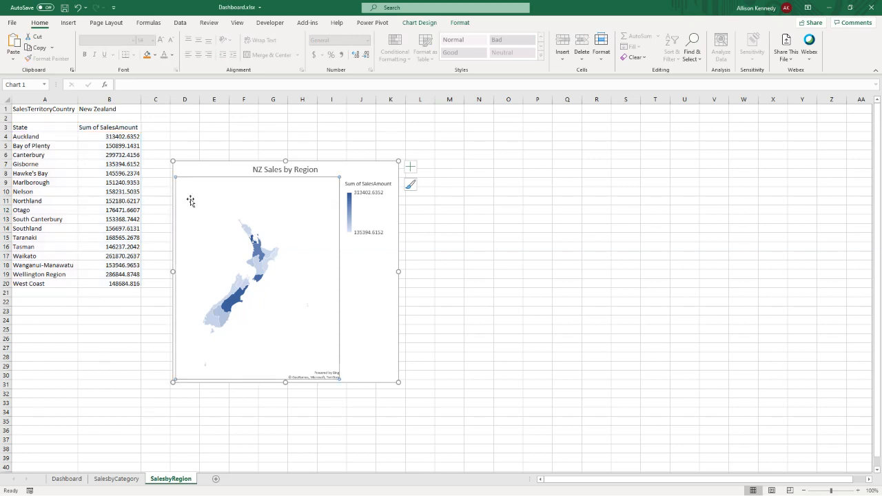
left_click(175, 171)
key("Delete")
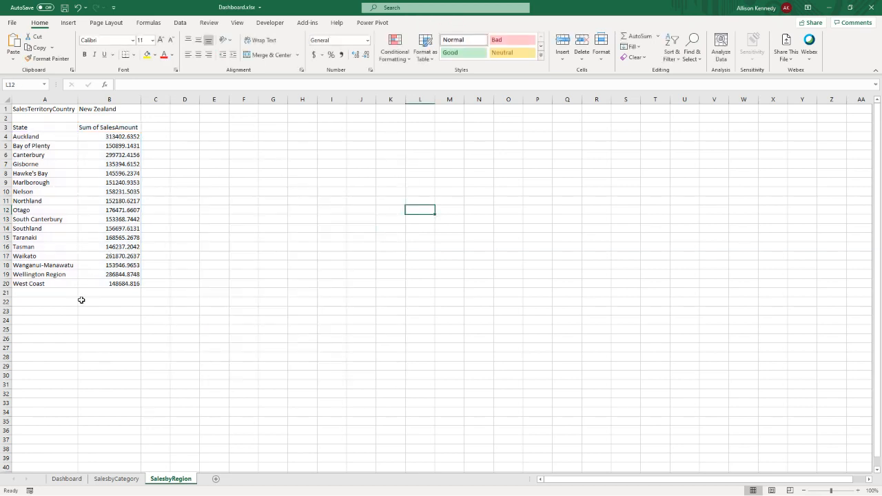
left_click(66, 480)
left_click(304, 375)
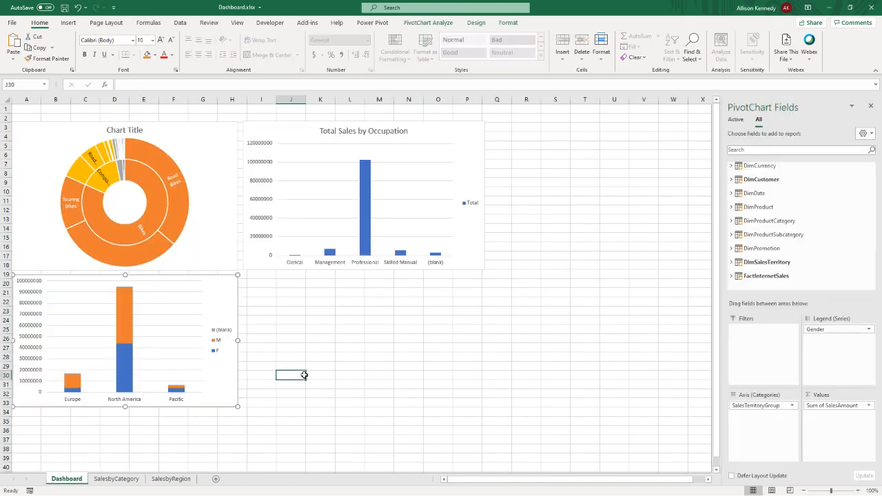
key("ctrl+v")
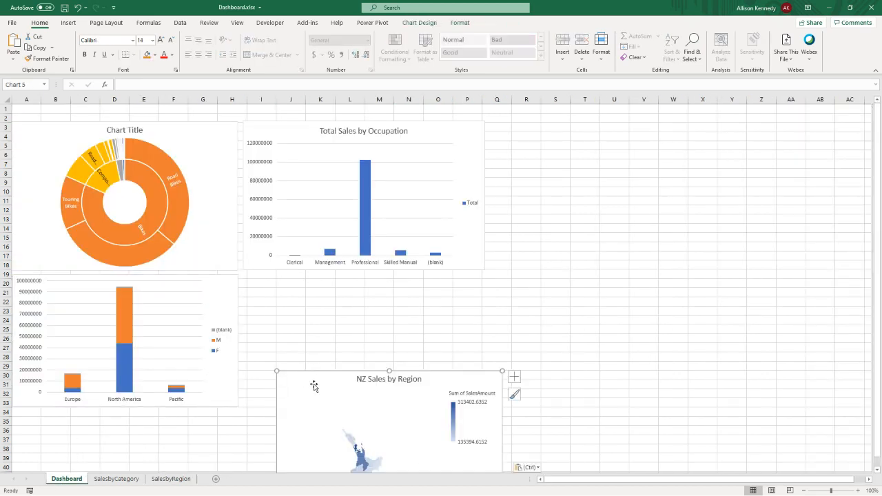
- Position the NZ Sales by Region map directly below the Total Sales by Occupation chart and reduce its height and width
left_click_drag(311, 384, 294, 287)
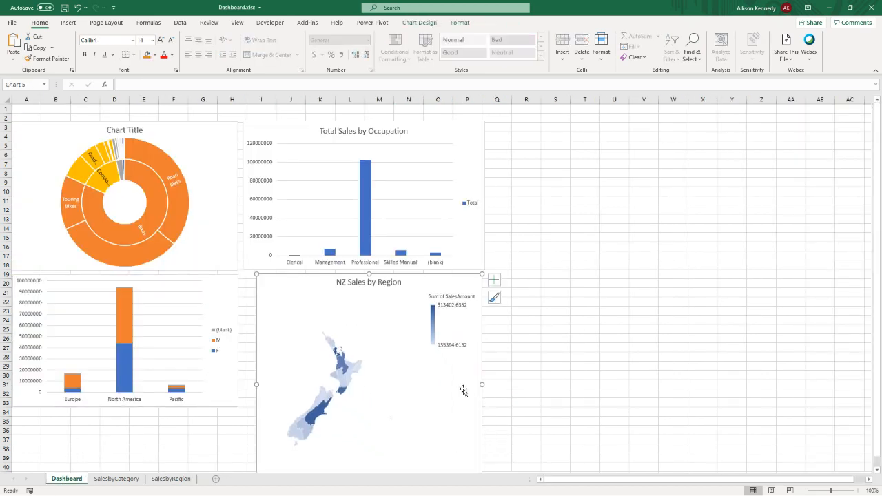
left_click_drag(370, 274, 370, 315)
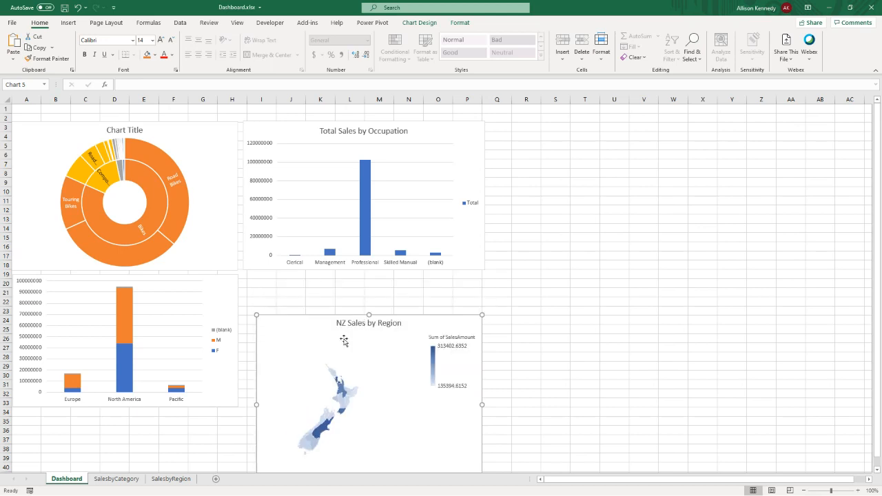
left_click_drag(298, 327, 285, 288)
left_click_drag(357, 458, 356, 427)
left_click_drag(471, 354, 392, 353)
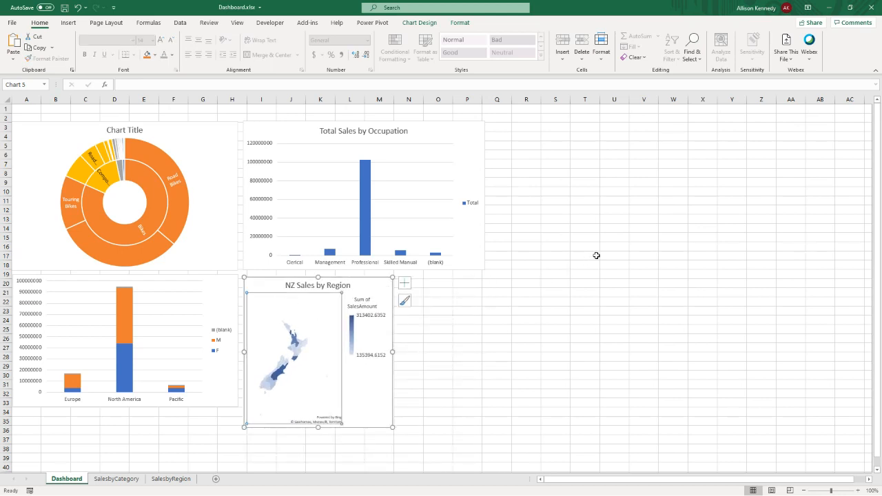
- Move the NZ Sales by Region map to the right of the other charts and enlarge it to about 24 rows tall
left_click(246, 284)
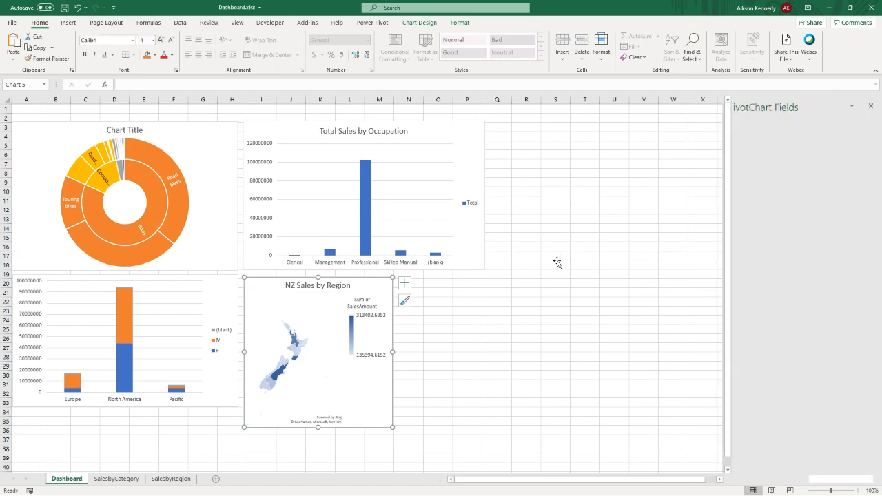
left_click_drag(267, 282, 518, 204)
left_click_drag(643, 350, 661, 414)
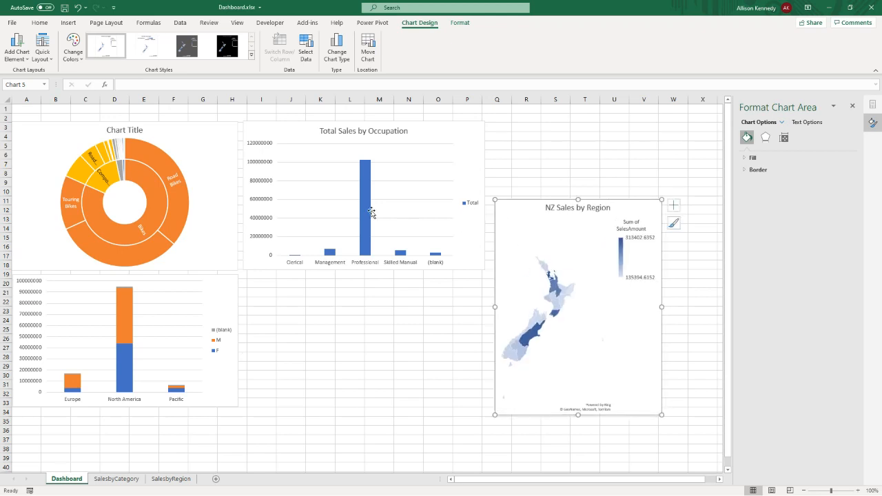
- Place the gender-by-territory column chart beside the sunburst, and stretch the Total Sales by Occupation chart across the space beneath both
left_click_drag(272, 131, 276, 286)
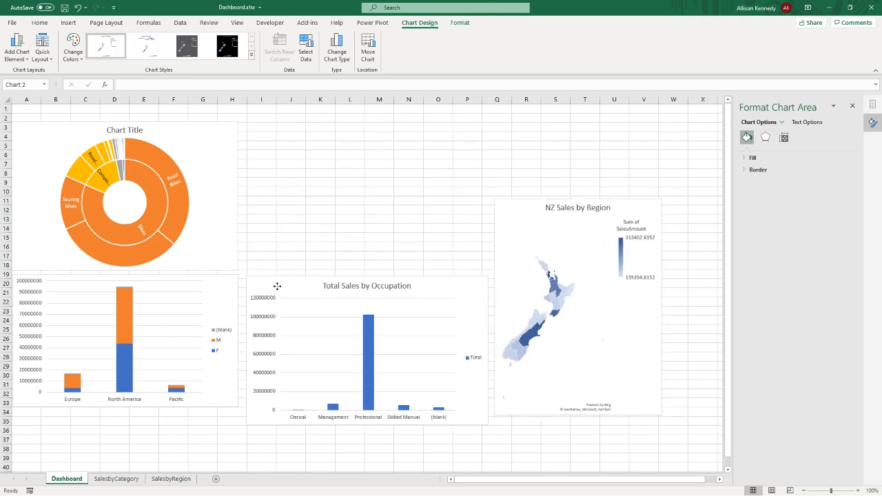
left_click(77, 294)
left_click_drag(224, 394, 482, 269)
left_click_drag(256, 285, 38, 306)
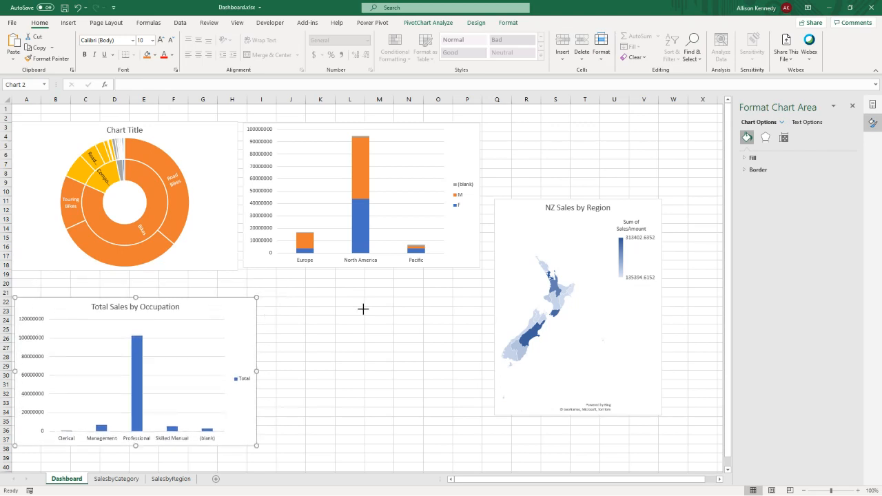
left_click_drag(363, 309, 479, 308)
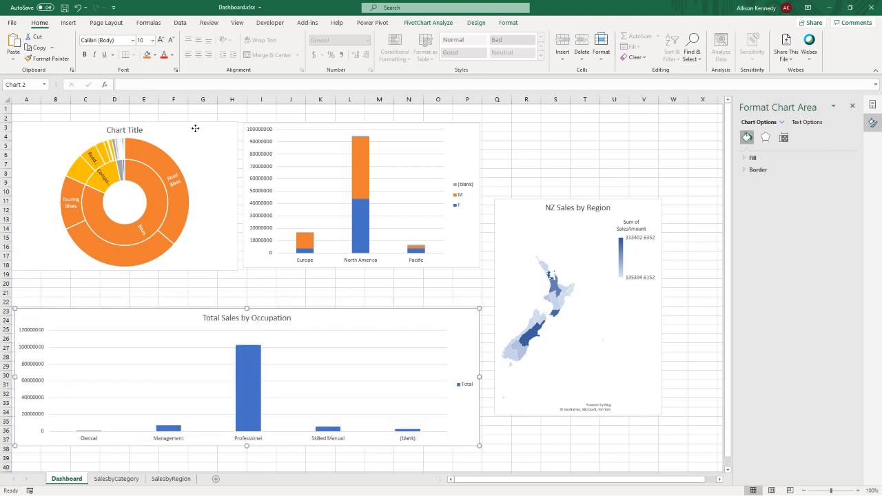
- Shift the sunburst and the gender-by-territory chart down to about row 6, leaving empty rows above them
left_click_drag(195, 128, 195, 160)
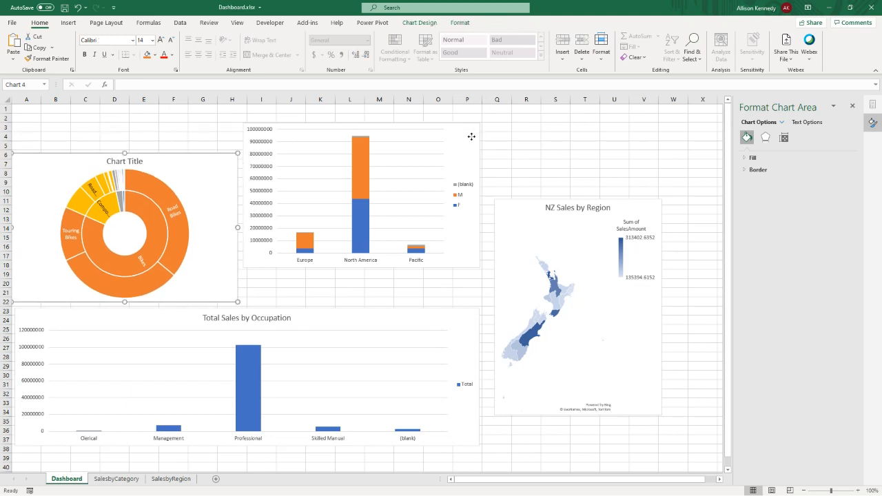
left_click_drag(471, 136, 469, 159)
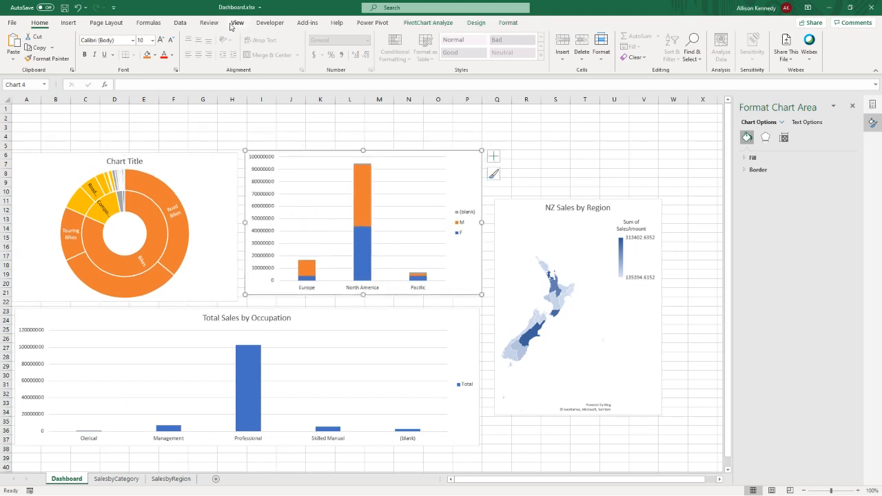
- Hide the gridlines on the Dashboard sheet
left_click(234, 24)
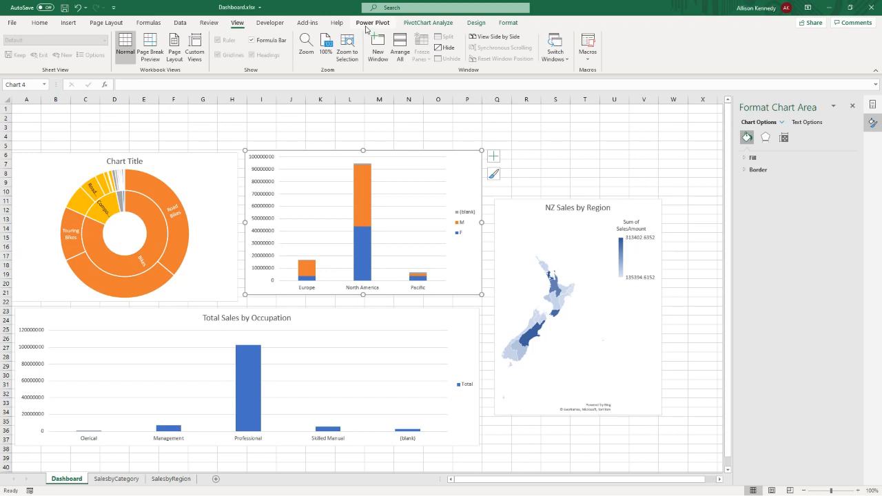
left_click(232, 145)
left_click(218, 55)
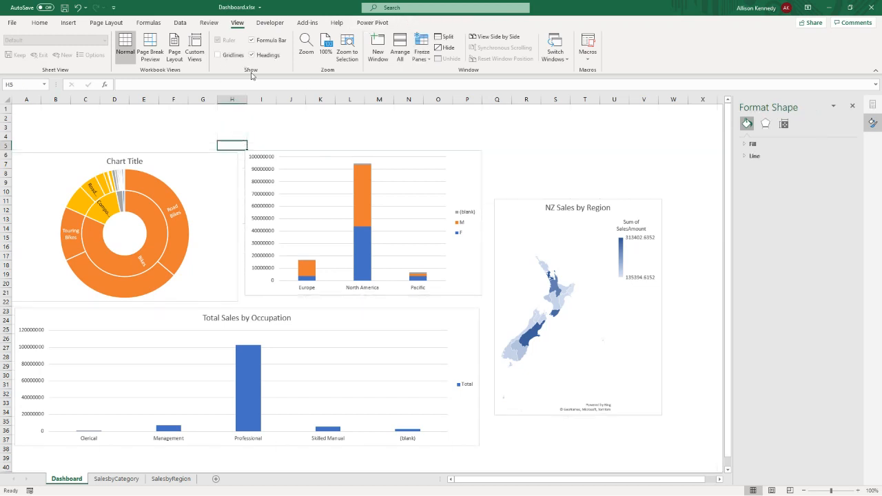
- Extend the NZ Sales by Region map up to about row 6 and down to about row 37, matching the neighbouring charts' combined height
left_click(69, 23)
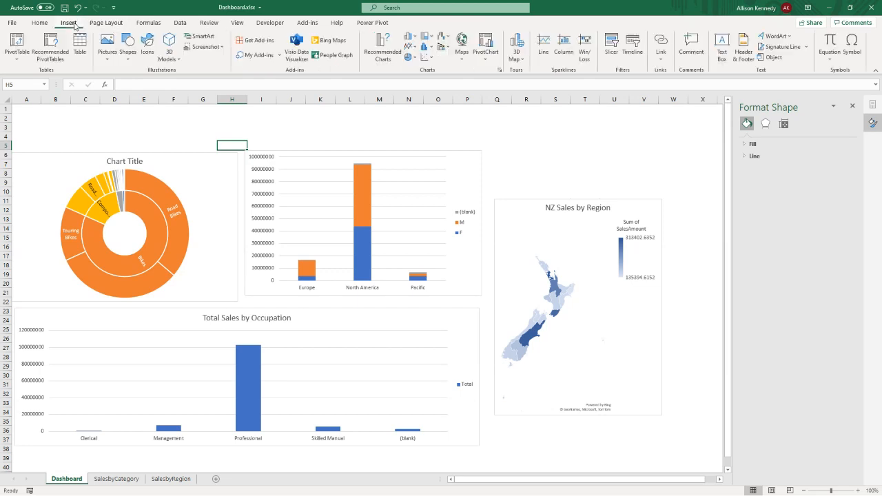
left_click(514, 207)
left_click_drag(577, 199, 563, 154)
left_click_drag(578, 415, 577, 447)
- Start inserting slicers from the workbook Data Model with cell B2 selected, and choose the Color field of DimProduct
left_click(53, 114)
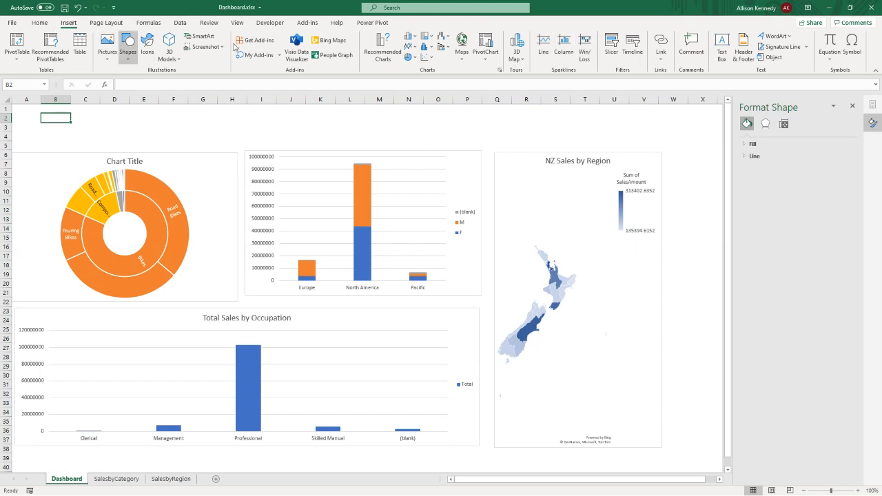
left_click(612, 55)
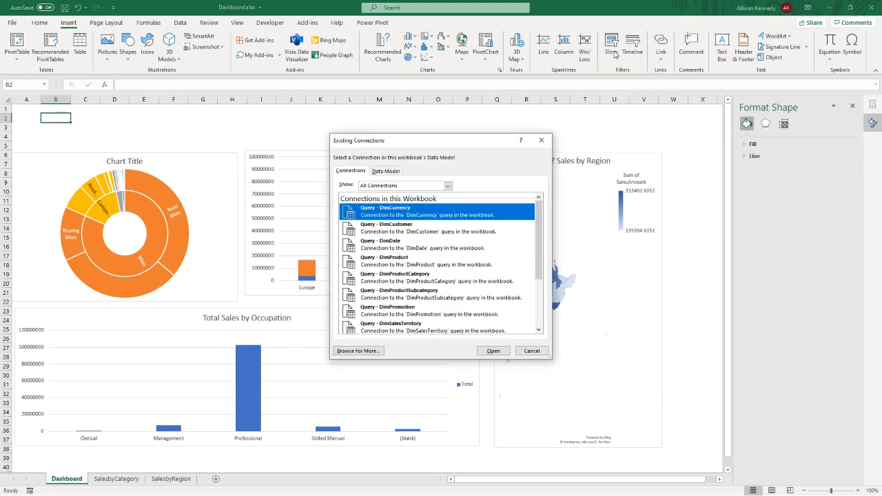
left_click(390, 171)
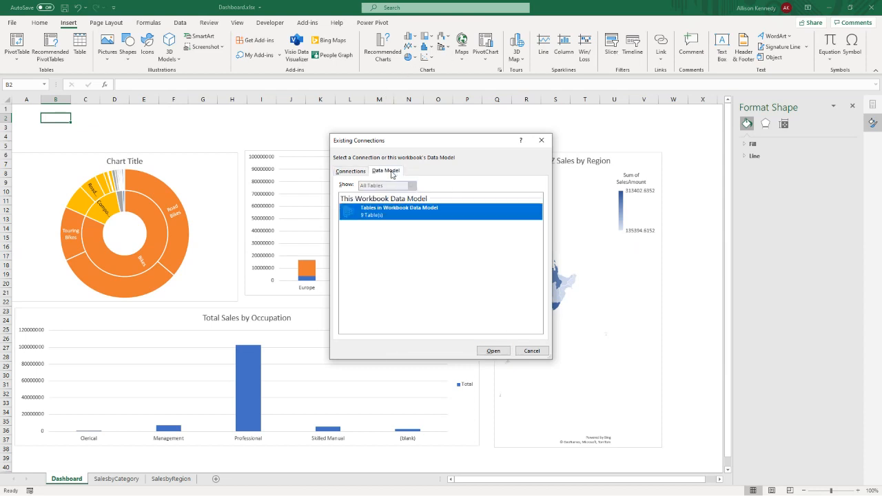
left_click(492, 351)
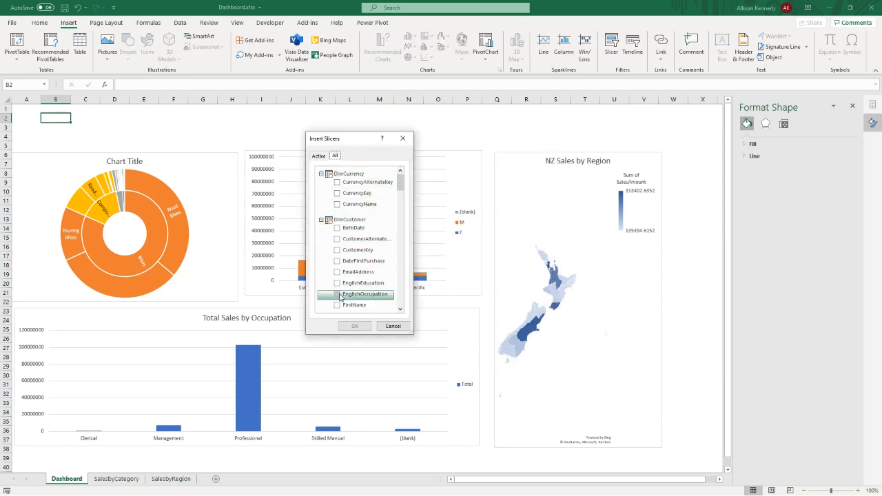
scroll(345, 296, "down", 4)
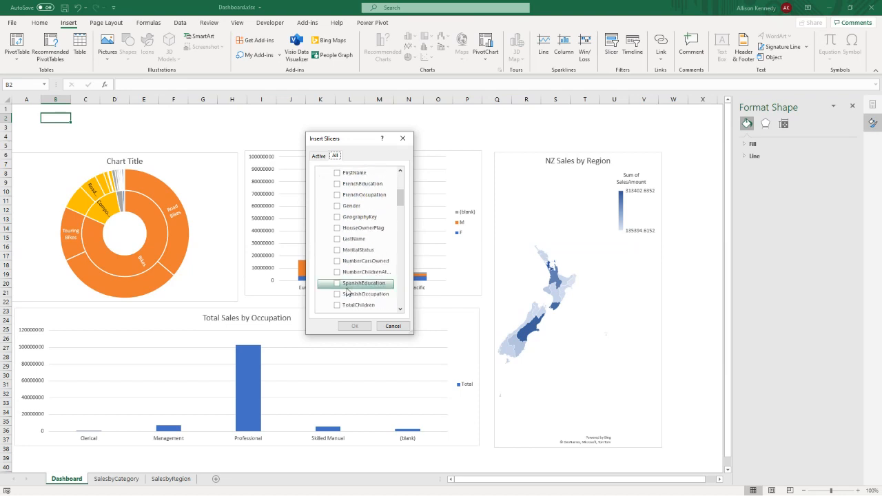
scroll(347, 284, "down", 3)
scroll(350, 277, "down", 6)
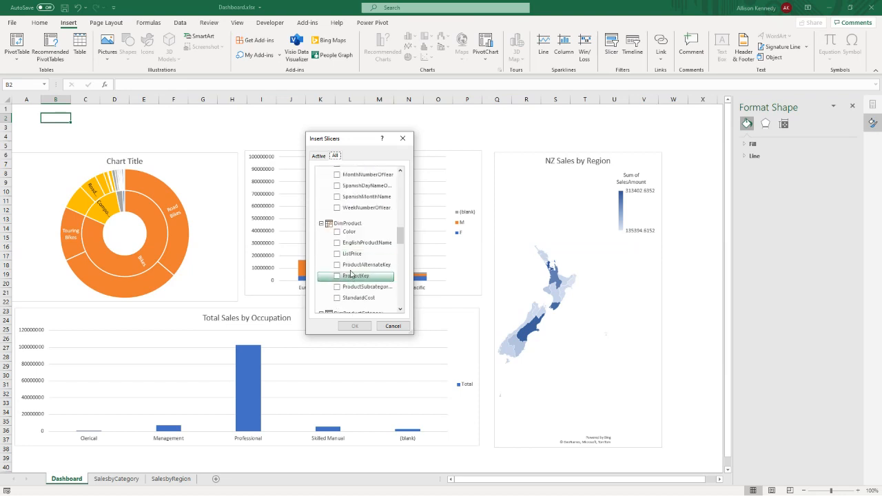
left_click(337, 233)
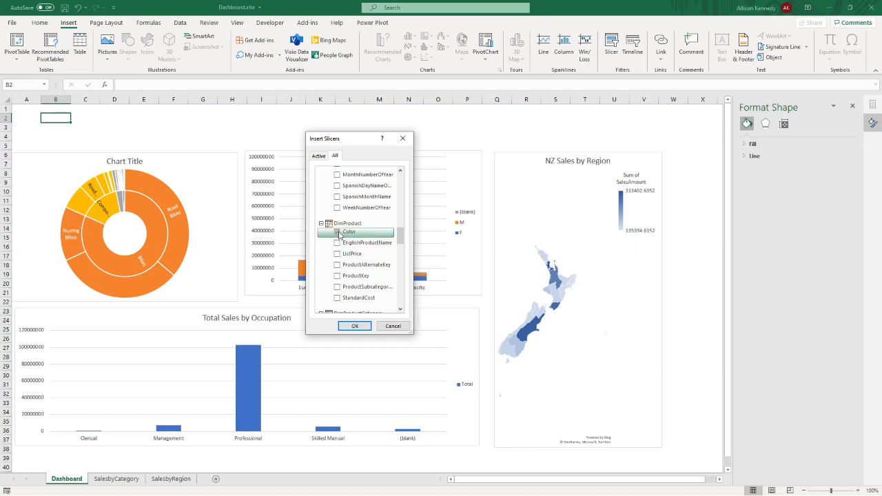
- Add the SalesTerritoryCountry field of DimSalesTerritory to the slicer selection and insert both slicers on the dashboard
scroll(338, 234, "down", 4)
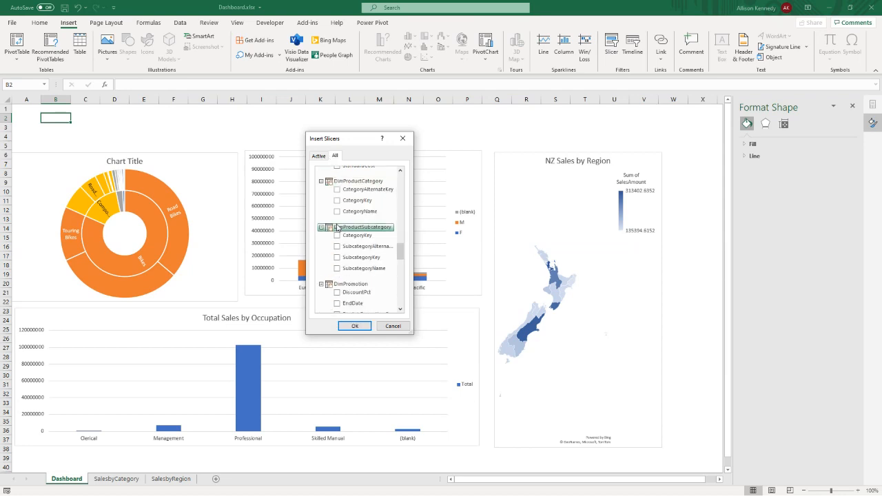
scroll(338, 227, "down", 8)
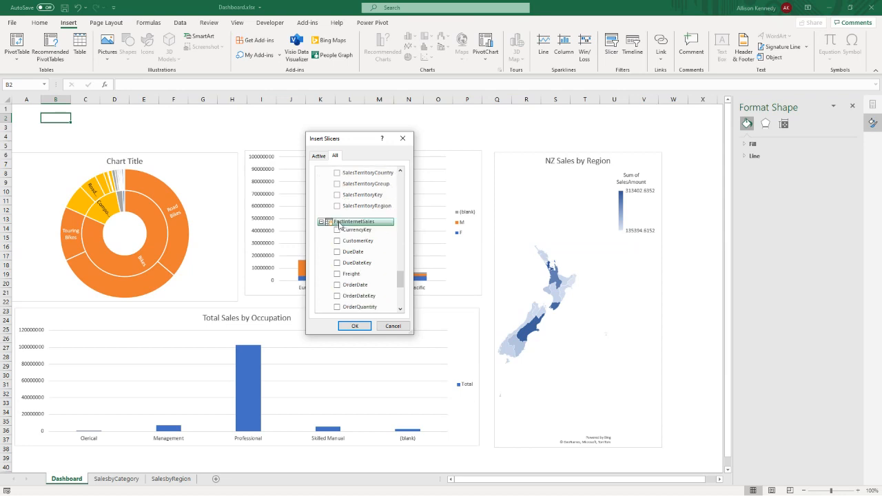
scroll(338, 225, "up", 2)
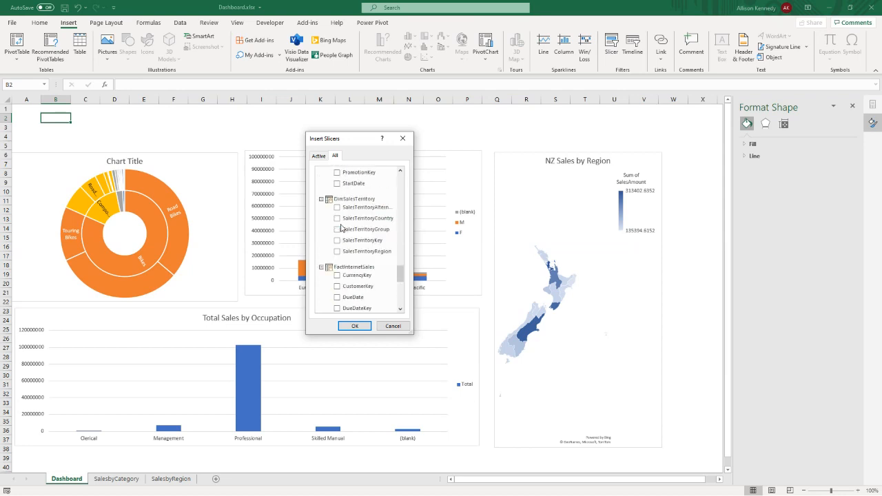
scroll(341, 228, "up", 6)
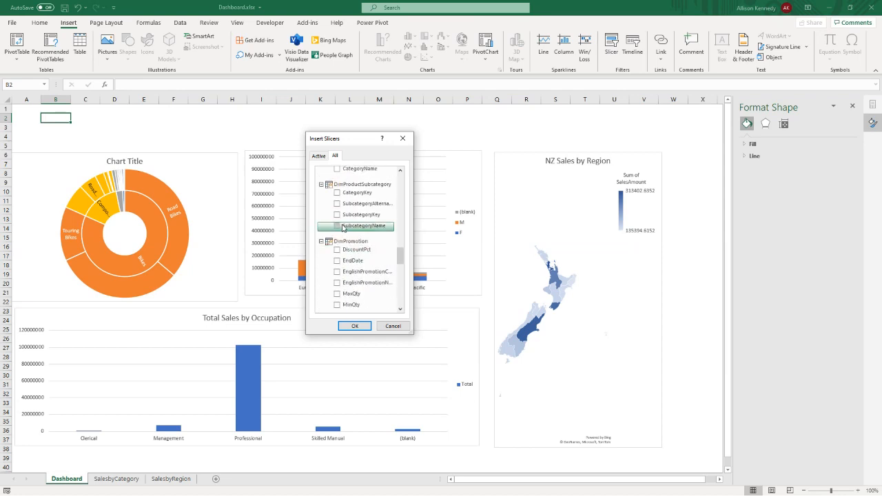
scroll(343, 229, "up", 2)
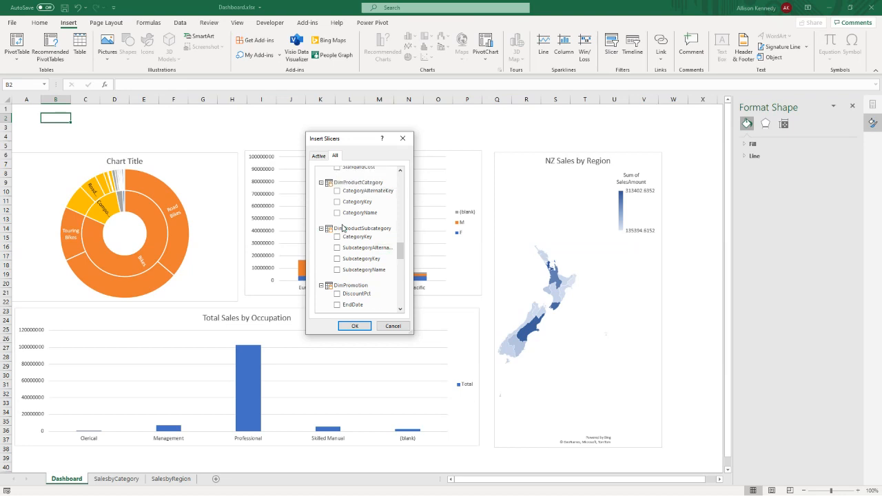
scroll(343, 228, "down", 4)
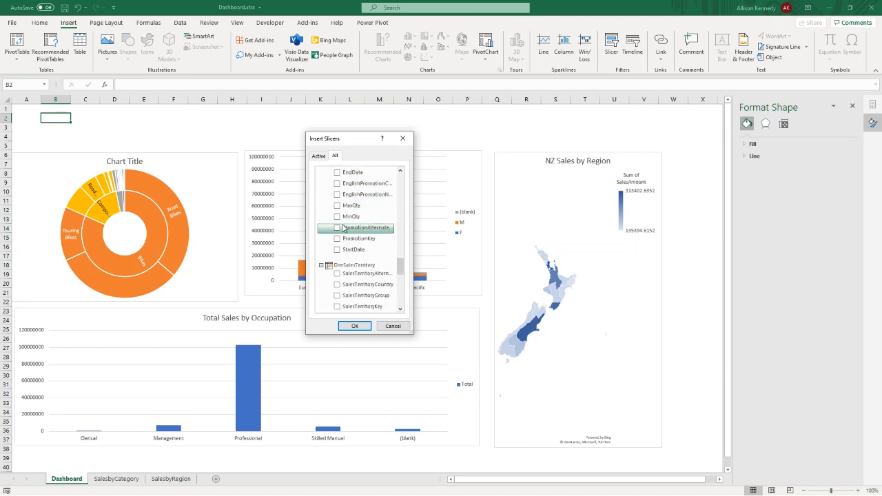
scroll(343, 228, "down", 1)
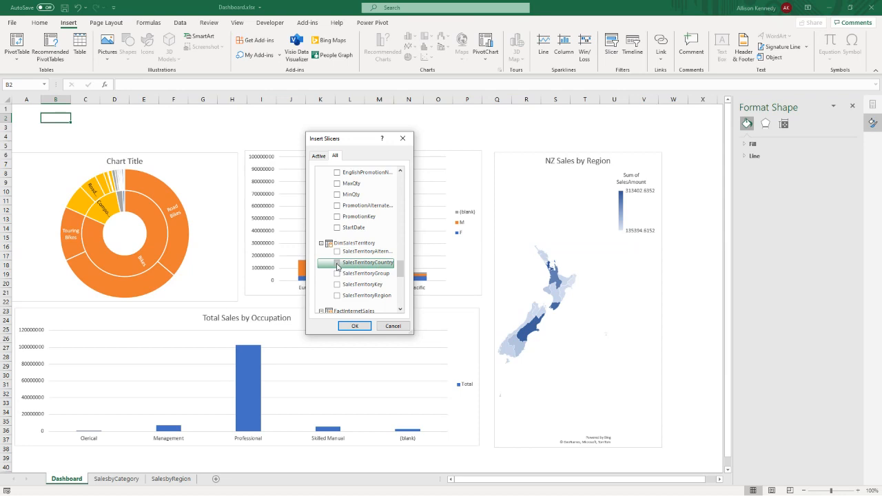
left_click(337, 264)
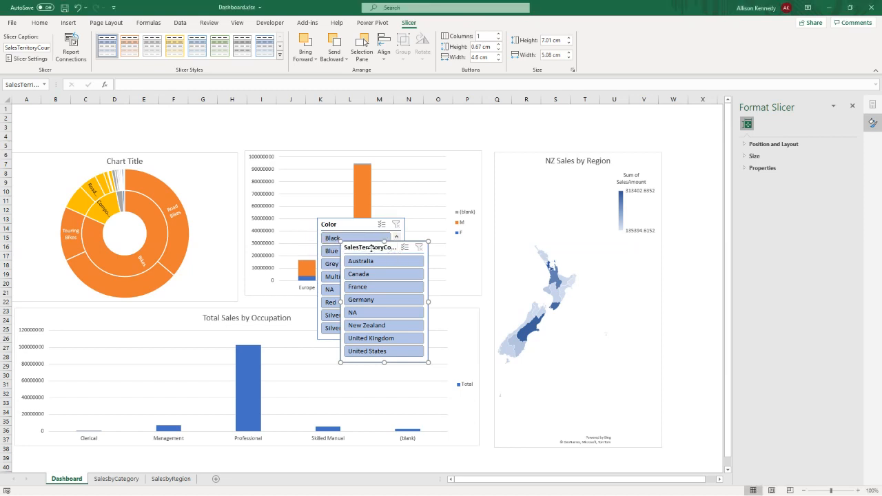
- Separate the overlapping slicers, placing Color near cell A2 and SalesTerritoryCountry over the gender-by-territory chart, and set Color to 5 columns
left_click_drag(391, 255, 459, 143)
left_click_drag(340, 223, 42, 118)
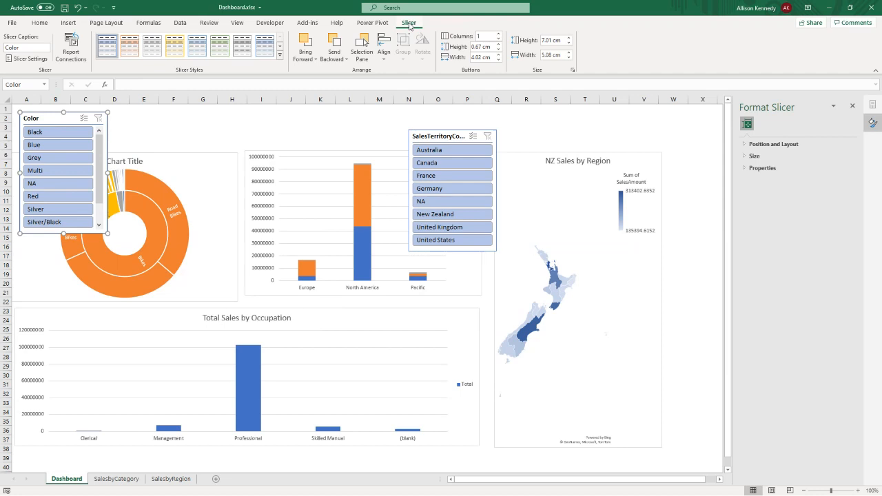
left_click(498, 35)
left_click(498, 34)
left_click(498, 34)
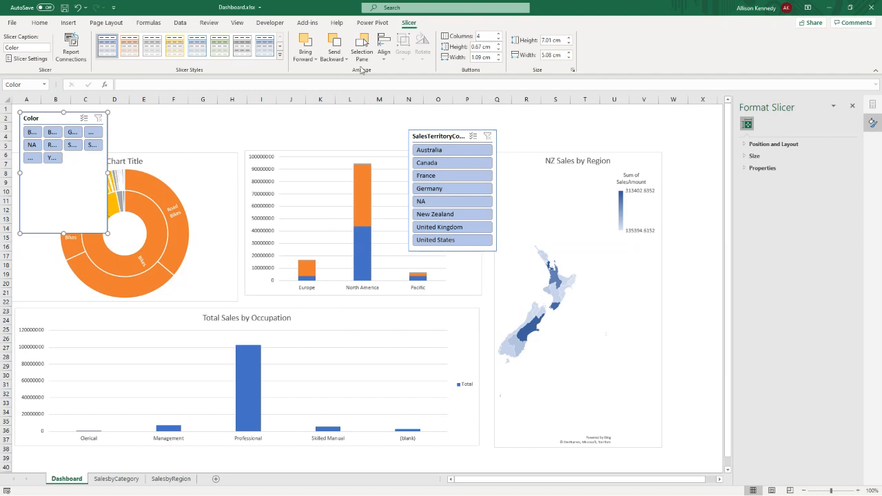
left_click(498, 34)
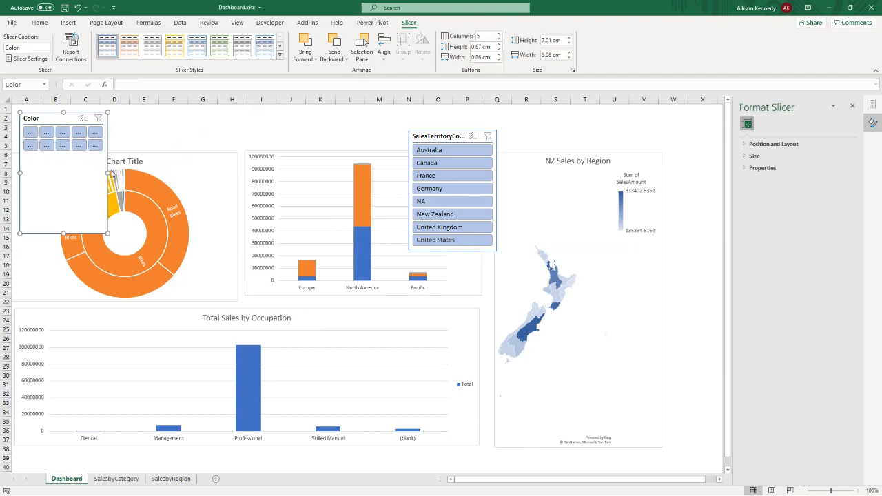
- Resize the Color slicer to about 11.88 cm wide and 2.62 cm high, and fit it into the space above the sunburst
left_click_drag(106, 173, 226, 172)
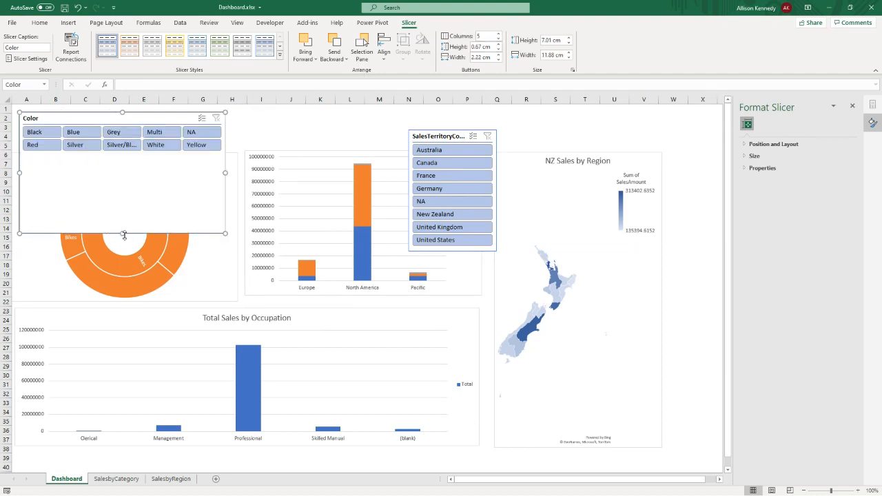
left_click_drag(126, 162, 127, 158)
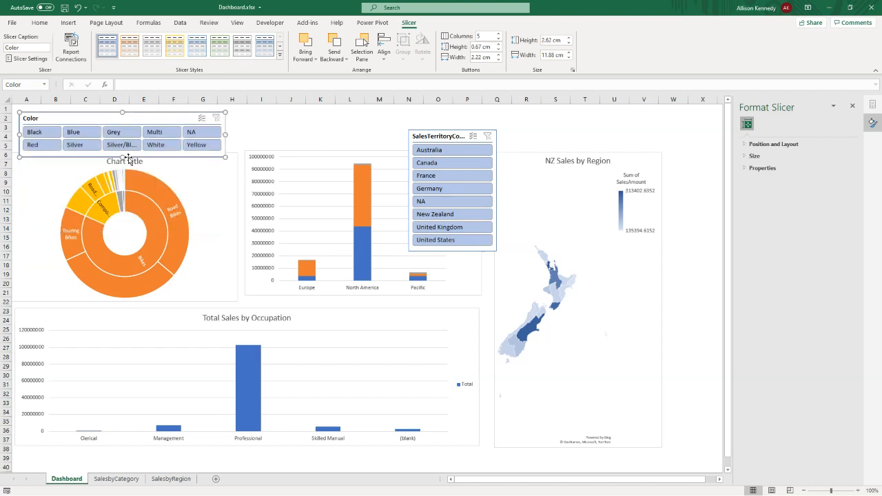
left_click_drag(114, 112, 111, 107)
- Place the SalesTerritoryCountry slicer beside the Color slicer with 4 columns, about 11.27 cm wide and 2.49 cm high
left_click_drag(430, 131, 255, 113)
left_click(499, 34)
left_click(499, 34)
left_click(499, 34)
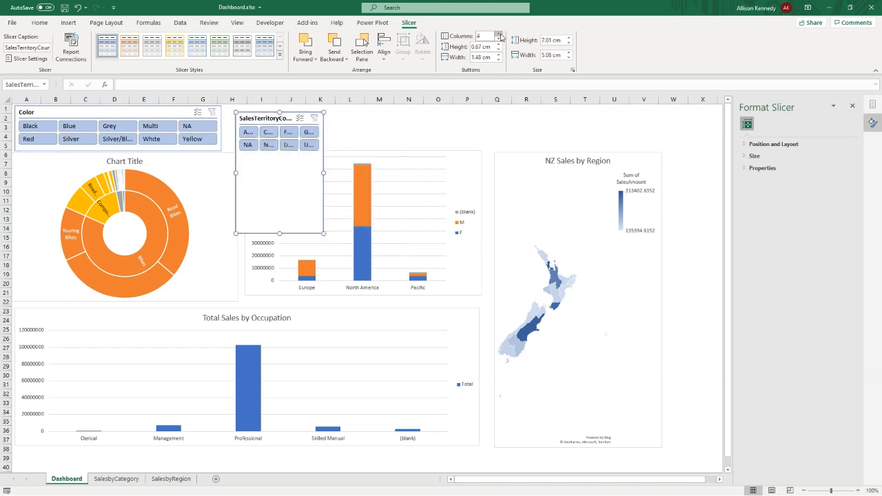
left_click(499, 34)
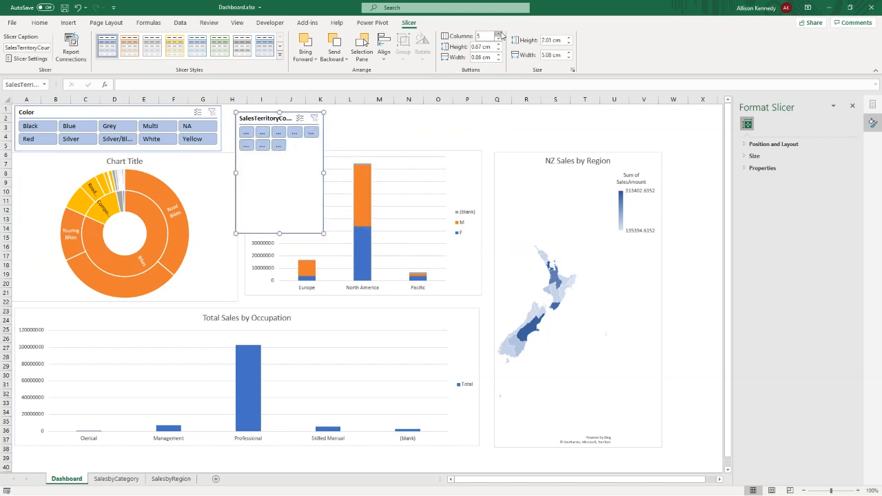
left_click(498, 34)
left_click_drag(321, 172, 431, 172)
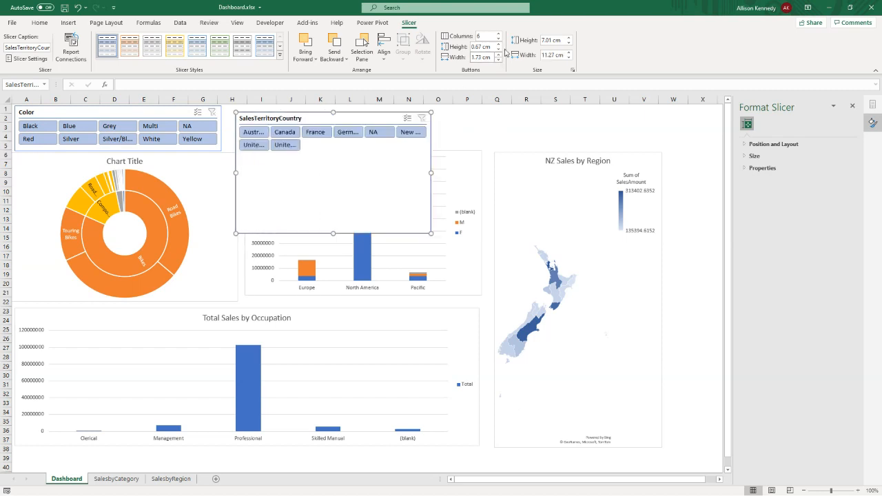
left_click(499, 40)
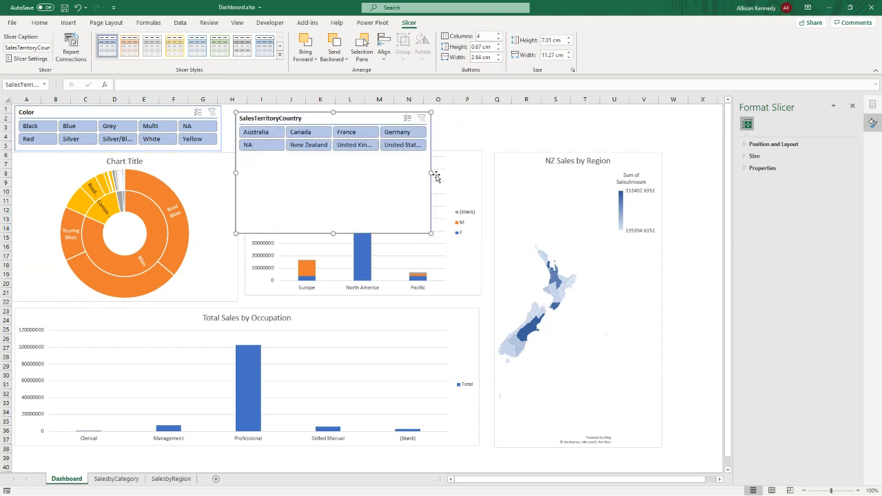
left_click_drag(333, 233, 326, 155)
left_click_drag(334, 124, 331, 118)
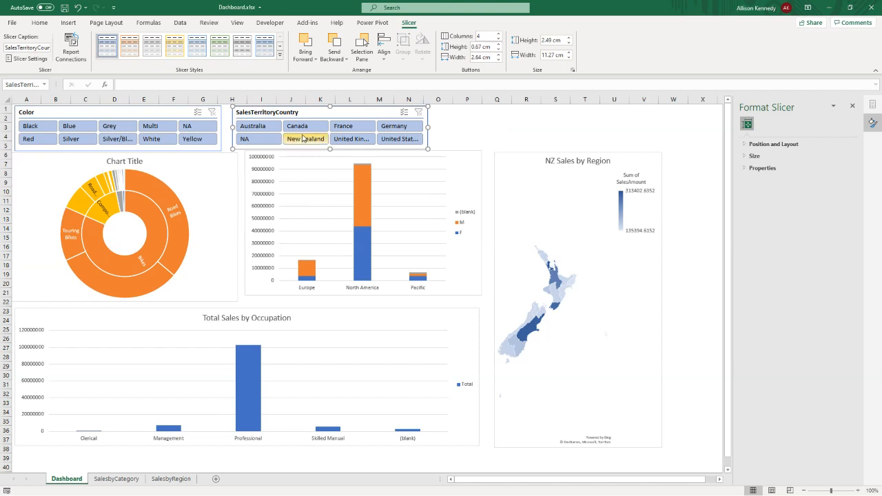
- Select Canada in the SalesTerritoryCountry slicer and connect that slicer to the Chart 2 and Chart 4 reports
left_click(304, 131)
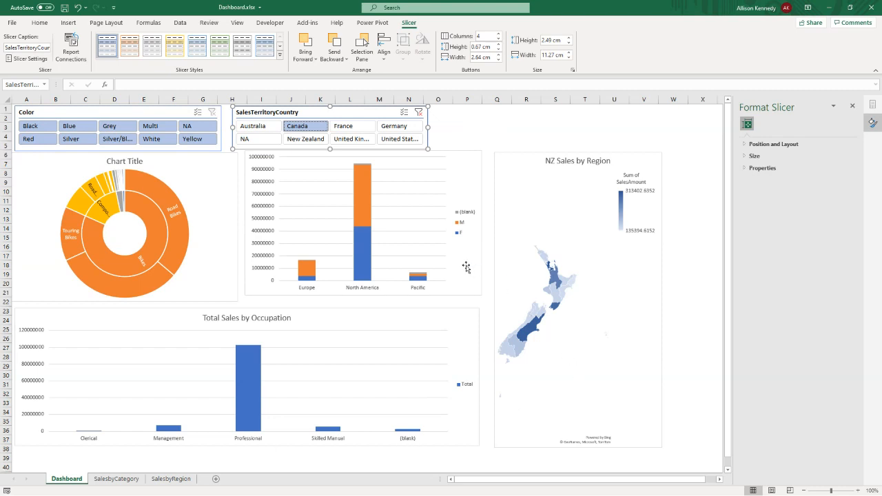
left_click(74, 54)
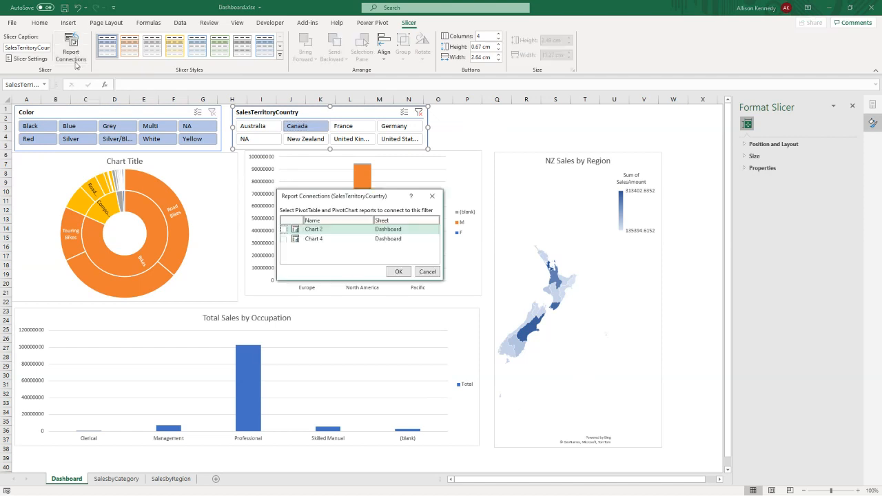
left_click(283, 229)
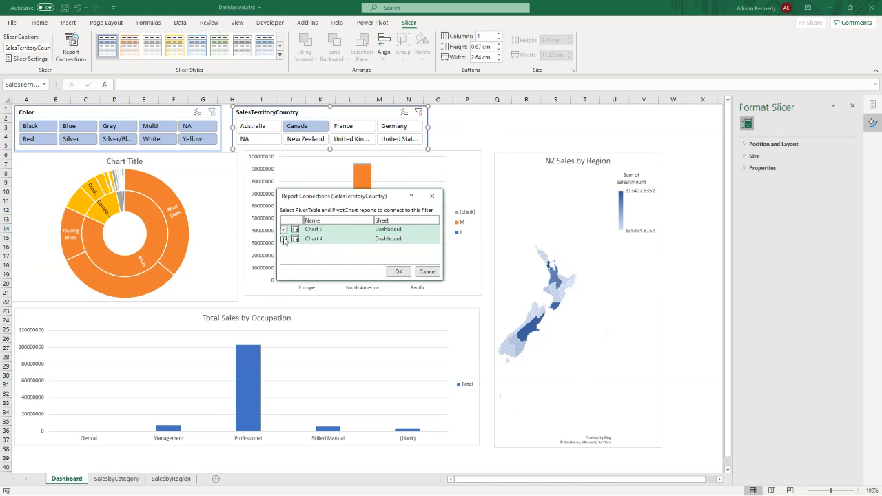
left_click(283, 239)
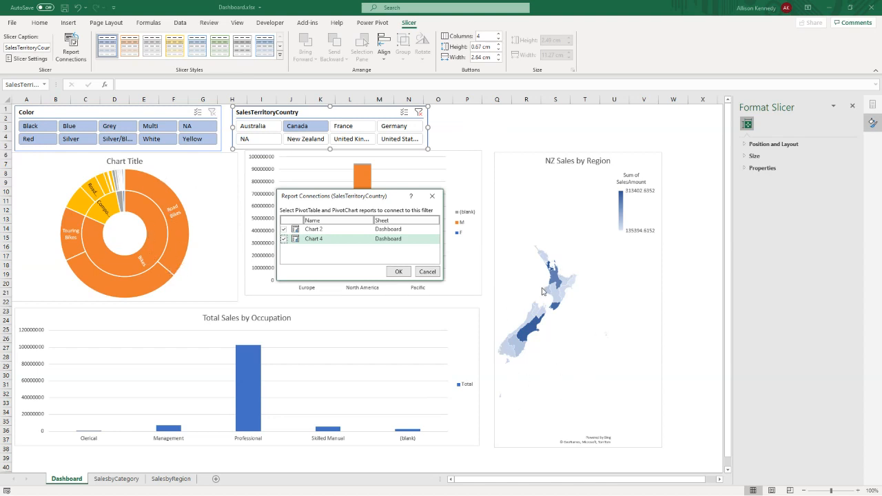
left_click(395, 274)
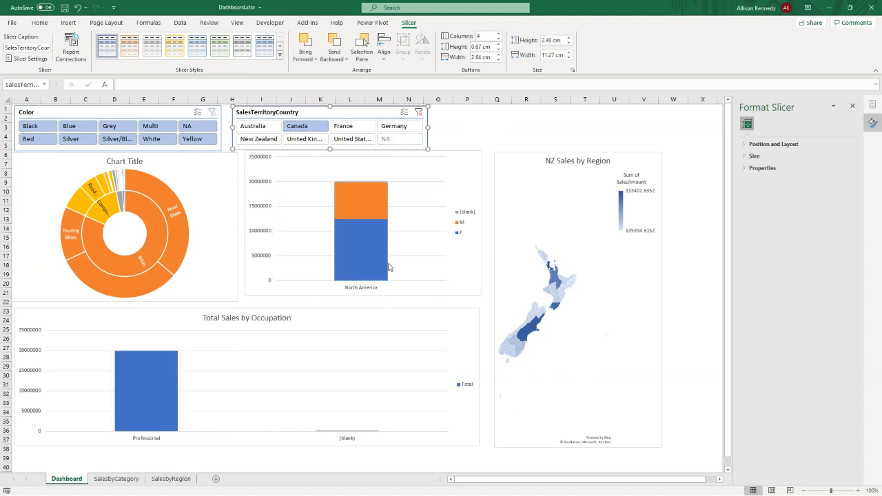
- Try the connected territory slicer by filtering the PivotCharts to France and to Germany in turn
left_click(348, 131)
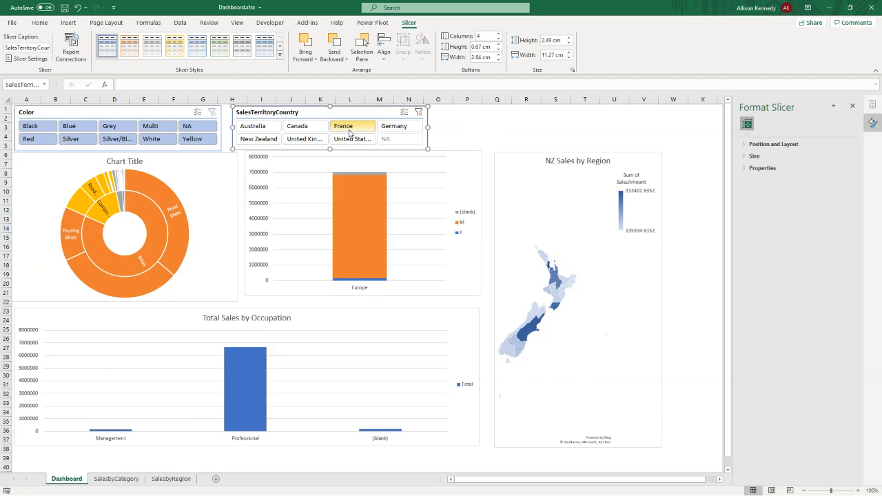
left_click(390, 129)
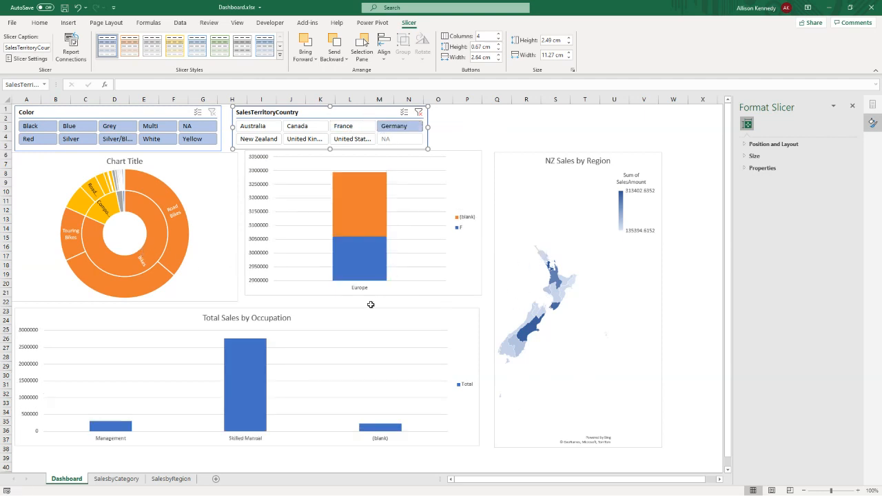
- Change the sunburst chart's title to "Sales by Category"
left_click(117, 167)
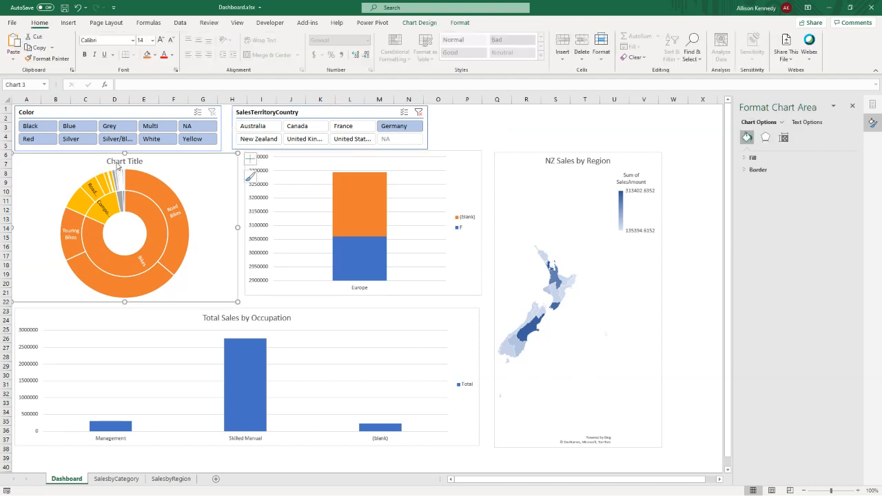
left_click(119, 160)
triple_click(120, 160)
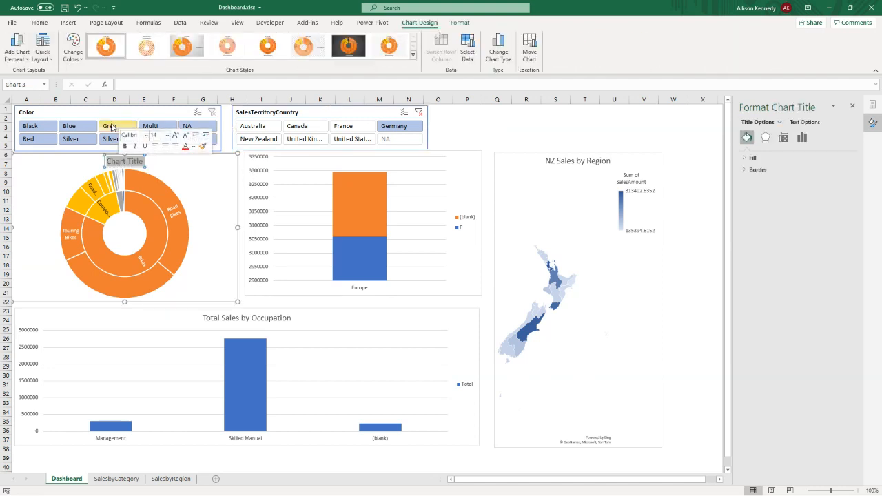
type("Sales by")
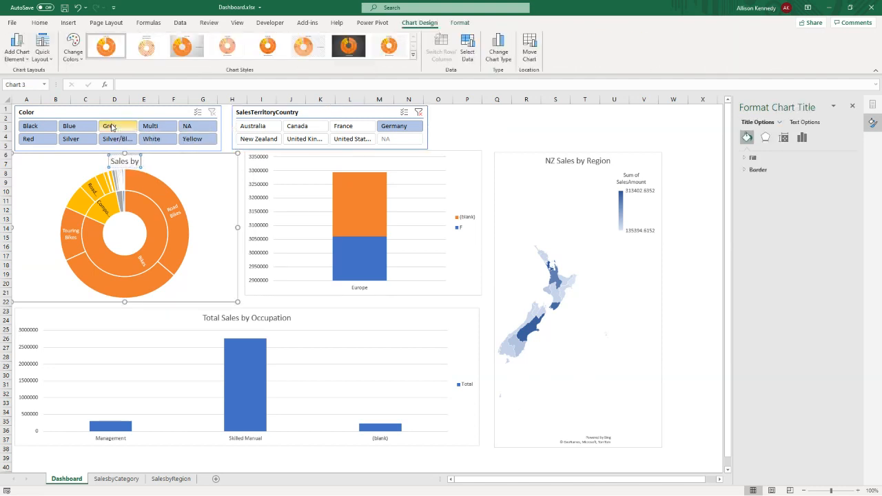
type(" Category")
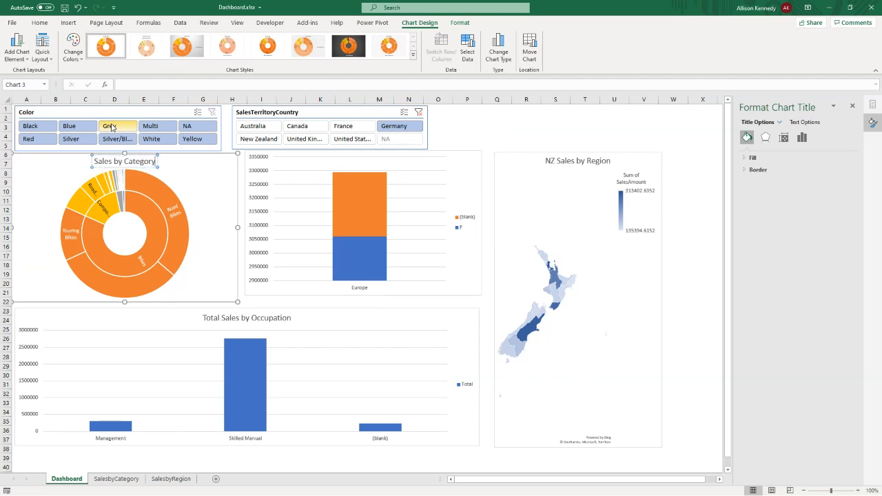
left_click(188, 175)
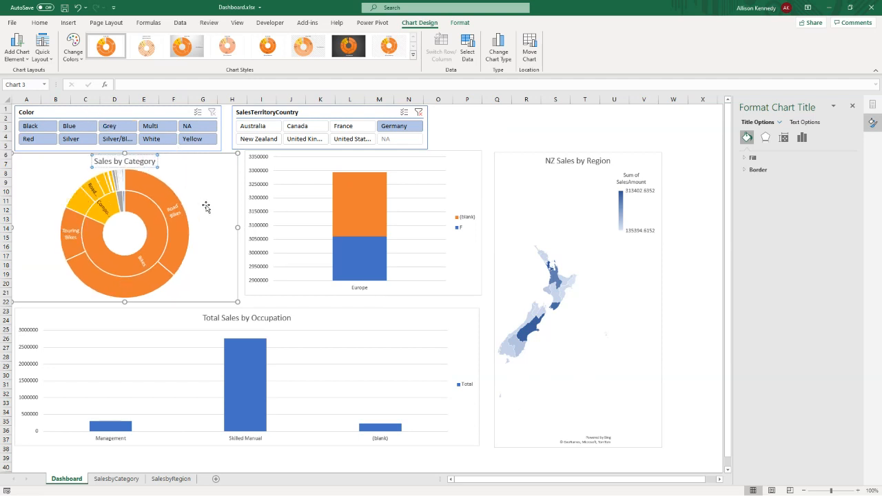
left_click(311, 115)
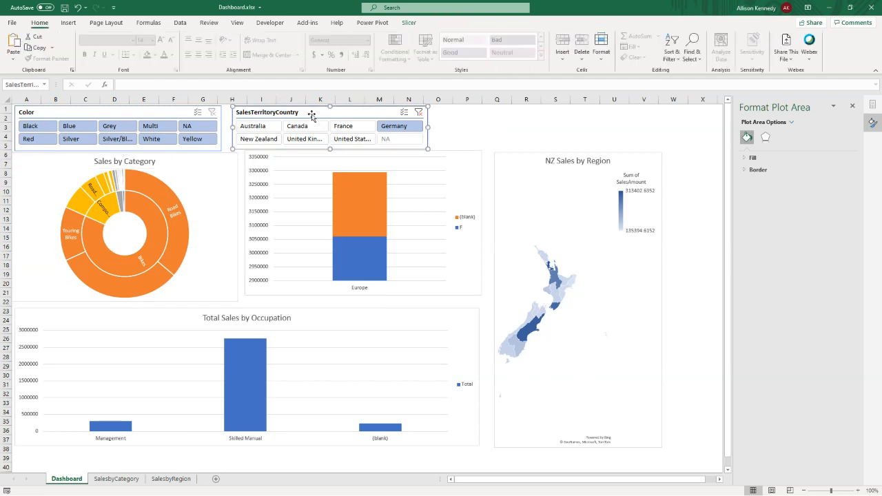
left_click(407, 24)
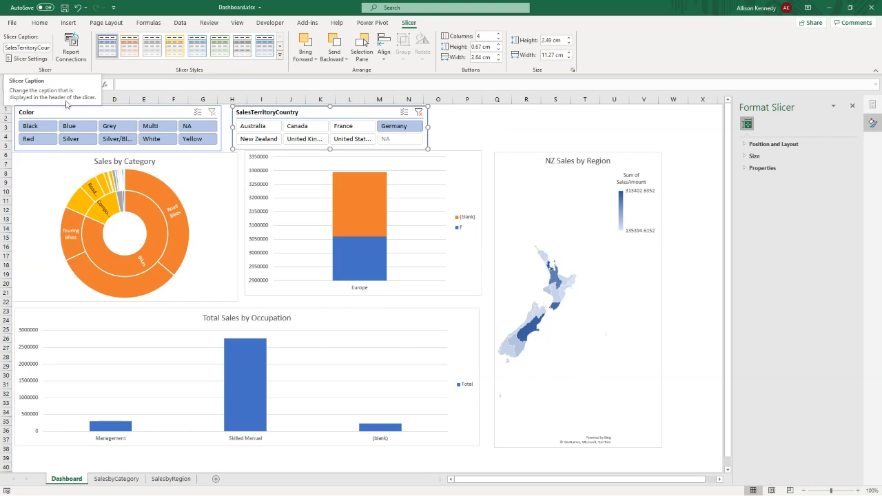
left_click(117, 478)
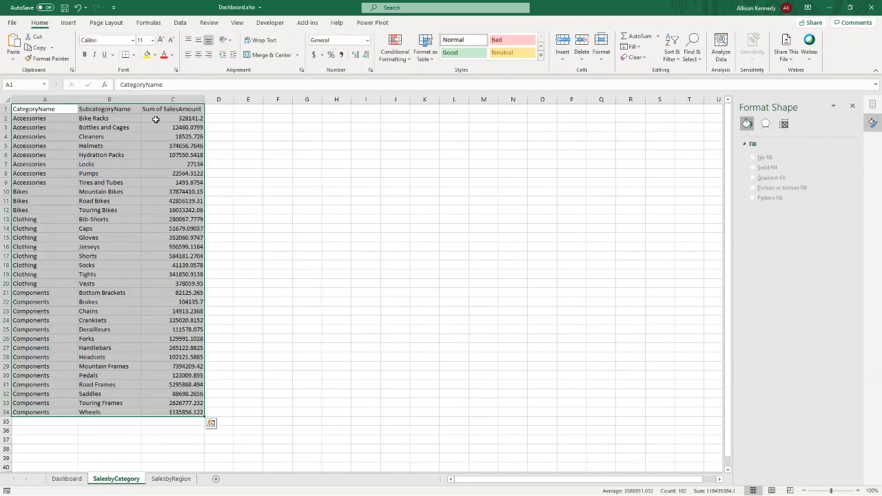
left_click(156, 119)
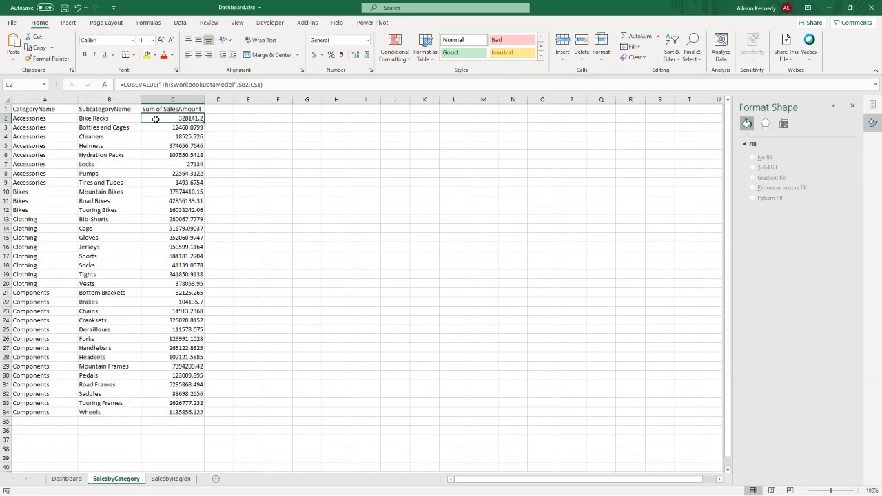
left_click(262, 85)
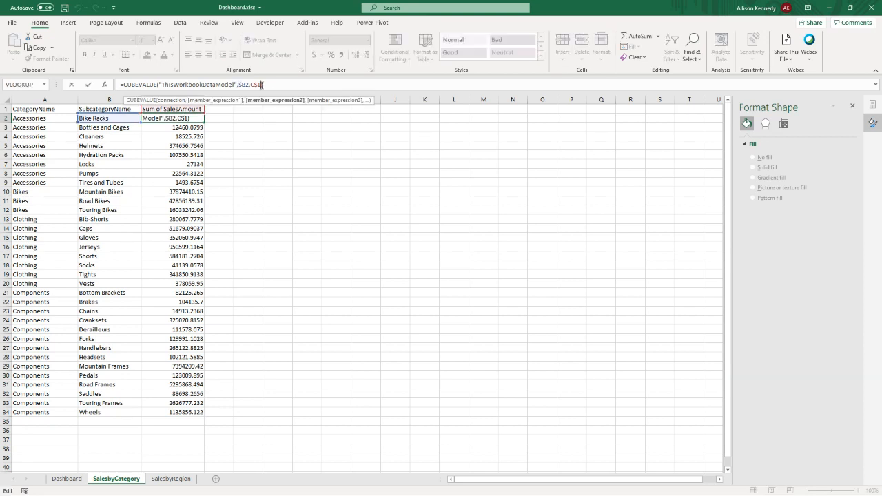
type(",")
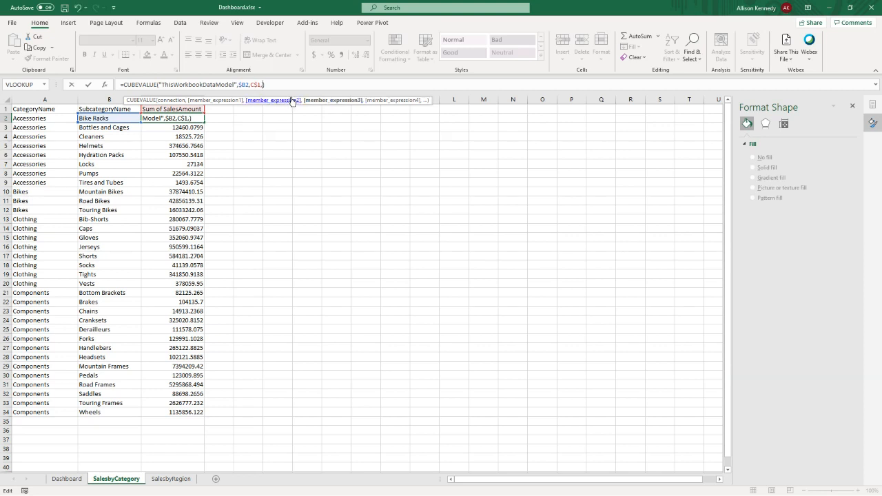
type("s")
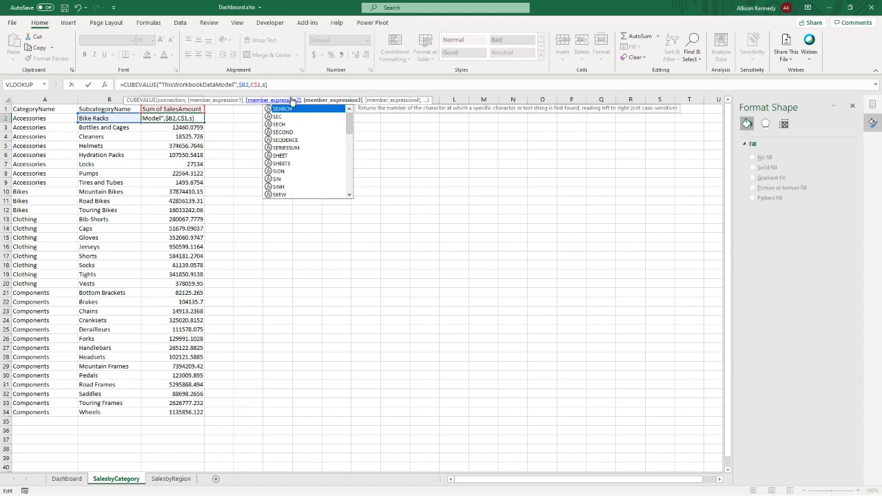
type("a")
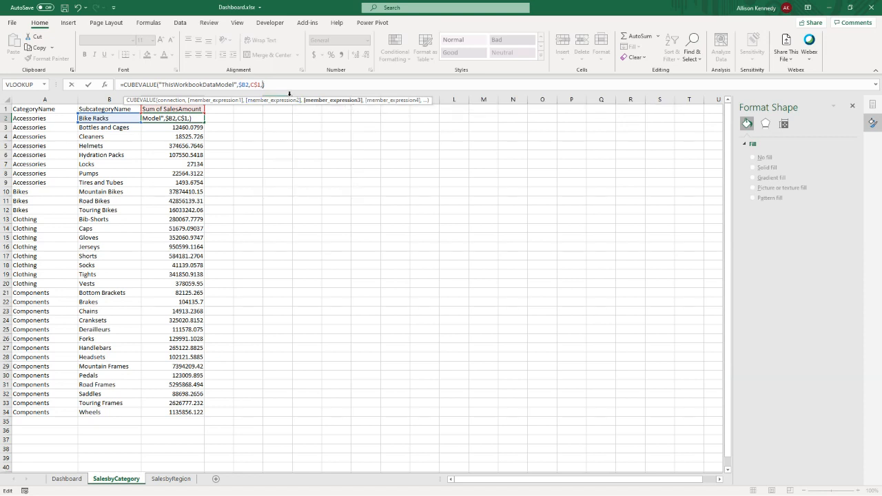
left_click(253, 136)
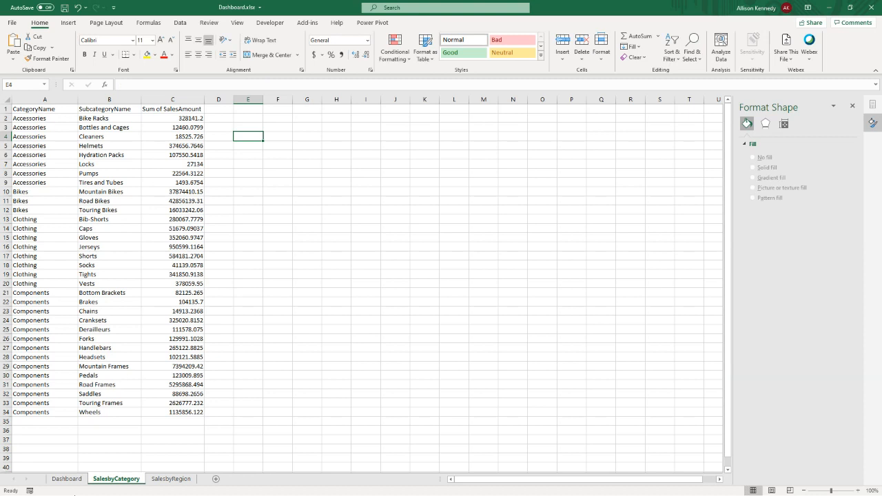
- Switch to the VanArsdel_Sales_Dashboard.xlsx workbook and examine the timeline and slicer arguments of the CUBEVALUE formula in D9 on the SalesbyState sheet
left_click(67, 478)
left_click(408, 22)
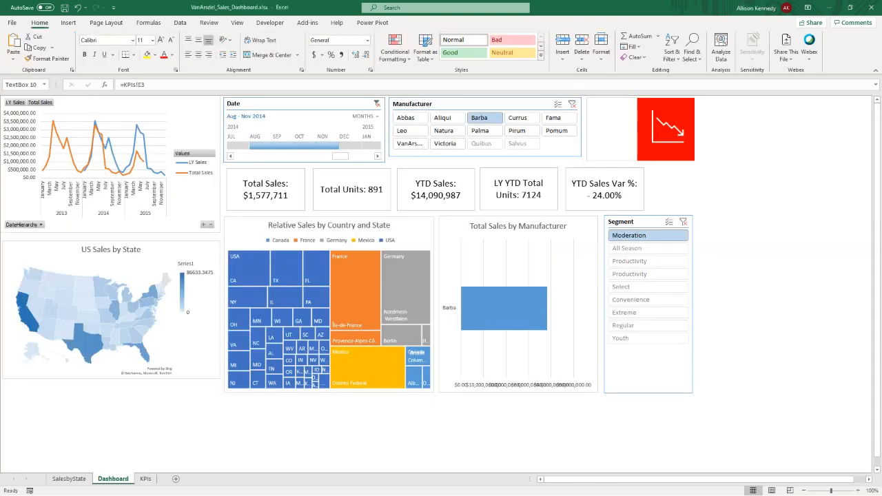
left_click(603, 189)
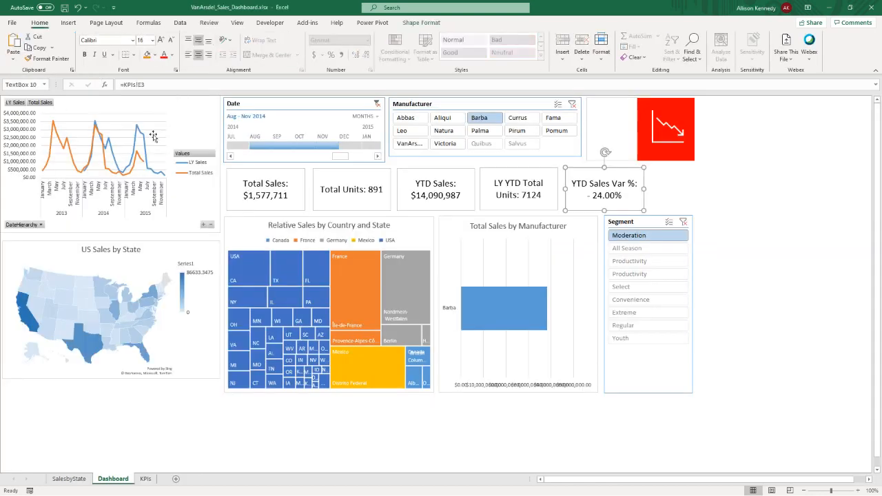
left_click(69, 479)
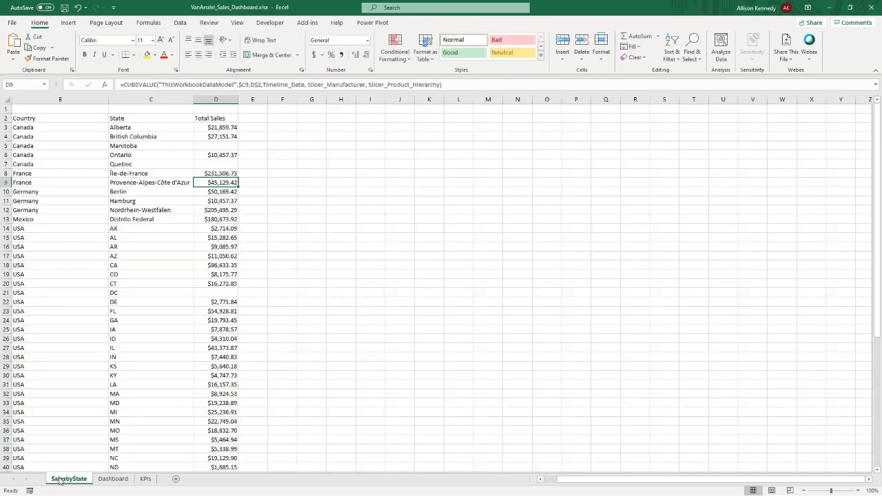
left_click(306, 84)
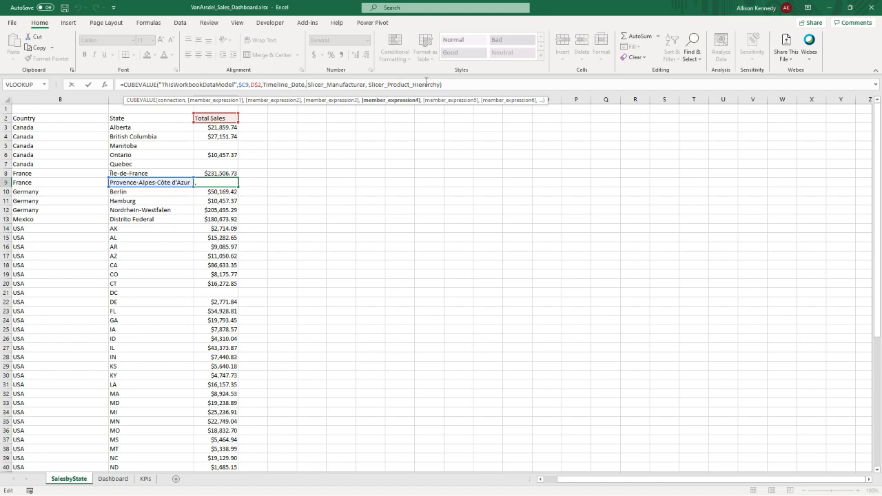
left_click(829, 12)
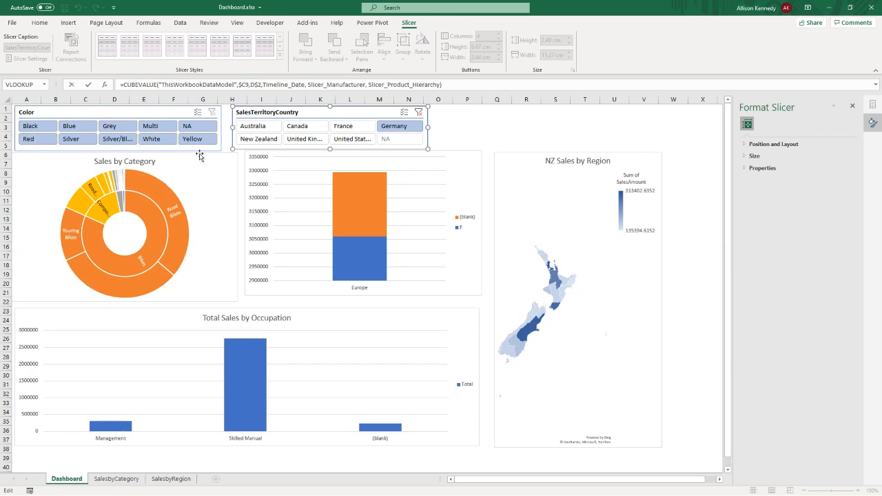
left_click(354, 127)
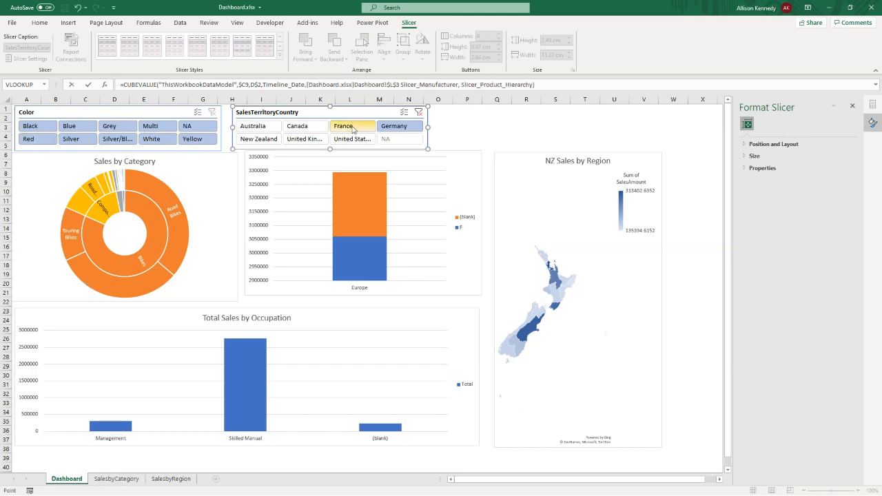
left_click(310, 129)
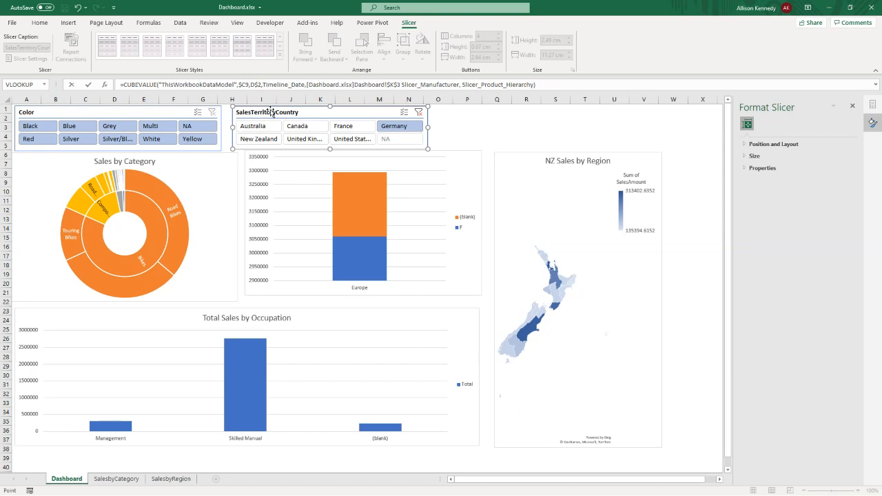
key("Escape")
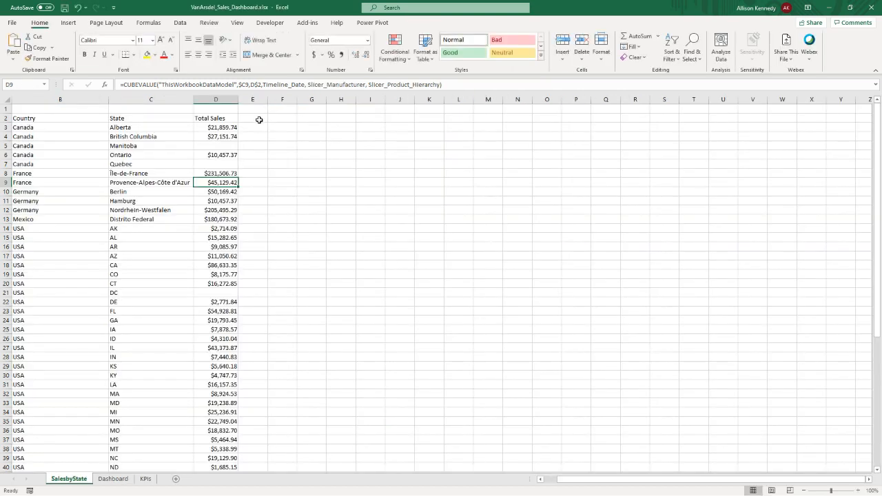
- Compare the CUBEVALUE formulas for the Canadian states in the Total Sales column, and return to the Dashboard.xlsx workbook
left_click(219, 128)
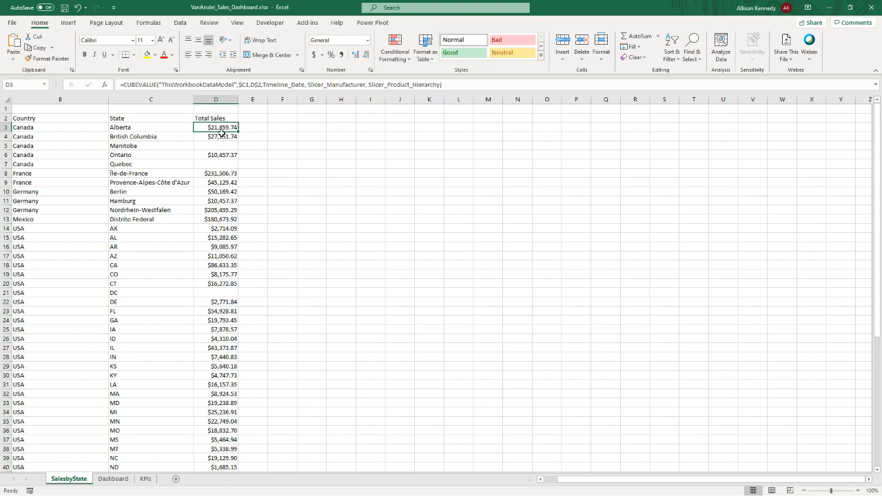
left_click(220, 136)
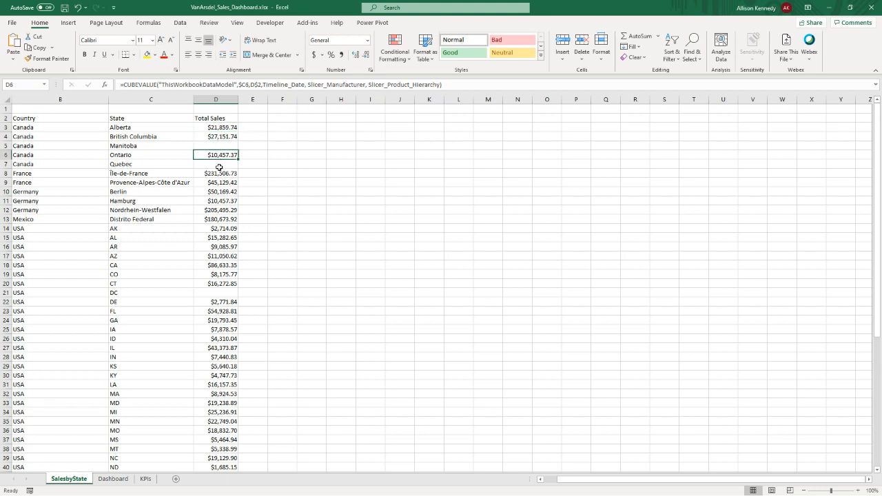
left_click(829, 14)
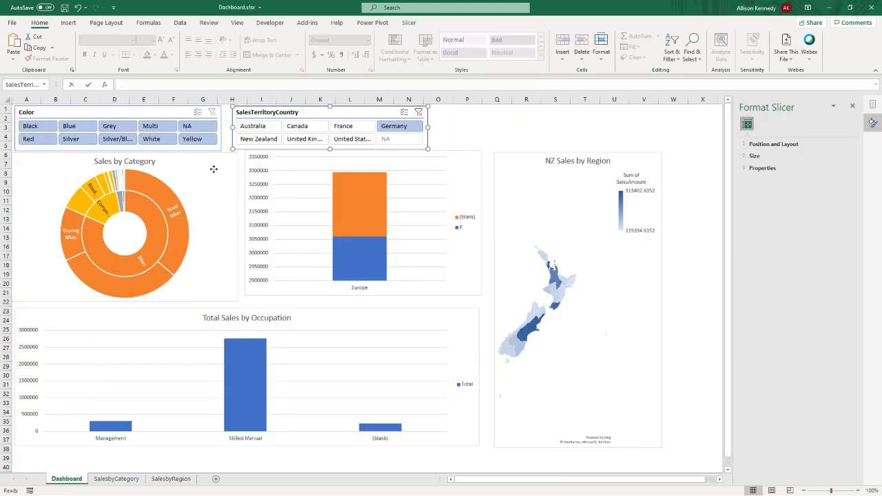
- Add Slicer_SalesTerritoryCountry as a further member expression to the CUBEVALUE formula in C2 on the SalesbyCategory sheet
left_click(215, 209)
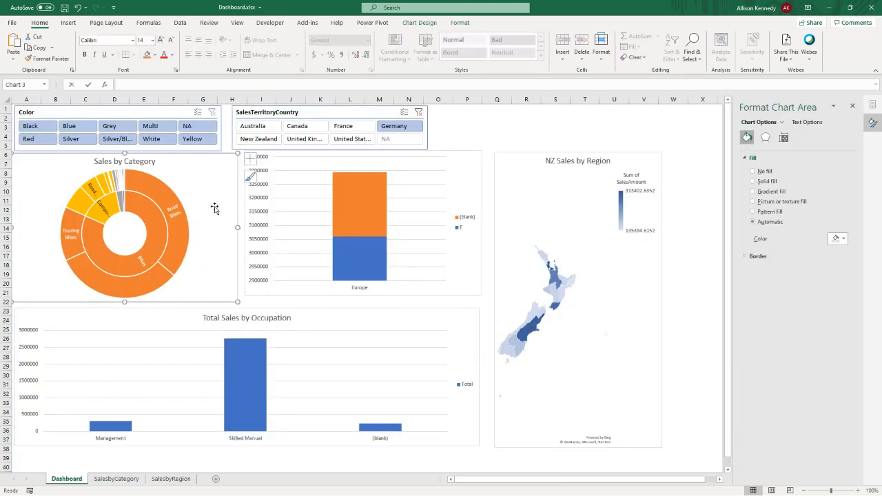
left_click(116, 478)
left_click(172, 118)
left_click(262, 84)
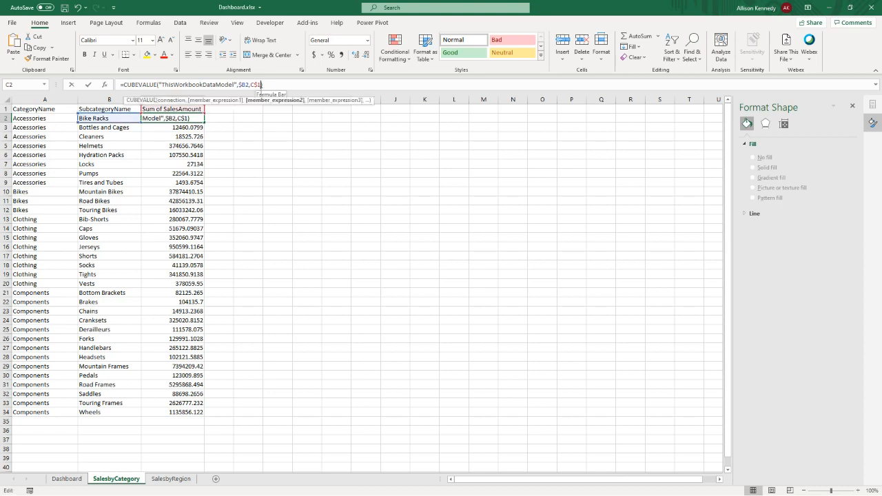
type(", Sl")
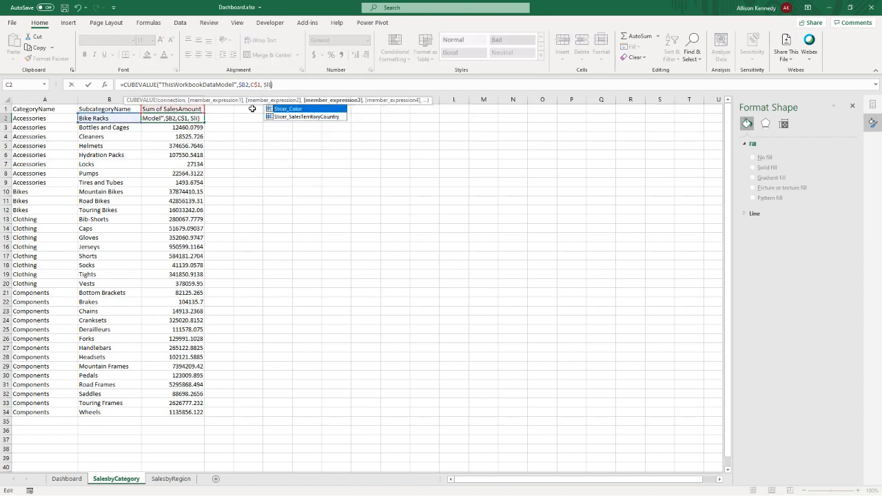
type("ic")
key("Down")
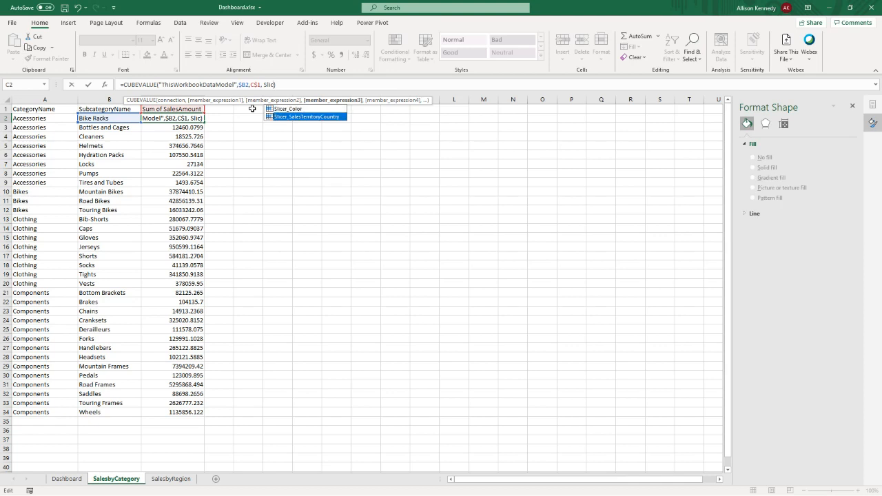
key("Tab")
type(")")
key("Return")
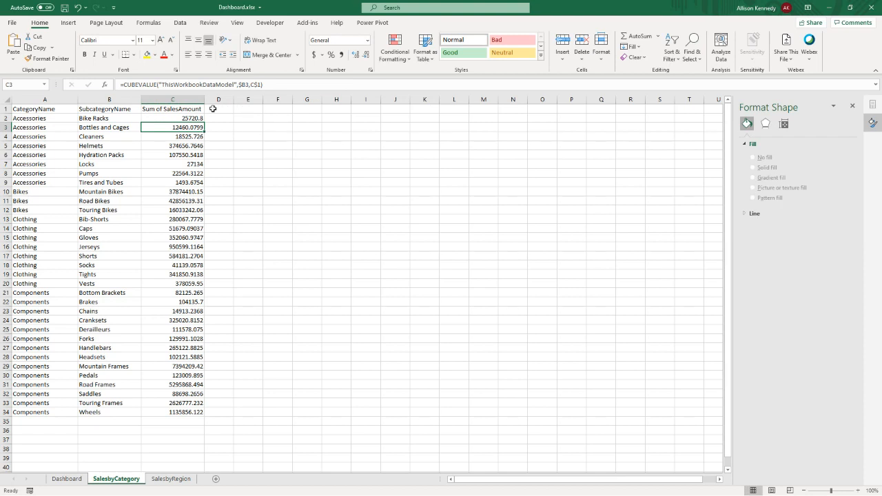
- Append Slicer_Color as another member expression after Slicer_SalesTerritoryCountry in the Bike Racks CUBEVALUE formula in C2
left_click(191, 118)
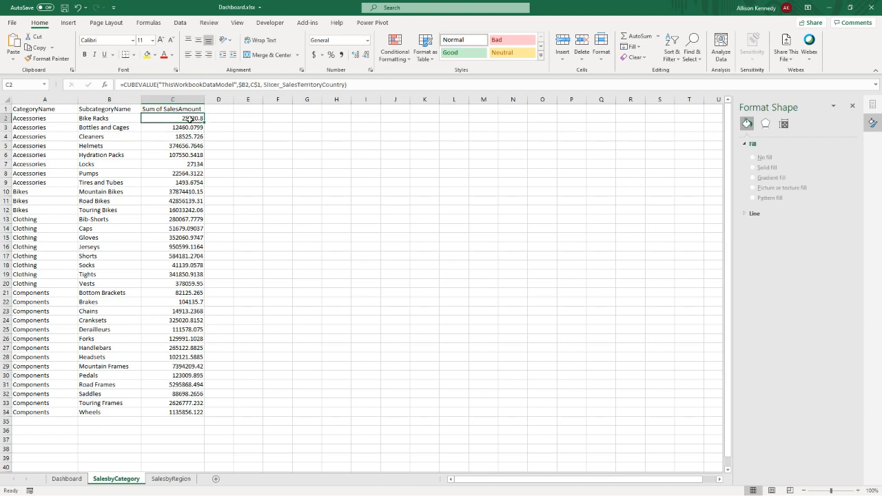
left_click(345, 84)
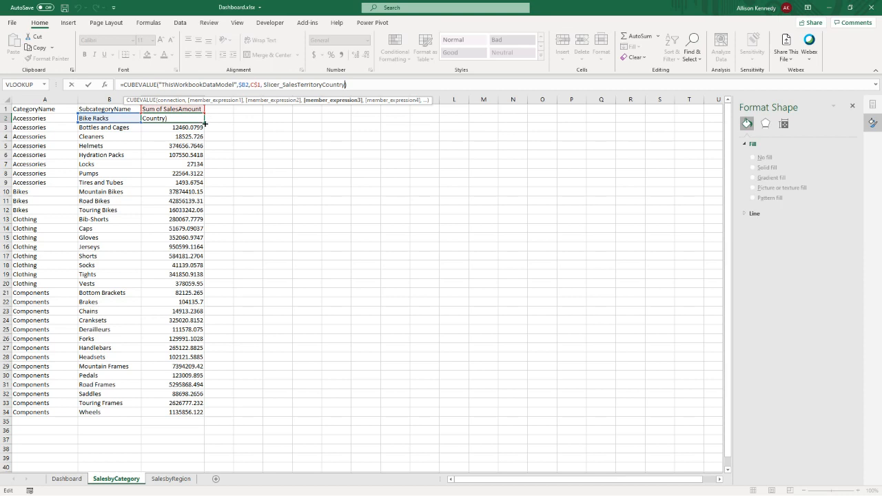
type(", s")
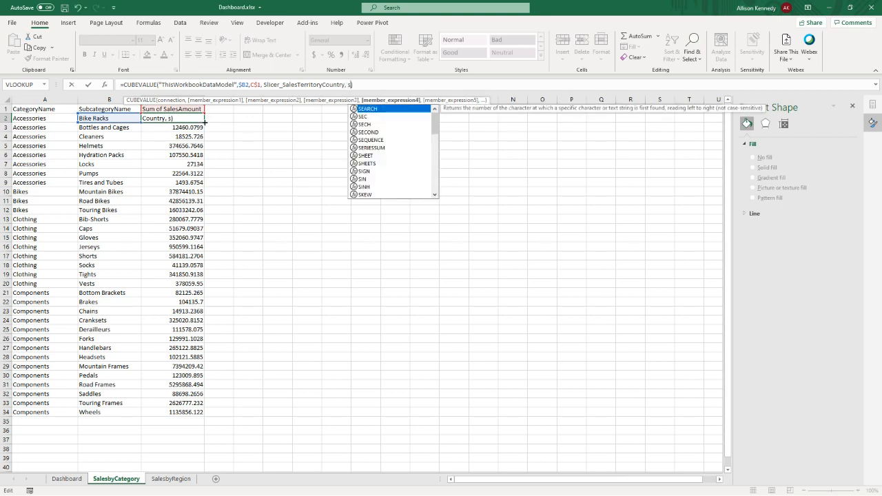
type("lic")
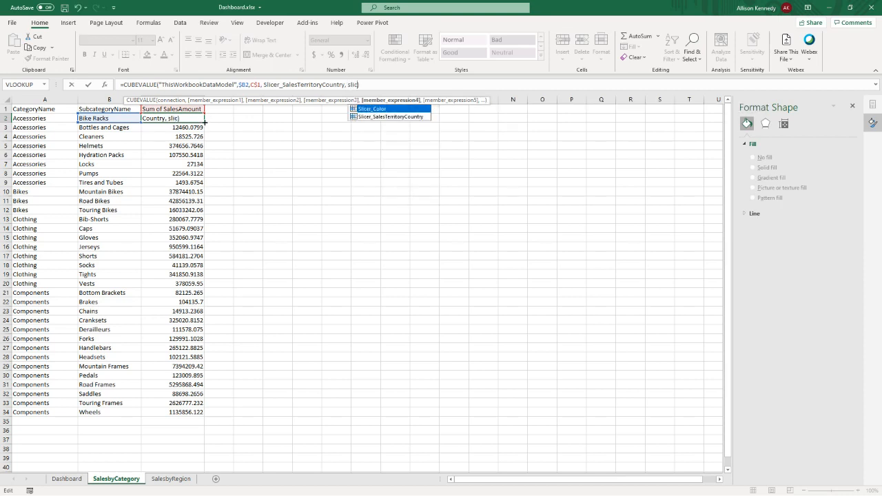
key("Tab")
key("Return")
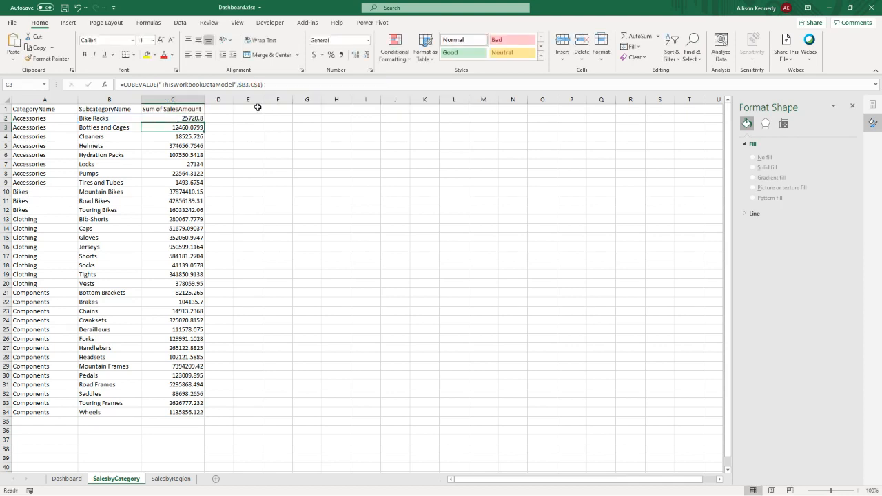
- Copy the C2 CUBEVALUE formula with both slicer arguments down through C34 and check the copied formula for Handlebars in C27
left_click(177, 119)
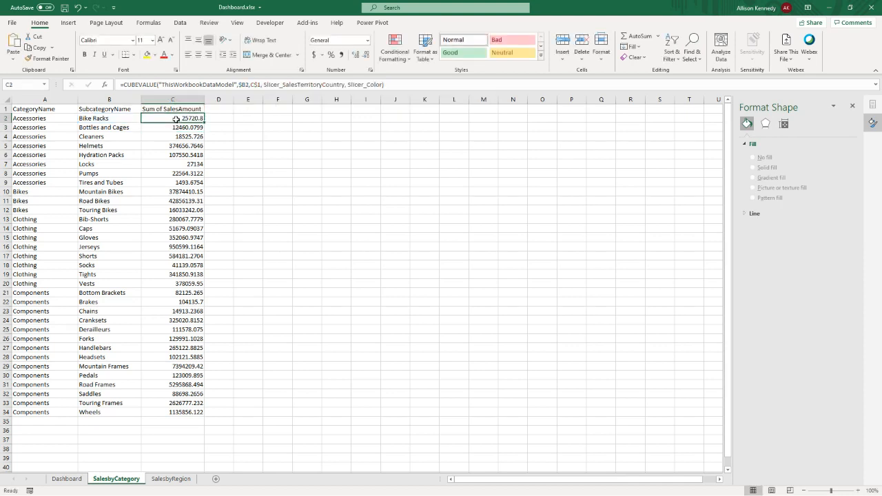
left_click(396, 88)
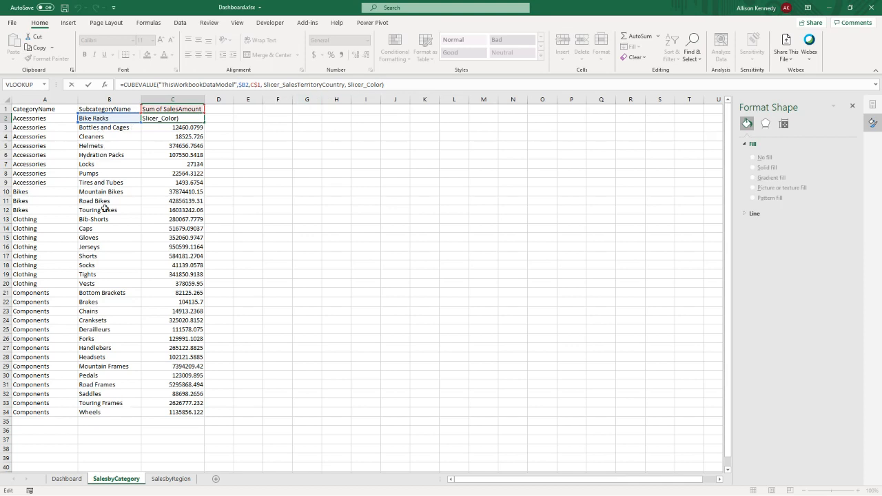
key("ctrl+Return")
double_click(205, 123)
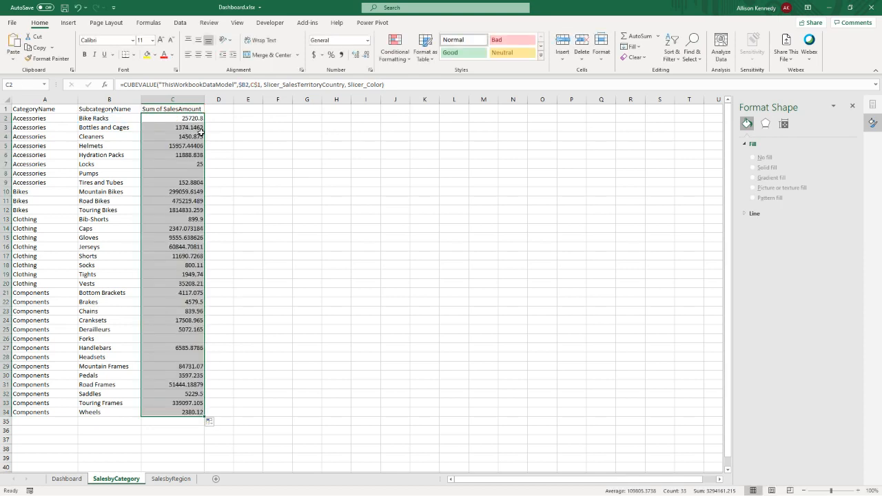
left_click(185, 347)
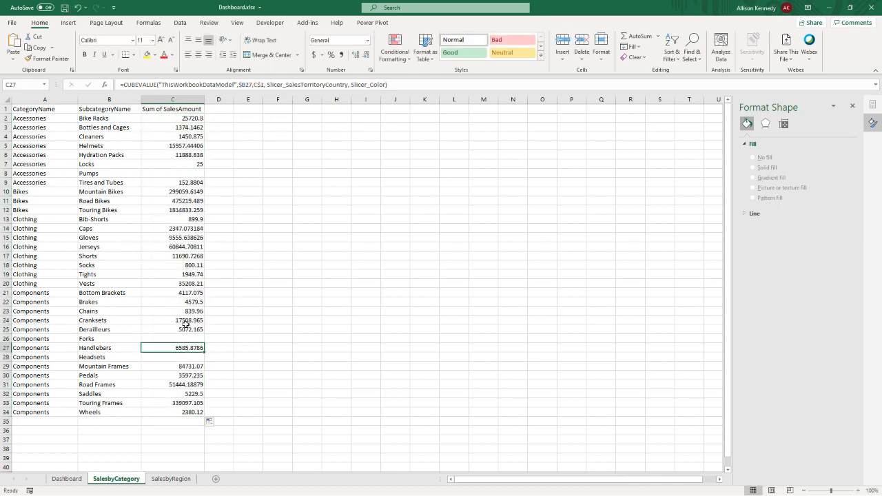
left_click(412, 85)
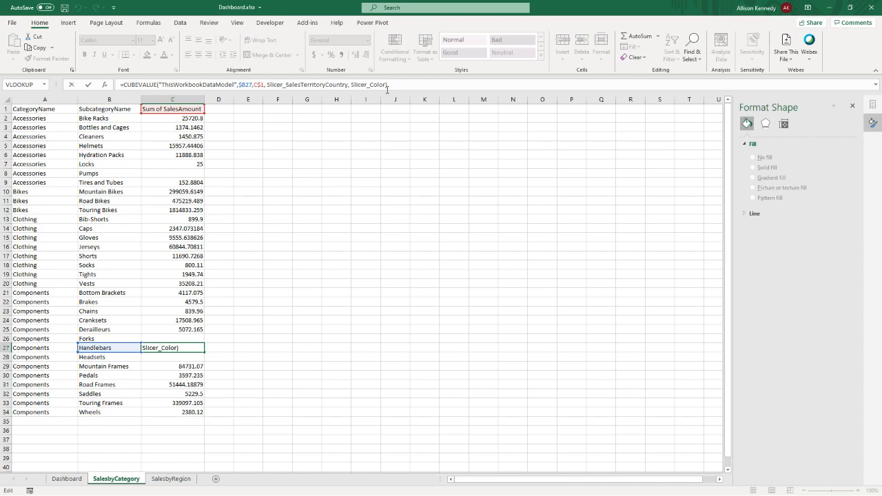
key("Return")
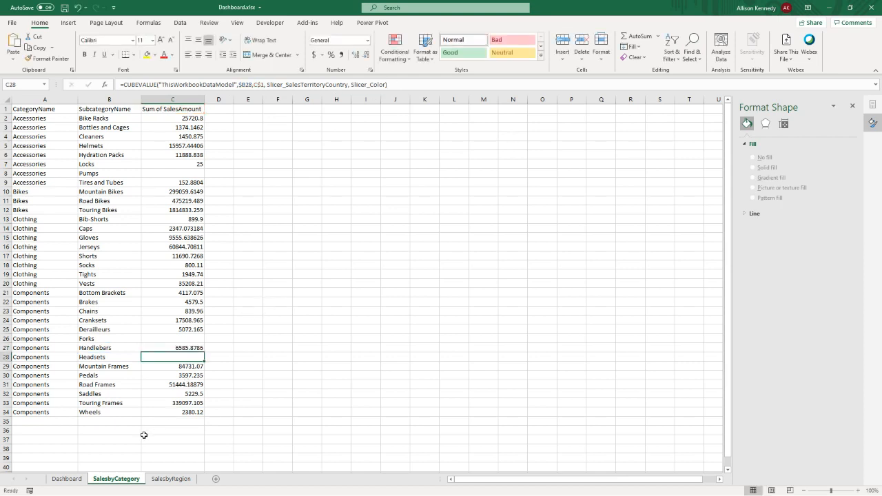
- Test the slicers on the Dashboard sheet by filtering to France, switching the country to Canada, and selecting Yellow as the color
left_click(67, 478)
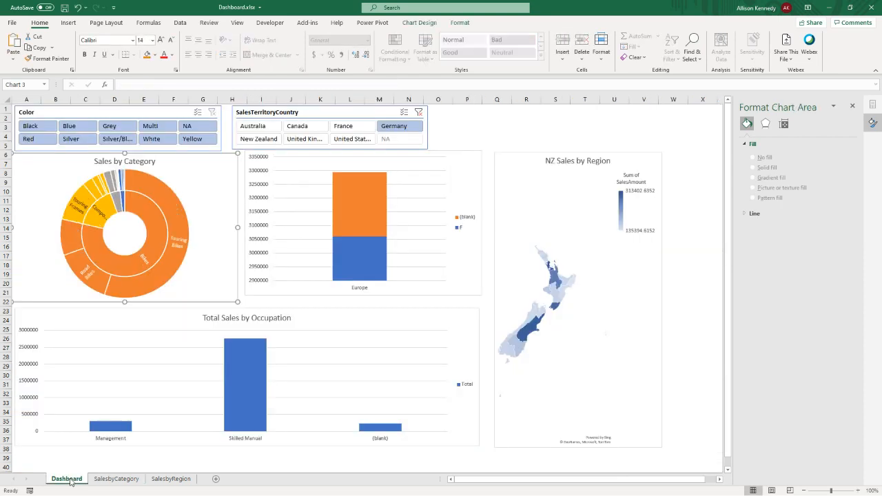
left_click(358, 127)
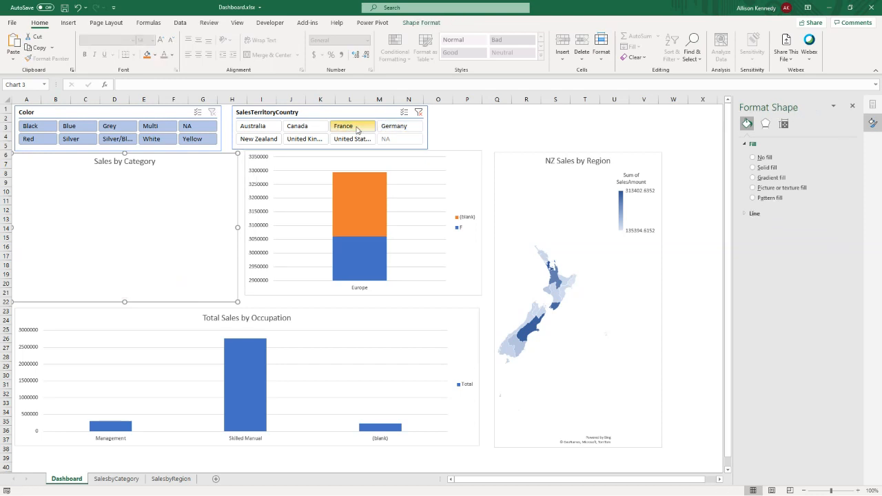
left_click(290, 127)
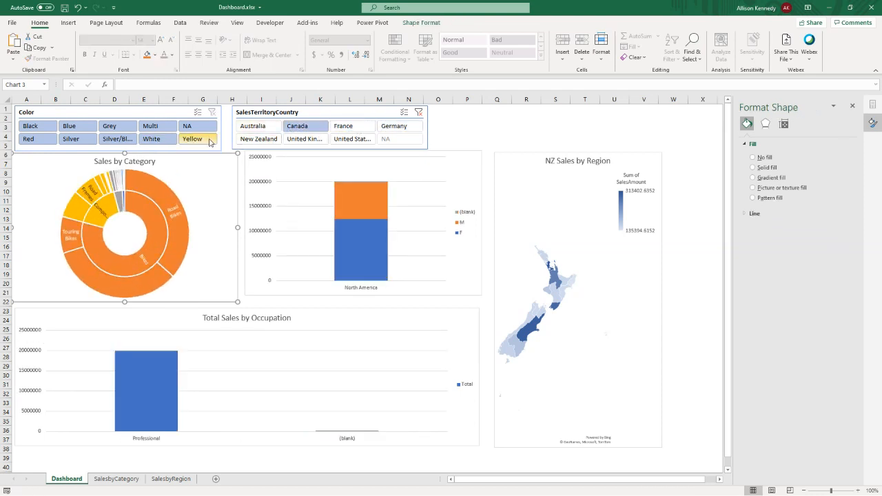
left_click(195, 139)
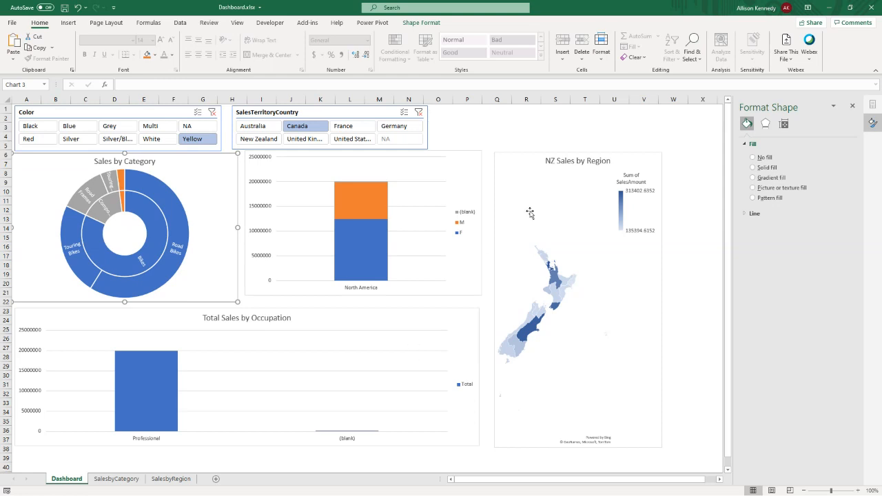
- Try adding Slicer_Color as a further member expression to the Auckland CUBEVALUE formula in B4 on the SalesbyRegion sheet
left_click(545, 195)
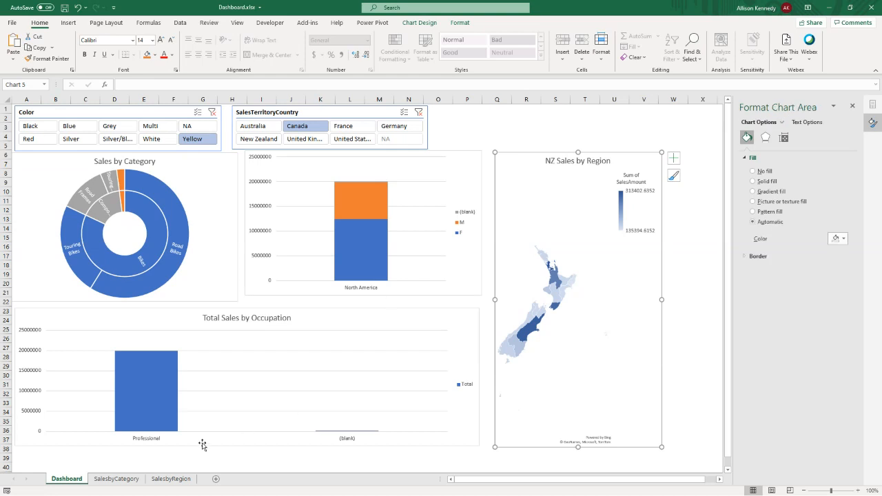
left_click(170, 478)
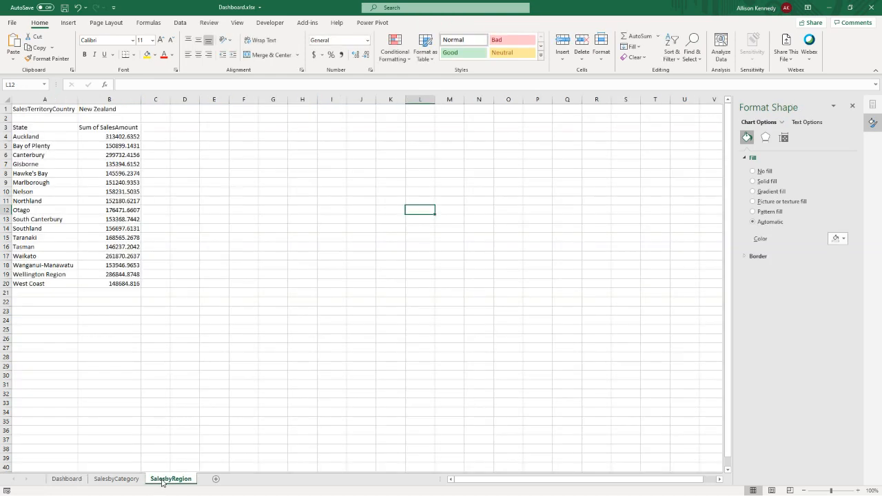
left_click(87, 139)
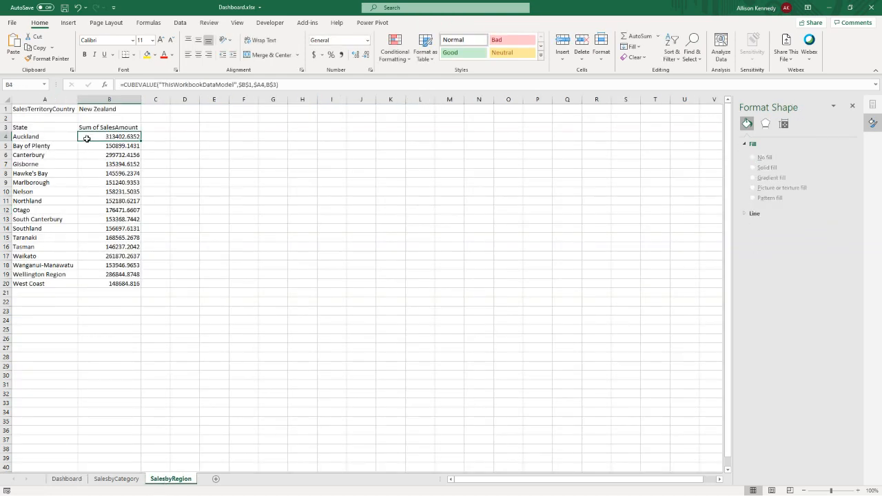
left_click(279, 84)
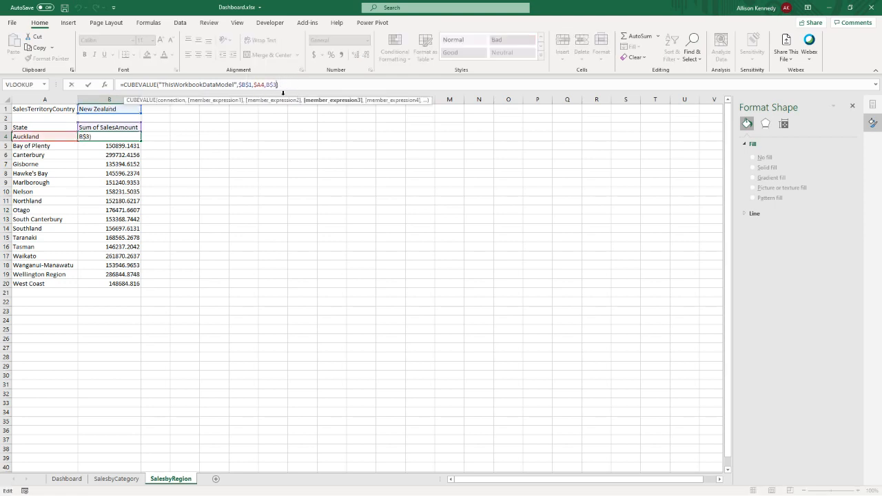
type(", ")
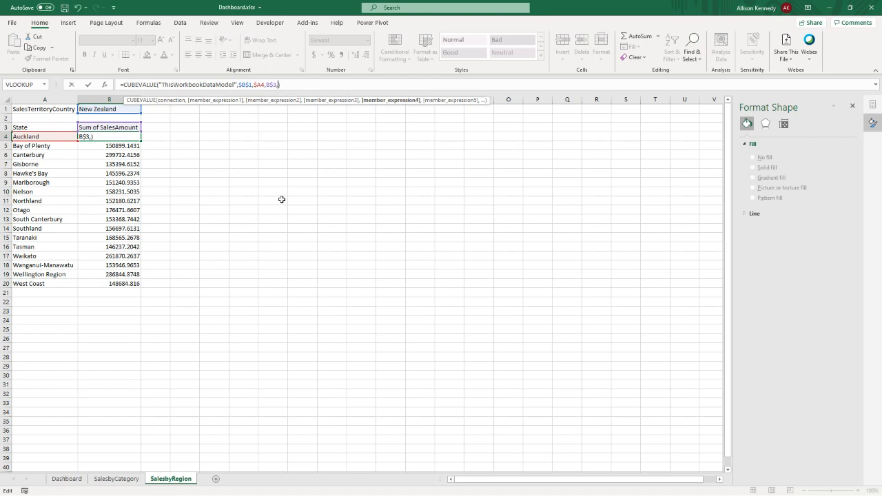
type("Sli")
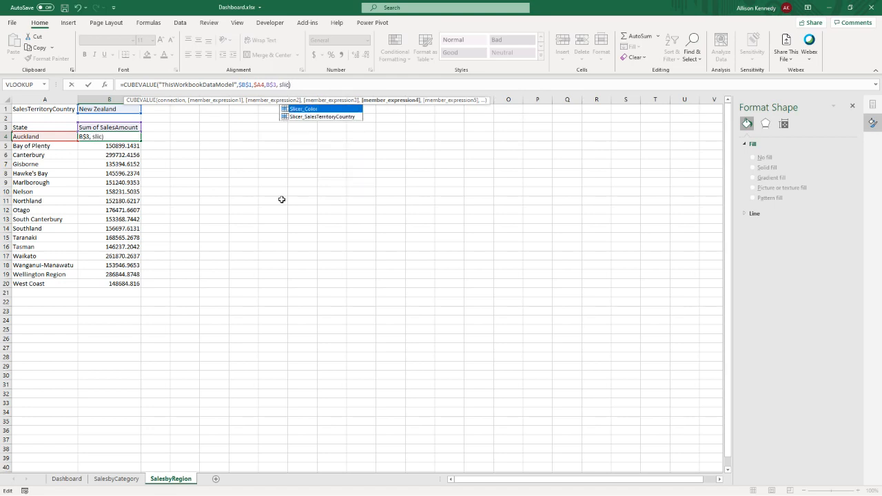
key("Tab")
- Try appending Slicer_SalesTerritoryCountry after Slicer_Color in the Auckland CUBEVALUE formula in B4 and commit the formula
type(", sli")
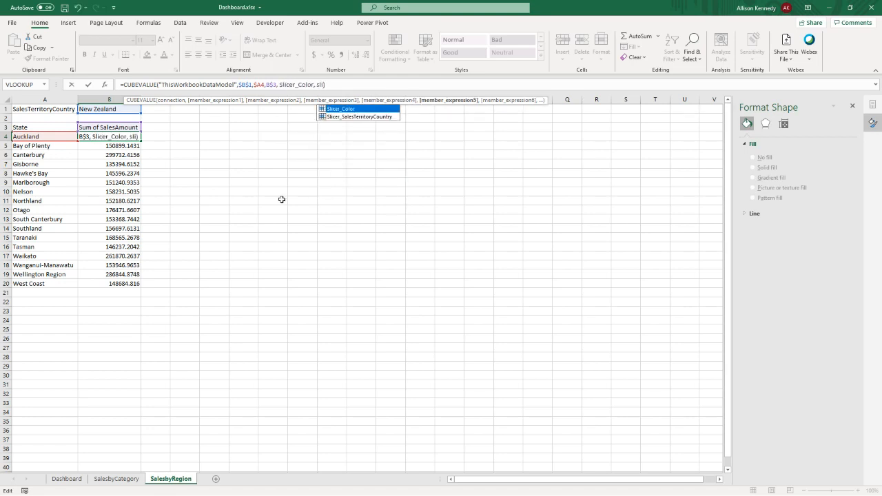
type(")")
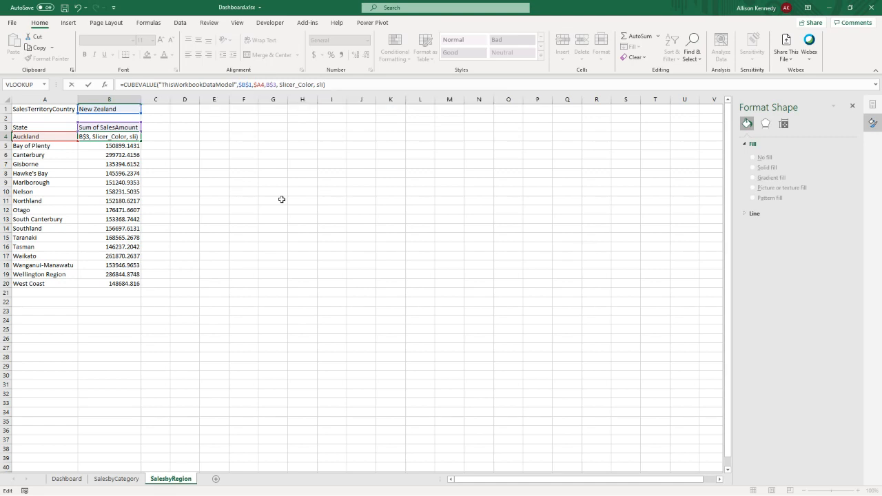
key("Left")
type("cer_SalesTerritoryCountry")
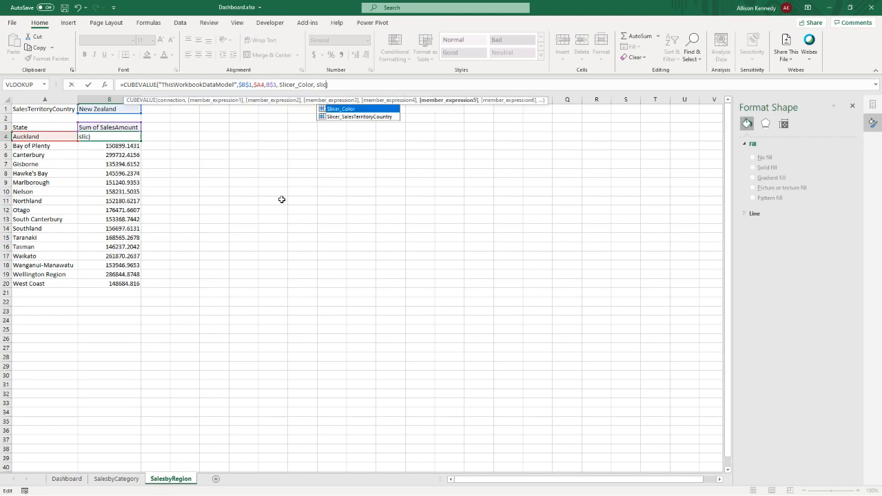
key("Down")
key("Tab")
key("Return")
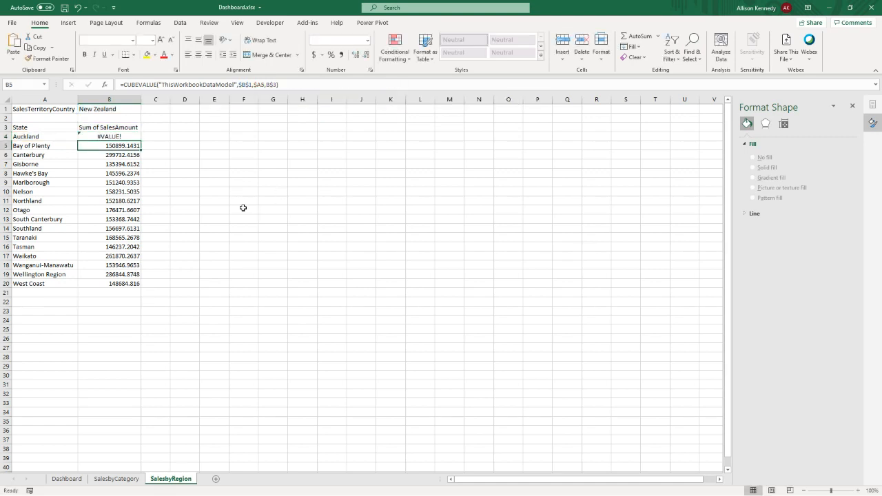
- Reopen the Auckland CUBEVALUE formula in B4 to check its slicer arguments, and dismiss the memory errors
left_click(131, 137)
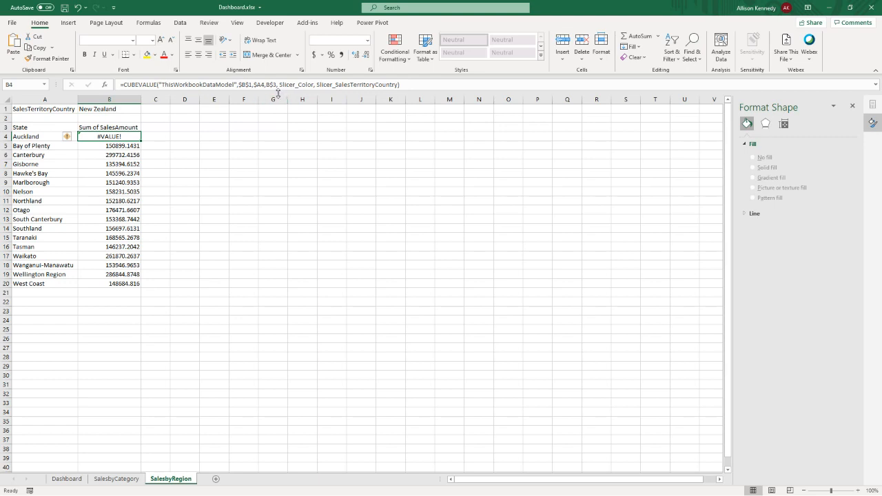
left_click(385, 86)
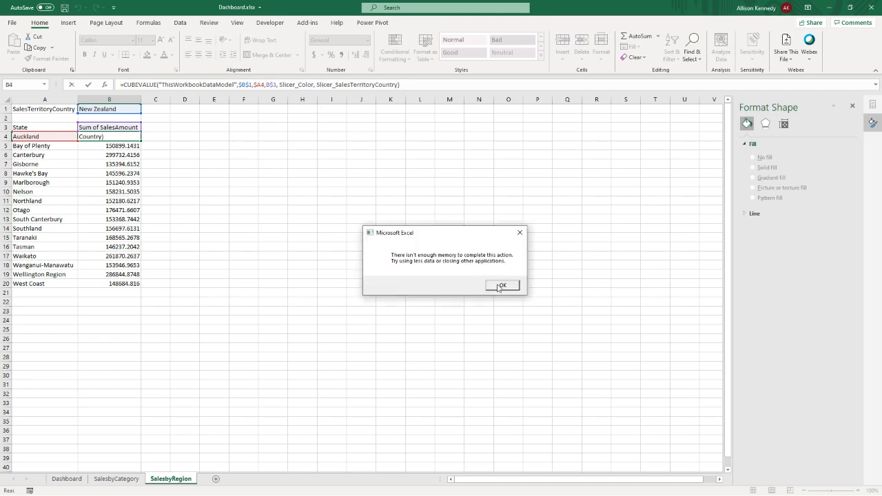
left_click(500, 285)
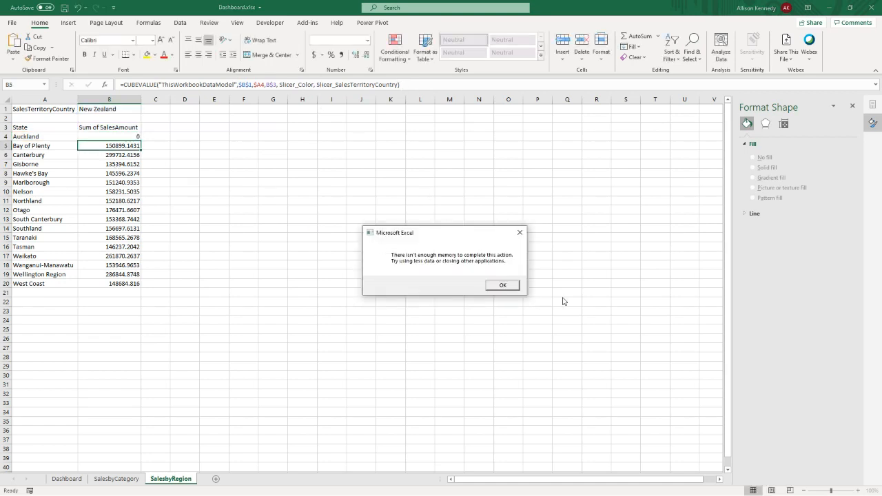
left_click(500, 285)
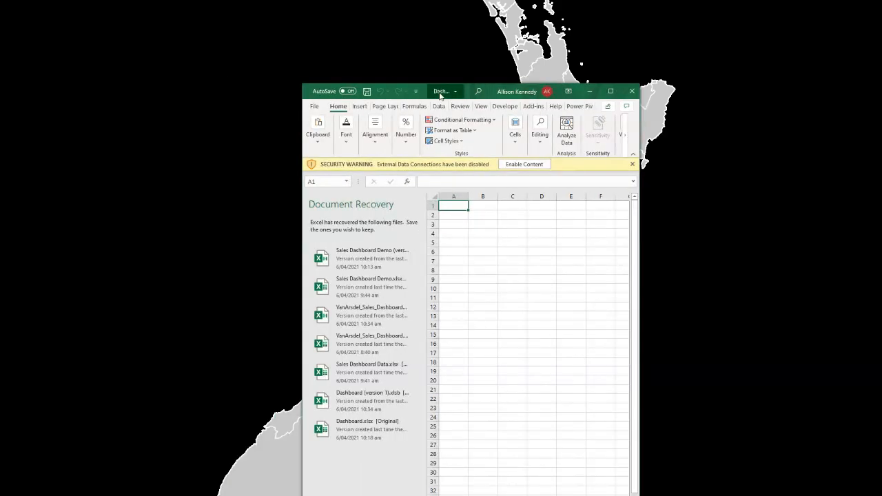
- Open the recovered Dashboard (version 1).xlsb with its external data connections enabled, and discard the remaining recovered files
double_click(441, 95)
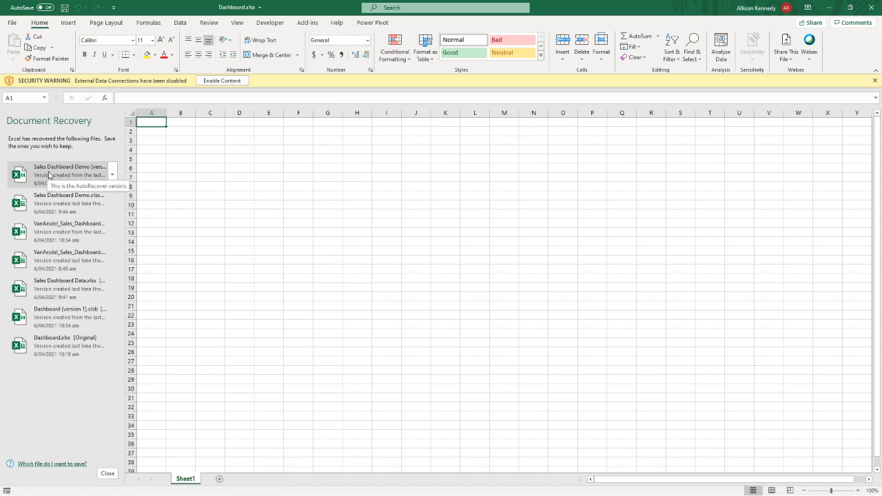
left_click(77, 324)
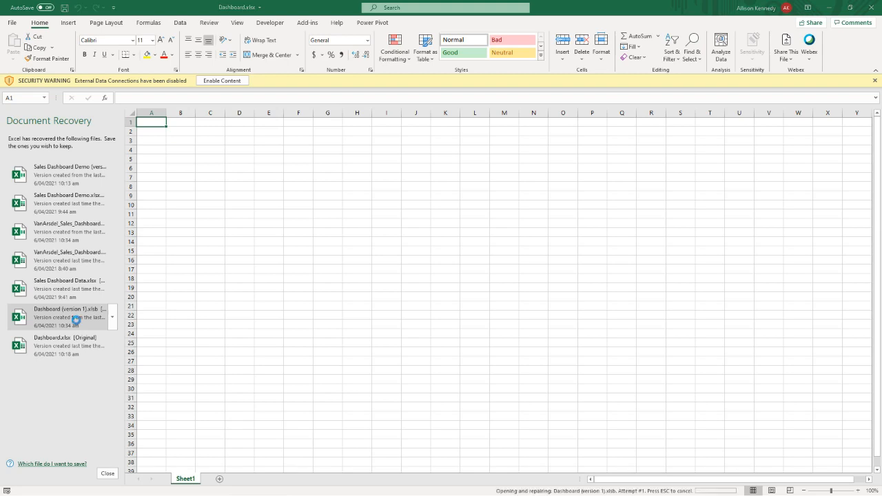
left_click(222, 81)
left_click(107, 473)
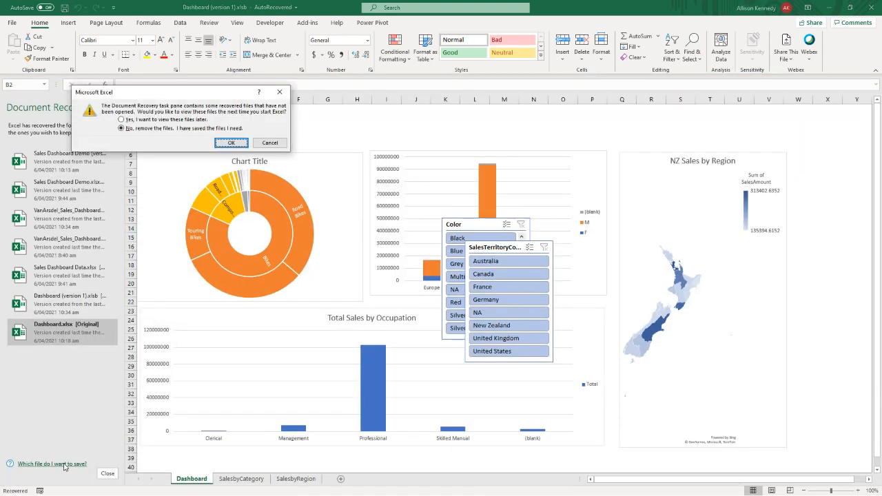
left_click(231, 142)
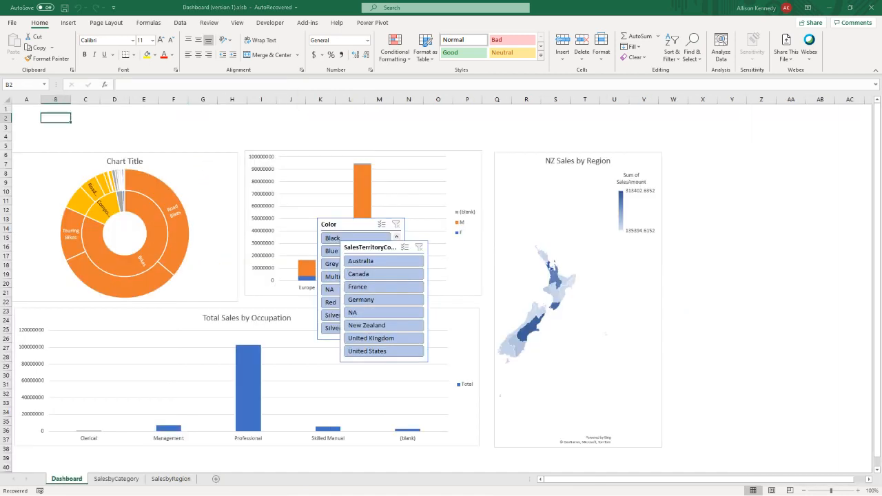
- Move the Color and SalesTerritoryCountry slicers to the upper area of the dashboard and arrange the SalesTerritoryCountry buttons in 4 columns
left_click_drag(342, 225, 39, 119)
left_click_drag(369, 250, 171, 120)
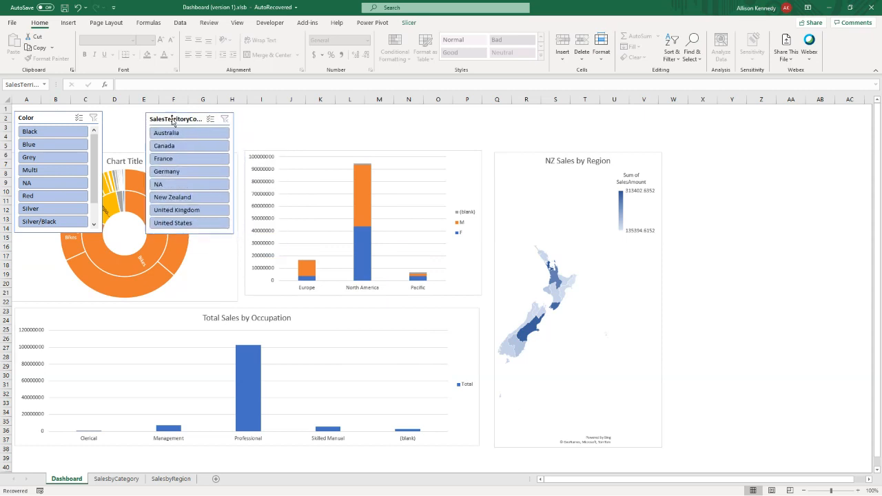
left_click(408, 22)
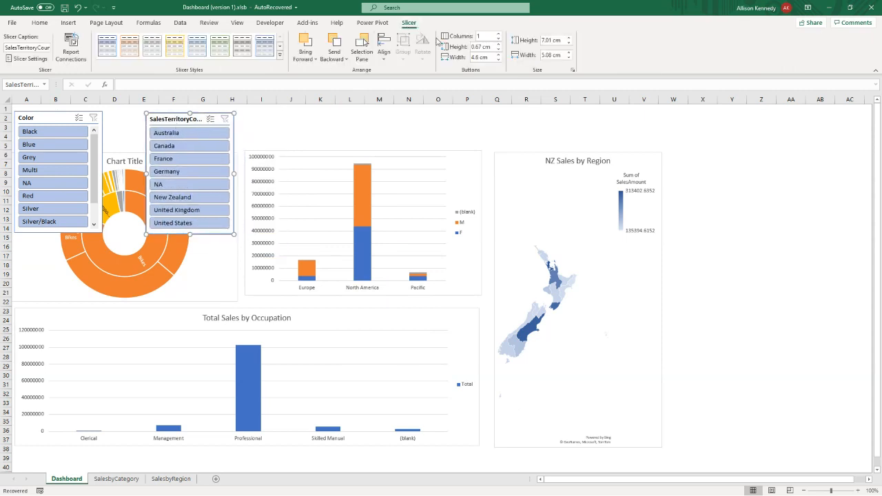
left_click(500, 34)
left_click(499, 33)
left_click(500, 33)
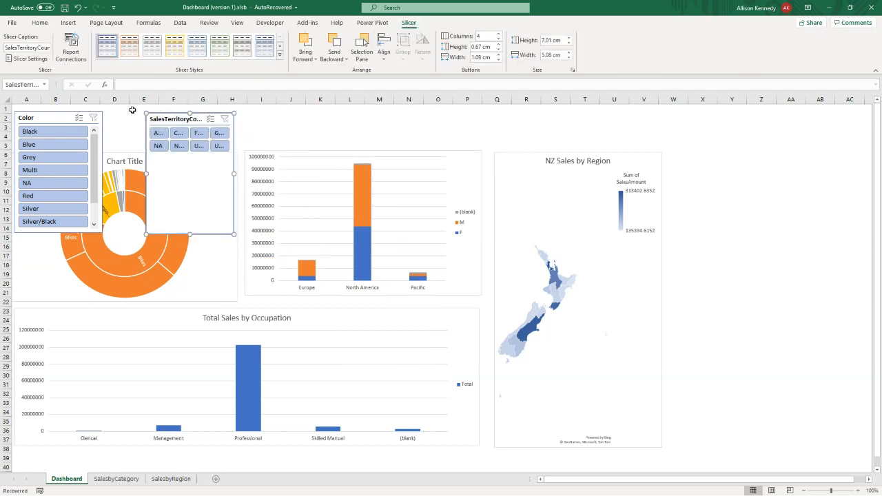
- Arrange the Color slicer's buttons in 5 columns
left_click(61, 118)
left_click(499, 34)
left_click(498, 33)
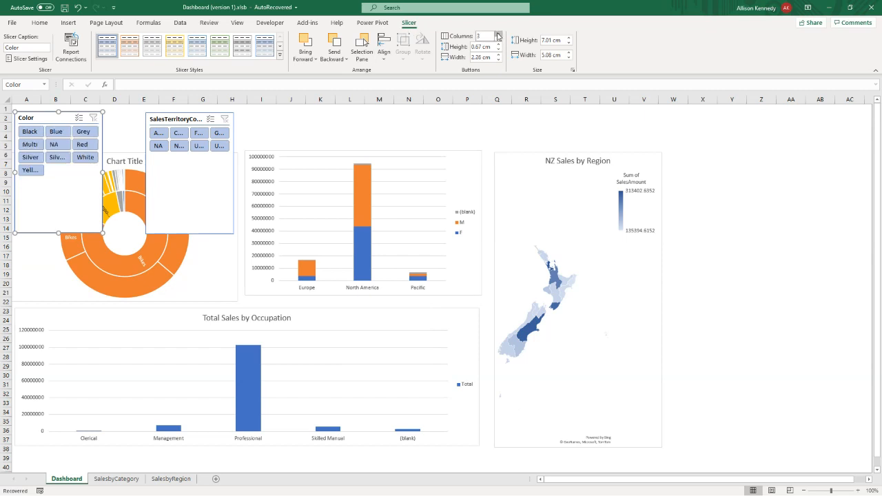
left_click(498, 33)
left_click(498, 34)
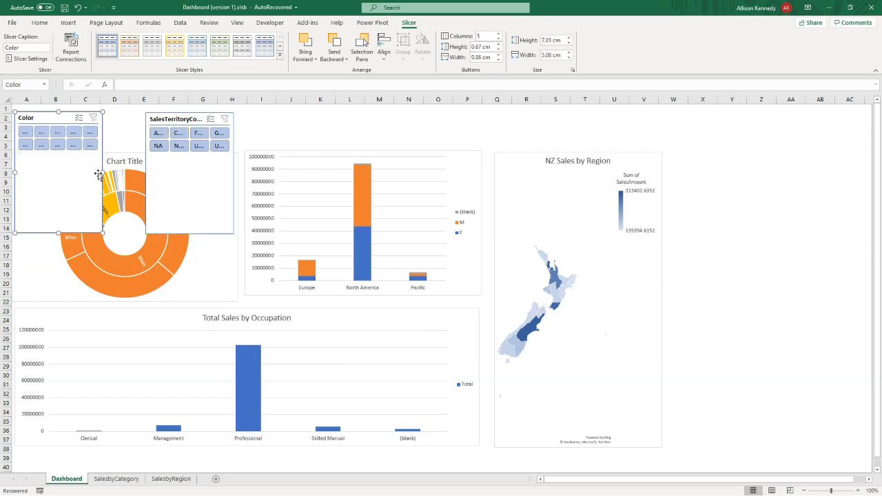
- Widen the Color slicer and shorten it to fit above the sunburst chart, with the SalesTerritoryCountry slicer moved clear to its right
left_click_drag(101, 172, 192, 172)
left_click_drag(206, 122, 292, 119)
left_click(191, 233)
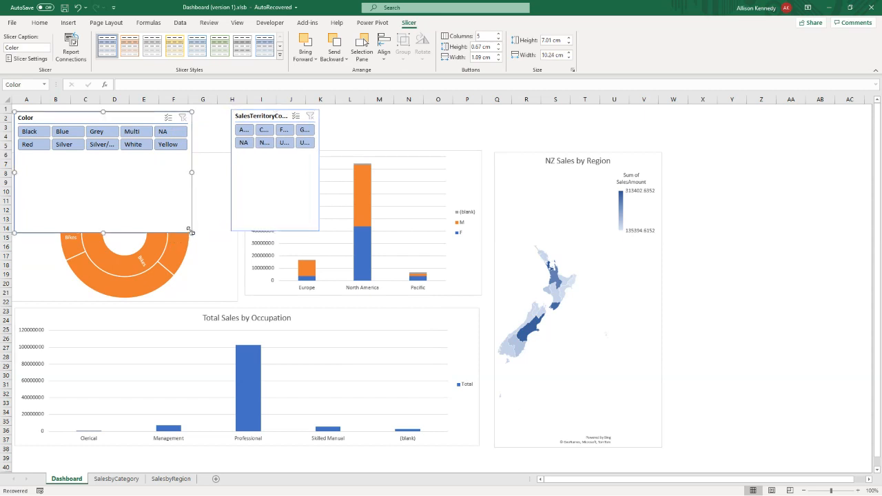
left_click_drag(190, 230, 217, 150)
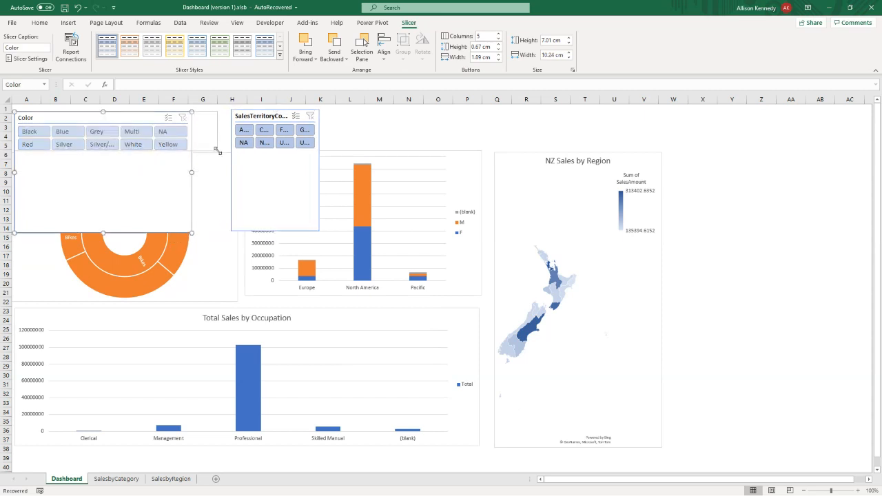
- Widen and shorten the SalesTerritoryCountry slicer to fit above the charts, and align it with the Color slicer in one row
left_click(319, 231)
left_click_drag(319, 232, 403, 149)
left_click(458, 132)
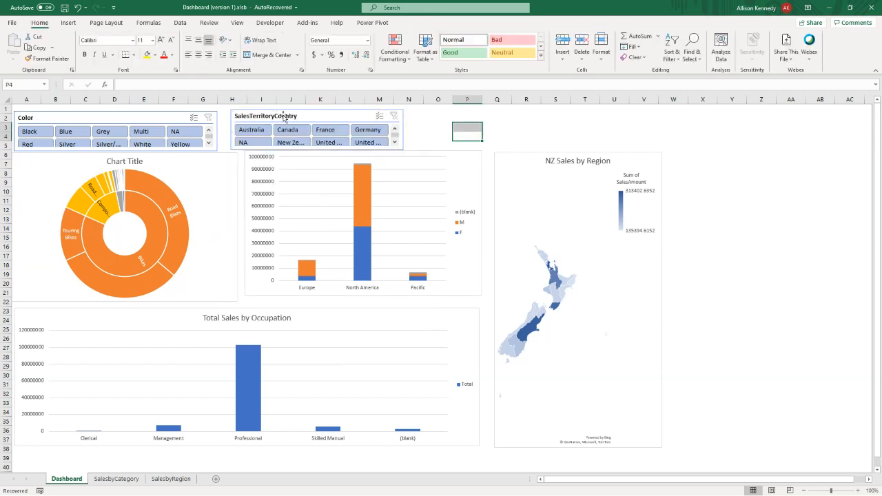
left_click_drag(284, 116, 272, 115)
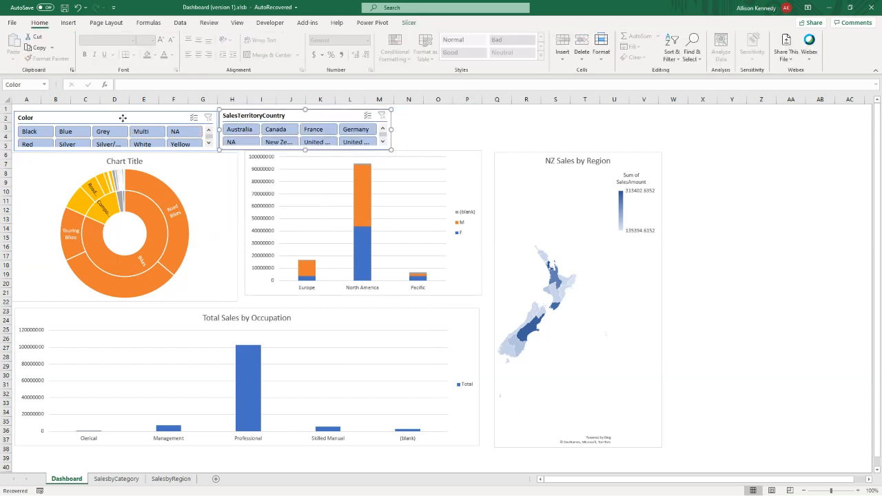
left_click_drag(123, 118, 121, 117)
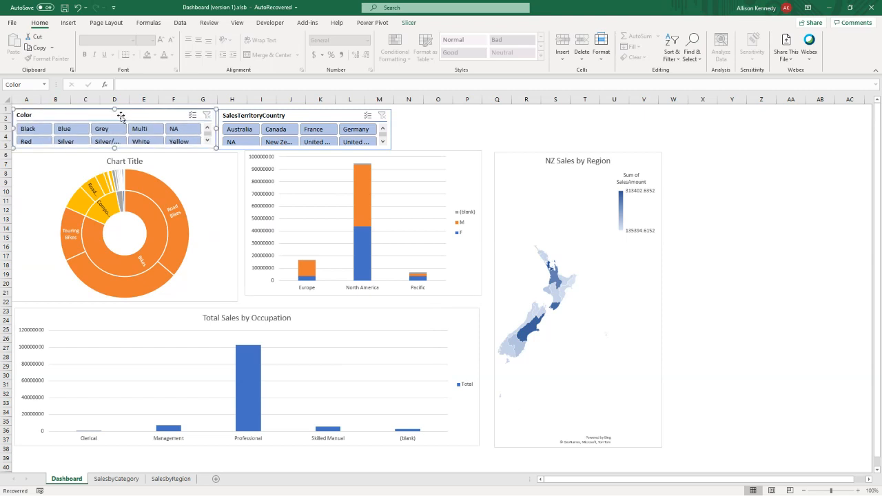
left_click_drag(299, 116, 303, 117)
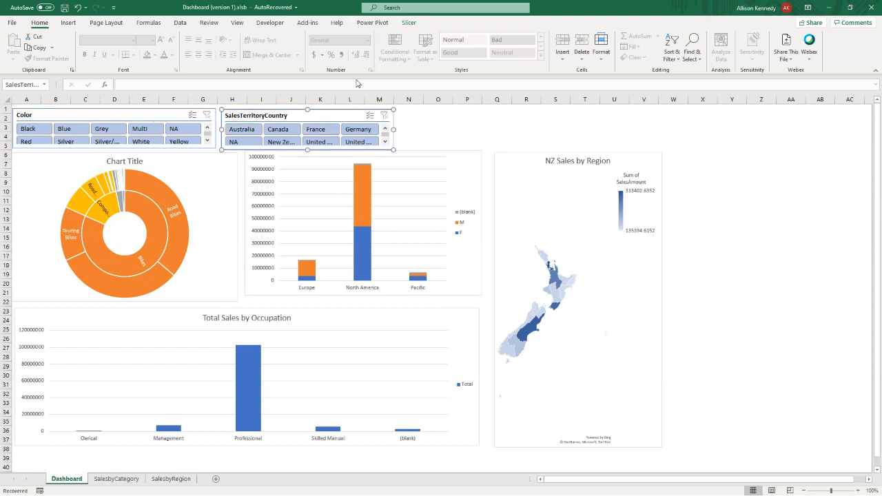
- Save the recovered dashboard as an Excel Workbook (*.xlsx) named Dashboard (version 1).xlsb
left_click(66, 8)
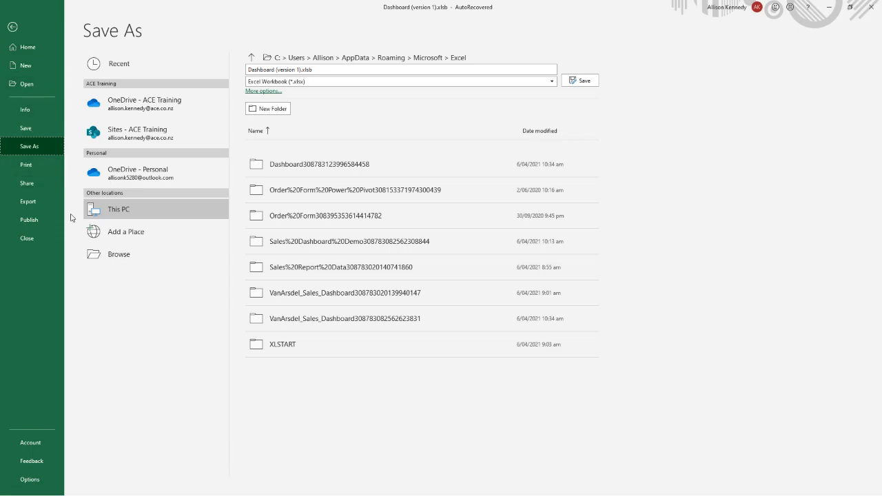
left_click(580, 81)
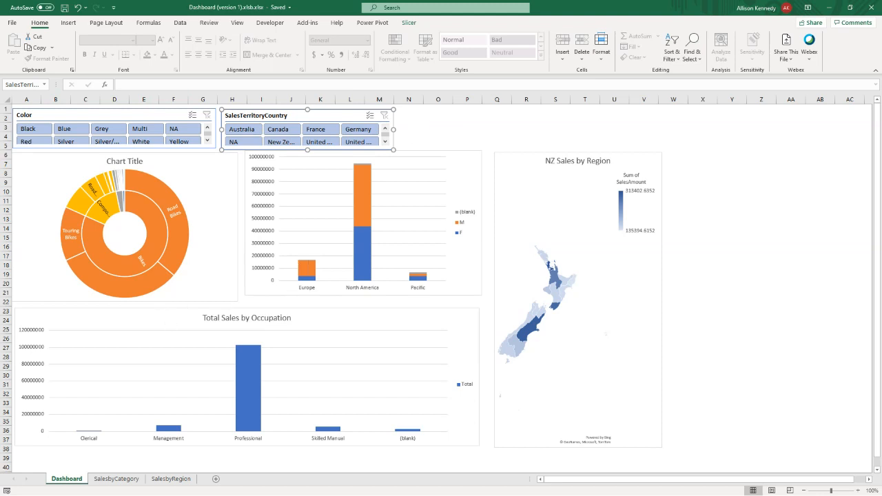
- Open Sales Dashboard Data.xlsx from the recent workbooks in the Excel Dashboards folder
left_click(11, 23)
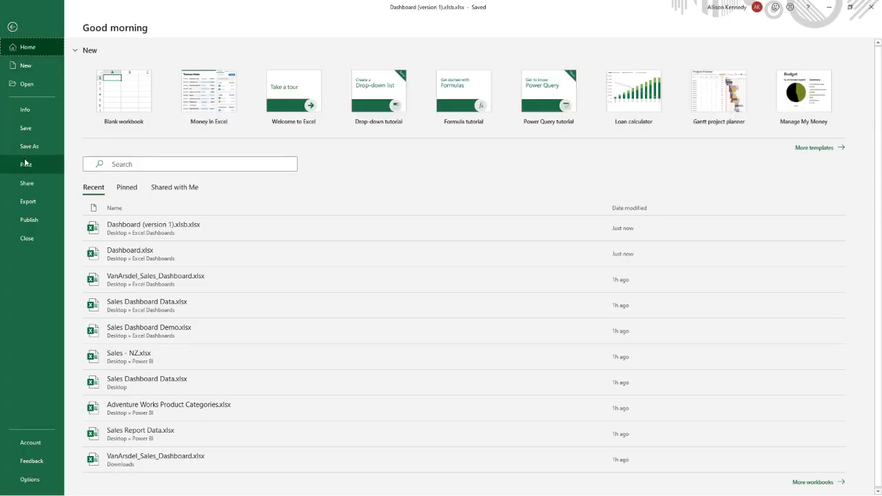
left_click(25, 89)
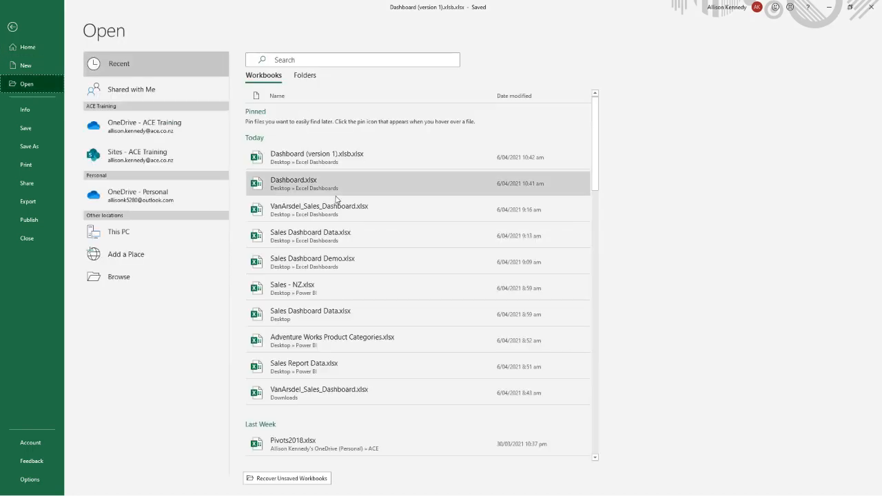
left_click(339, 235)
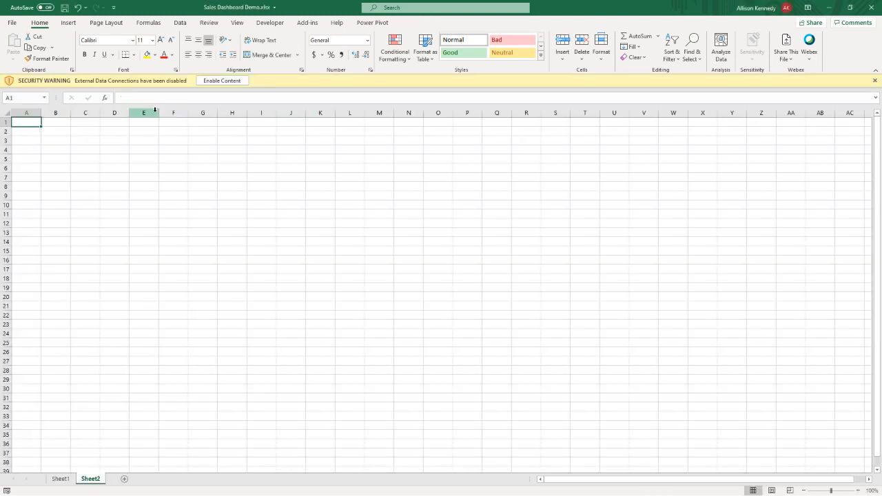
- Check Sheet1 of Sales Dashboard Demo.xlsx with its data connections enabled, and close the workbook without saving
left_click(222, 80)
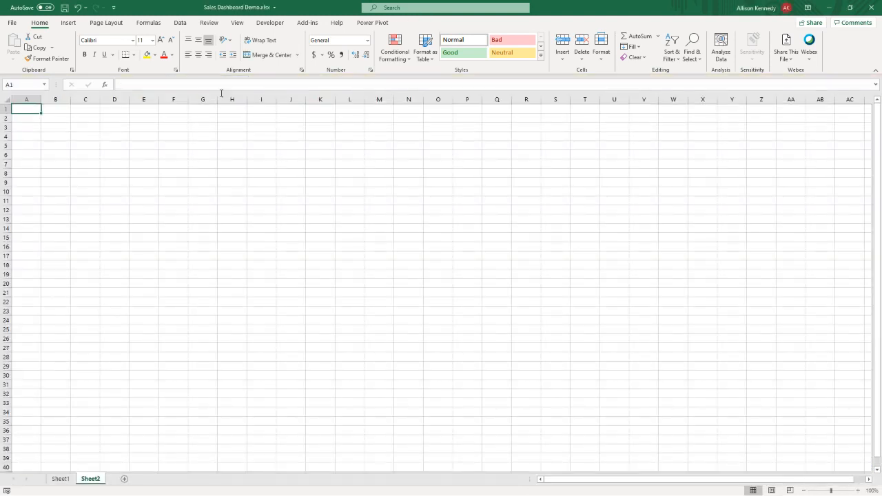
left_click(60, 480)
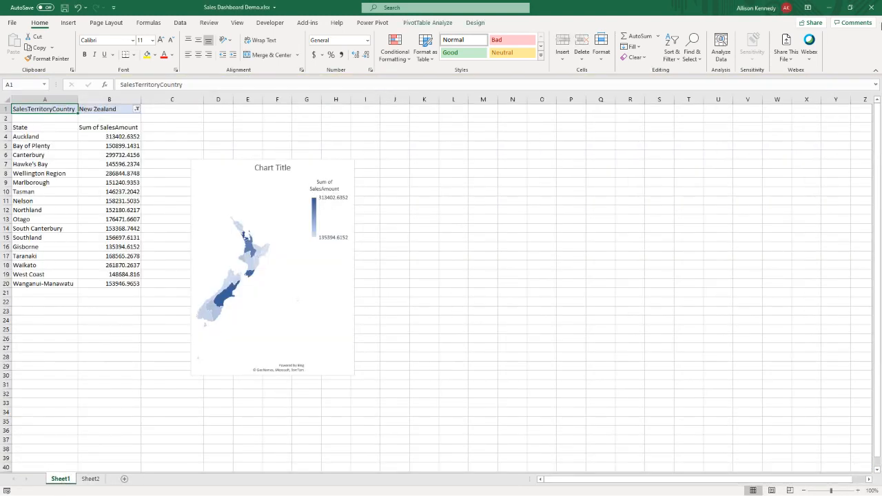
left_click(870, 8)
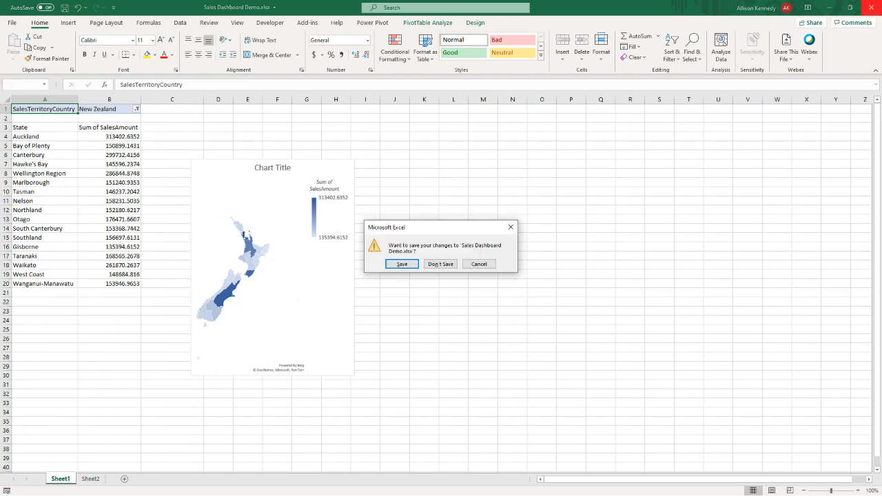
left_click(434, 263)
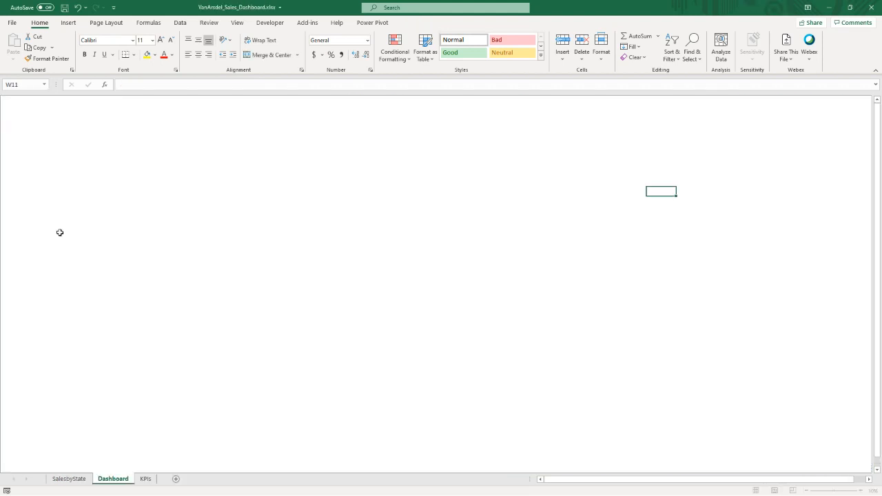
- In VanArsdel_Sales_Dashboard.xlsx, move the Relative Sales treemap down to inspect the cells behind it and put it back
left_click(292, 181)
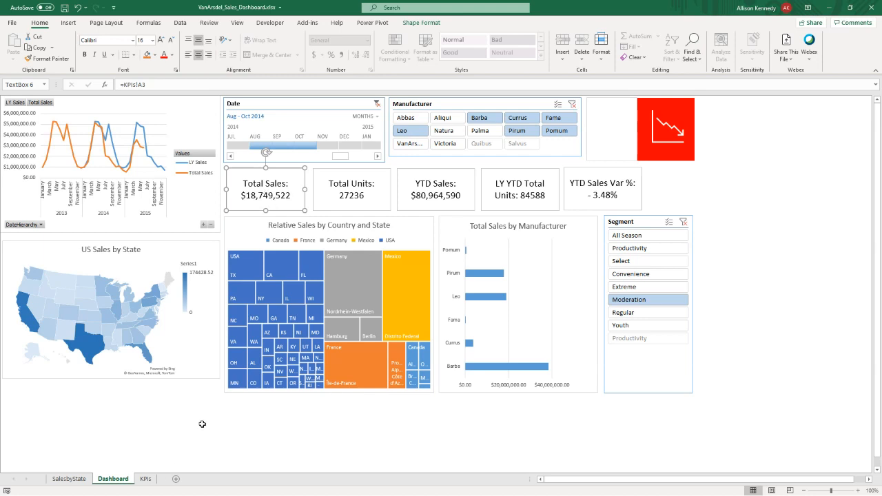
left_click(198, 422)
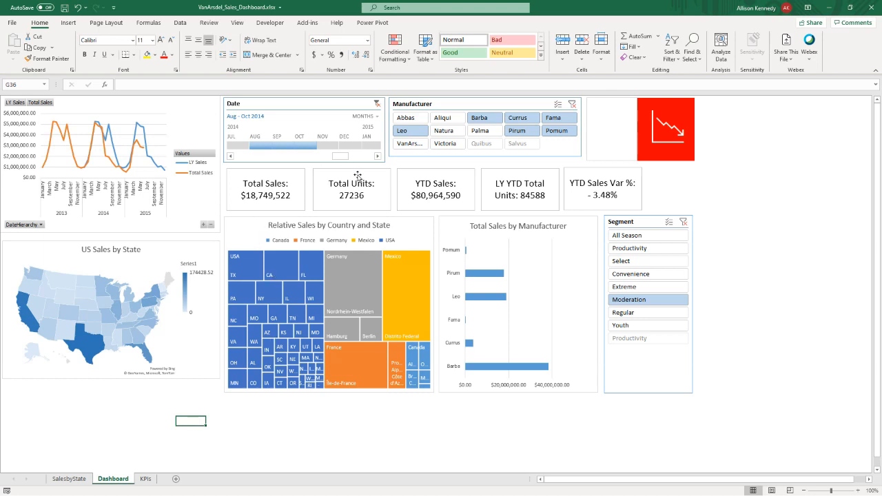
mouse_move(358, 176)
left_mouse_down()
mouse_move(386, 263)
mouse_move(333, 210)
mouse_move(202, 334)
mouse_move(361, 169)
mouse_move(358, 184)
left_mouse_up()
left_click_drag(234, 226, 237, 280)
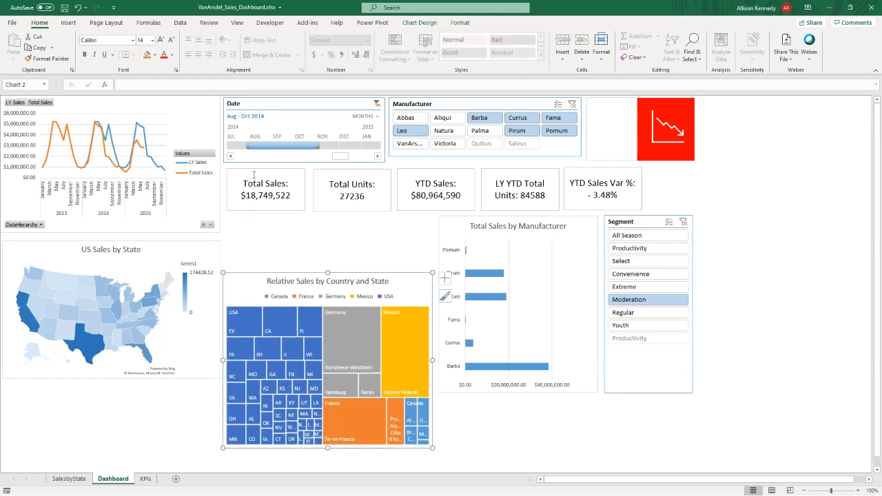
left_click(245, 221)
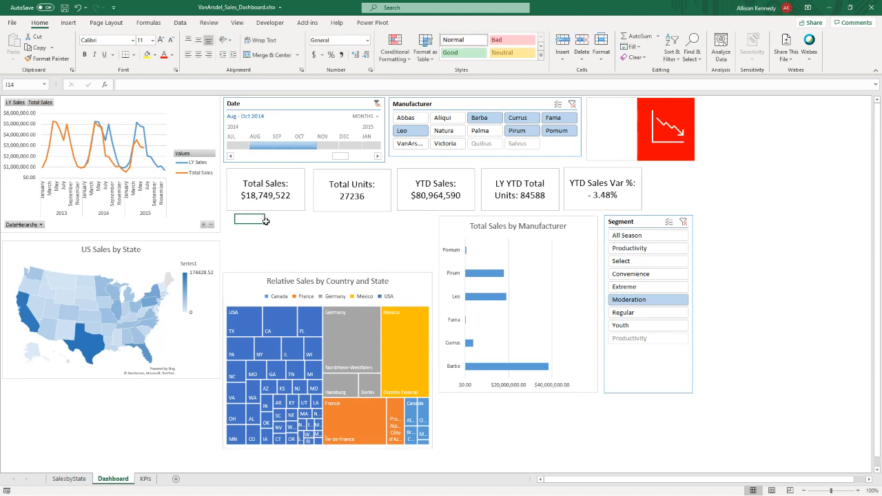
left_click_drag(247, 279, 249, 222)
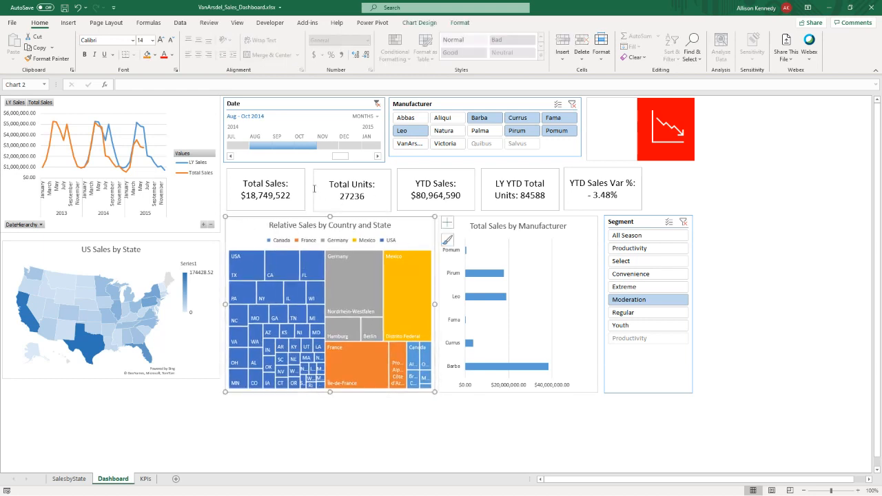
- Inspect the cell links behind the Total Sales and Total Units text boxes and the formulas on the KPIs sheet
left_click(234, 176)
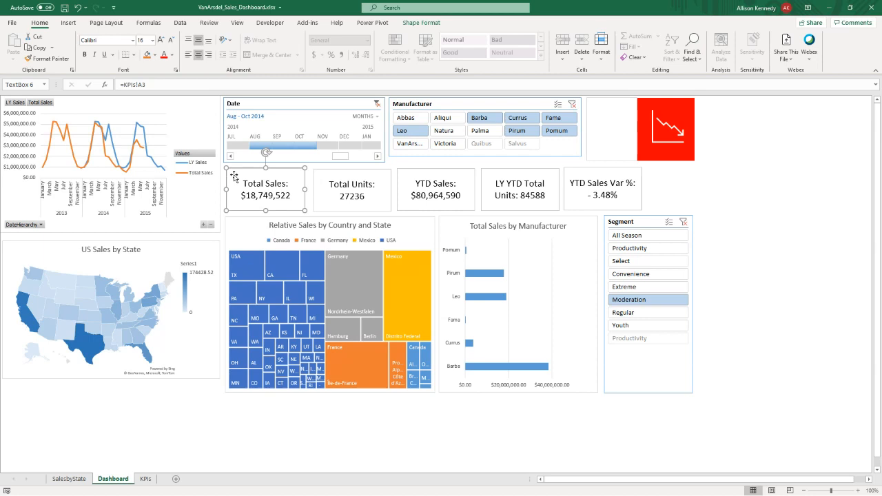
left_click(328, 177)
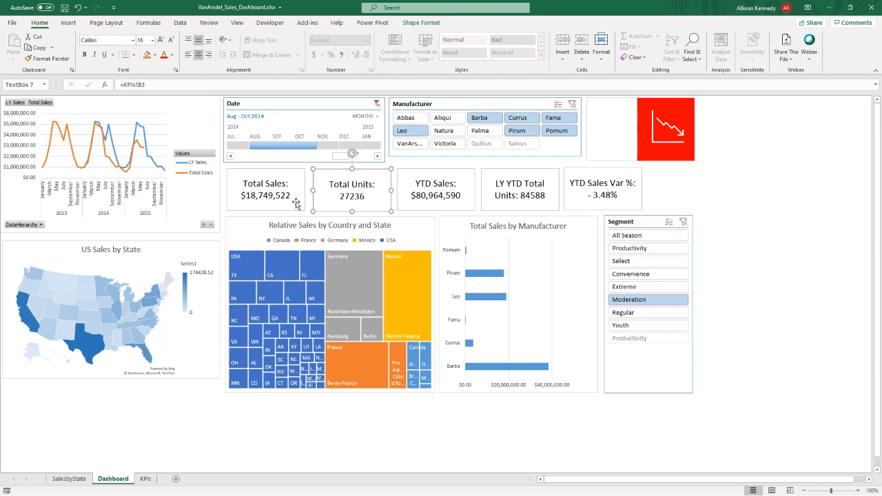
left_click(257, 199)
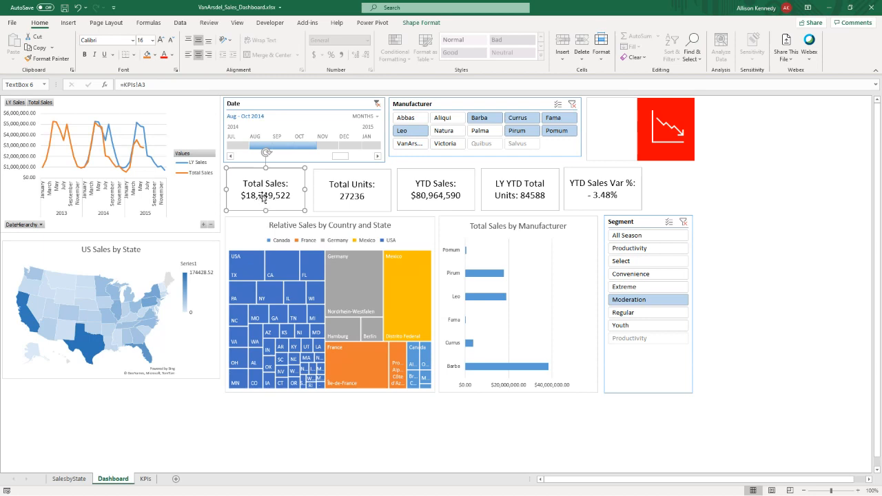
left_click(146, 479)
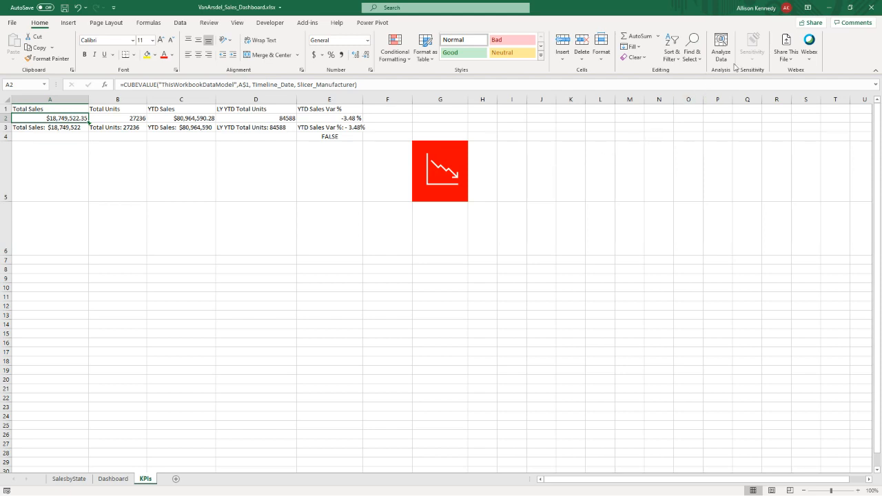
- Return to the Dashboard (version 1) workbook and add a new worksheet named KPIs
left_click(827, 9)
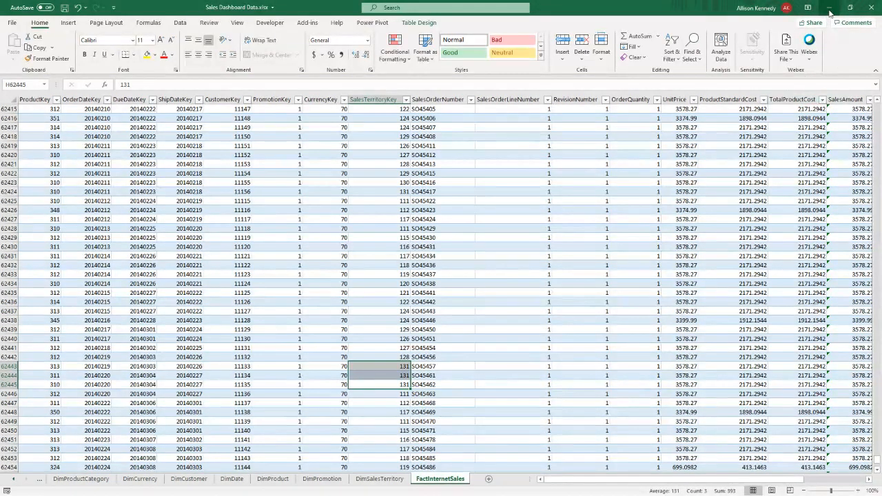
left_click(828, 9)
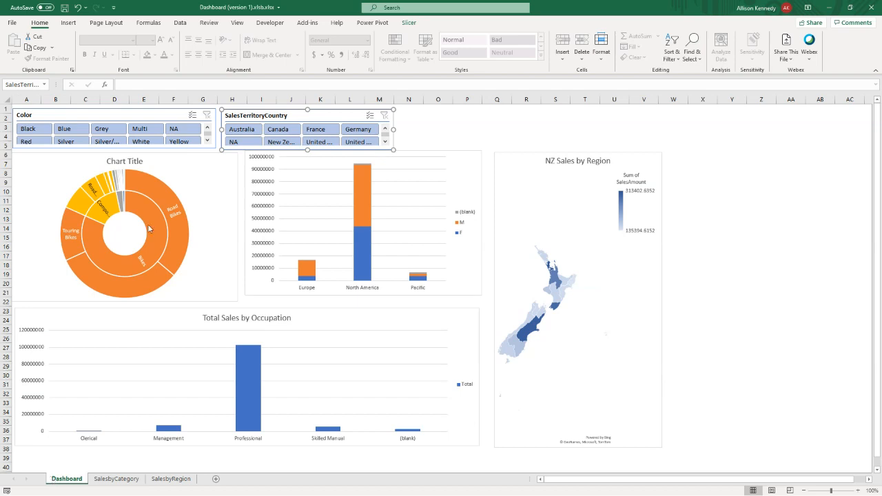
left_click(217, 480)
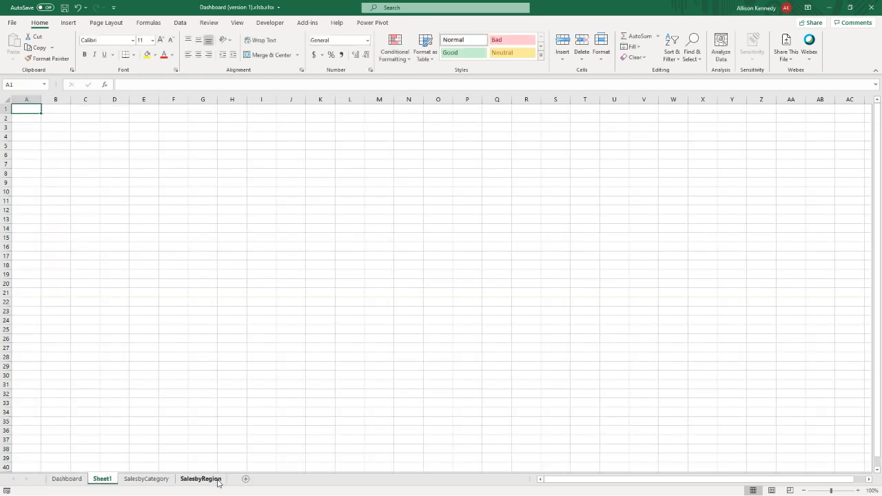
double_click(102, 479)
type("KPIs")
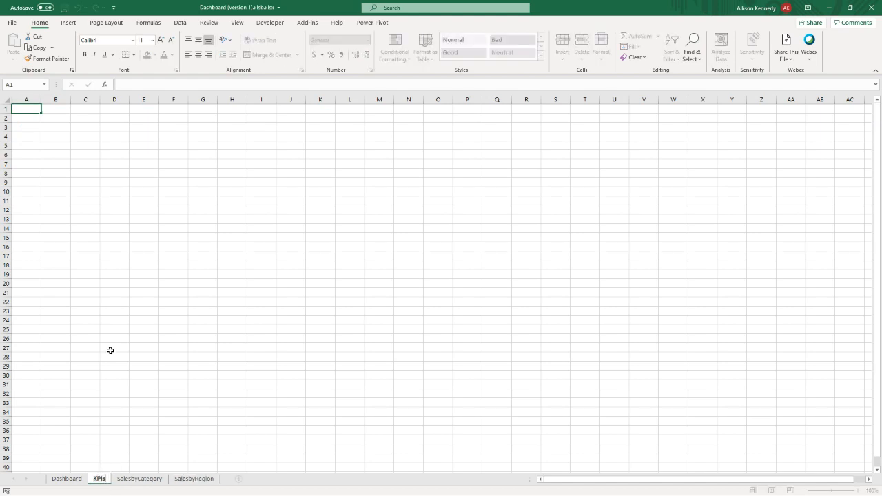
key("Return")
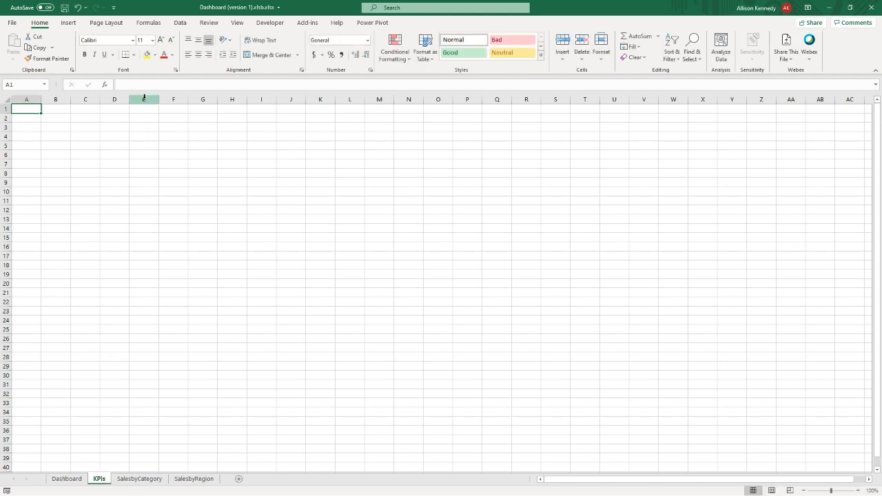
- Insert a PivotTable from this workbook's Data Model at cell A1 of the KPIs sheet
left_click(69, 23)
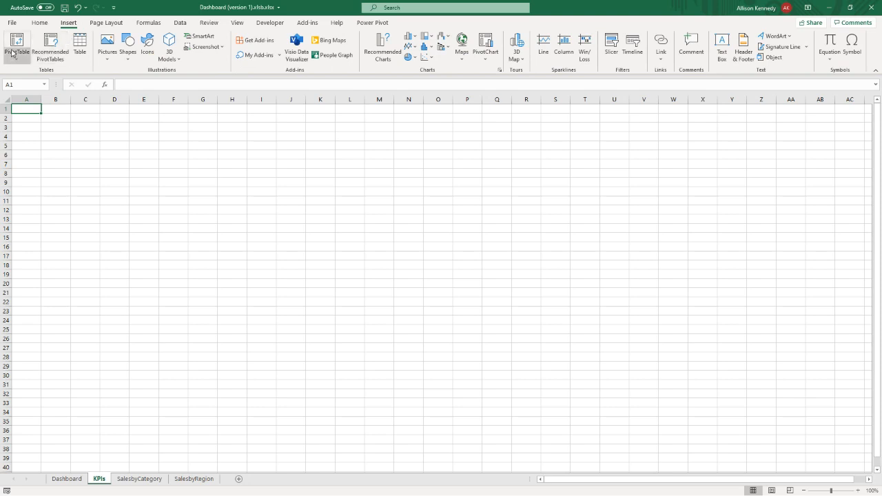
left_click(17, 49)
left_click(28, 72)
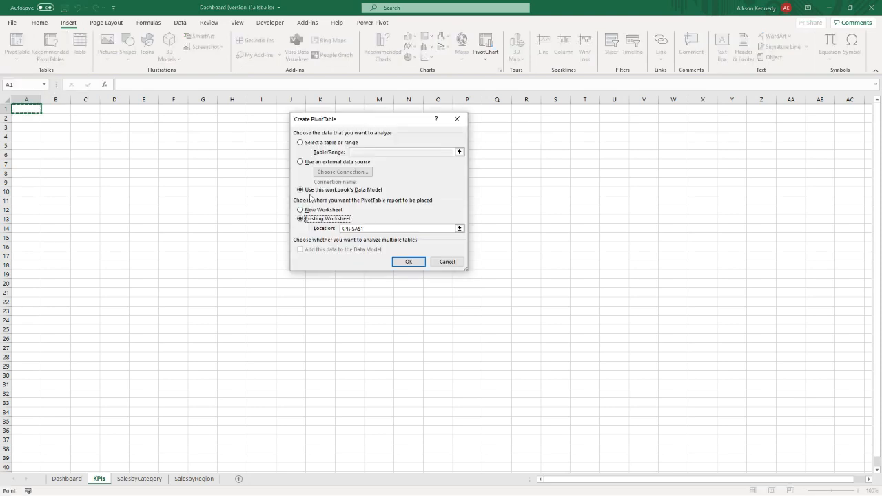
left_click(402, 262)
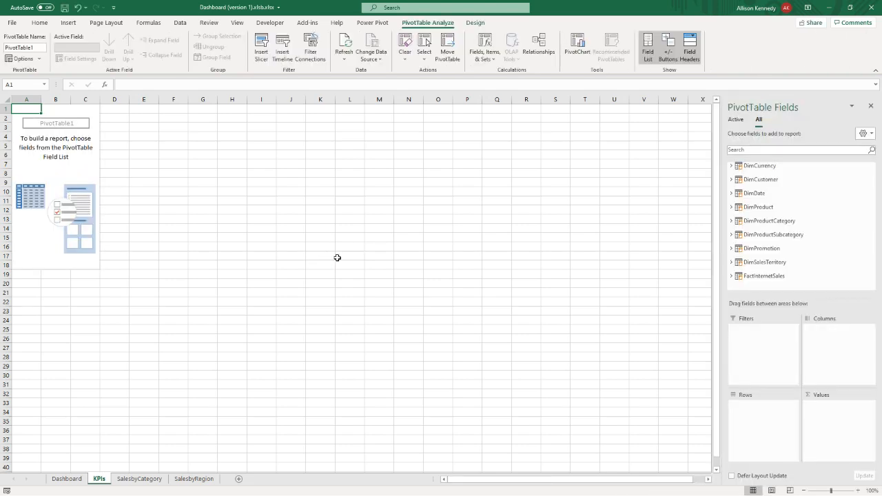
- Add SalesAmount and OrderQuantity from the FactInternetSales table as values of the KPIs PivotTable
left_click(733, 276)
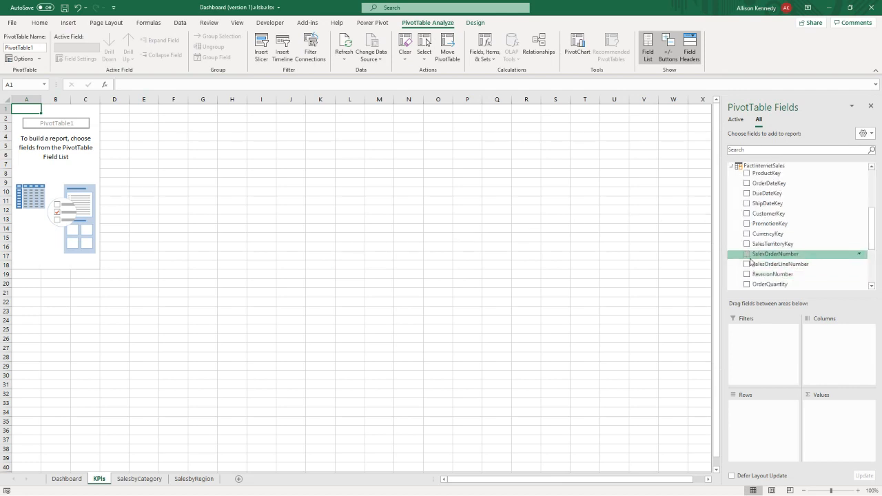
scroll(747, 241, "down", 6)
left_click(746, 230)
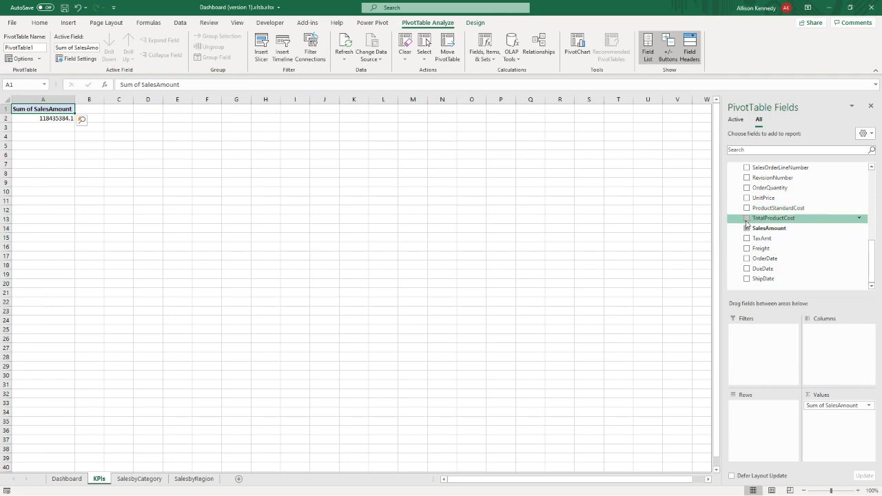
scroll(747, 223, "up", 3)
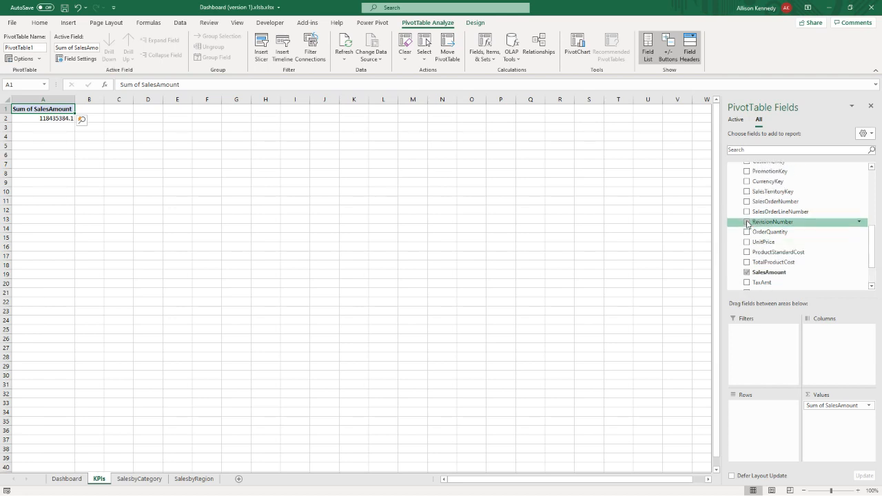
scroll(748, 224, "down", 2)
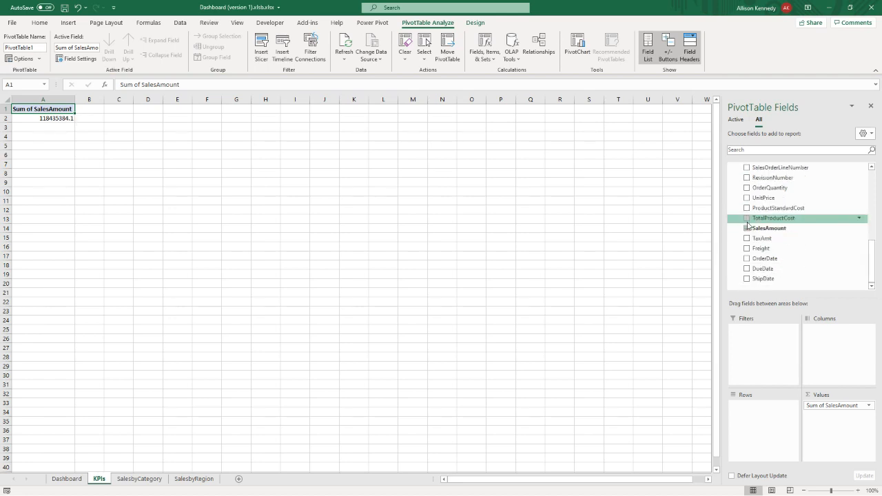
scroll(749, 220, "up", 1)
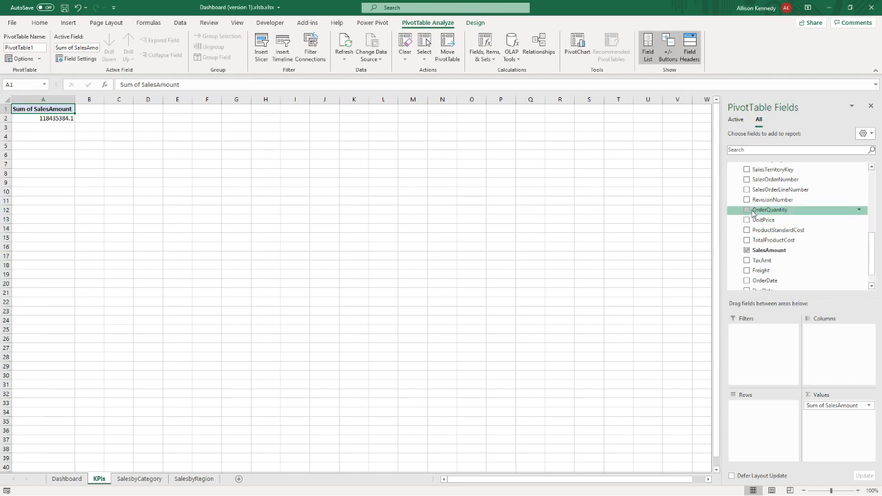
left_click(747, 211)
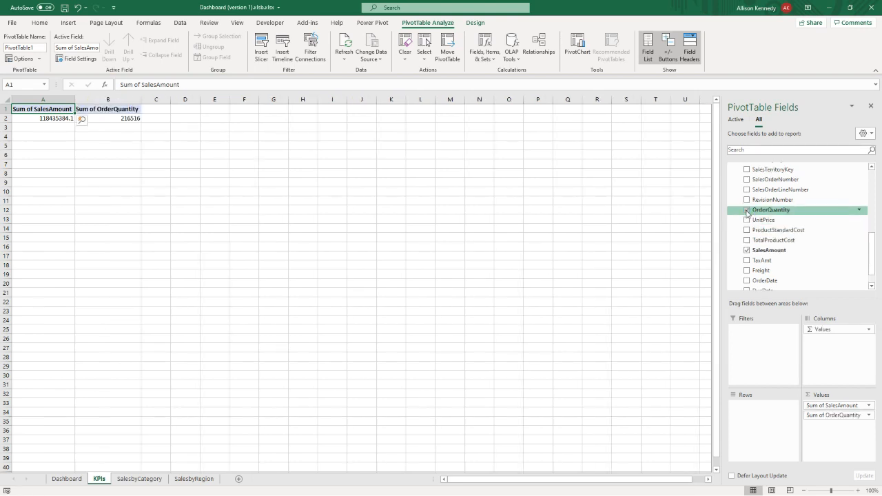
- Convert the KPIs PivotTable to cube formulas, allowing the value fields to be removed, and check the formulas in row 2
left_click(55, 118)
left_click(92, 119)
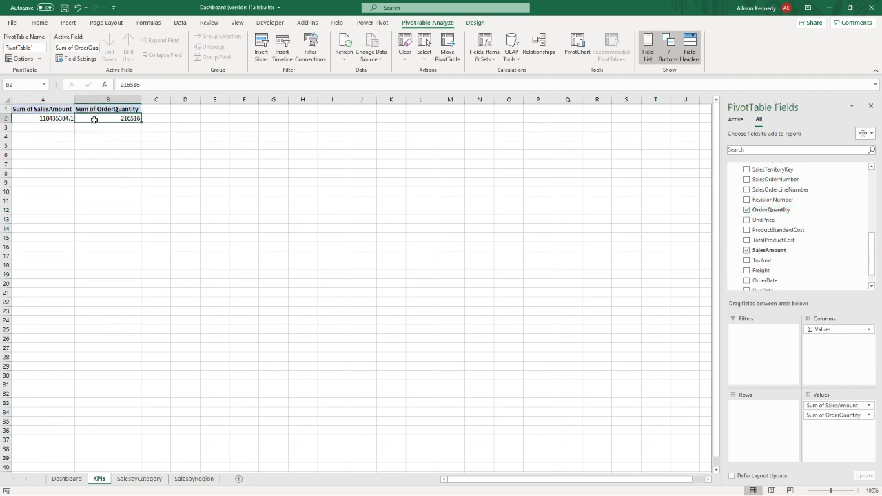
left_click(50, 119)
left_click(92, 118)
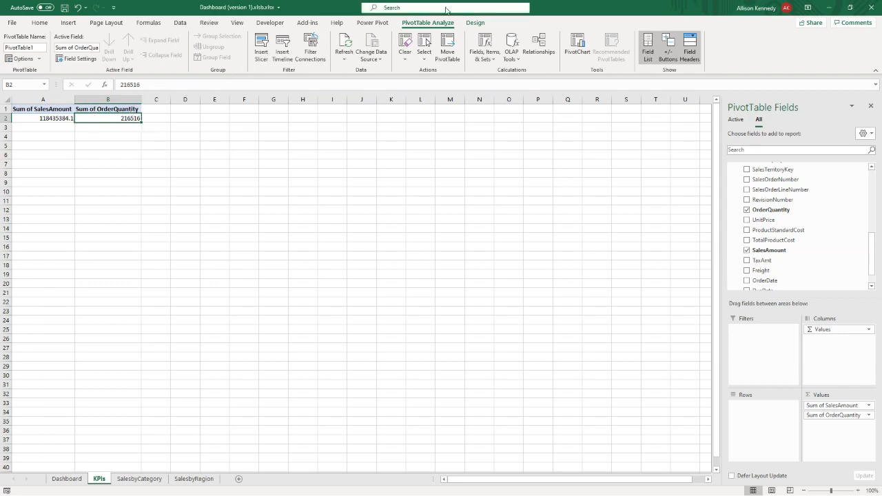
left_click(511, 49)
left_click(522, 98)
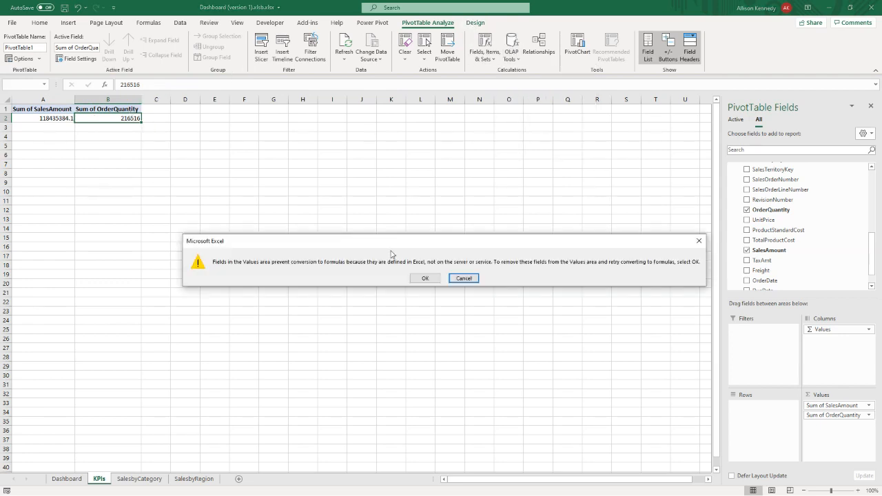
left_click(423, 279)
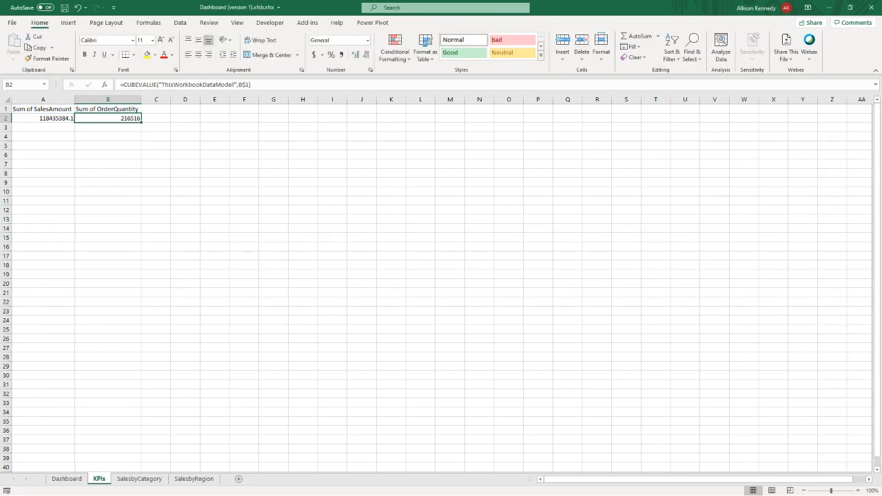
left_click(39, 119)
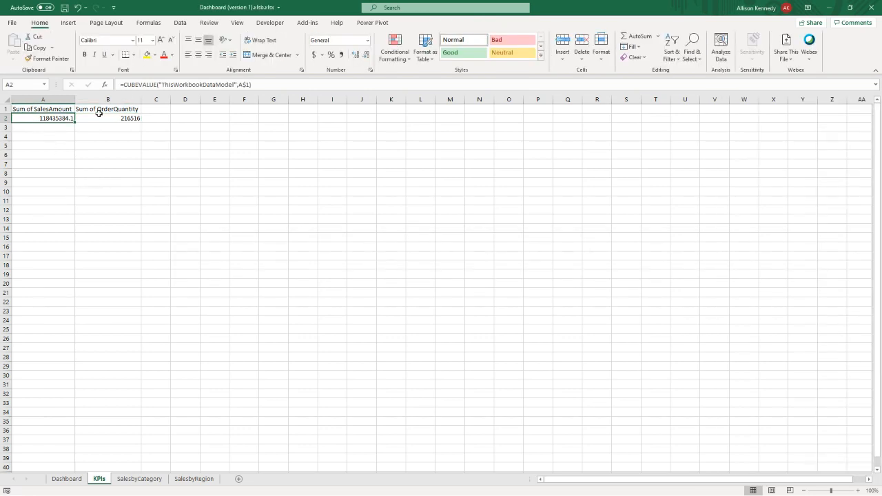
left_click(101, 113)
left_click(28, 118)
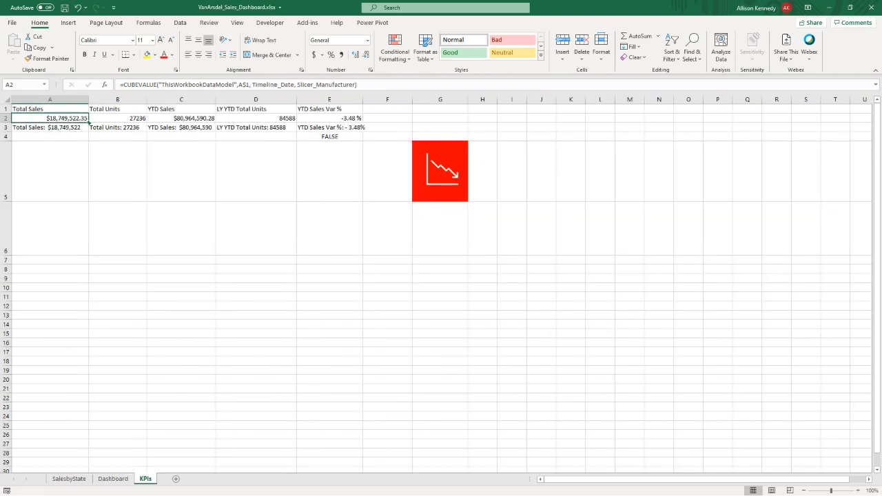
- Copy the Total Sales text formula from cell A3 of the VanArsdel_Sales_Dashboard.xlsx KPIs sheet and switch back to the Dashboard (version 1) workbook
left_click(58, 127)
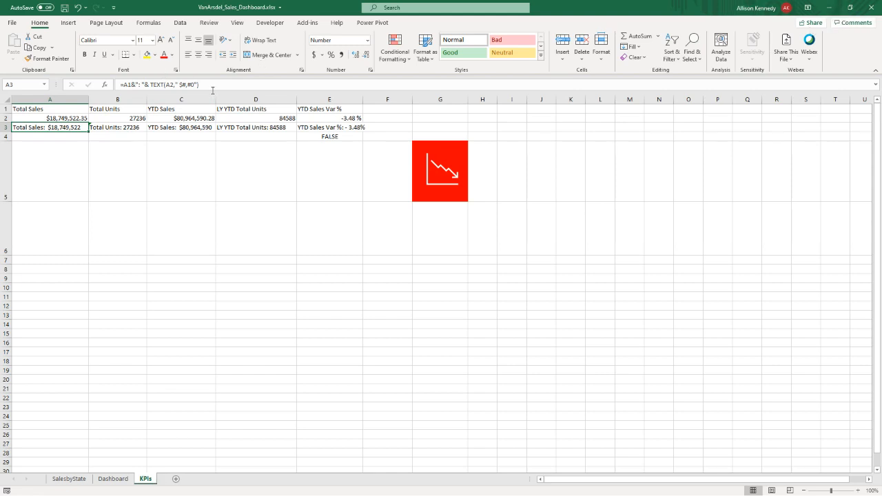
left_click_drag(207, 85, 117, 86)
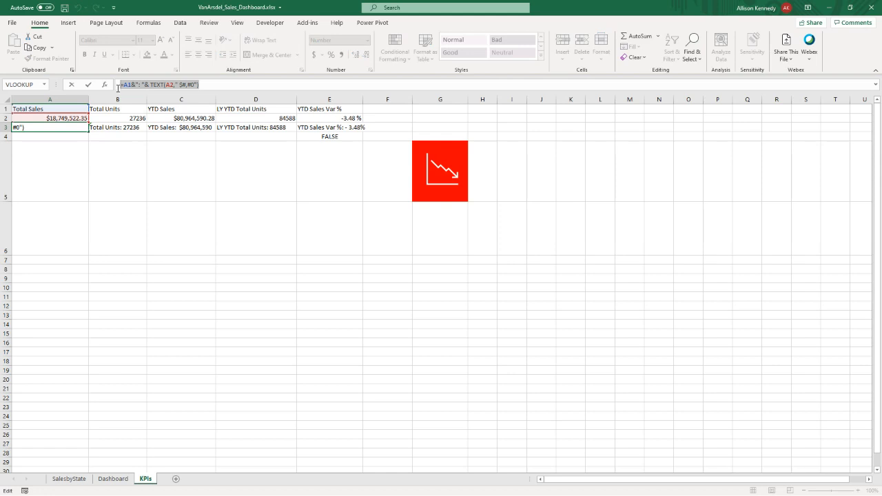
key("ctrl+c")
left_click(829, 9)
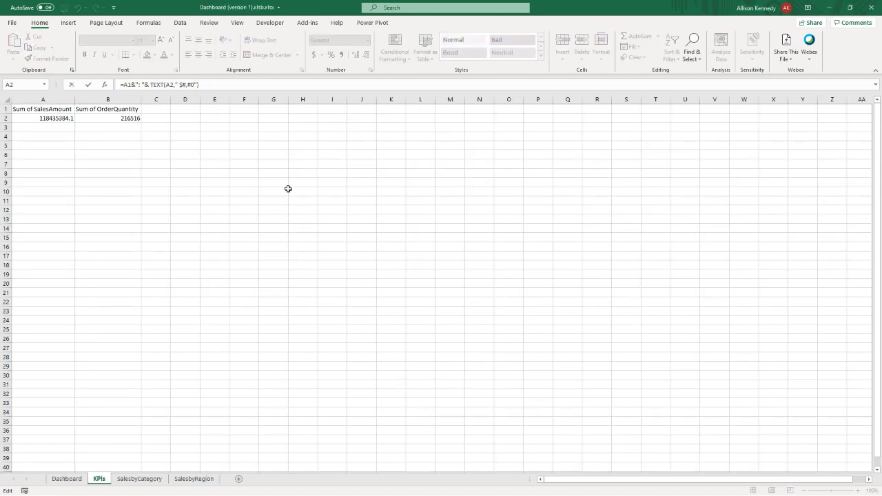
left_click(59, 128)
key("Escape")
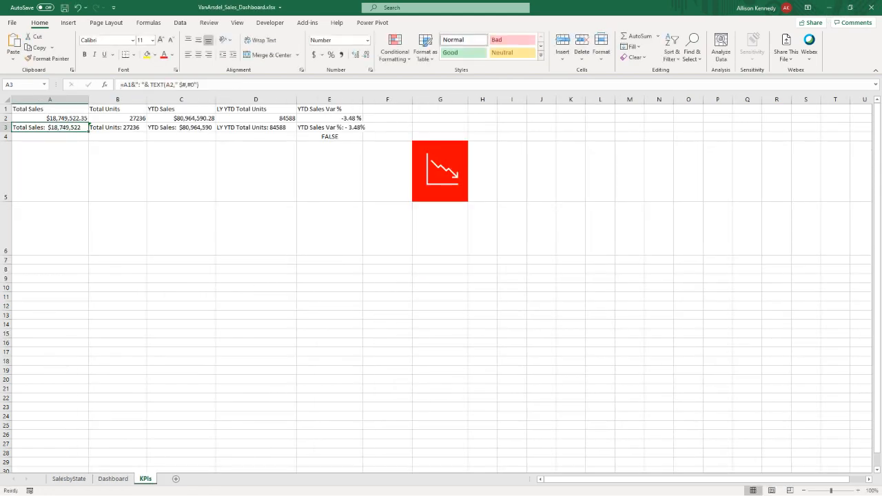
left_click(829, 8)
- Paste the formula =A1&": "& TEXT(A2," $#,#0") into cell A3 of the KPIs sheet and fit column A to its contents
left_click(25, 127)
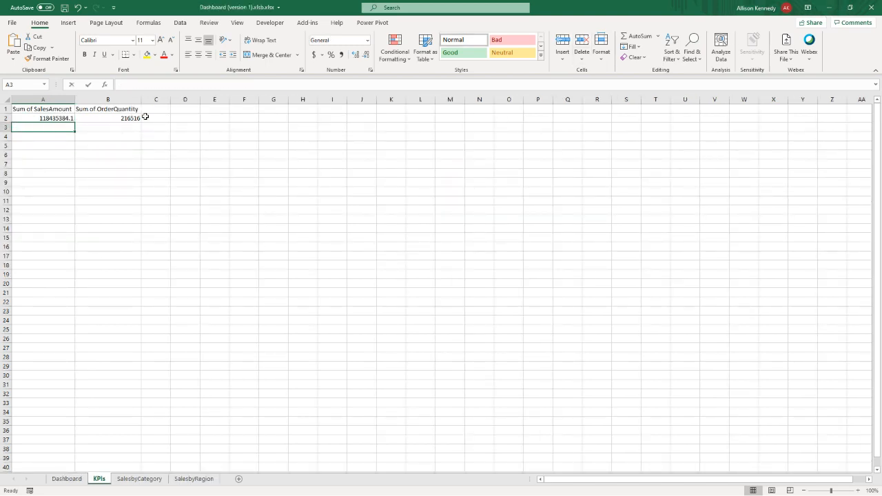
left_click(144, 82)
key("ctrl+v")
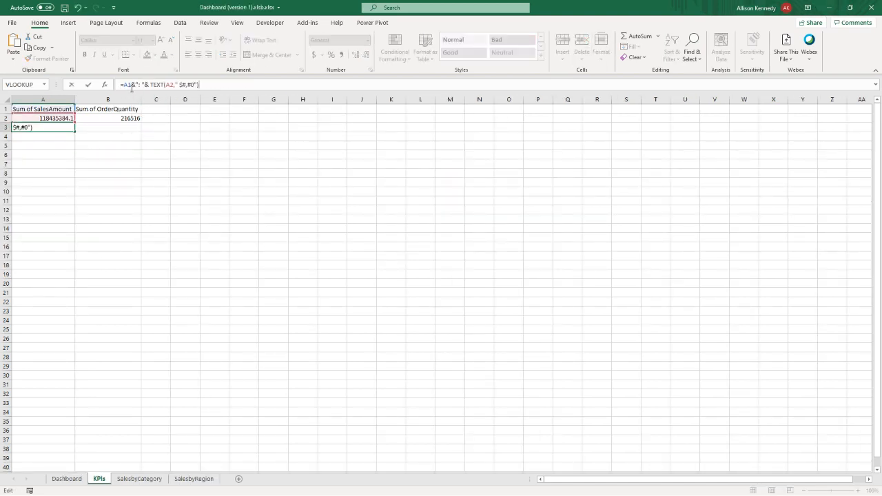
key("Return")
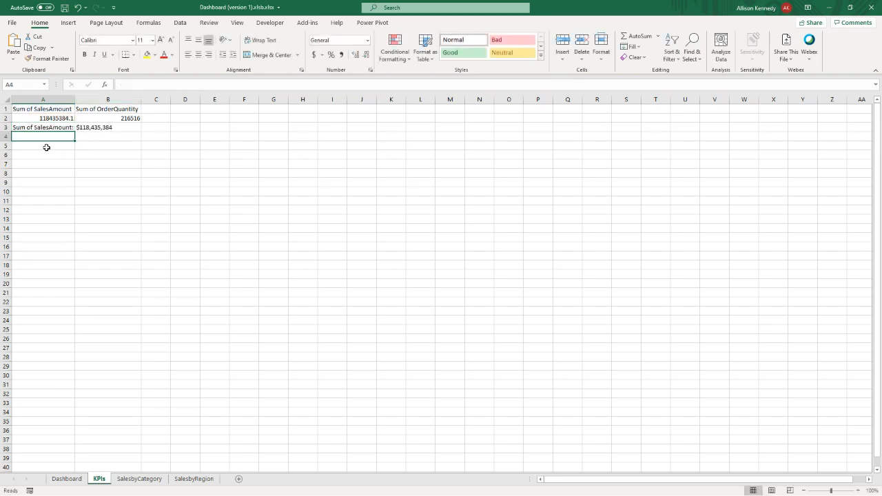
double_click(74, 101)
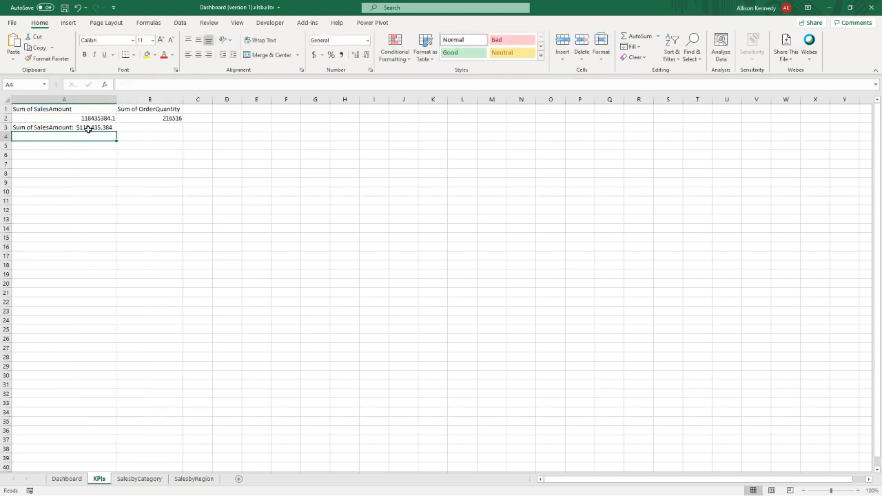
- Replace the A1 reference in the A3 formula with the literal label "Total Sales"
left_click(93, 127)
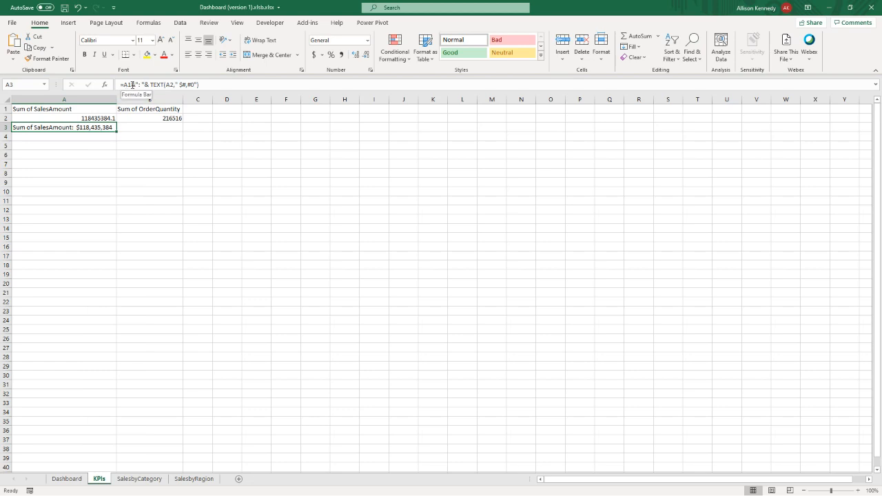
double_click(130, 85)
key("BackSpace")
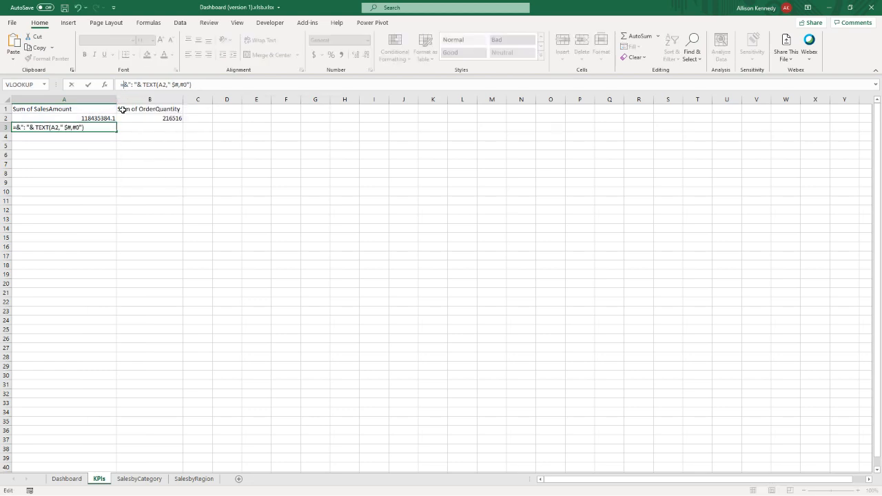
type("\"Total Sal")
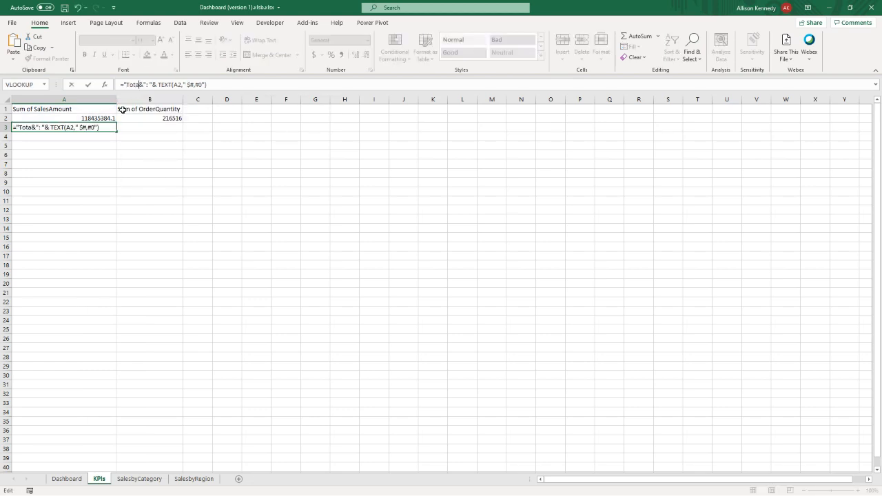
type("es")
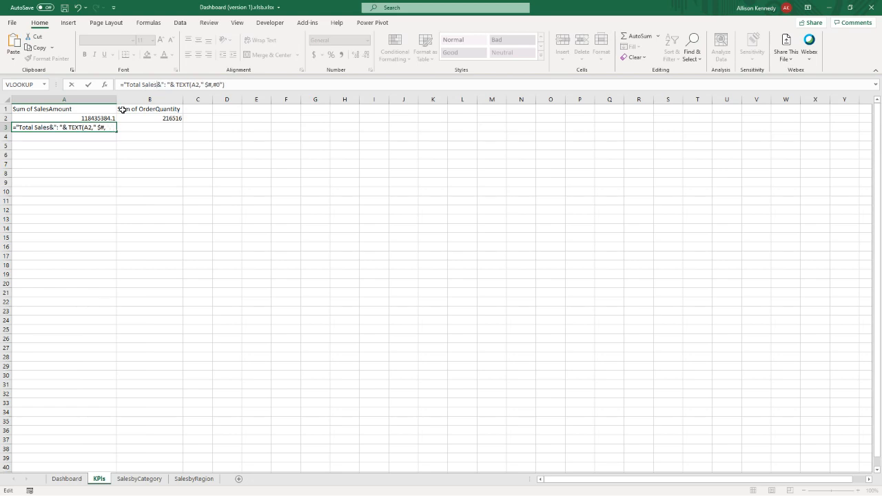
type("\"")
key("Return")
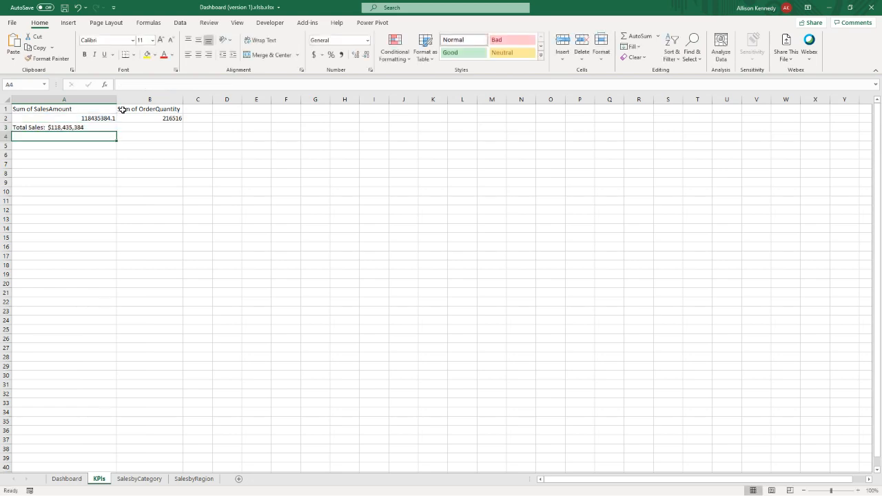
- Fill the A3 formula across to B3 and change the label in B3 to "Total Quantity"
left_click(104, 128)
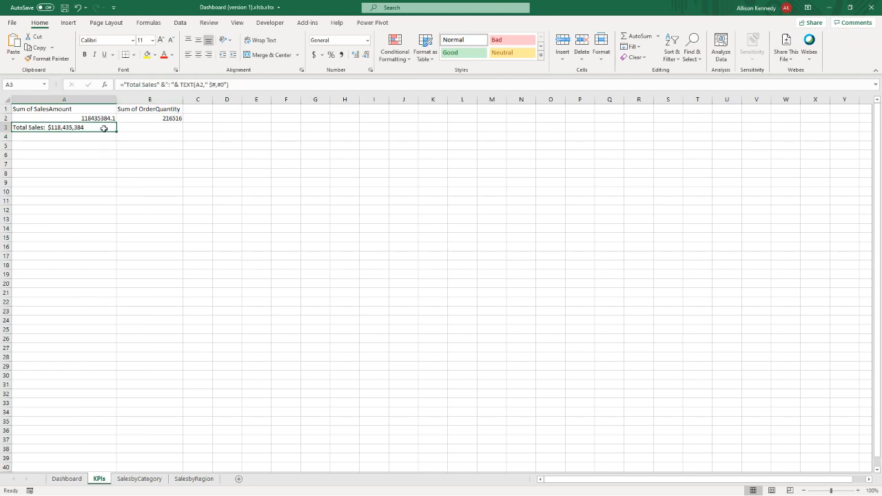
left_click_drag(117, 131, 180, 131)
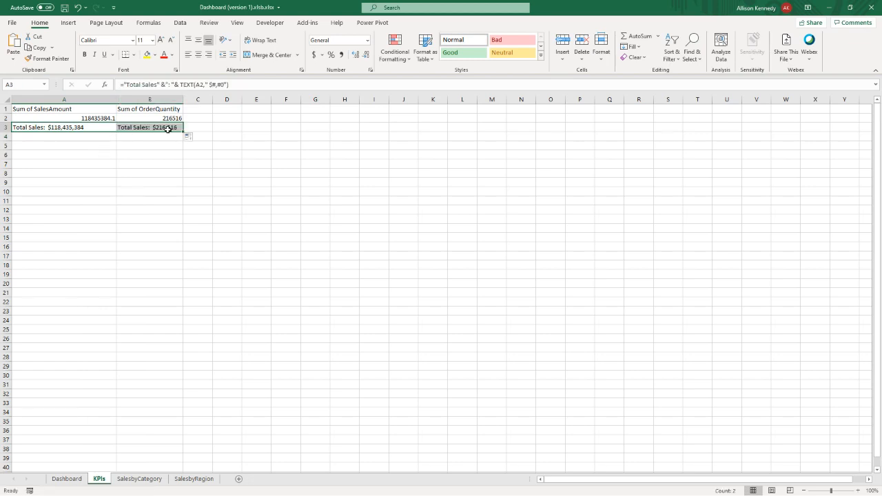
left_click(153, 130)
double_click(151, 84)
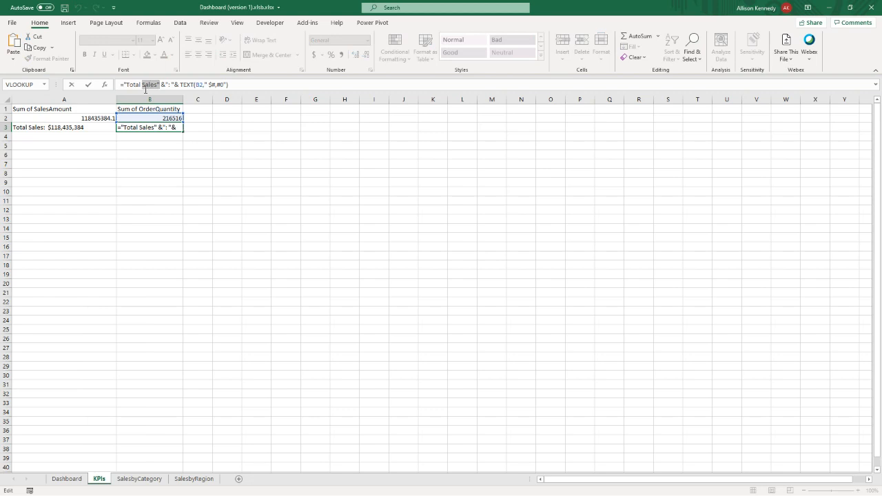
type("Quantity")
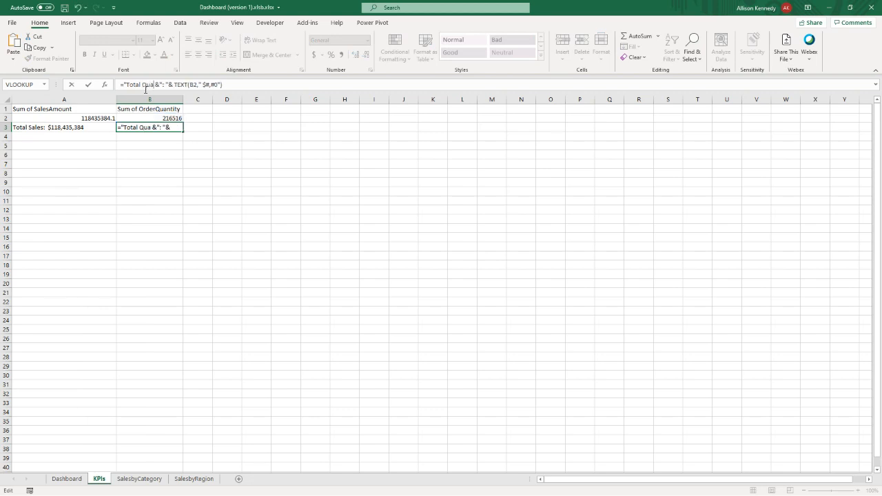
type("\"")
key("Return")
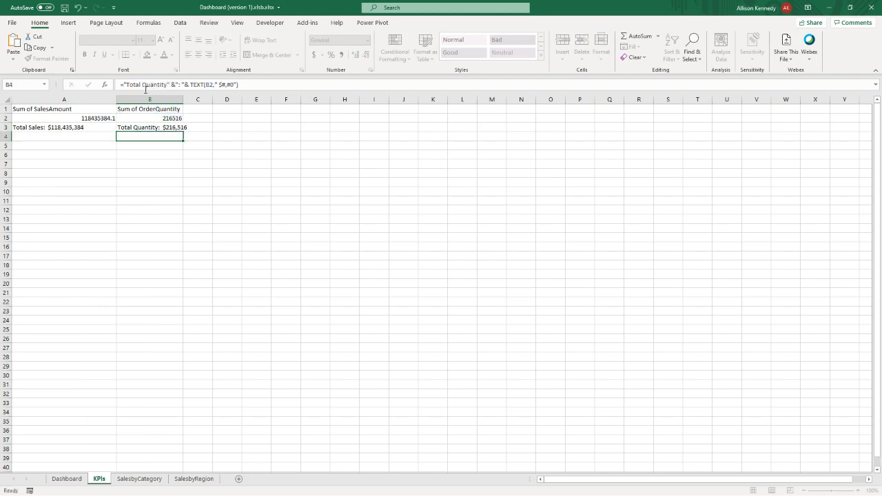
- Fit column B of the KPIs sheet to its contents and return to the Dashboard sheet
left_click(153, 108)
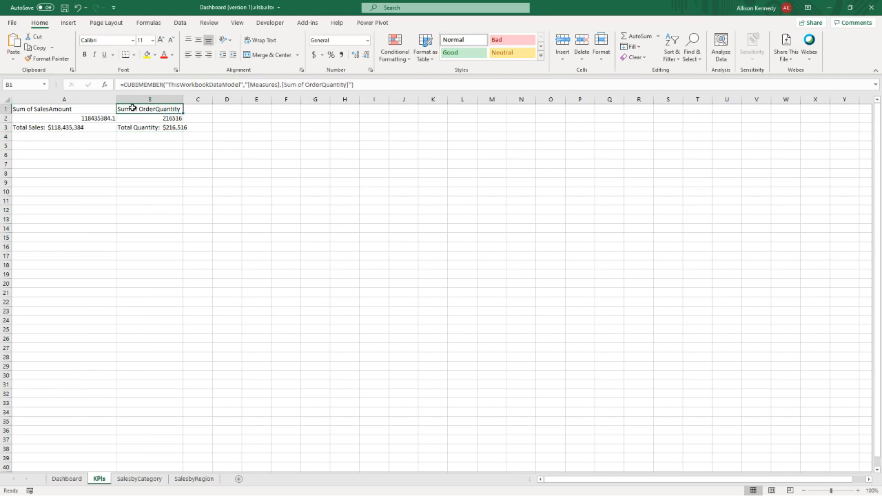
left_click(71, 111)
left_click(136, 110)
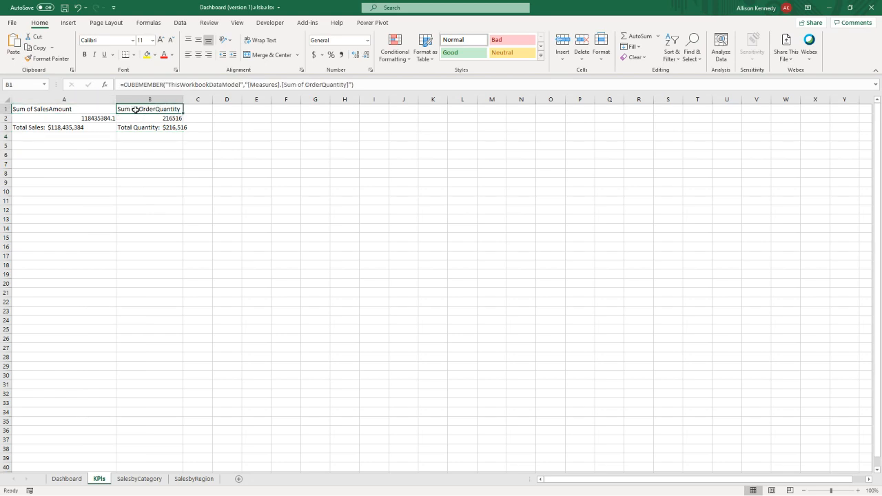
left_click(81, 109)
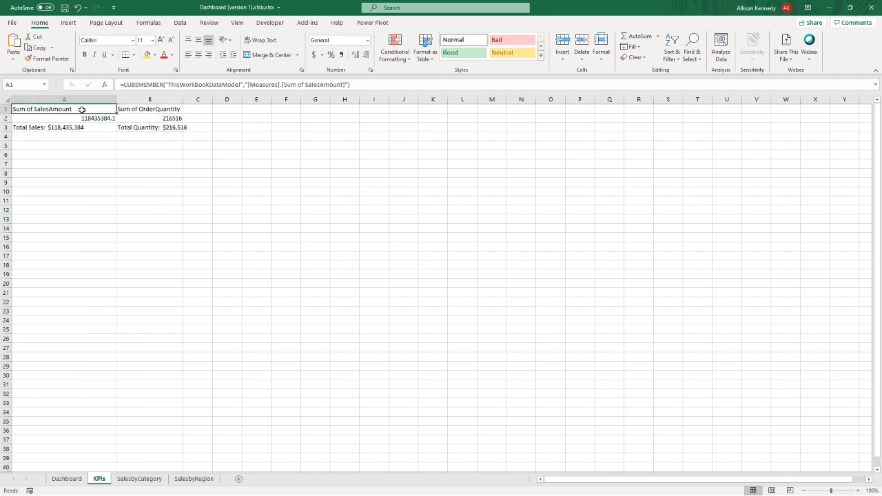
double_click(184, 98)
left_click(142, 126)
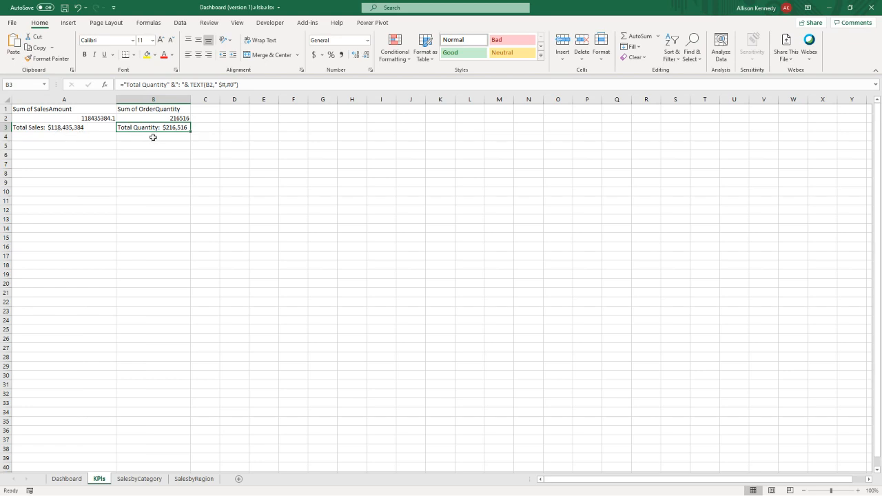
left_click(76, 128)
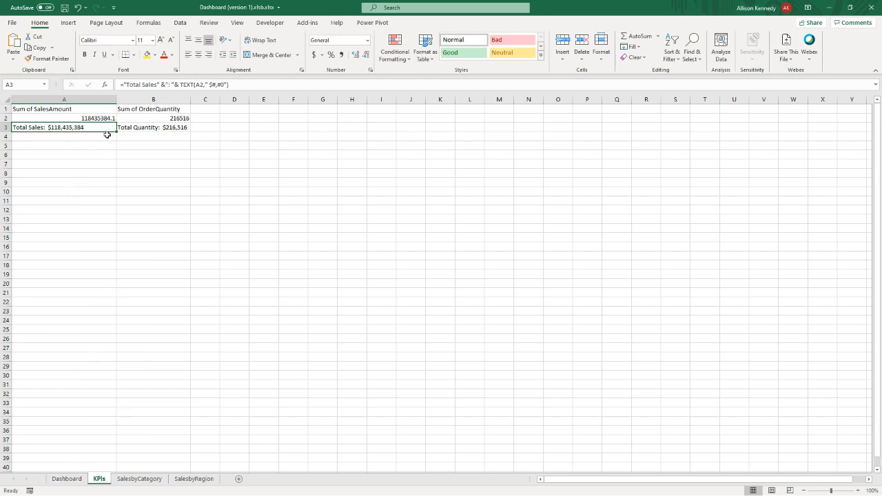
left_click(67, 478)
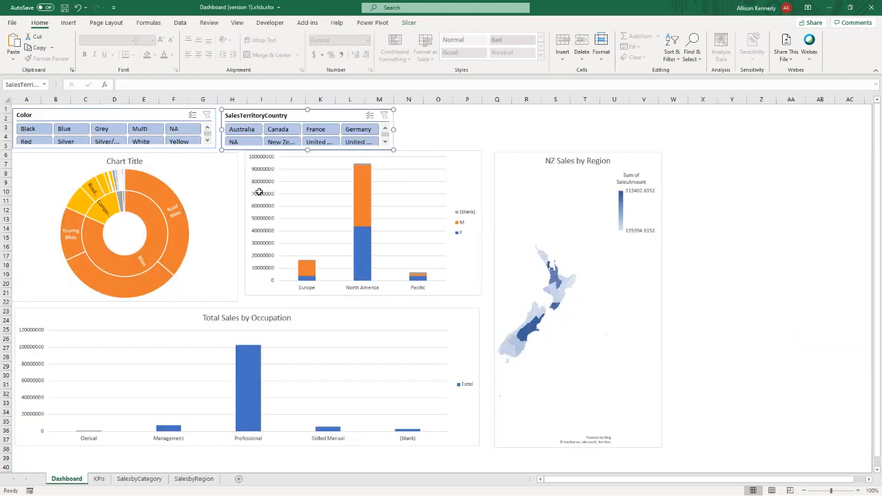
- Insert an empty text box on the Dashboard sheet beside the SalesTerritoryCountry slicer, above the charts
left_click(451, 137)
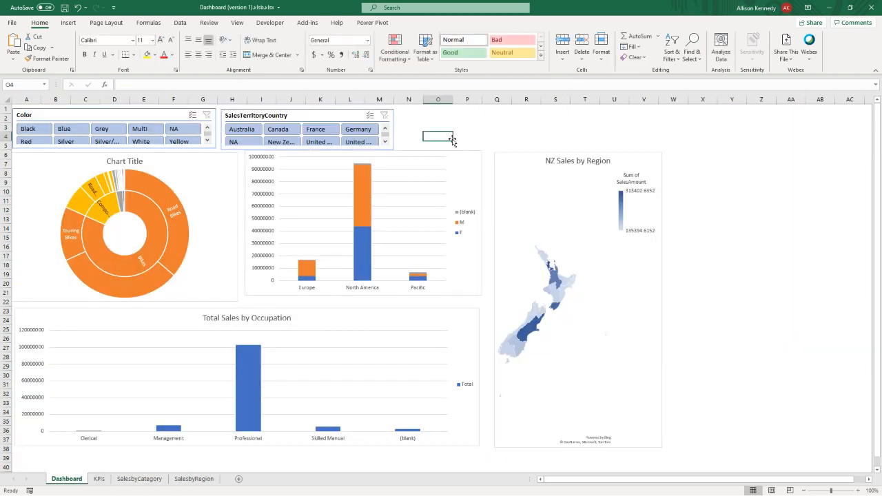
left_click(70, 23)
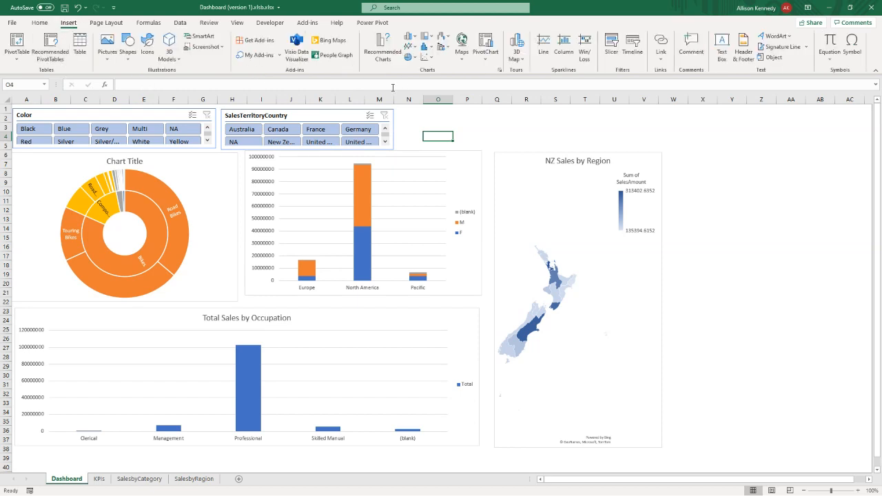
left_click(722, 52)
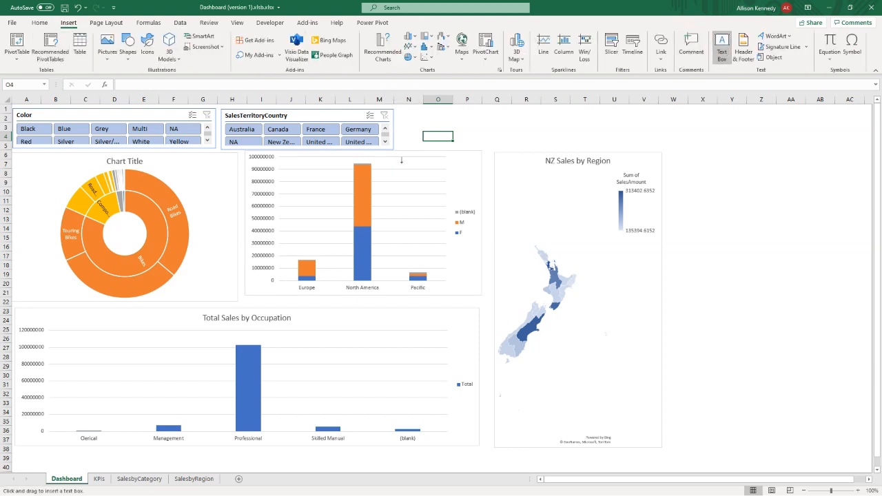
left_click_drag(415, 118, 523, 145)
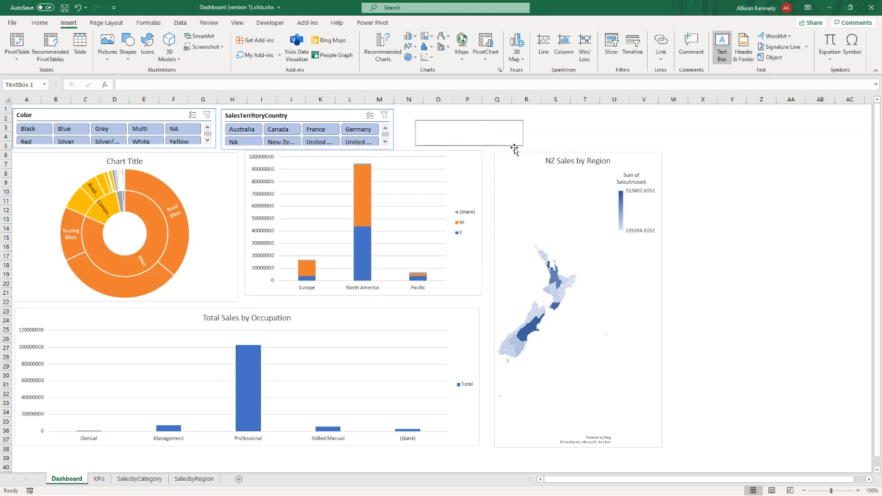
left_click_drag(469, 120, 413, 117)
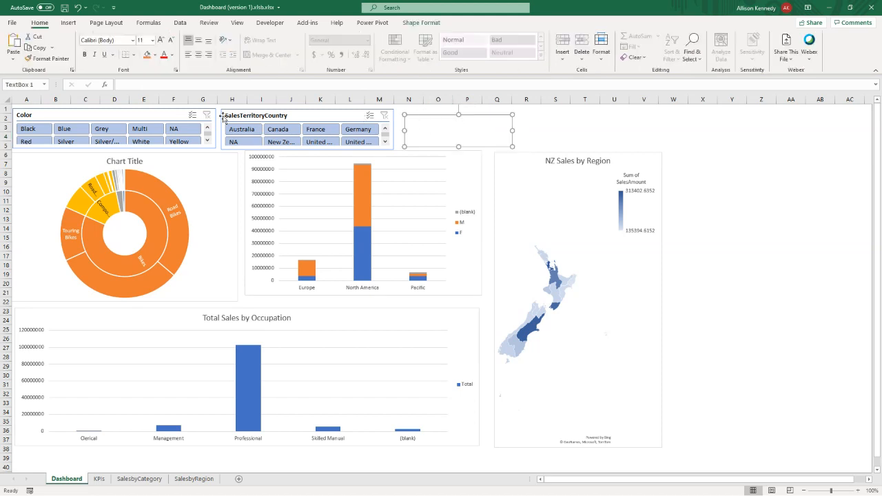
- Link the new text box to the total sales cell with the formula =KPIs!A3
left_click(125, 84)
type("=")
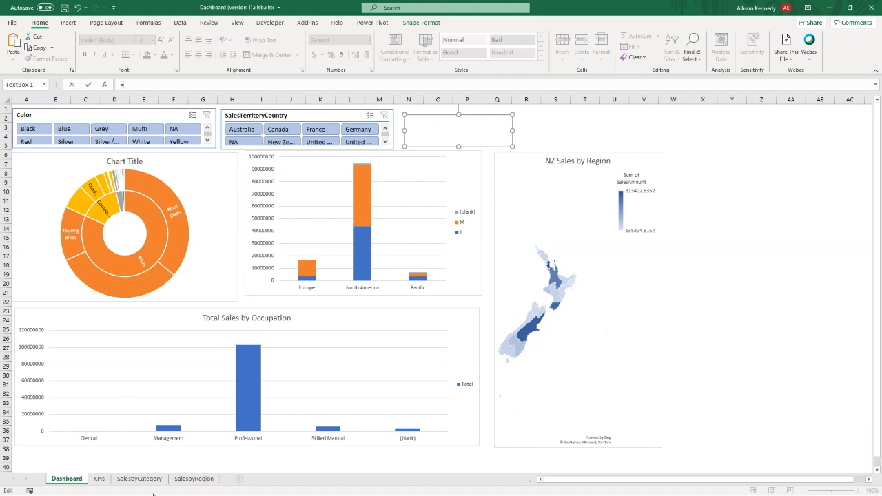
left_click(100, 479)
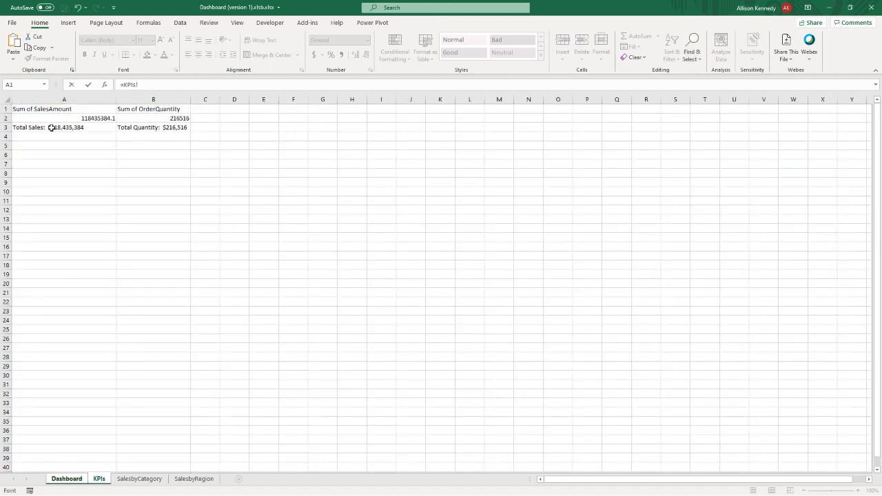
left_click(51, 128)
key("Return")
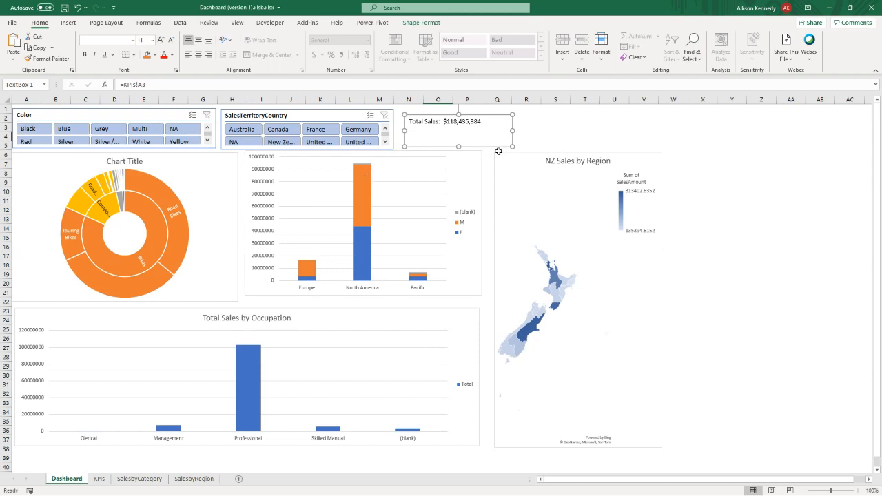
- Set the Total Sales text box font size to 18 and center its text horizontally
left_click(153, 43)
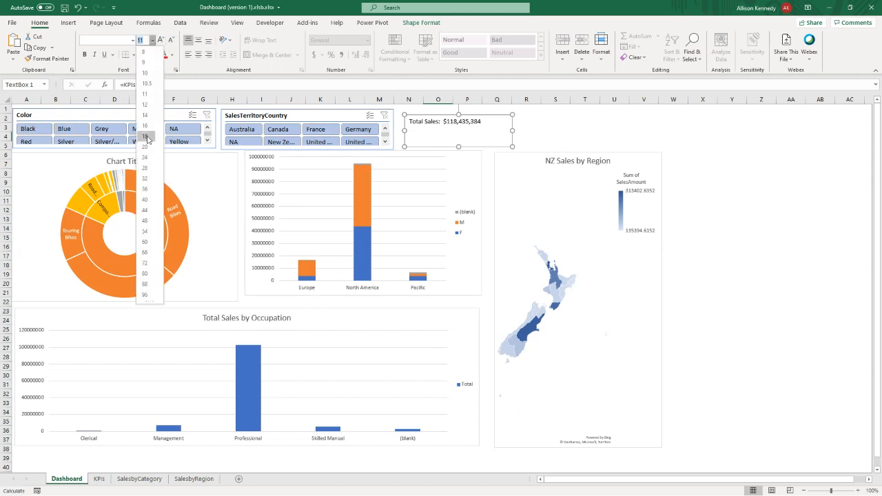
left_click(147, 139)
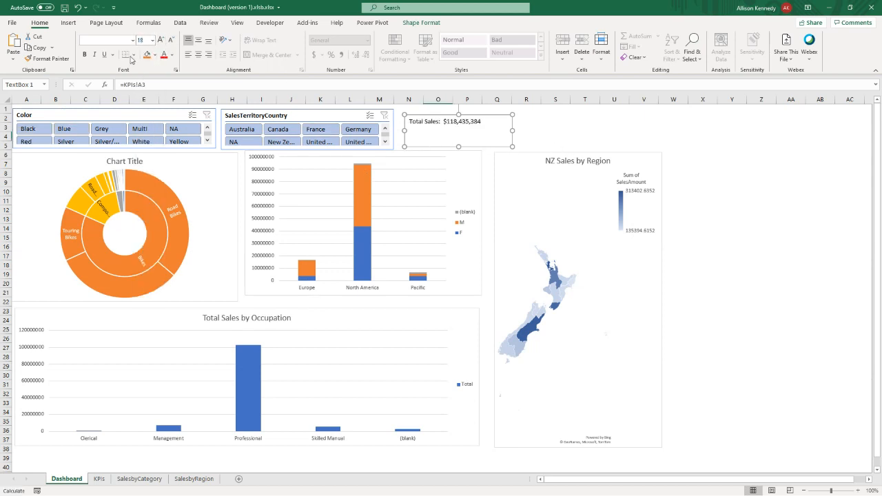
left_click(535, 146)
left_click(451, 122)
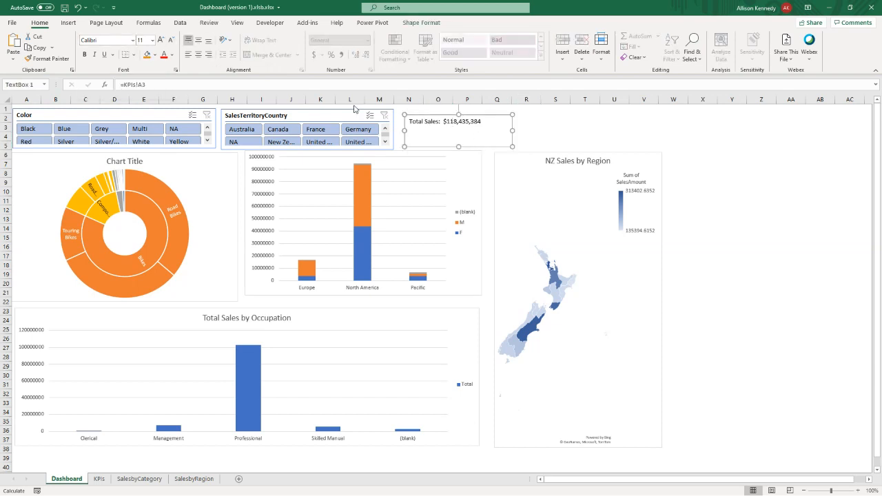
left_click(153, 40)
left_click(145, 145)
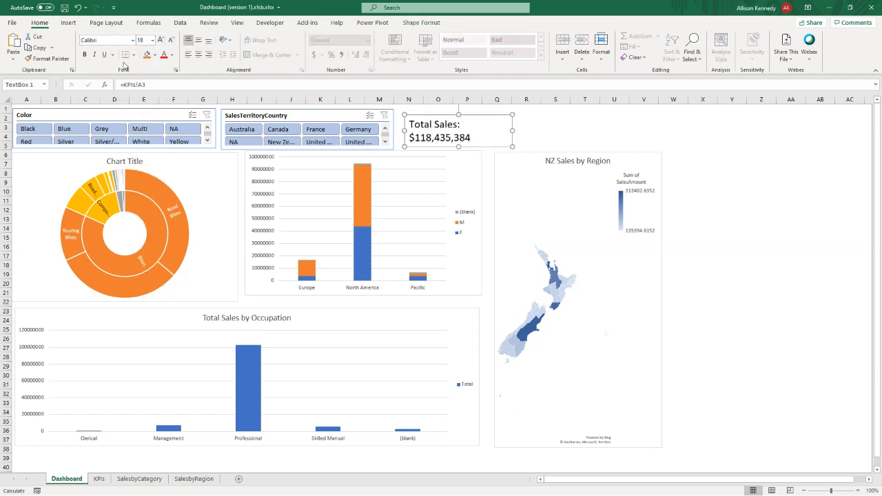
left_click(198, 55)
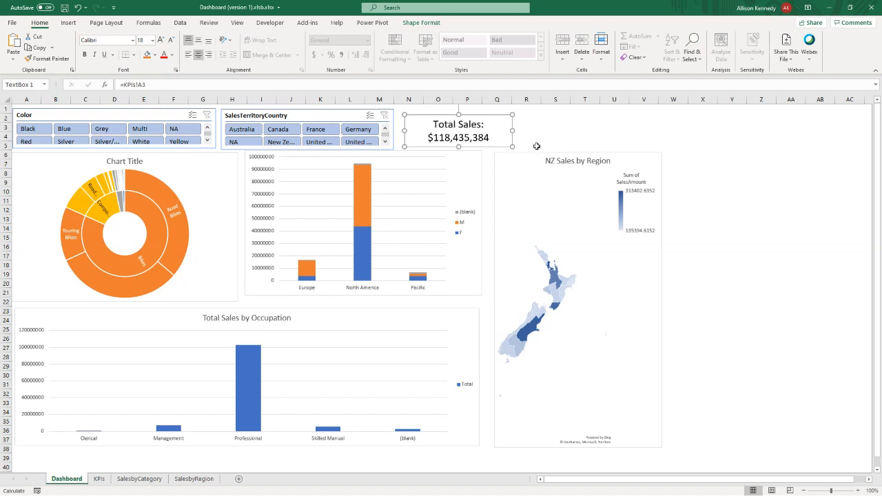
- Narrow the Total Sales card and move it next to the country slicer, and place a copy of it above the New Zealand map
left_click_drag(513, 129, 420, 112)
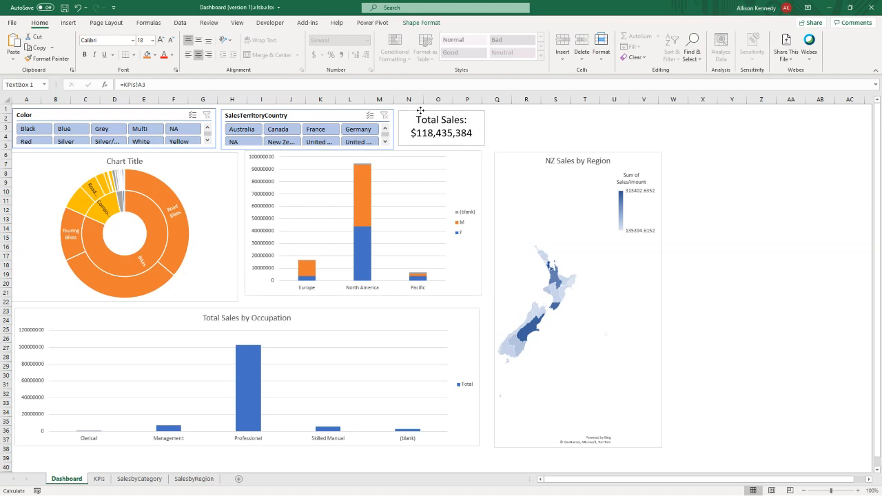
left_click(516, 129)
left_click(456, 146)
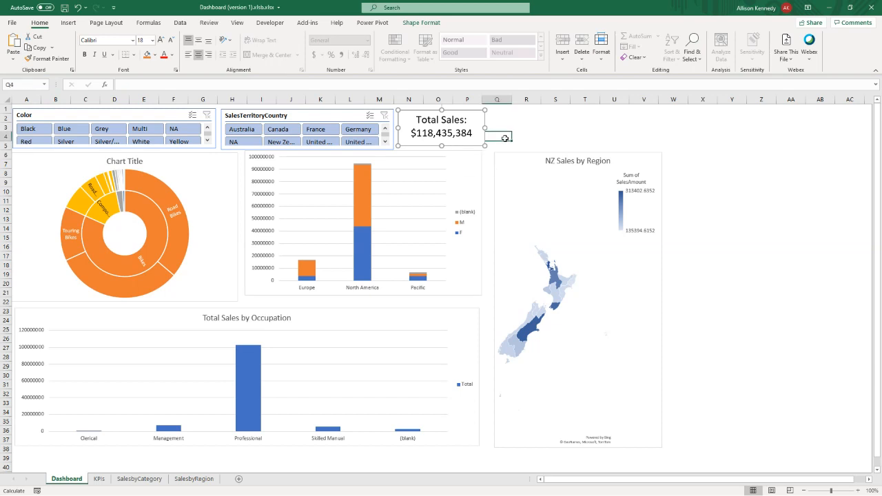
key("ctrl+c")
key("ctrl+v")
left_click_drag(489, 138, 503, 116)
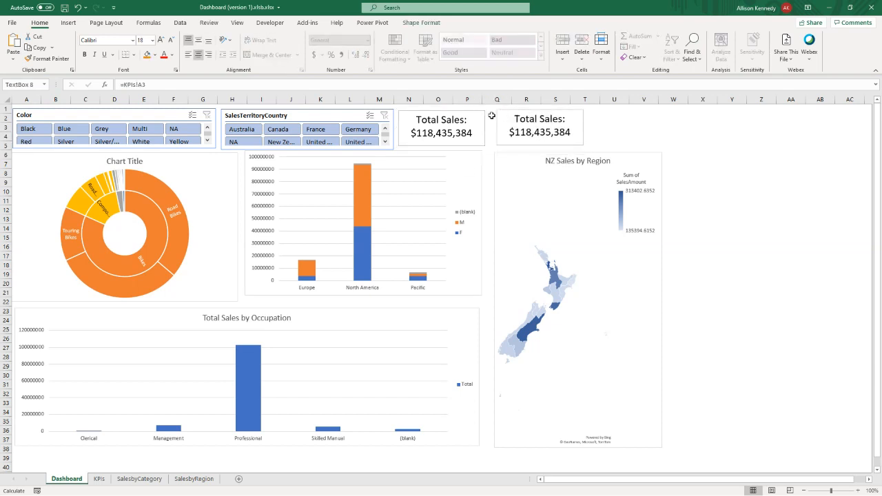
left_click(158, 86)
key("BackSpace")
type("4")
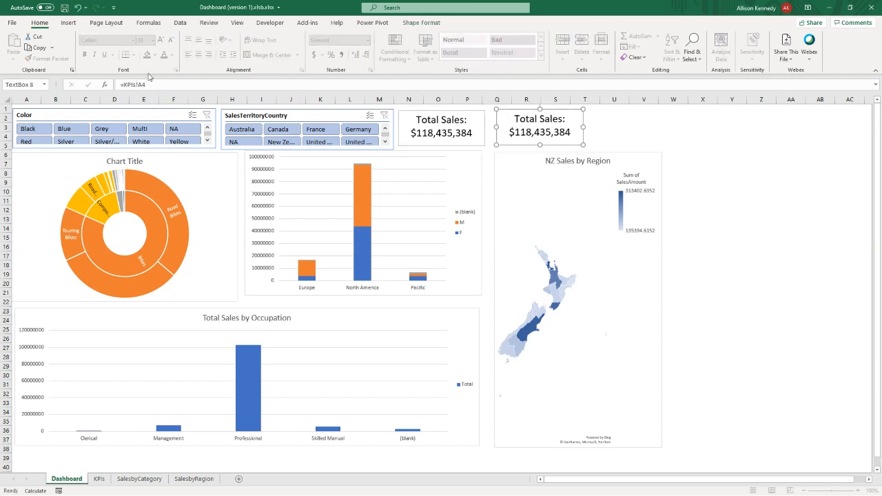
key("Return")
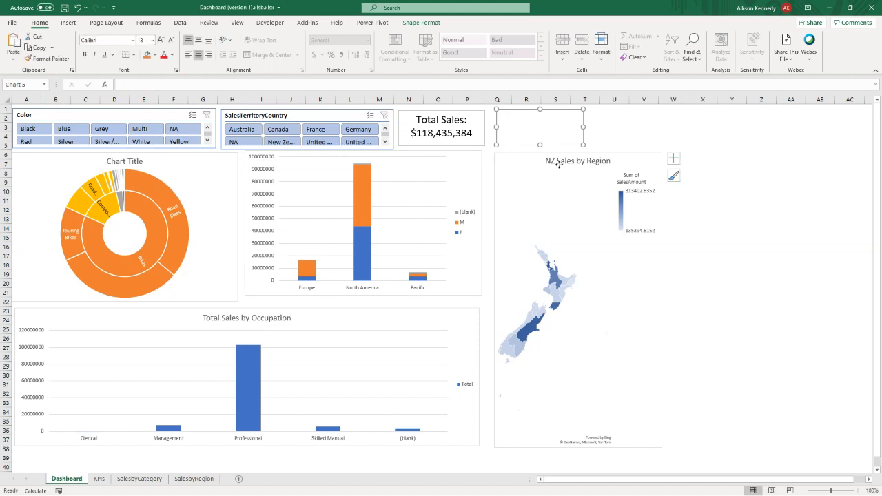
- Link the copied text box above the New Zealand map to the total quantity cell with =KPIs!B3
left_click(148, 83)
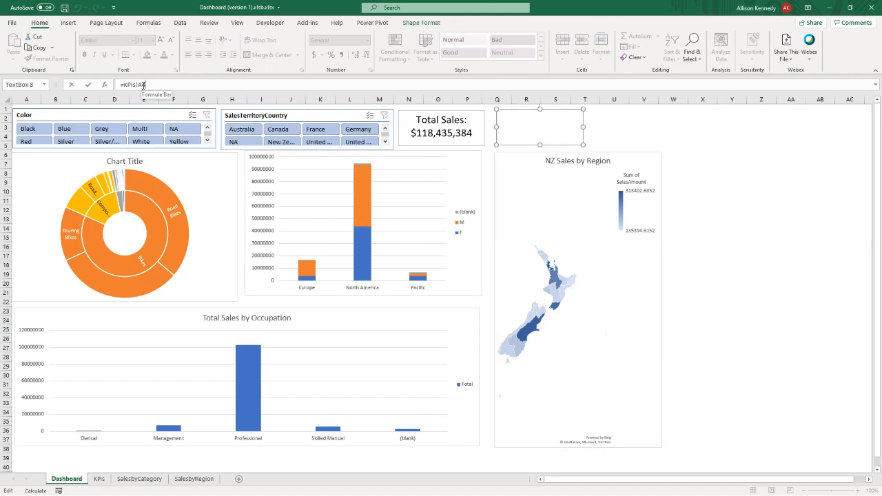
key("BackSpace")
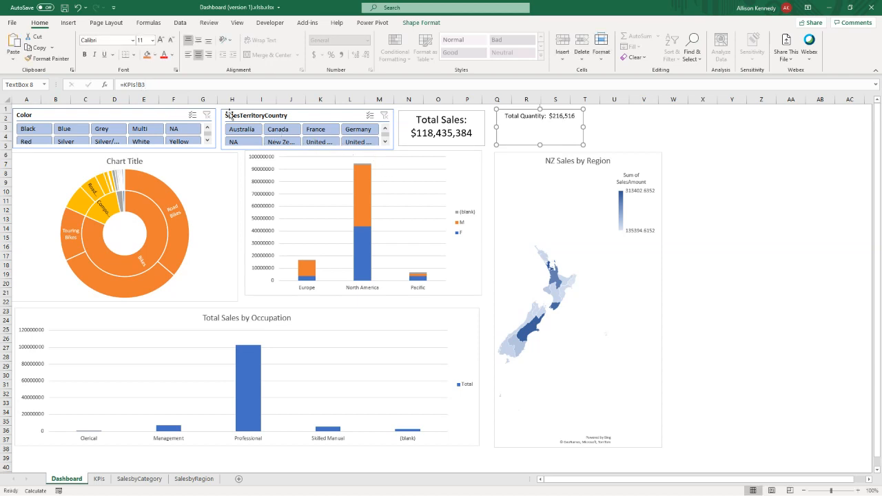
- Copy the Total Sales card's formatting onto the Total Quantity card and save the workbook
left_click(444, 142)
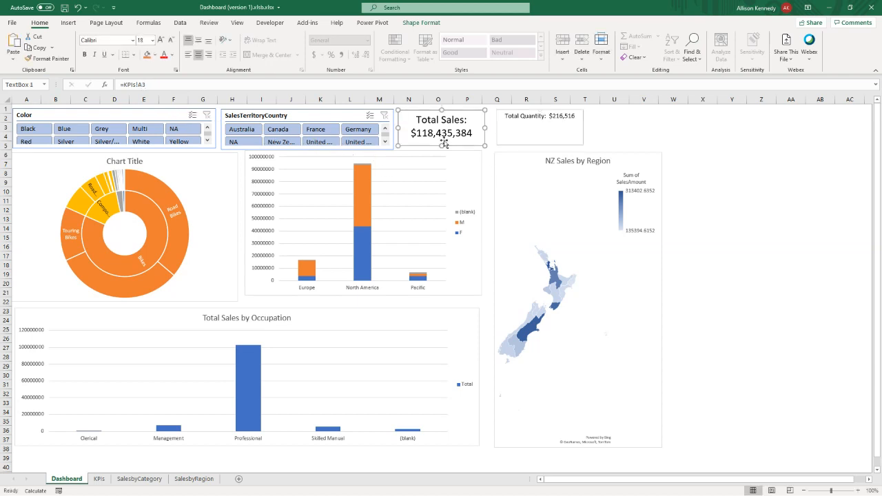
left_click(47, 58)
left_click(496, 124)
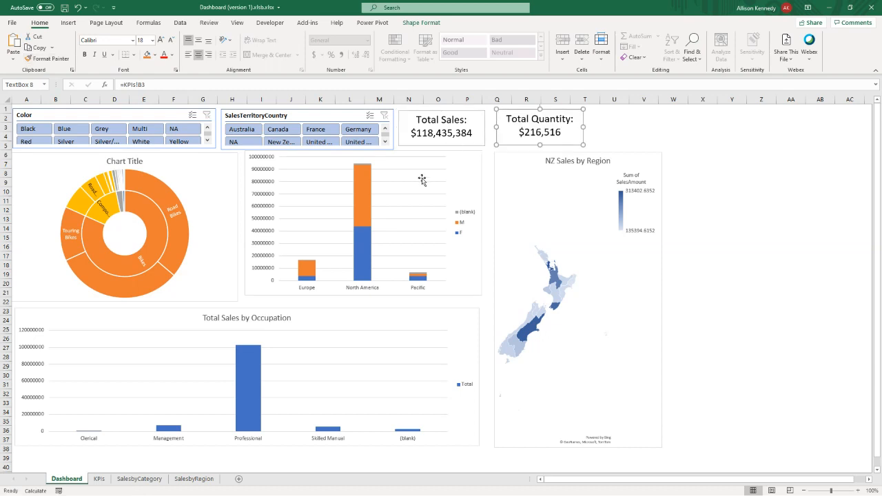
left_click(711, 160)
key("ctrl+s")
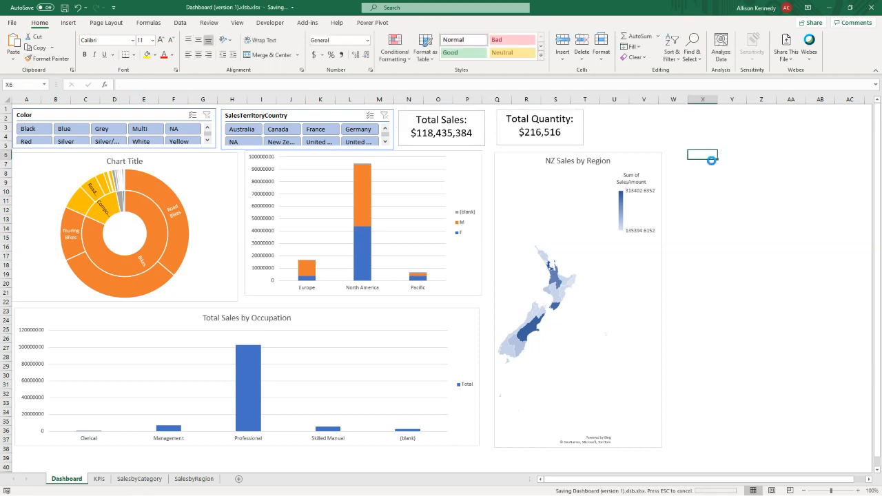
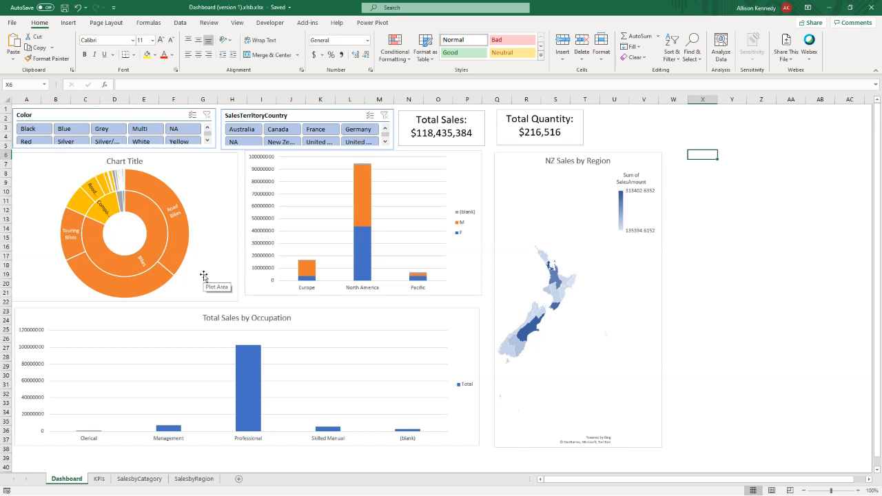
- Select the sunburst chart's data labels and open their formatting options
left_click(203, 276)
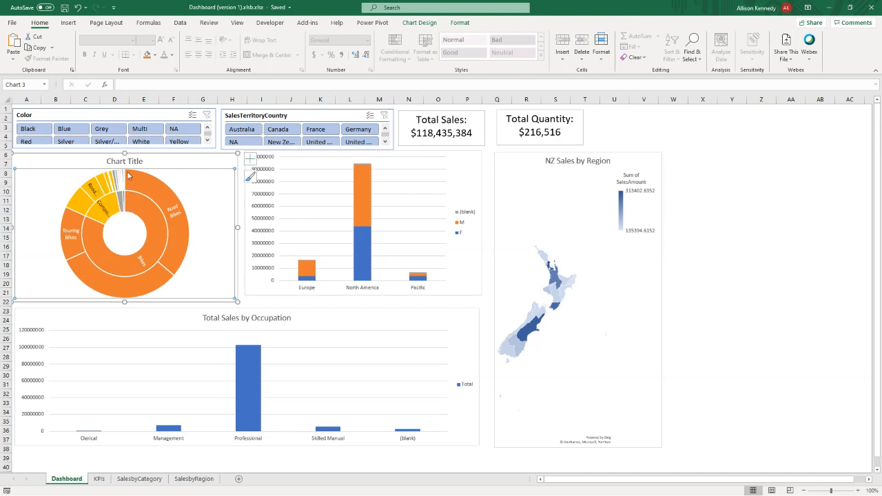
left_click(174, 213)
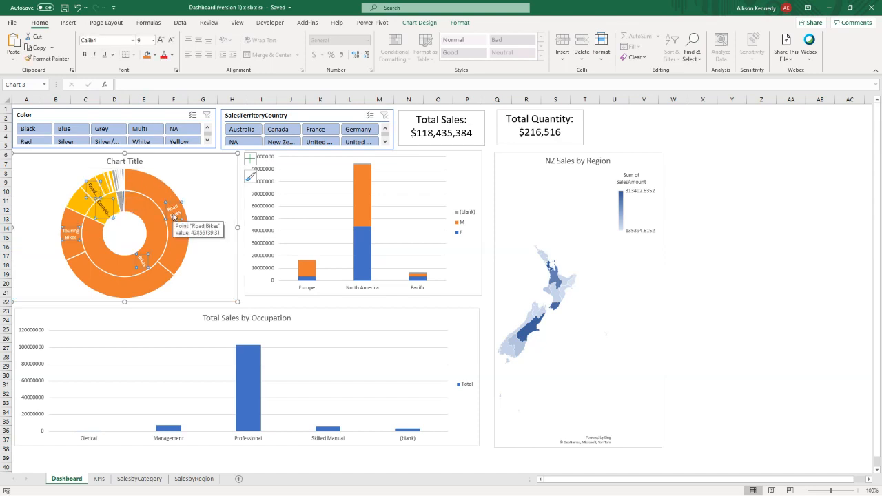
left_click(175, 216)
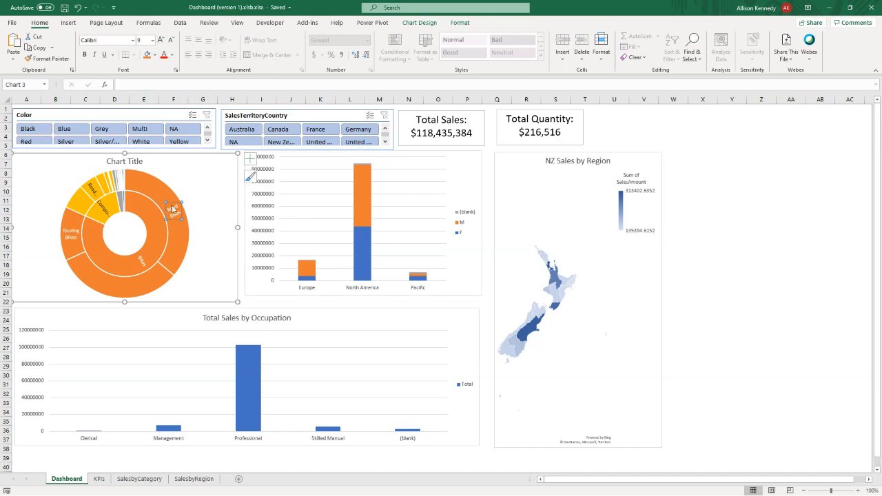
left_click(133, 246)
left_click(103, 212)
right_click(99, 213)
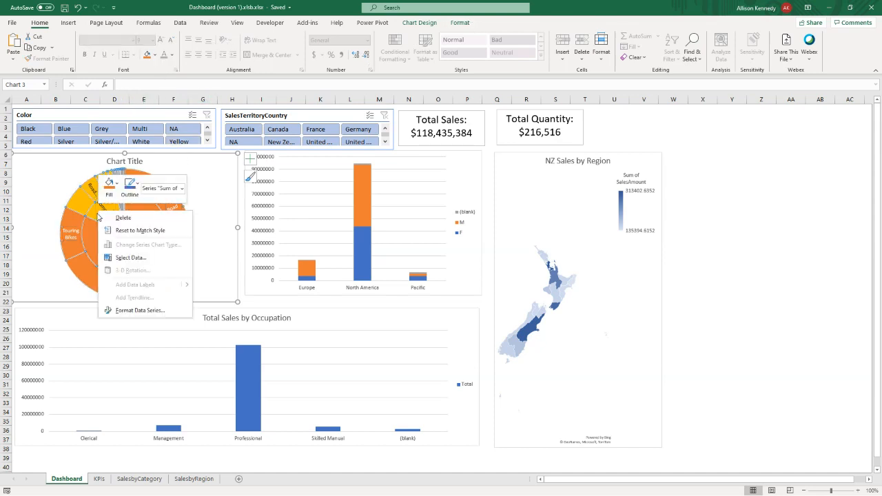
left_click(128, 311)
left_click(96, 196)
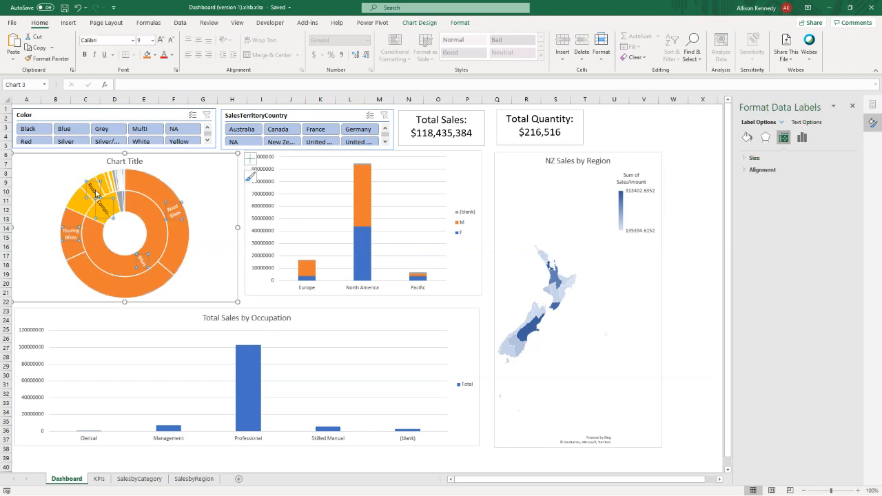
- Set the sunburst chart's data label text to a solid blue theme color
left_click(747, 137)
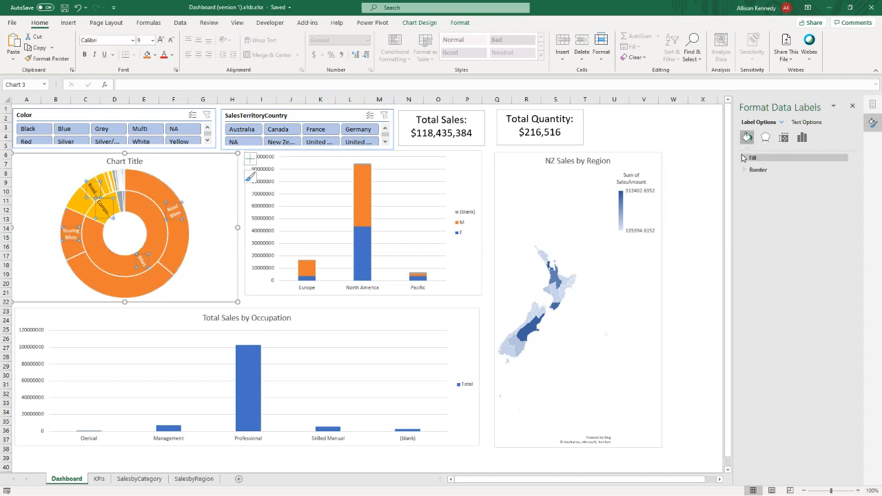
left_click(743, 158)
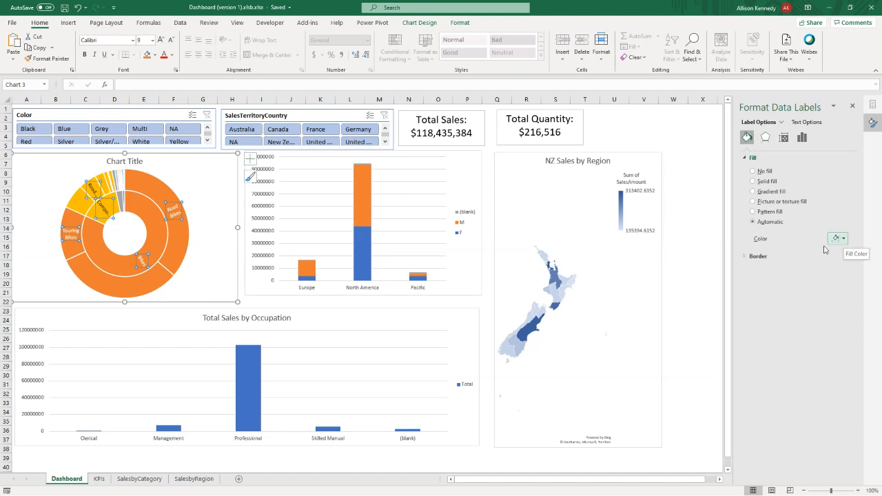
left_click(771, 257)
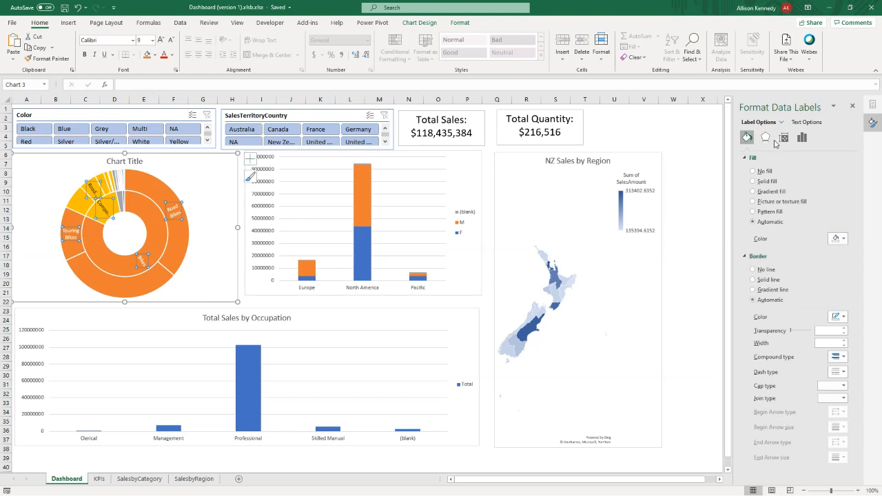
left_click(806, 122)
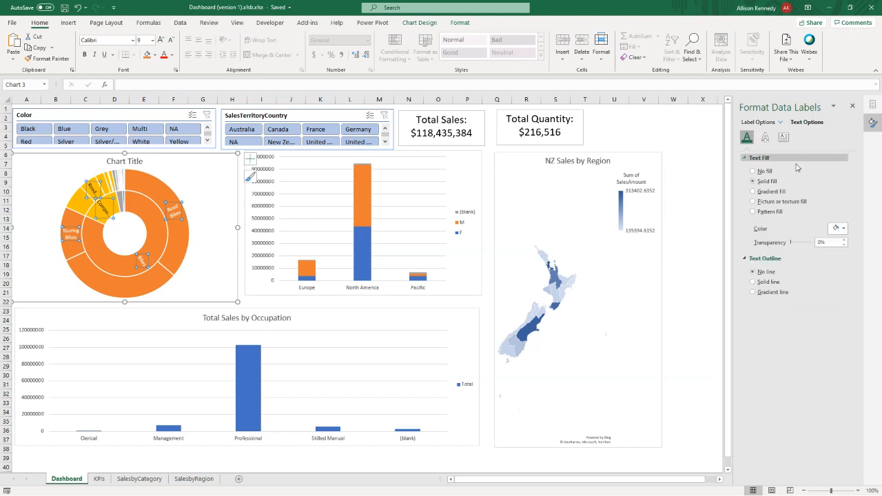
left_click(842, 228)
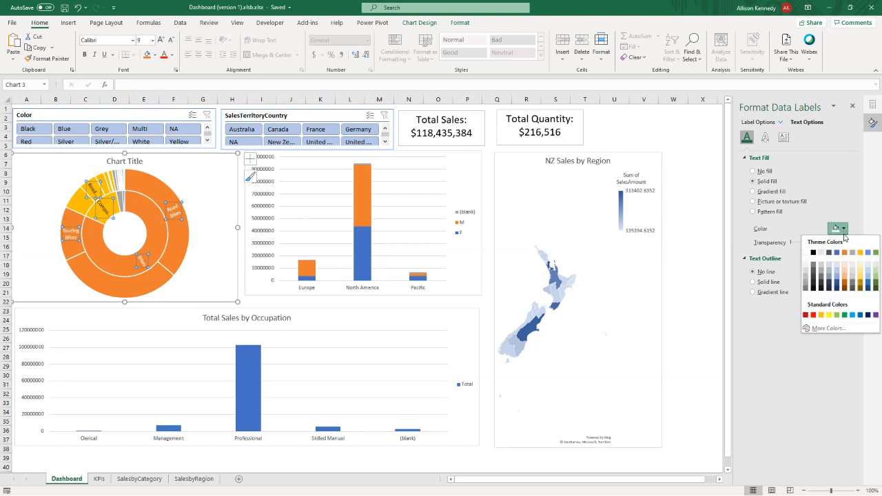
left_click(836, 253)
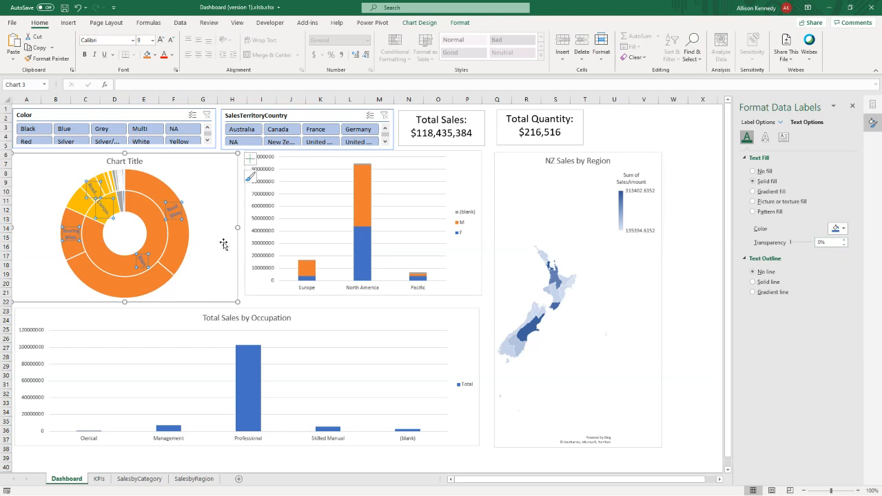
left_click(225, 247)
- Enlarge the stacked column chart slightly so its lower edge lines up with the sunburst chart beside it
left_click(259, 250)
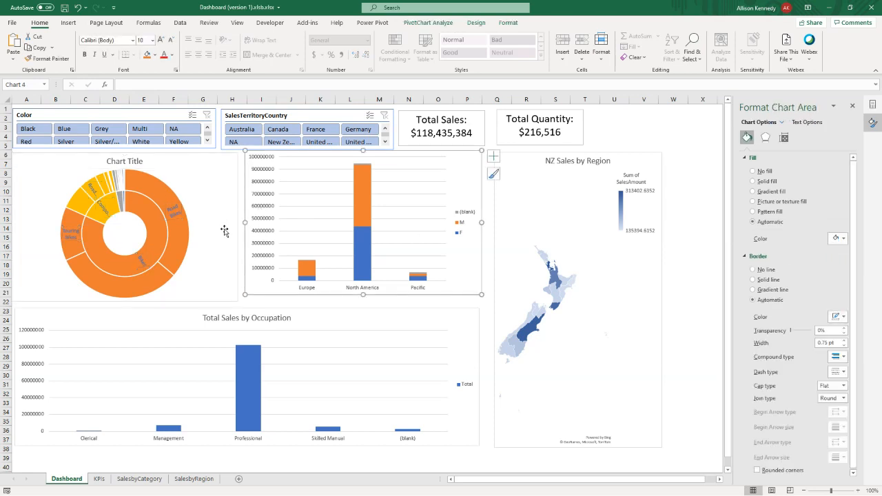
mouse_move(144, 276)
mouse_move(81, 201)
left_click_drag(481, 294, 483, 301)
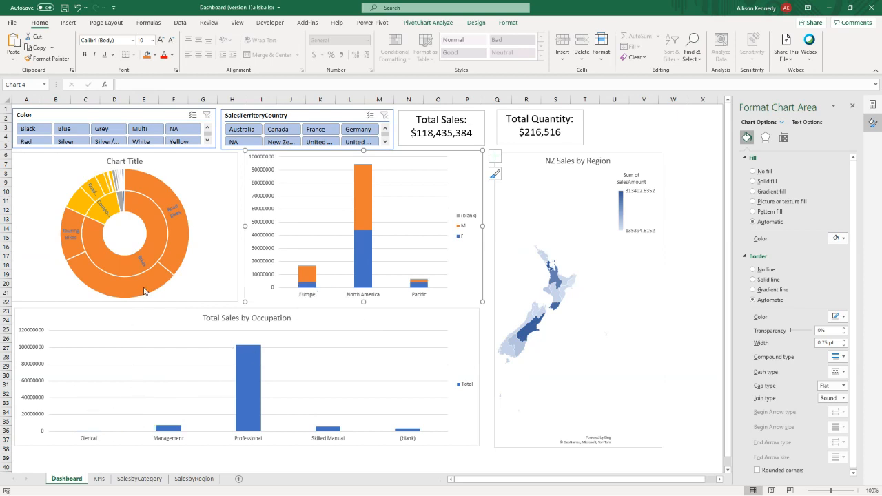
left_click(144, 263)
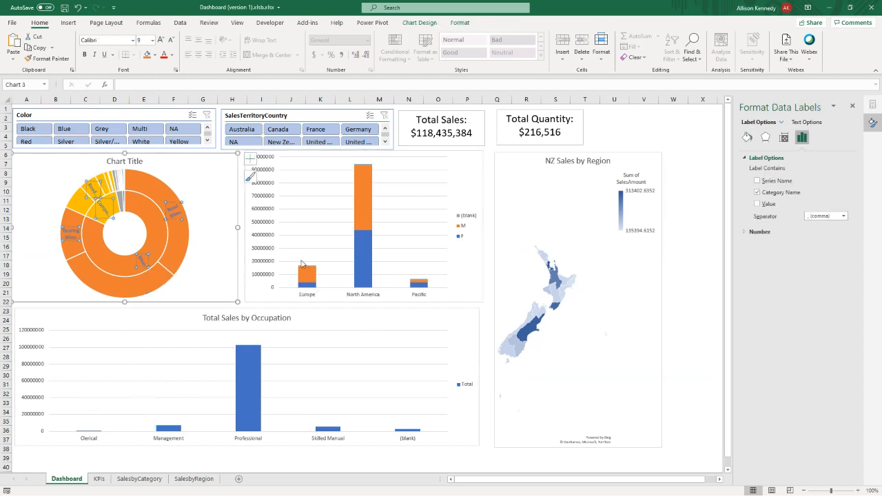
left_click(166, 245)
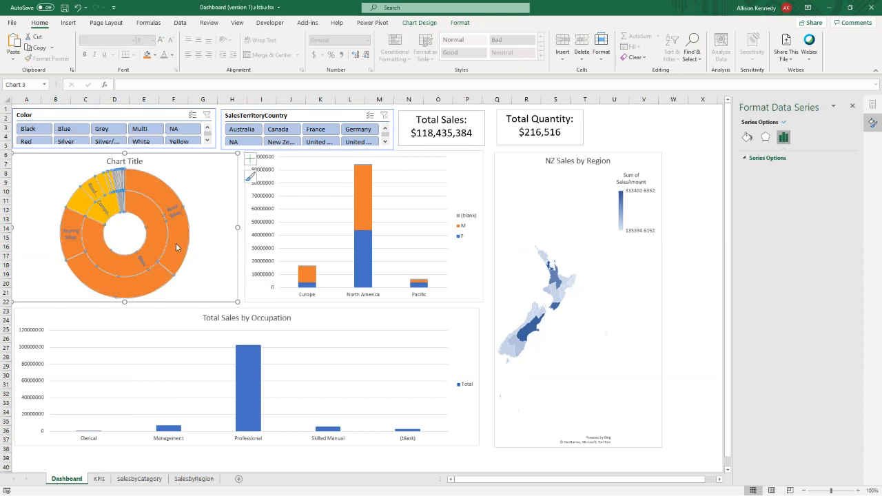
left_click(177, 247)
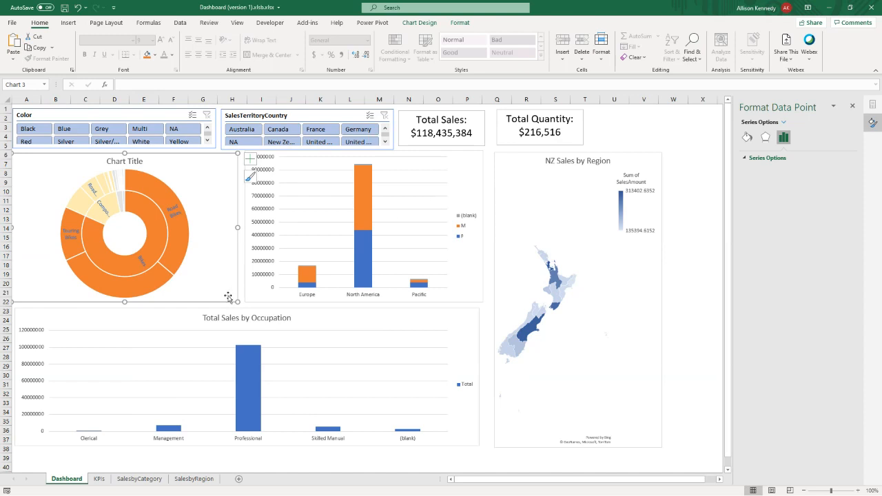
left_click(211, 193)
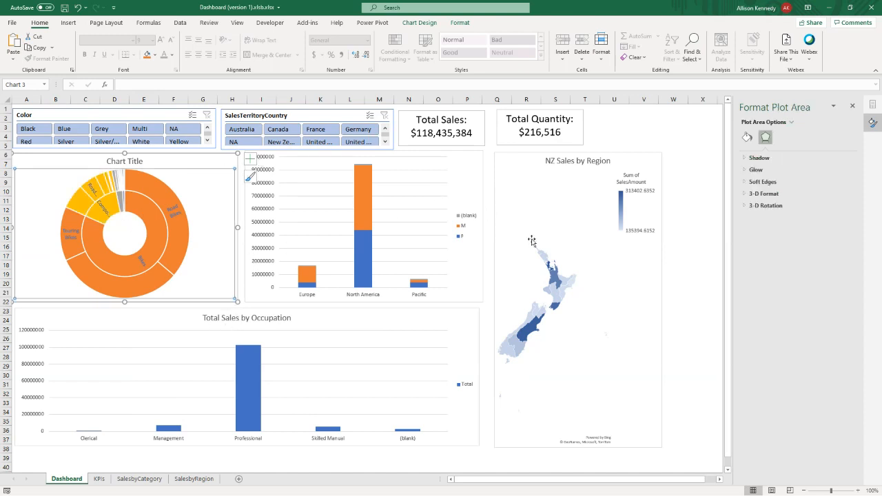
- Examine the Publish to Power BI options for uploading the workbook or exporting its data, and leave without publishing
mouse_move(254, 364)
mouse_move(124, 294)
left_click(12, 23)
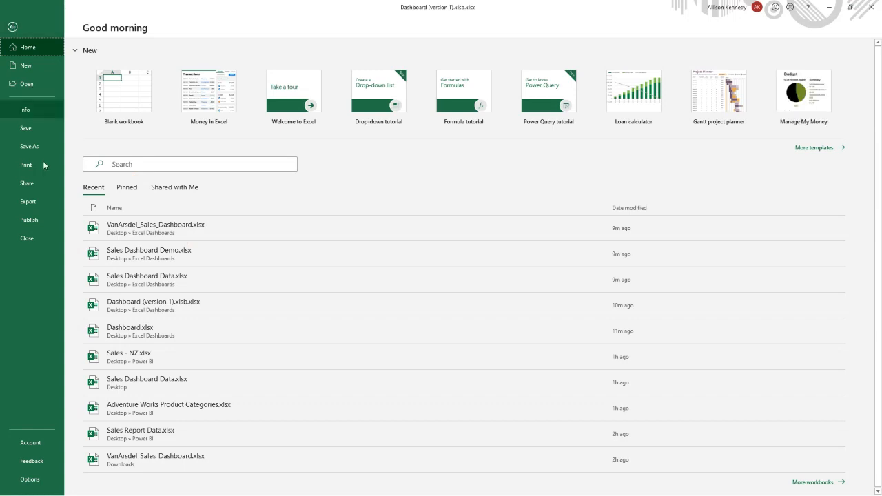
left_click(39, 221)
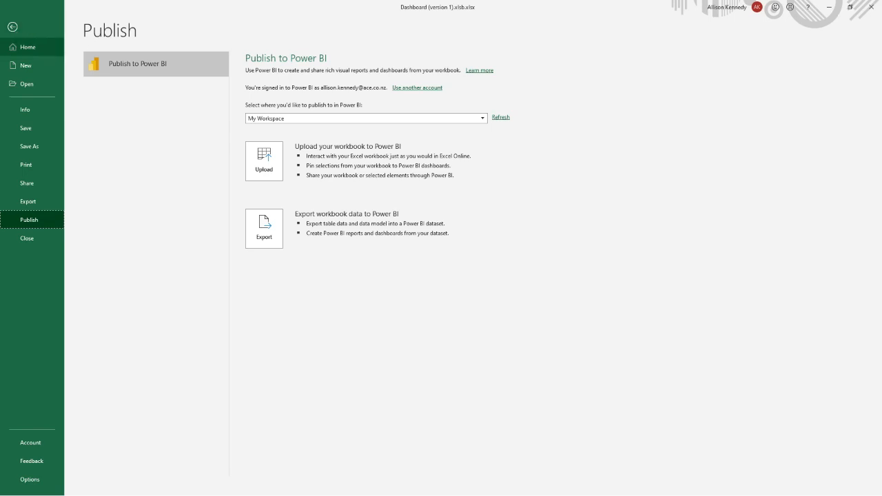
left_click(13, 28)
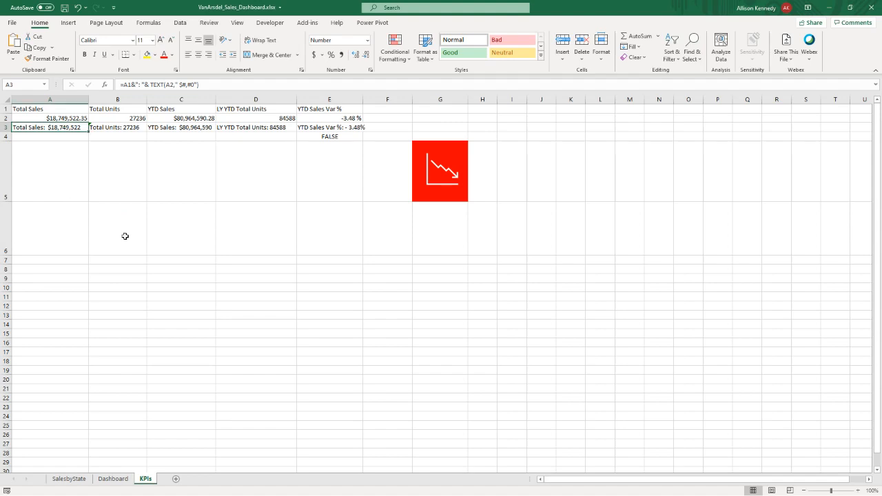
- In VanArsdel_Sales_Dashboard.xlsx, examine the two trend icons placed over cells F5 and G5 of the KPIs sheet
left_click(385, 171)
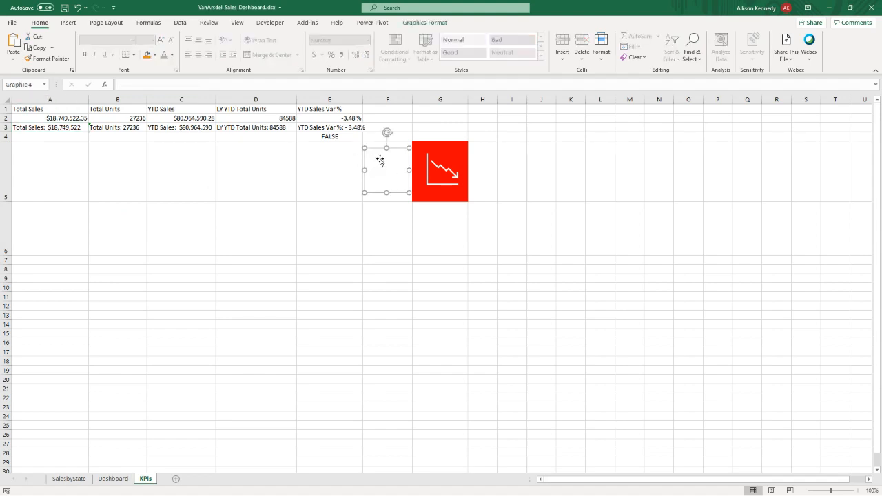
left_click(434, 162)
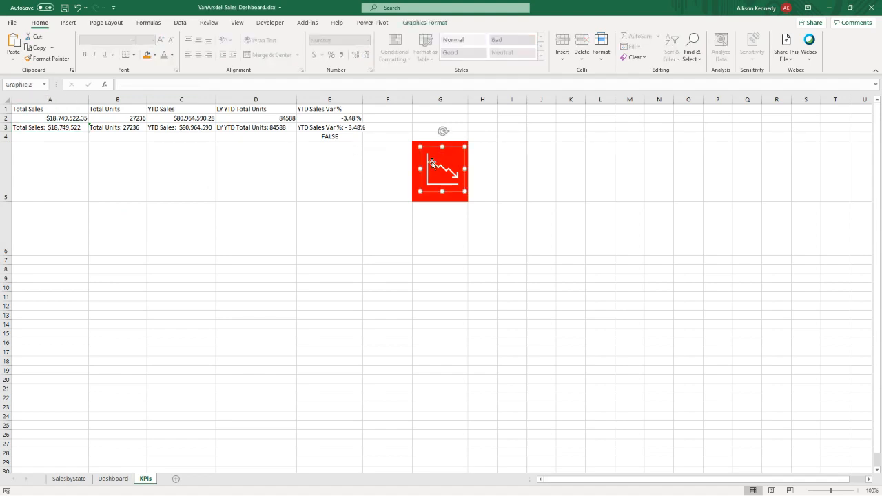
left_click(390, 165)
left_click(434, 163)
left_click(392, 170)
left_click(445, 168)
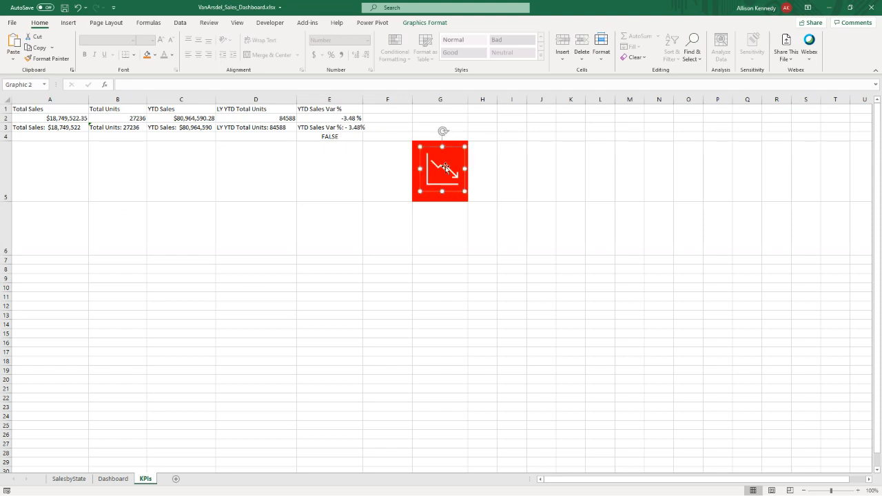
left_click(371, 180)
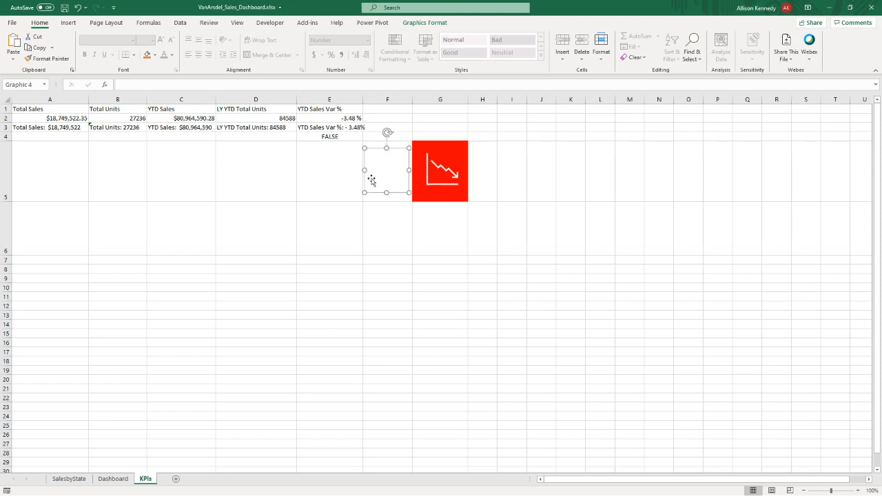
- Filter the Dashboard sheet to manufacturer Aliqui, and switch the filter to Barba to compare the trend indicators
left_click(107, 480)
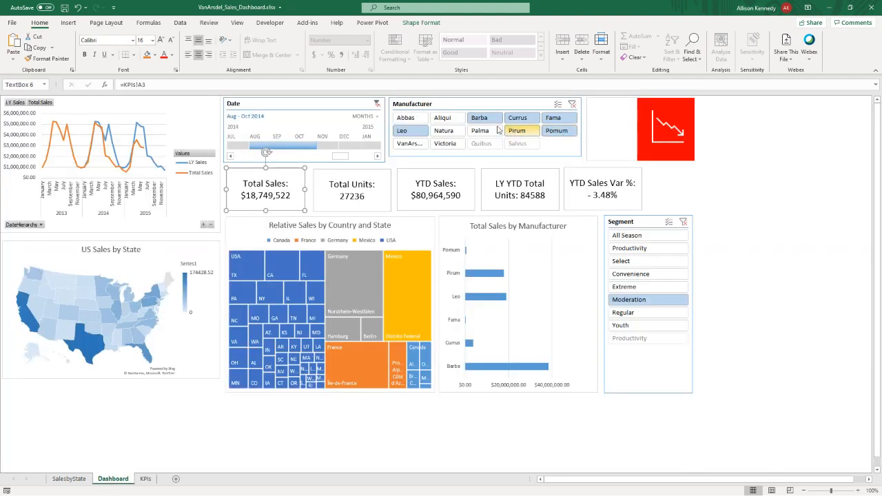
left_click(443, 118)
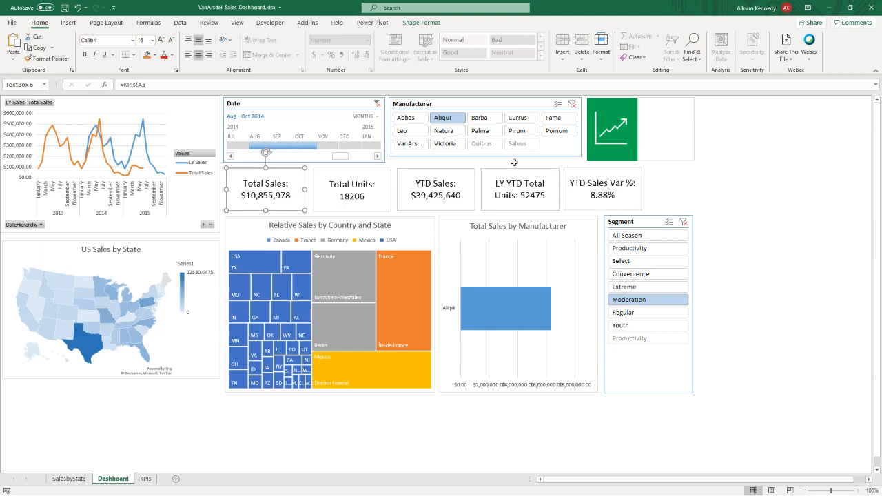
left_click(482, 119)
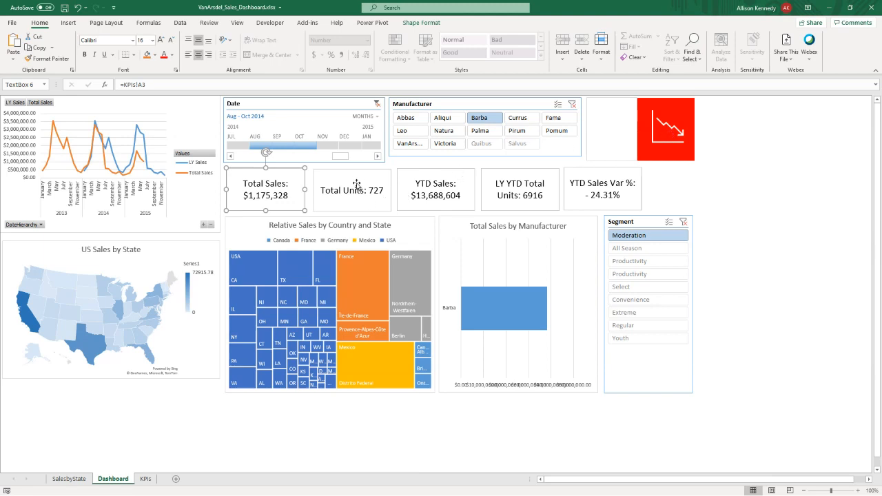
- Review the KPIs sheet's conditional formatting rules, first for cell F5 and then for the whole worksheet
left_click(145, 479)
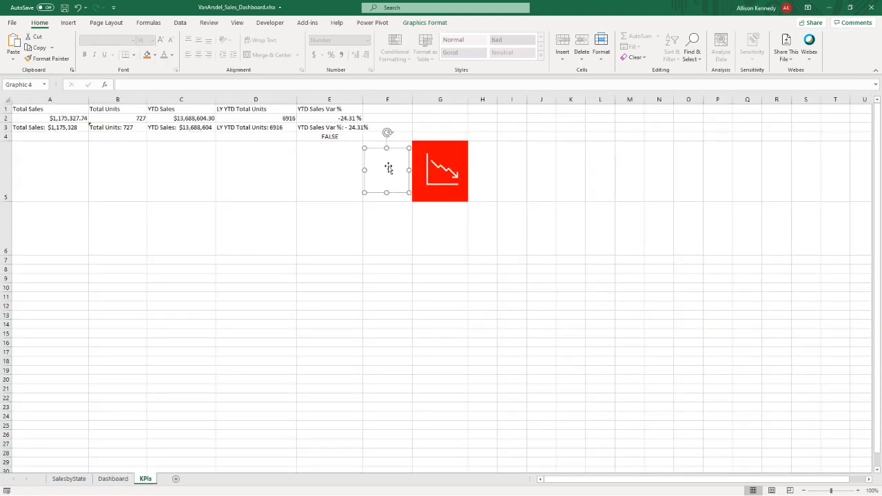
left_click(434, 168)
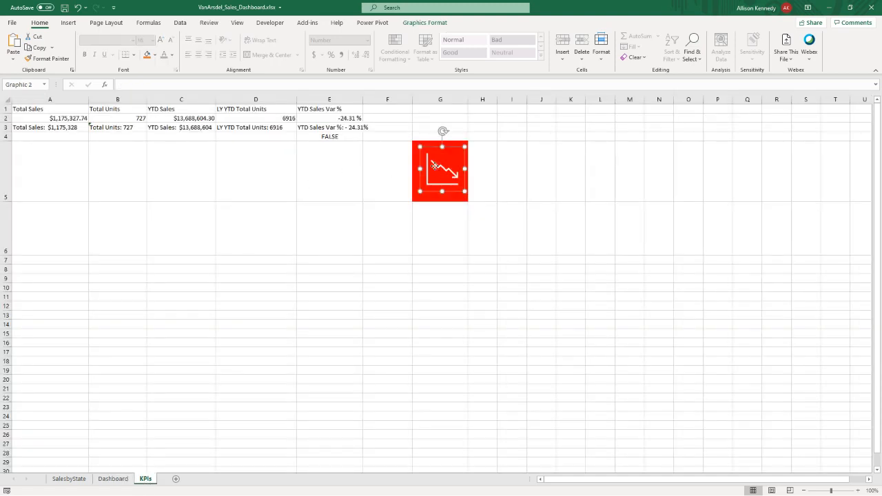
left_click(372, 173)
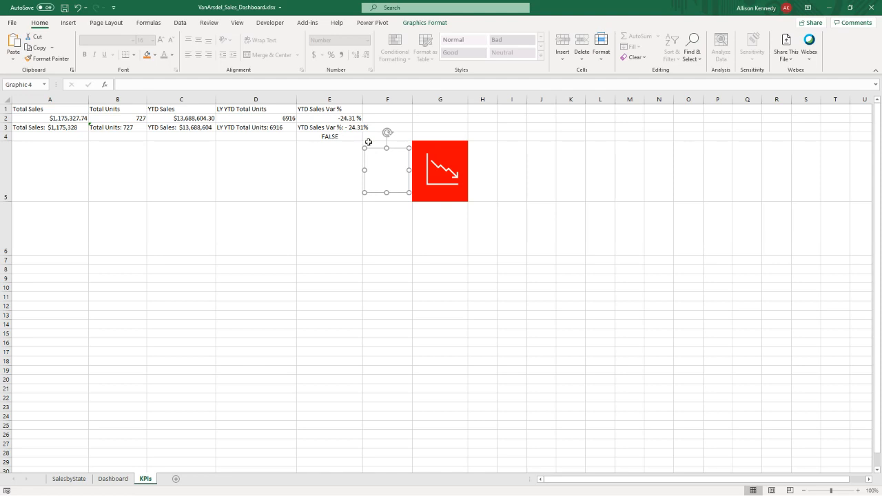
left_click(366, 142)
left_click(393, 57)
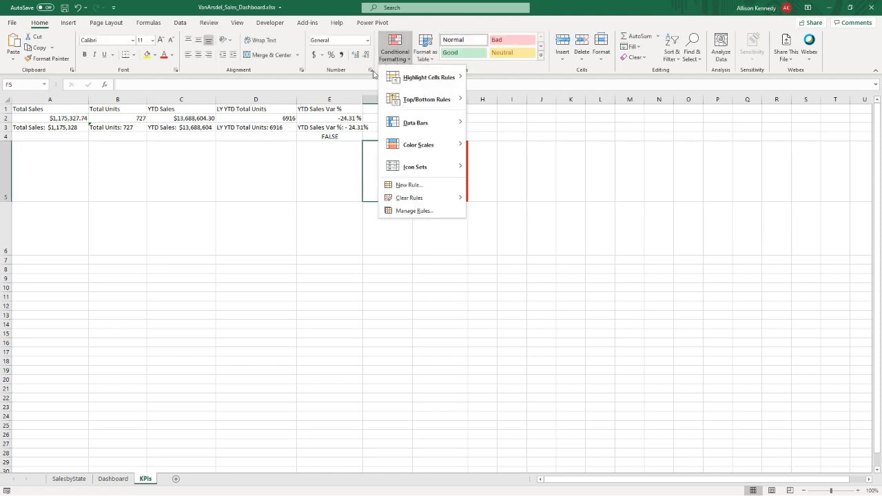
left_click(414, 212)
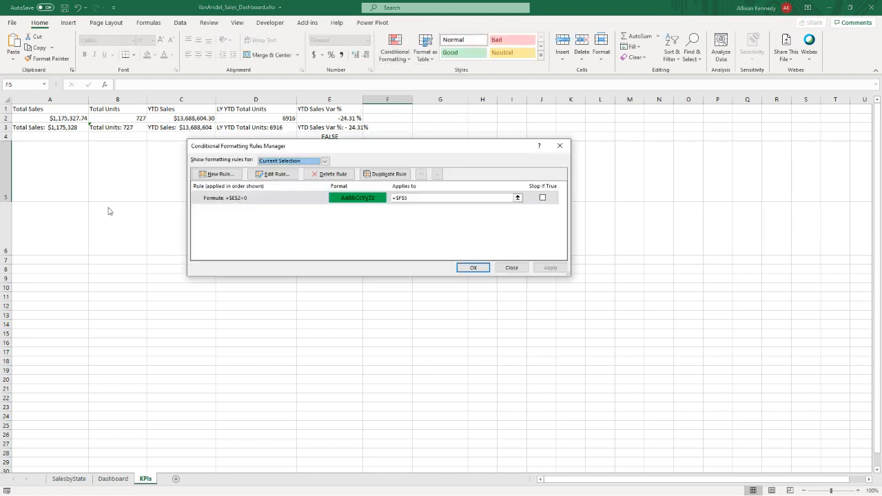
left_click_drag(310, 146, 288, 239)
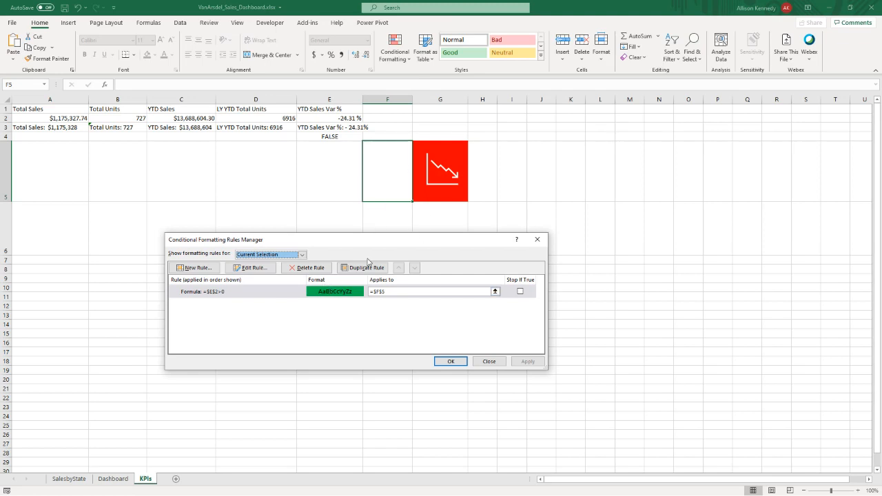
left_click(302, 255)
left_click(289, 270)
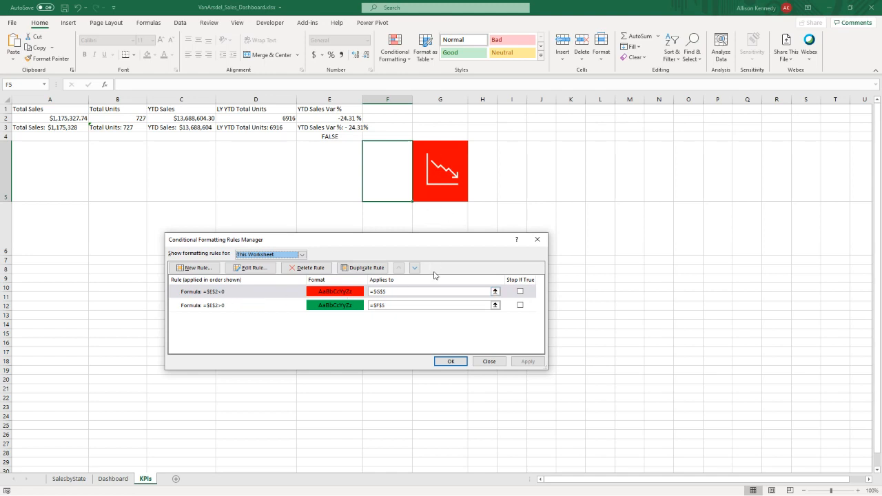
left_click(477, 363)
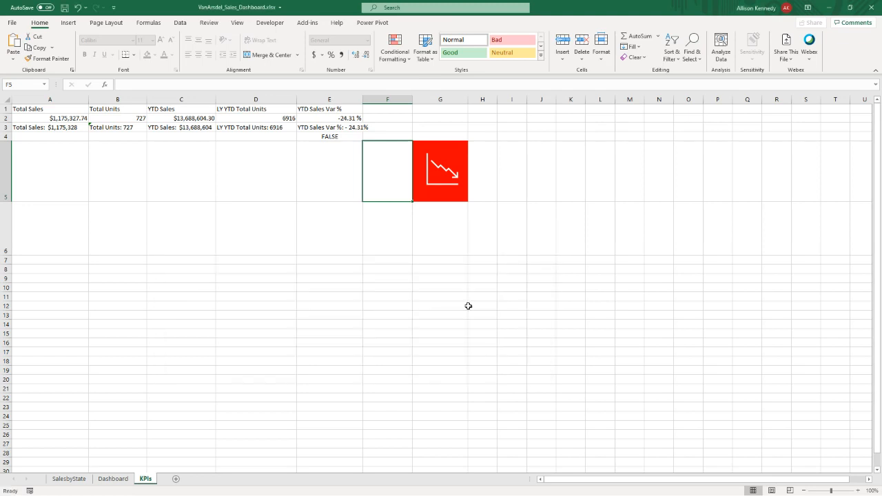
- Check the graphics in F5 and G5 that sit on top of the conditionally formatted cells
left_click(422, 184)
left_click(399, 183)
left_click(437, 180)
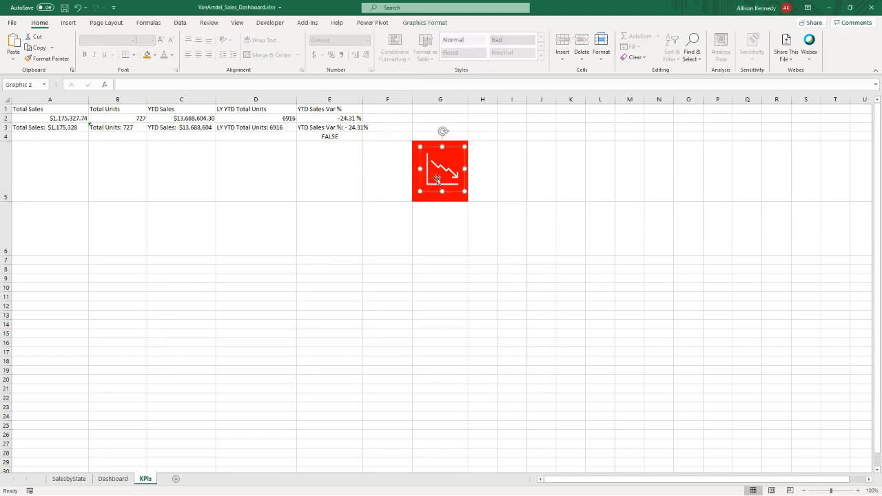
- Inspect the trend icons in F5 and G5, moving the white F5 icon over the red cell G5 and returning it to F5
left_click(398, 180)
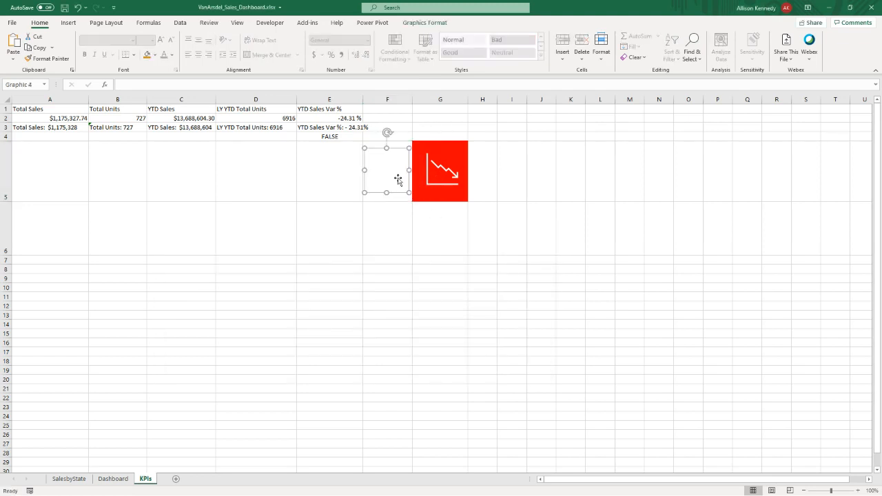
left_click(441, 185)
left_click(413, 233)
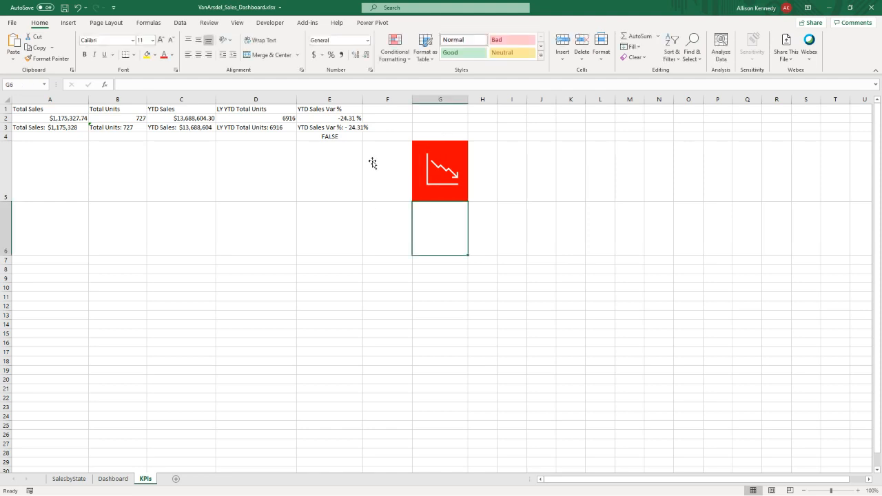
left_click_drag(368, 145, 418, 161)
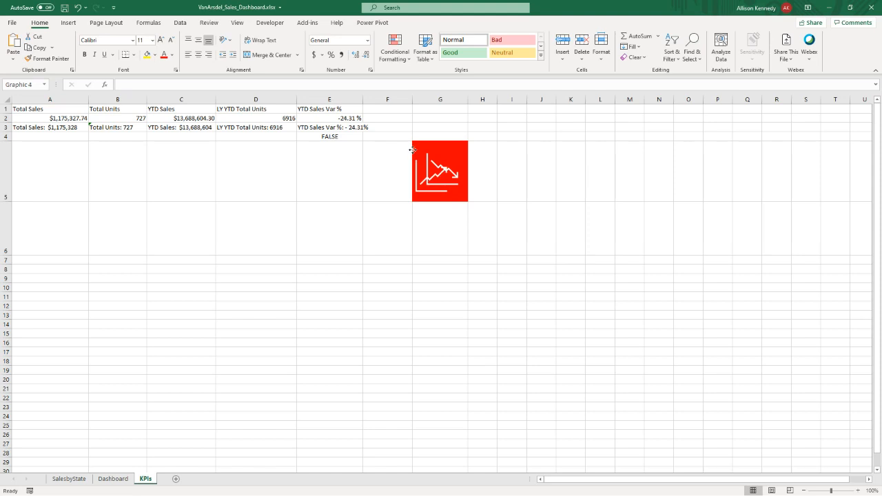
left_click(370, 148)
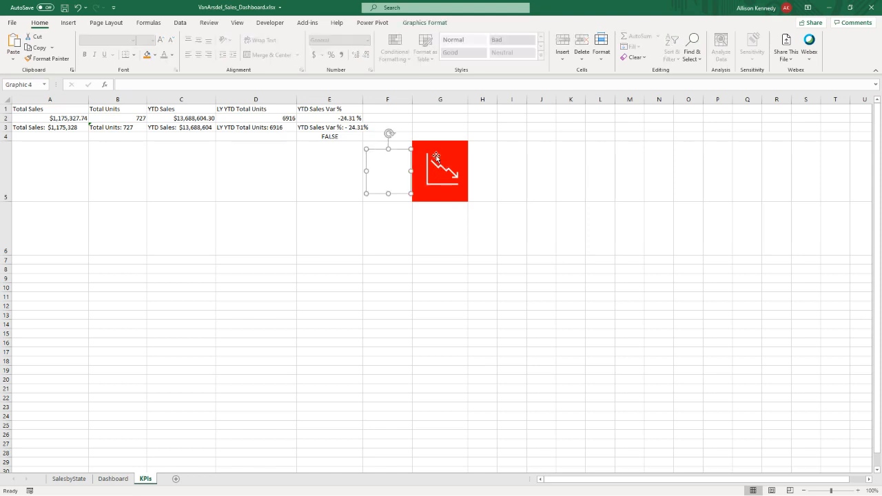
key("Delete")
left_click_drag(375, 195, 375, 195)
- Copy range F5:G5 from the KPIs sheet and paste it on the Dashboard sheet as a linked picture to the right of the KPI cards
left_click(374, 198)
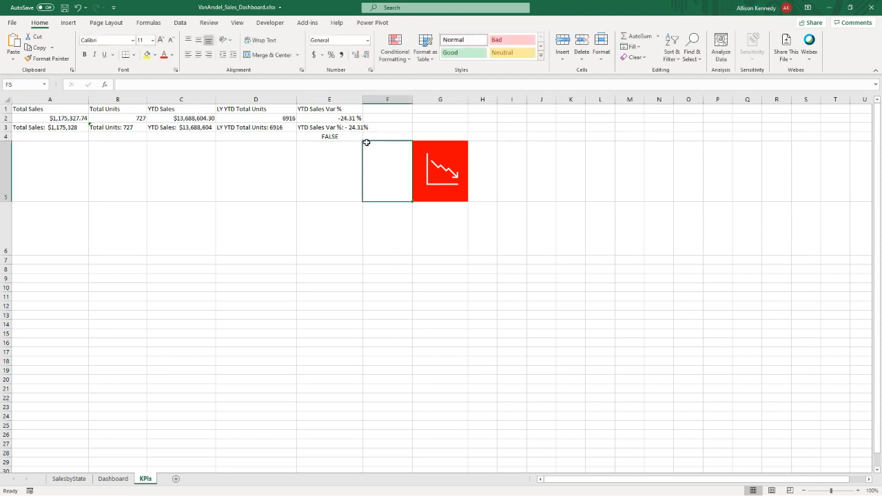
left_click_drag(396, 145, 427, 146)
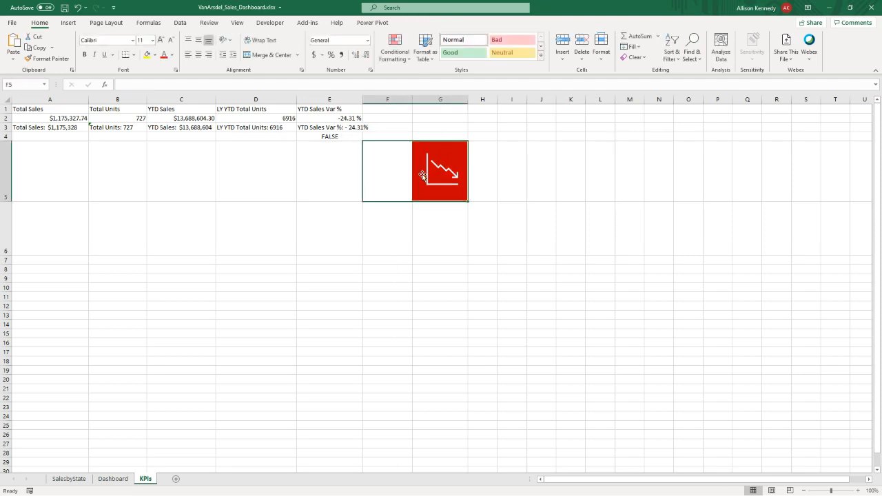
key("ctrl+c")
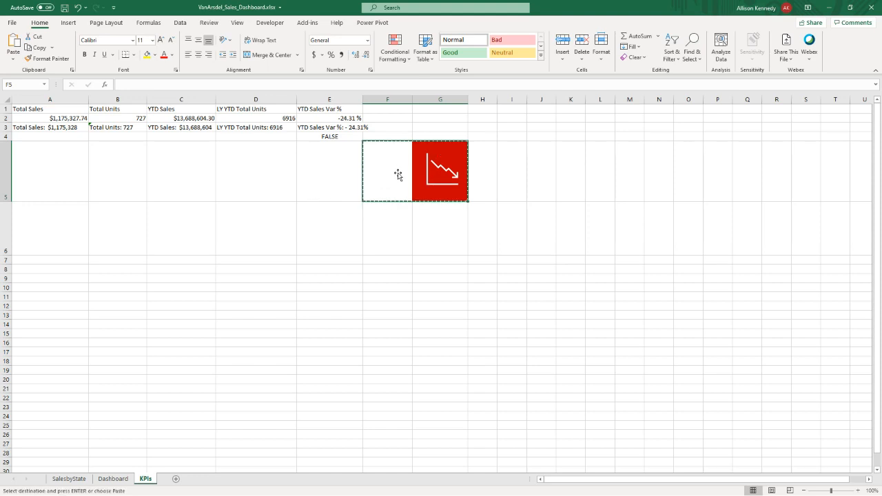
left_click(110, 479)
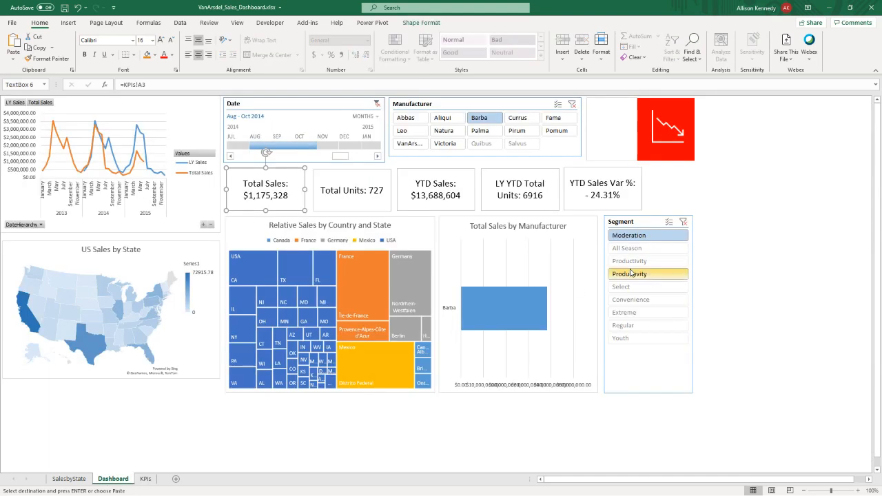
right_click(696, 184)
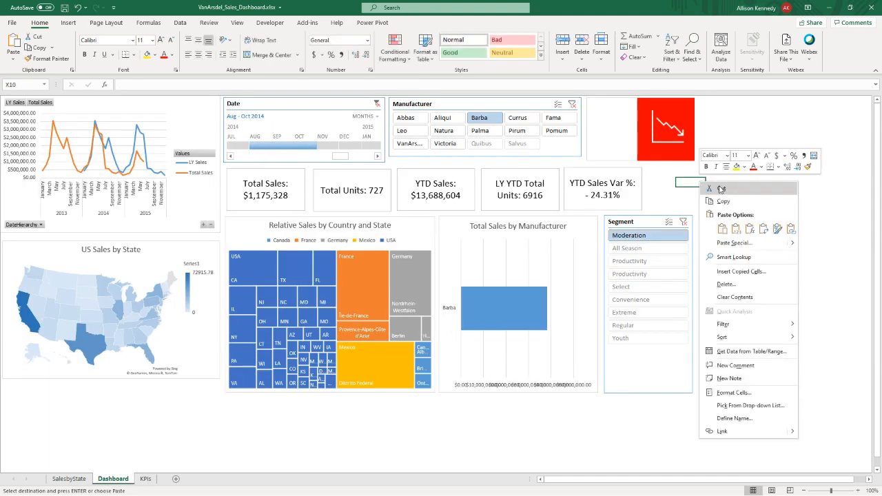
mouse_move(793, 246)
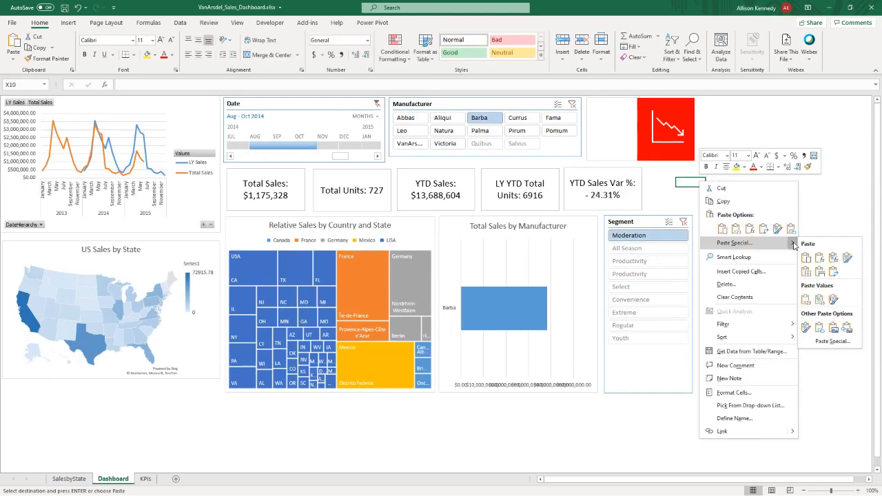
left_click(847, 328)
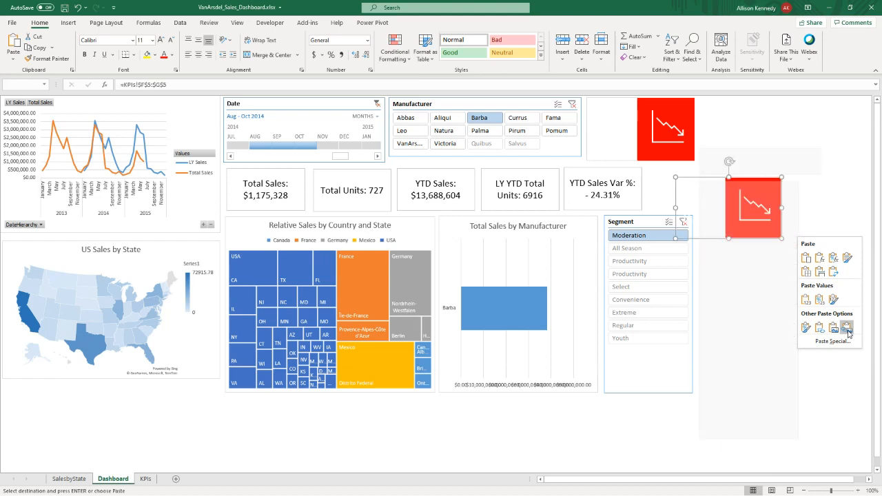
left_click_drag(708, 192, 742, 183)
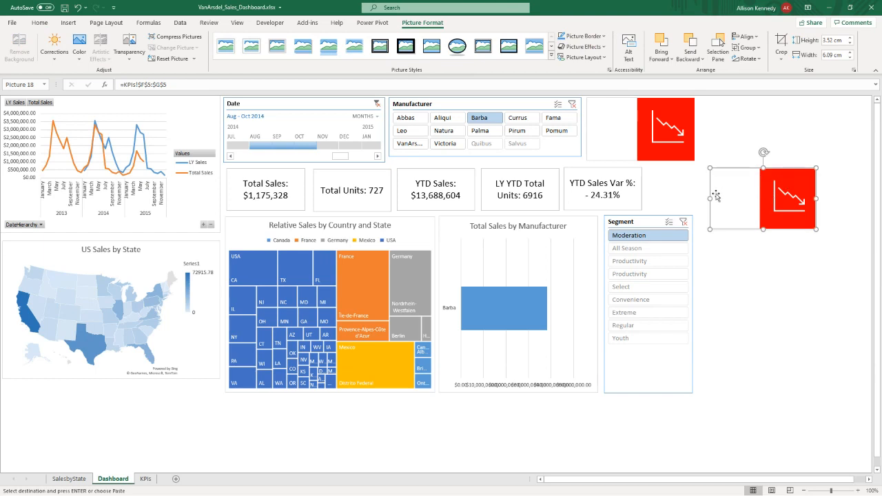
left_click_drag(726, 187, 761, 193)
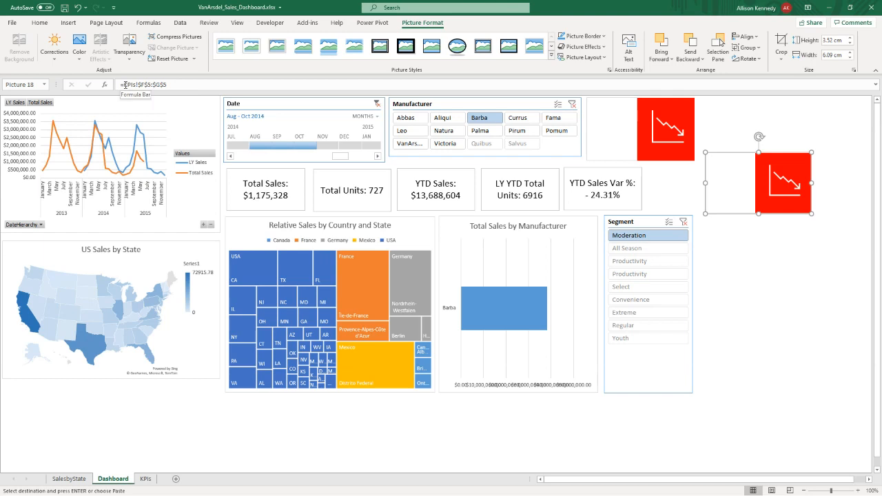
- Shorten row 5 on the KPIs sheet, check the linked picture on the Dashboard sheet, and enlarge the row to fit the icon again
left_click(145, 478)
left_click_drag(5, 201, 5, 176)
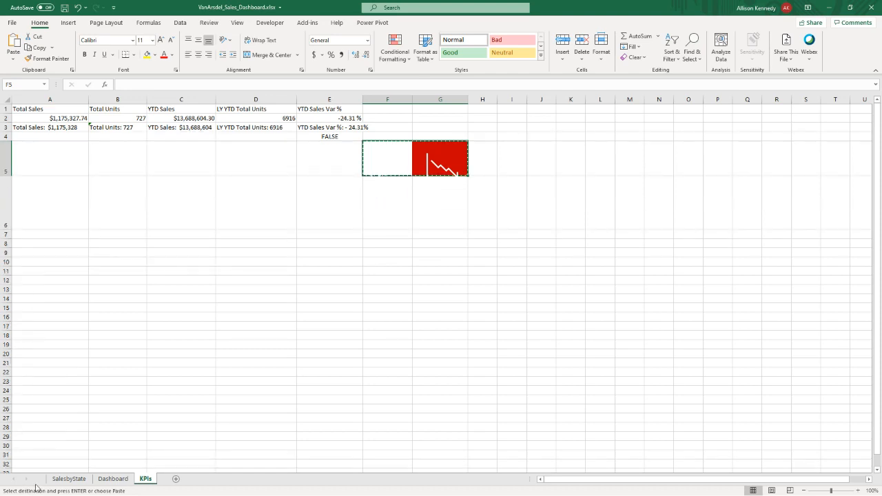
left_click(112, 478)
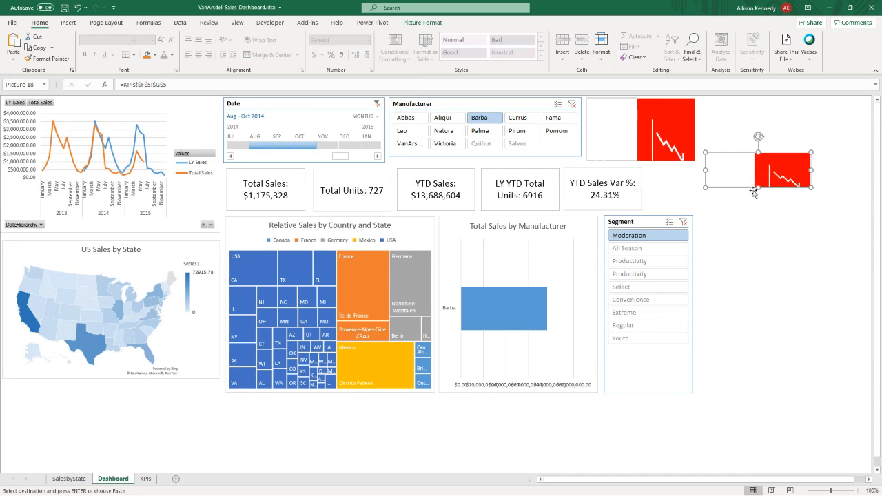
left_click(143, 481)
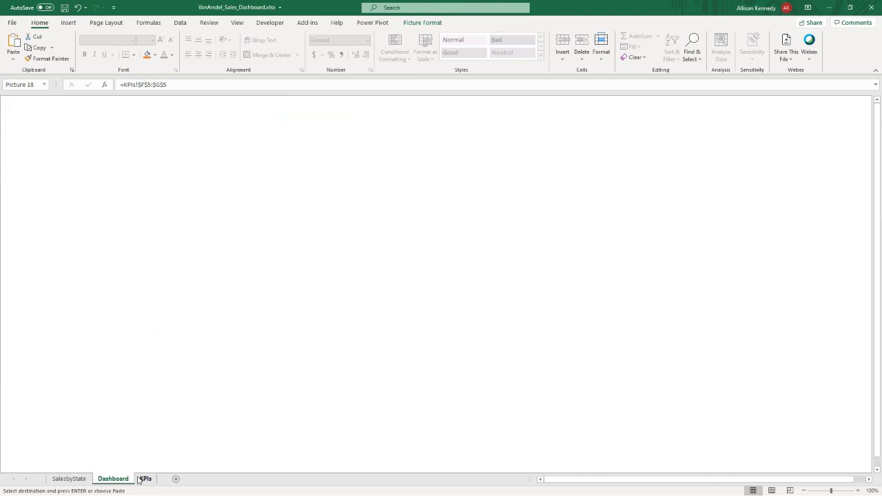
left_click_drag(4, 221, 4, 199)
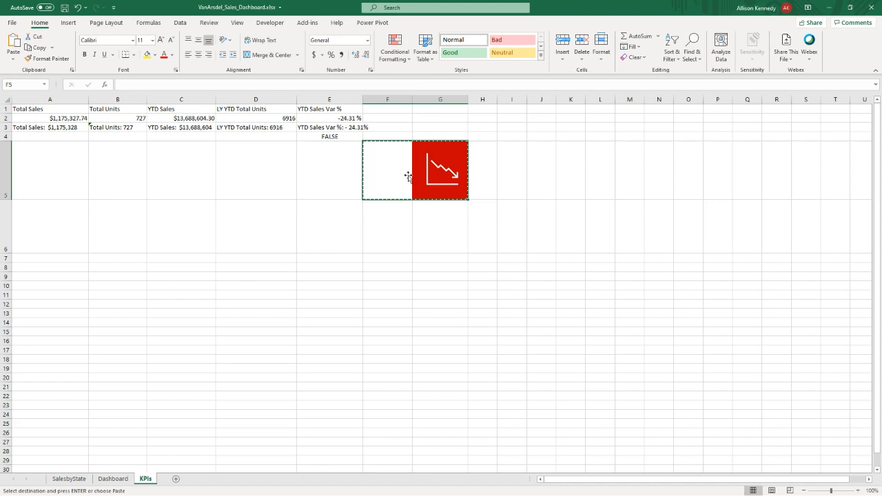
- Narrow the new linked trend picture on the Dashboard sheet to about half its width, and undo the resize
left_click(112, 479)
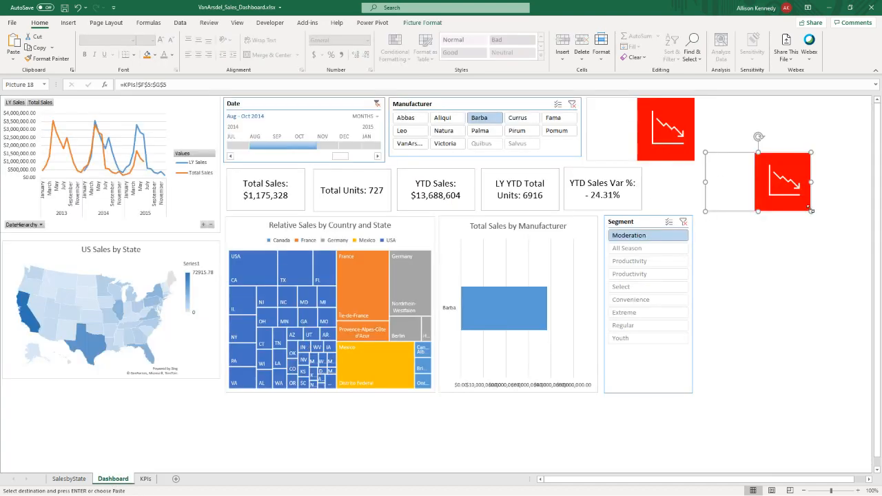
left_click_drag(811, 182, 759, 179)
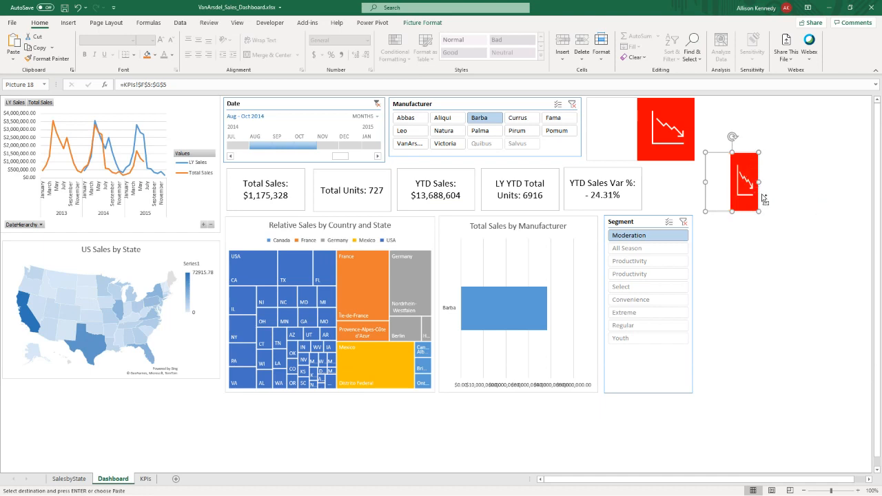
key("ctrl+z")
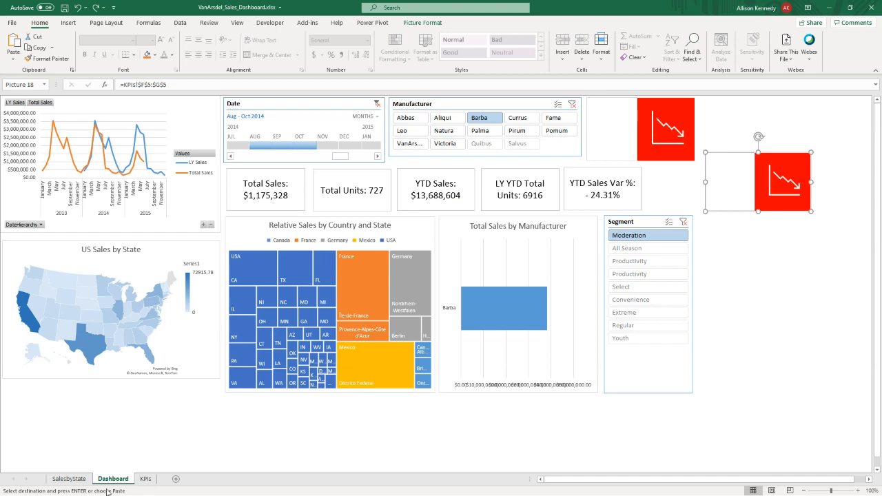
- Switch to the Dashboard (version 1).xlsb.xlsx workbook and check the Sum of SalesAmount formula in A2 of its KPIs sheet
left_click(830, 7)
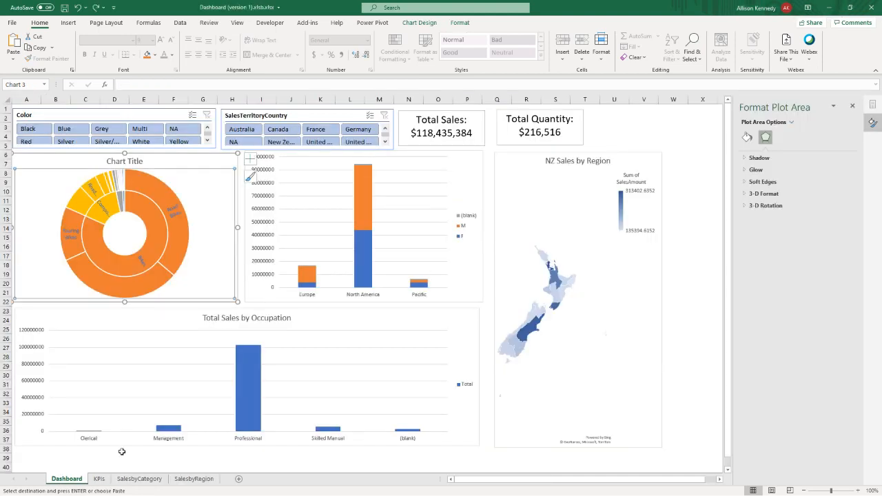
left_click(99, 479)
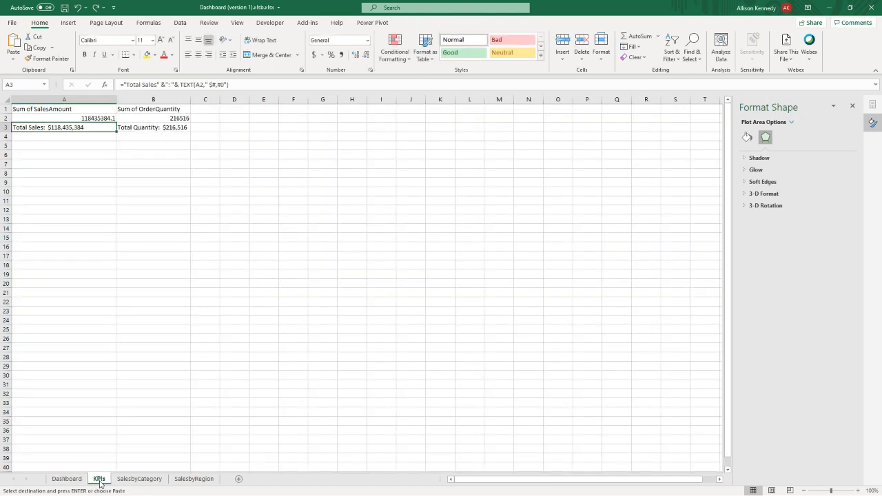
left_click(73, 118)
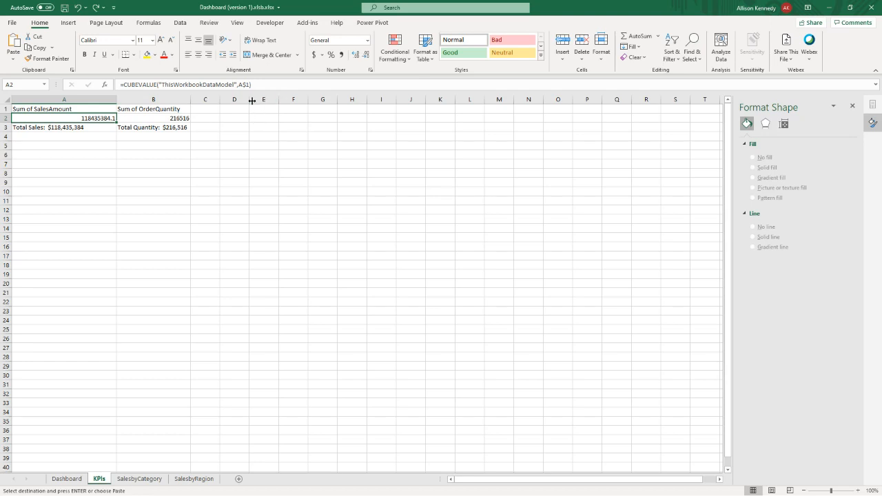
- Enlarge row 4 and widen columns D and E equally so that D4 and E4 form two large cells for icons
left_click(237, 136)
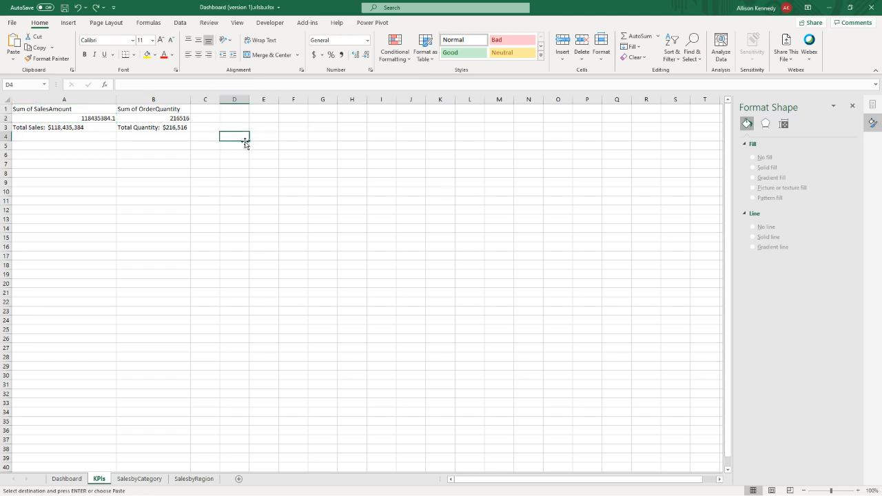
left_click_drag(6, 131, 3, 209)
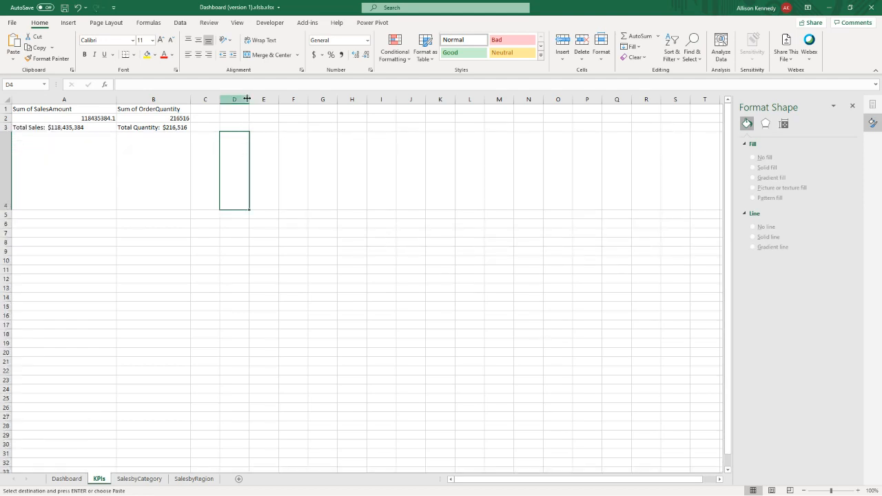
left_click_drag(239, 98, 323, 98)
left_click_drag(6, 209, 3, 197)
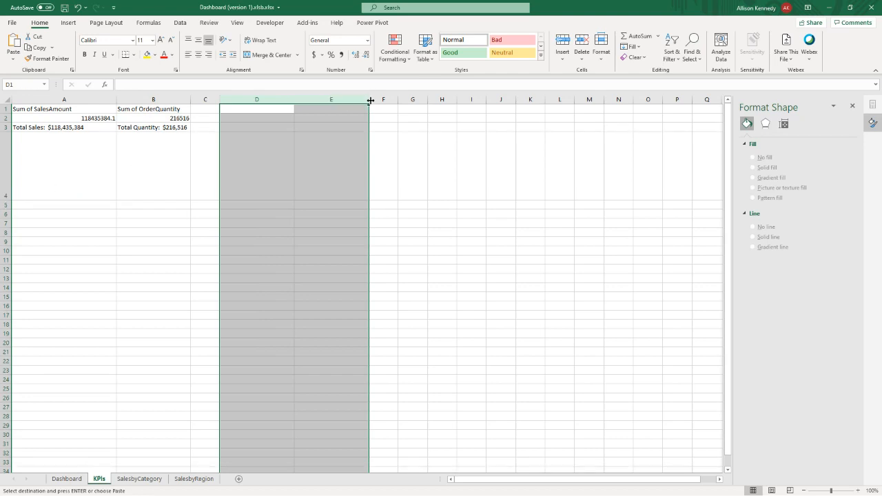
left_click_drag(368, 99, 352, 99)
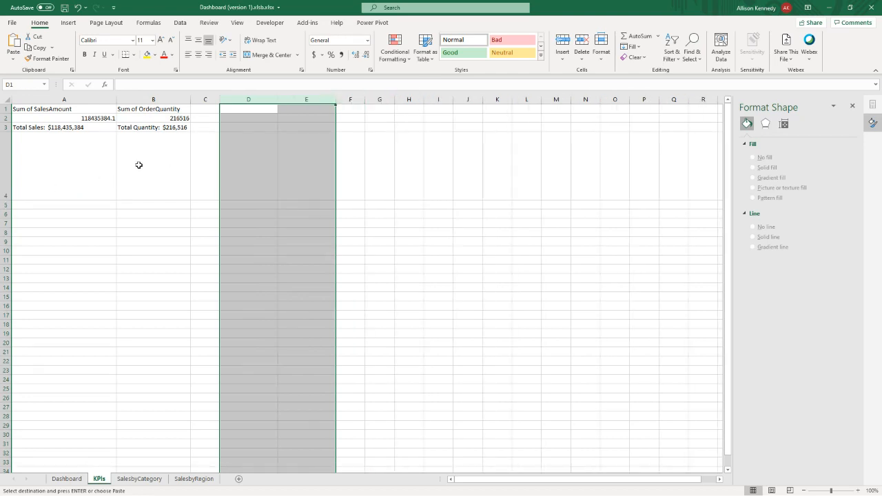
- With cell D4 selected, search the icon library for "data" and choose the solid icon of people above a rising arrow
left_click(243, 157)
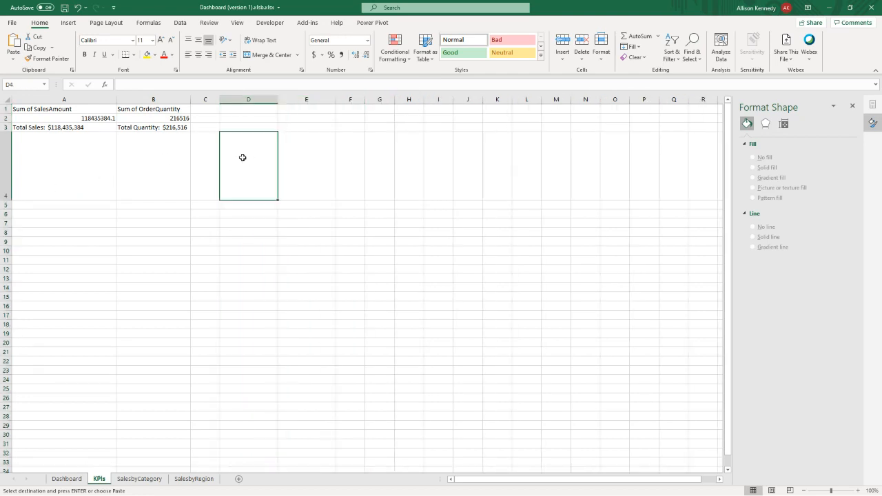
left_click(74, 26)
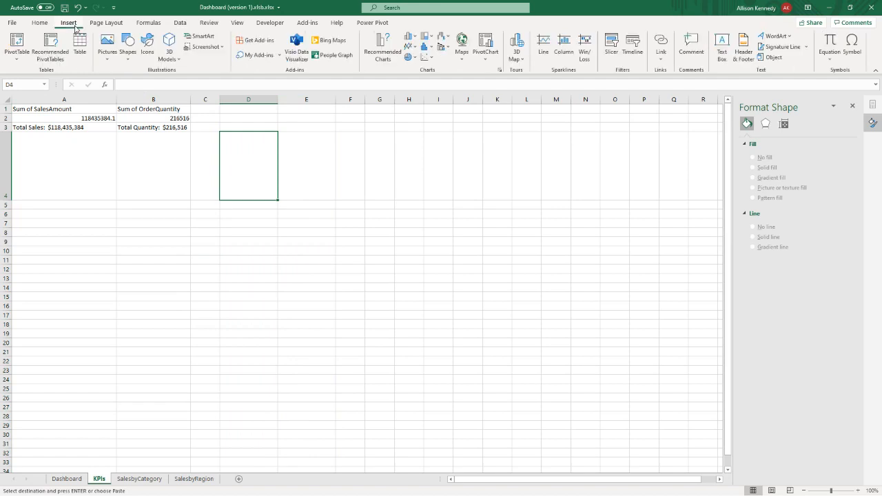
left_click(147, 49)
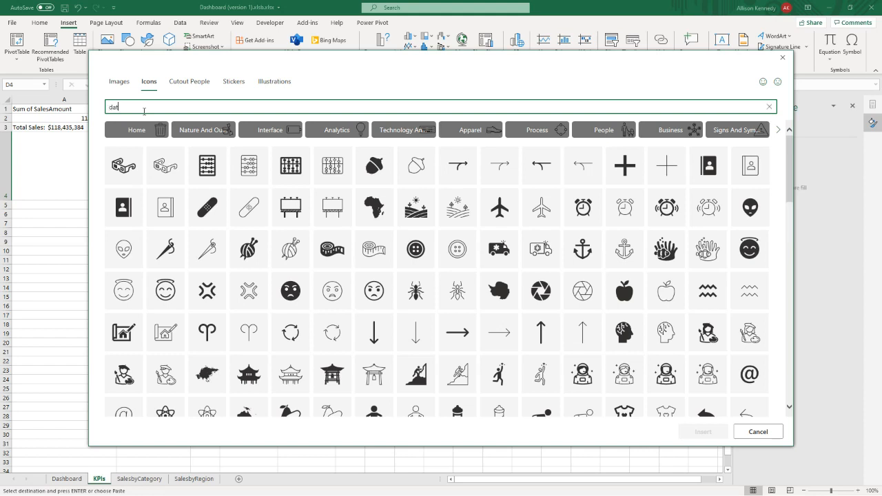
type("a")
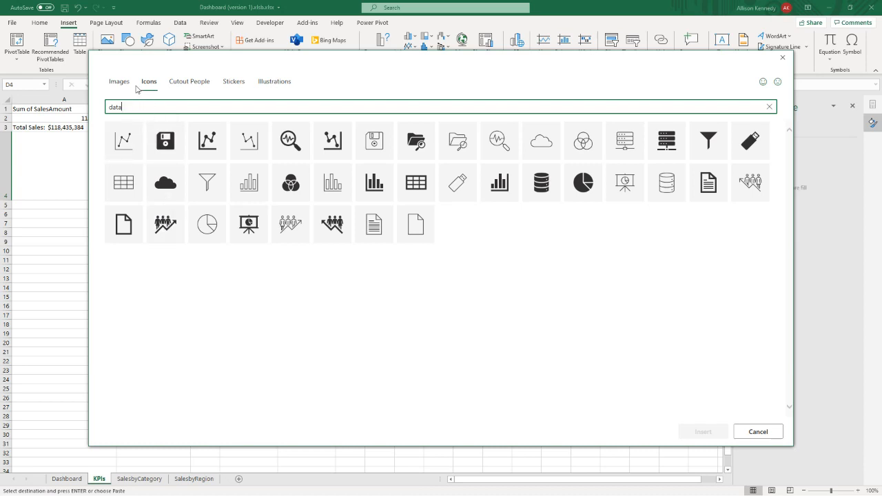
left_click(165, 224)
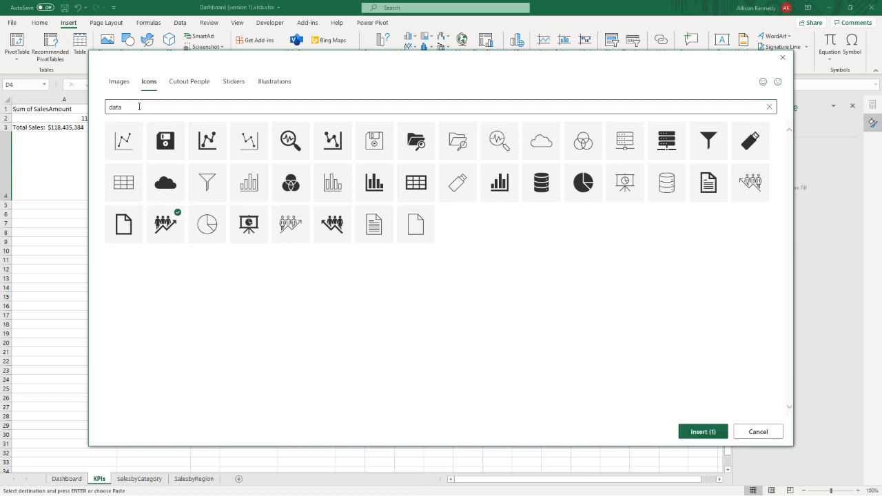
- Search the icon library for "decrease" and add the outlined declining line chart icon to the selection
left_click(139, 106)
double_click(114, 107)
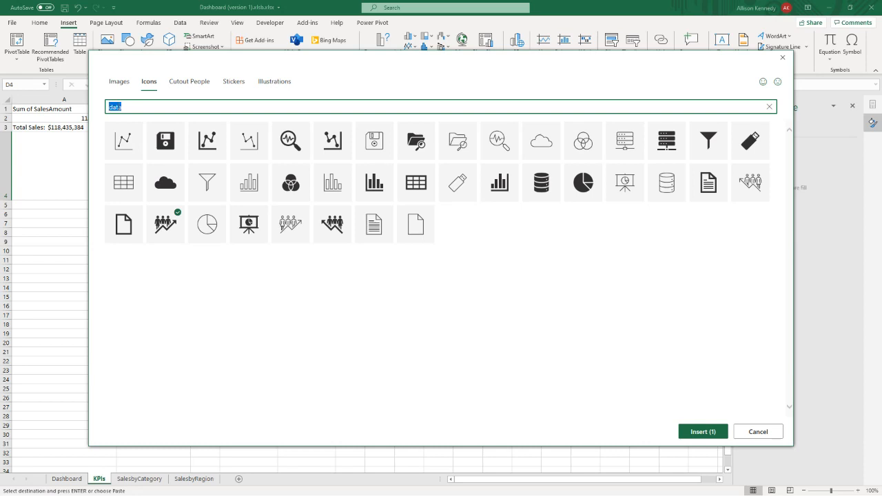
type("decrease")
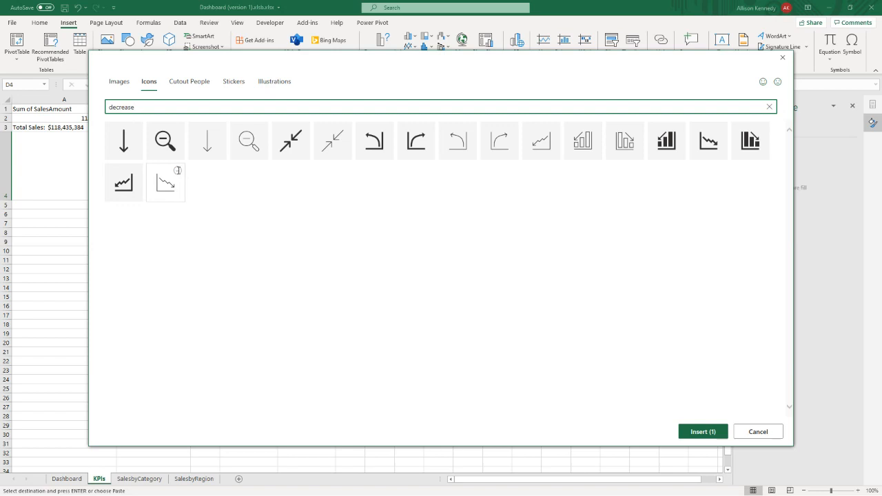
left_click(177, 170)
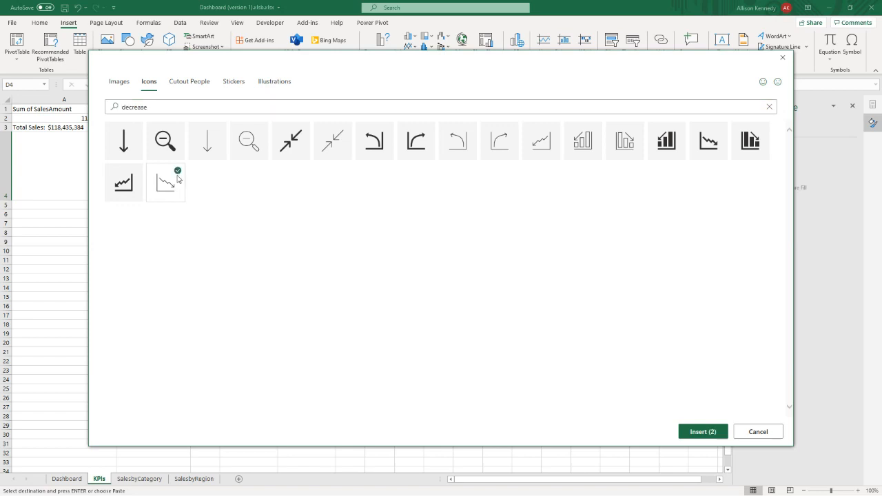
- Insert the two chosen icons and separate them so the declining chart sits in D4 and the people icon in E4
left_click(706, 434)
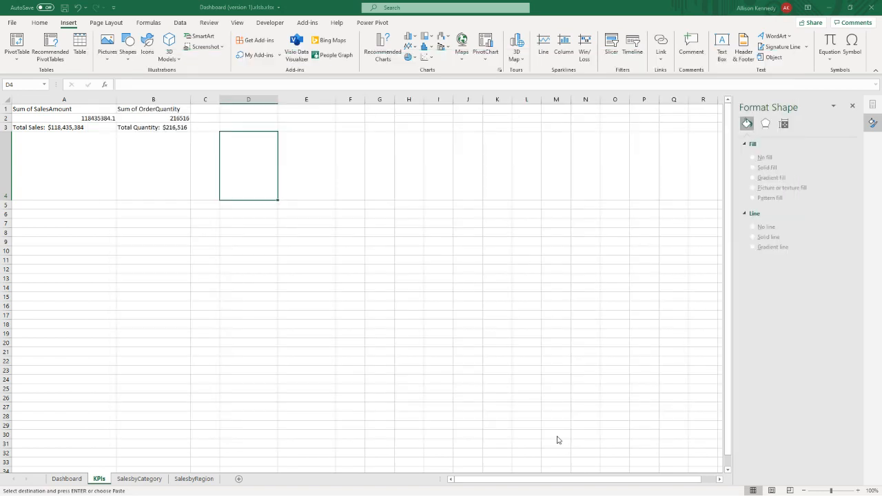
left_click(250, 230)
left_click(252, 182)
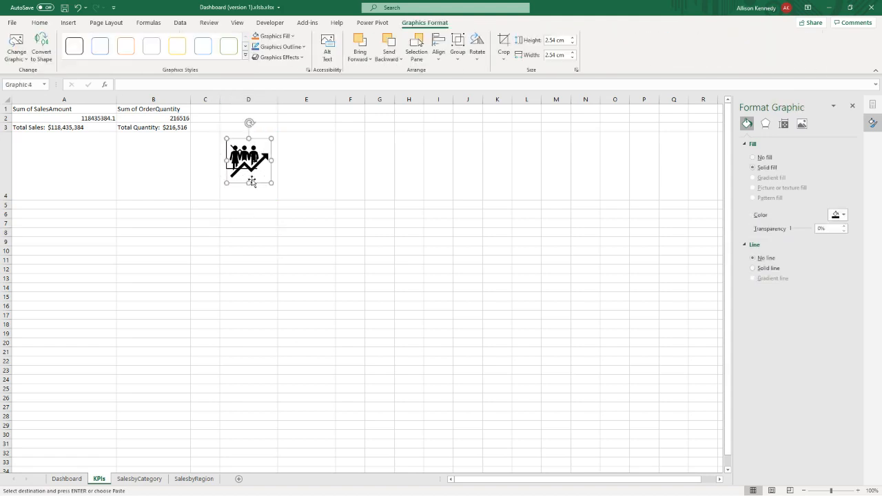
mouse_move(252, 181)
left_mouse_down()
mouse_move(310, 184)
mouse_move(253, 172)
mouse_move(252, 183)
left_mouse_up()
- Fill both the declining chart icon and the people icon with white
left_click(304, 172, "ctrl")
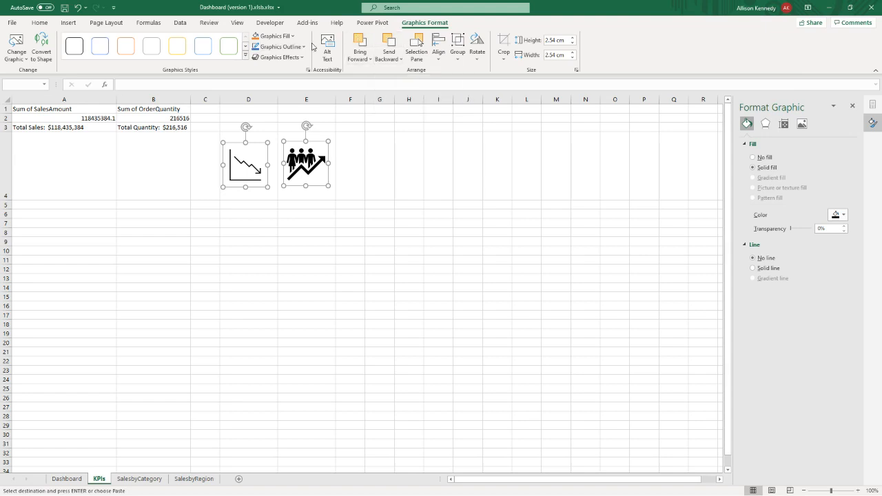
left_click(292, 36)
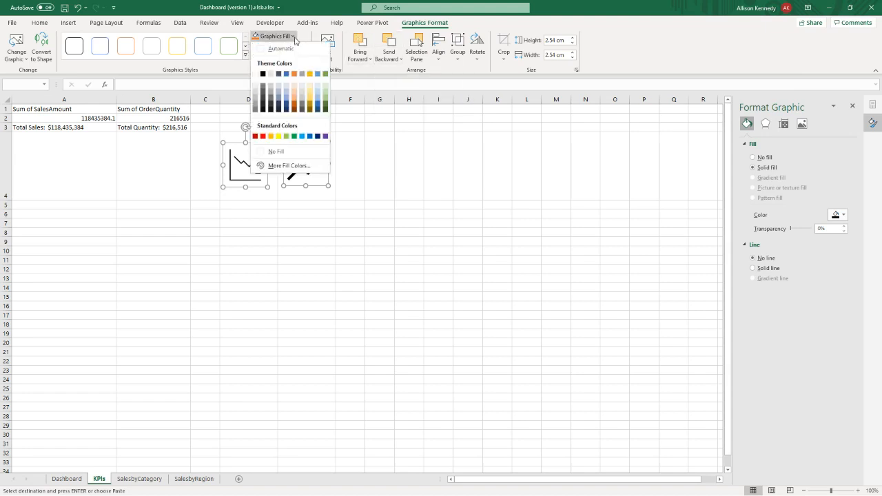
left_click(255, 74)
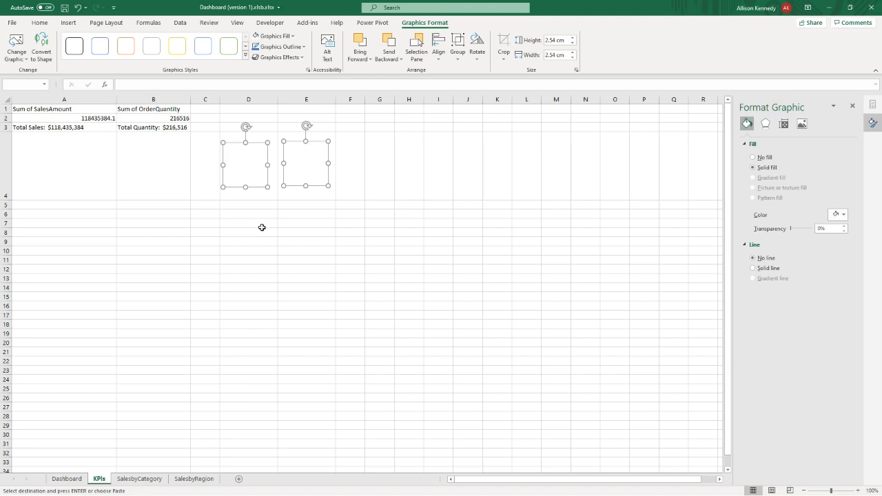
key("Escape")
left_click(315, 182)
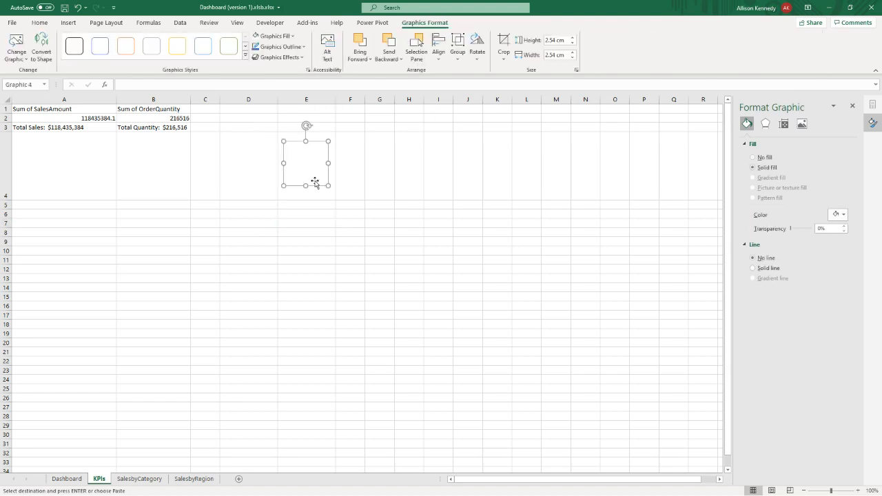
left_click(253, 186)
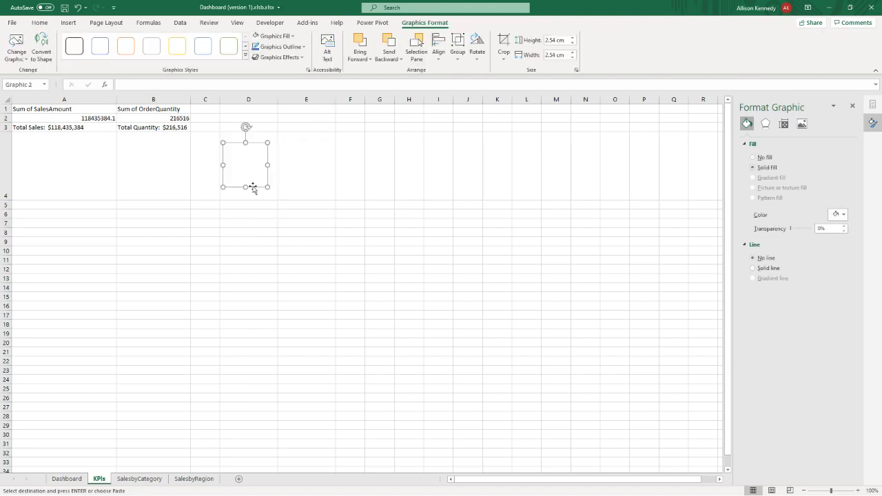
- Set up a formula-based conditional formatting rule for cell D4 with the formula =$A$2>1000000
left_click(255, 193)
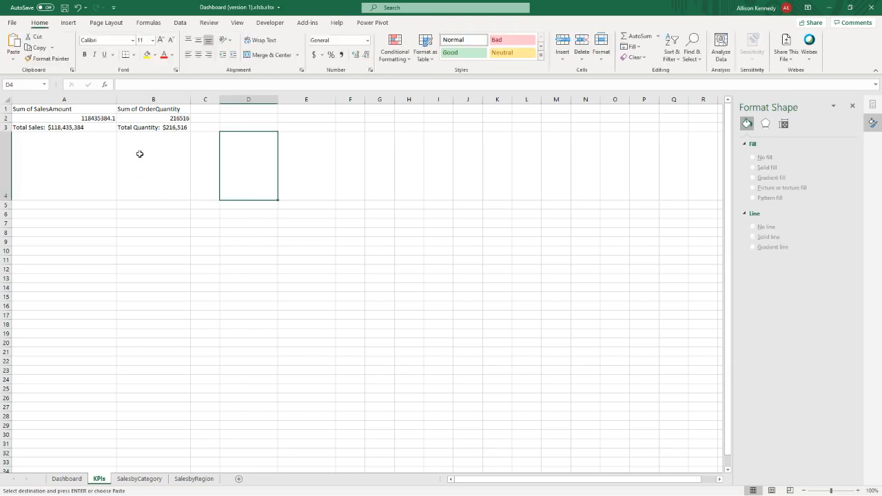
left_click(68, 23)
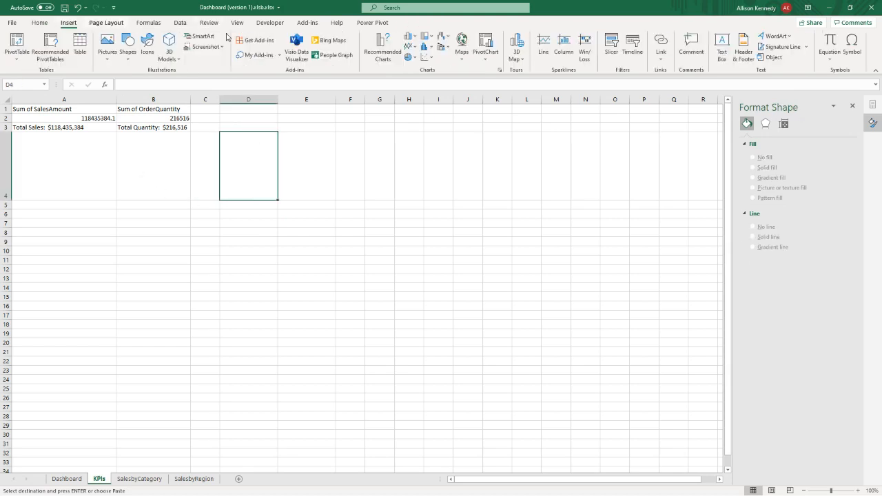
left_click(39, 22)
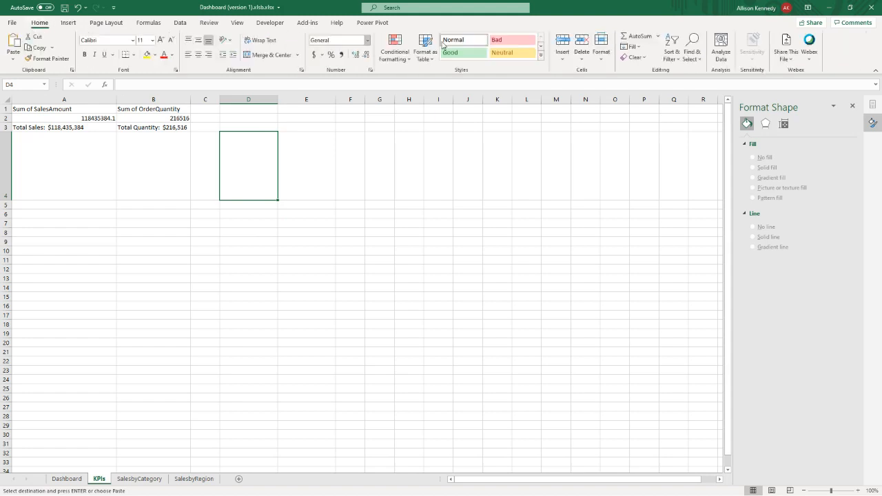
left_click(395, 50)
mouse_move(410, 82)
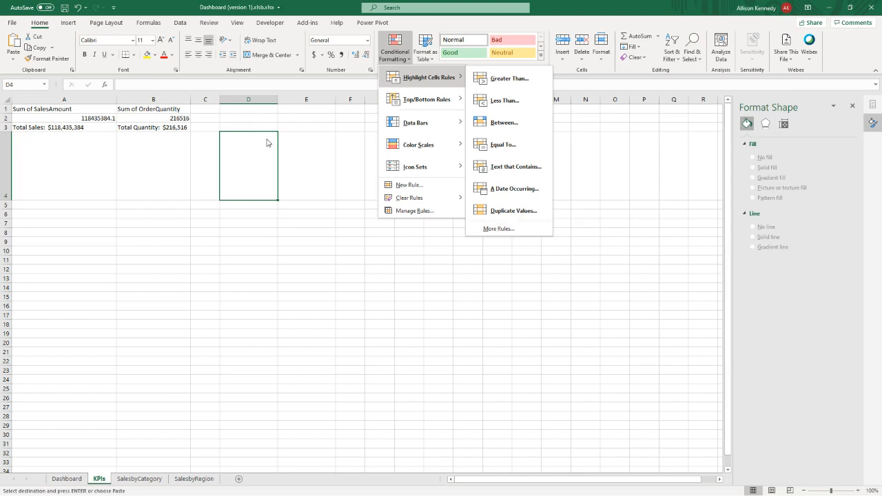
left_click(497, 229)
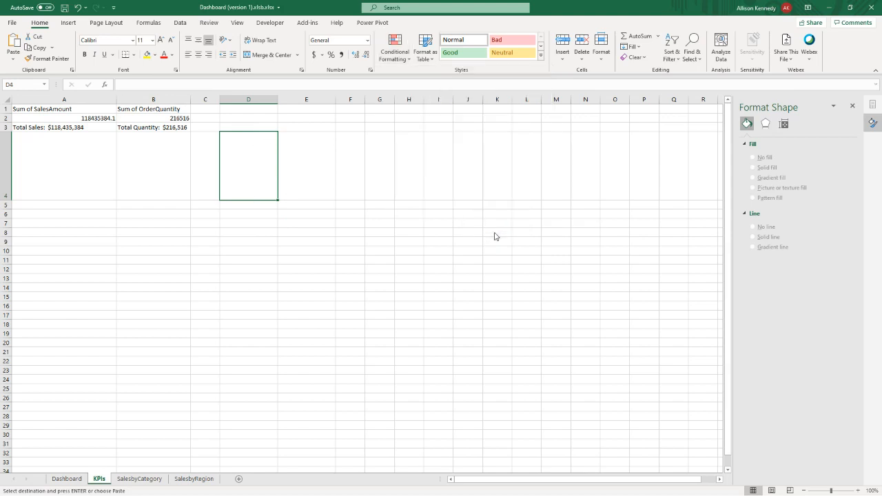
key("End")
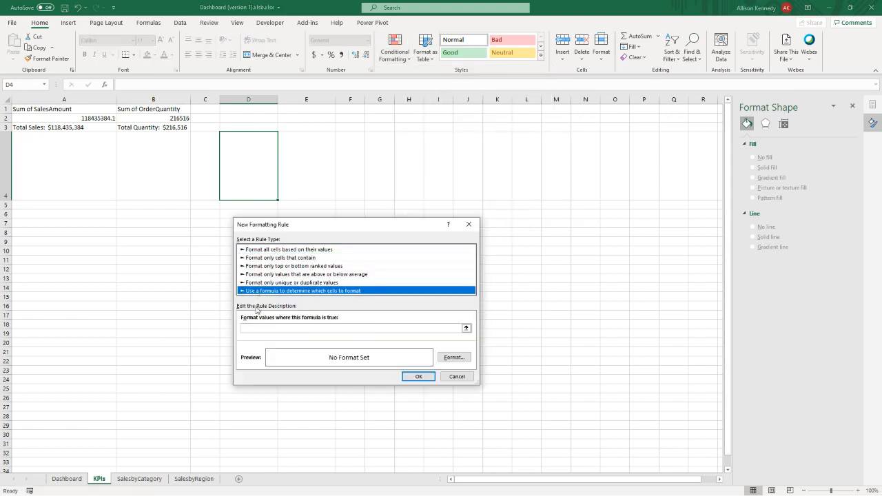
left_click(256, 328)
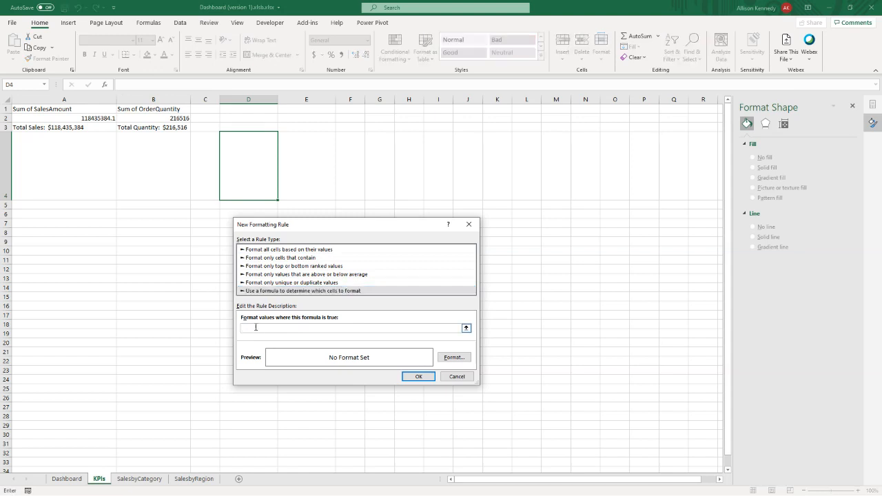
type("=")
left_click(58, 116)
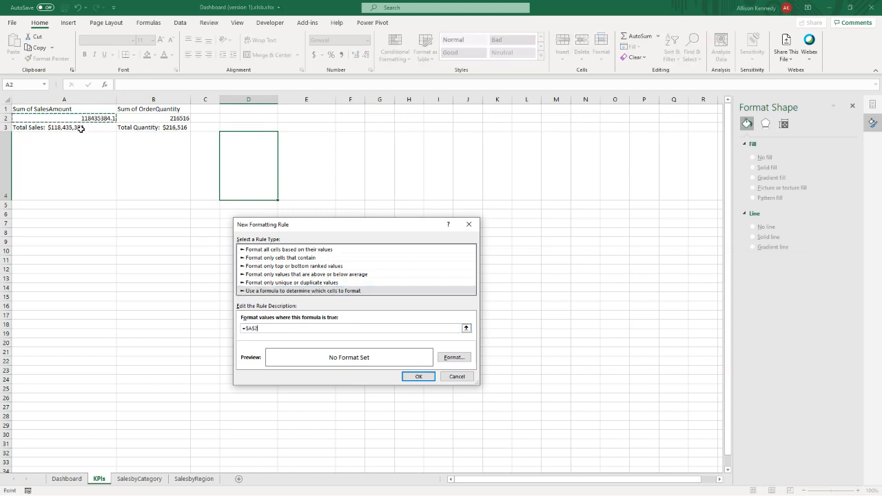
type("> 1000000")
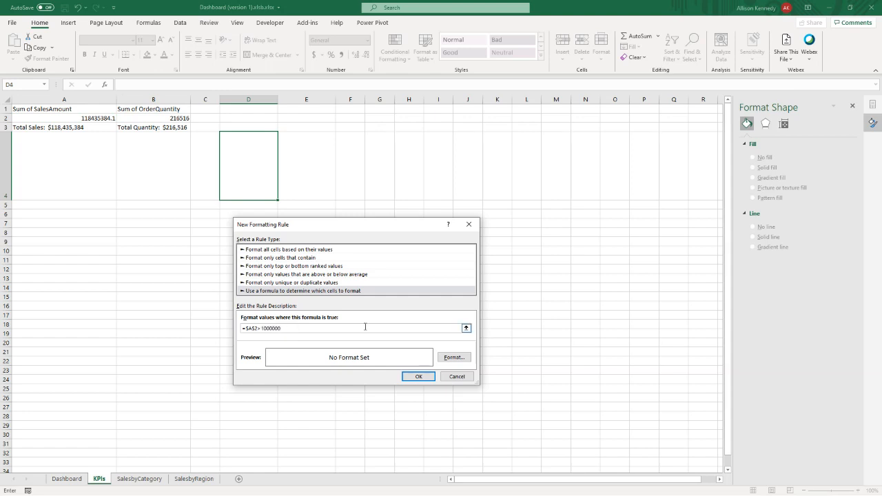
- Give the rule a solid green background fill and apply it to cell D4
left_click(453, 357)
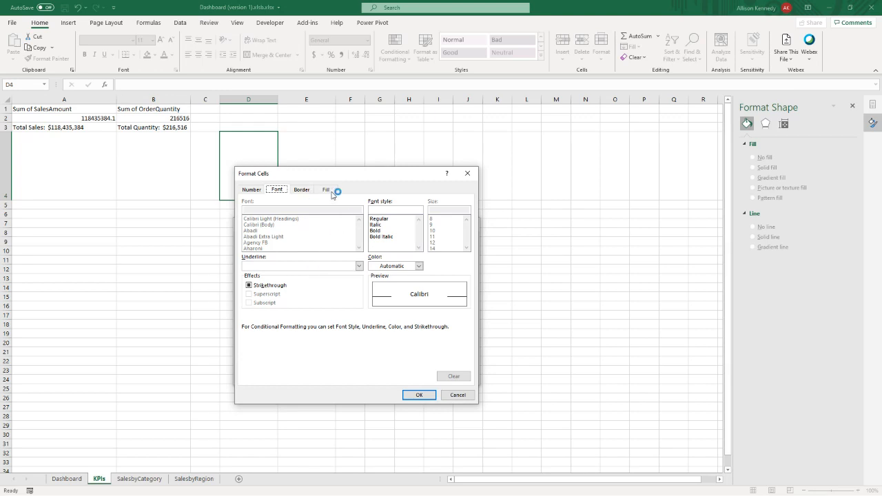
left_click(332, 190)
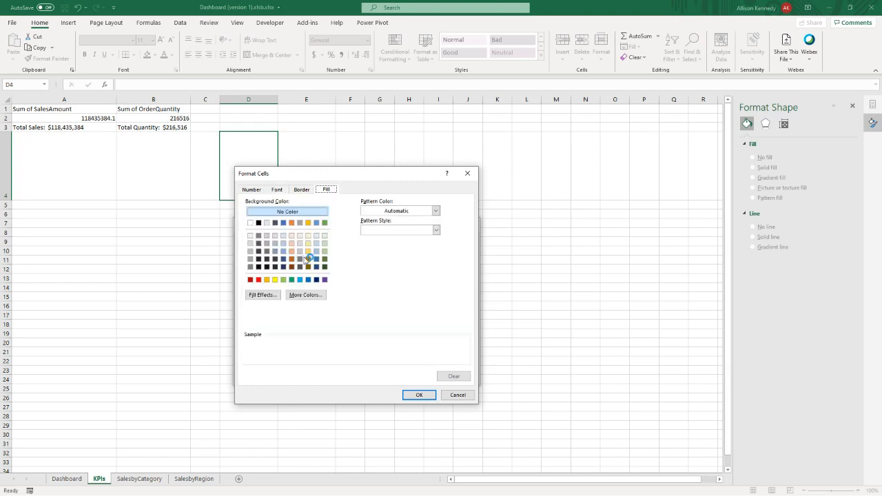
left_click(324, 222)
left_click(423, 396)
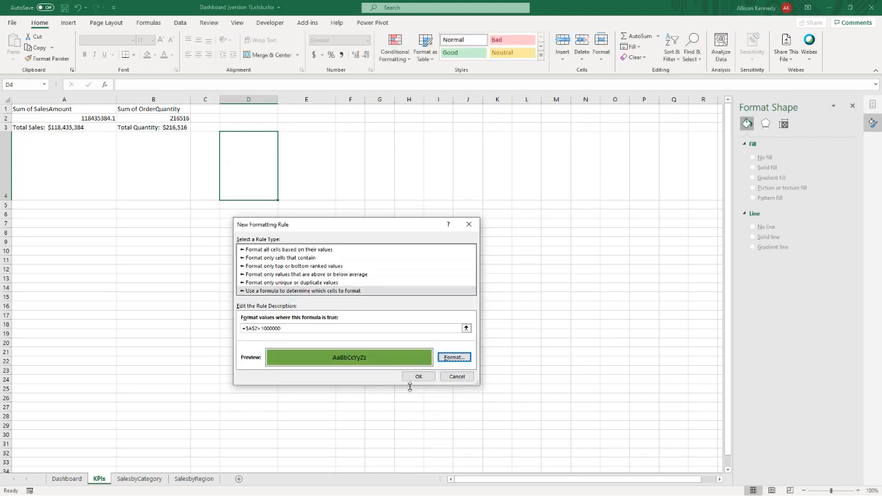
left_click(417, 378)
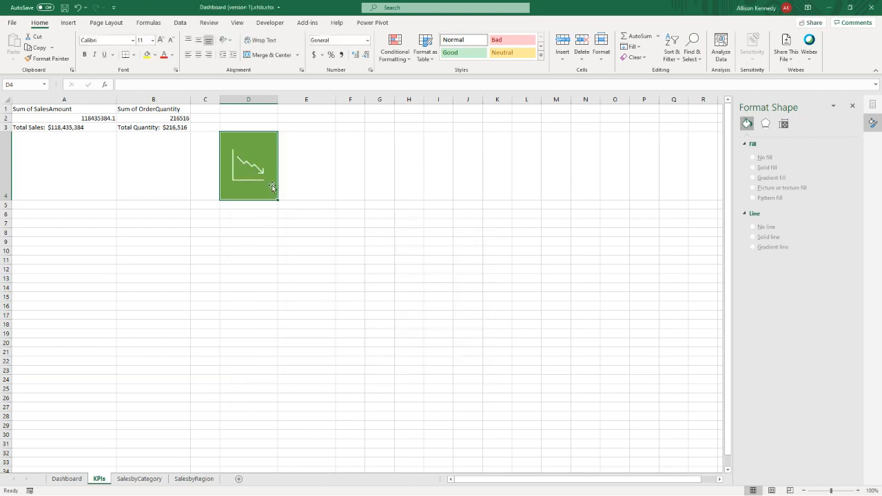
- Swap the two white icons so the people icon sits on D4 and the declining chart icon on E4
left_click(296, 183)
left_click(259, 181)
left_click_drag(255, 179, 293, 185)
left_click(302, 172)
left_click(251, 187)
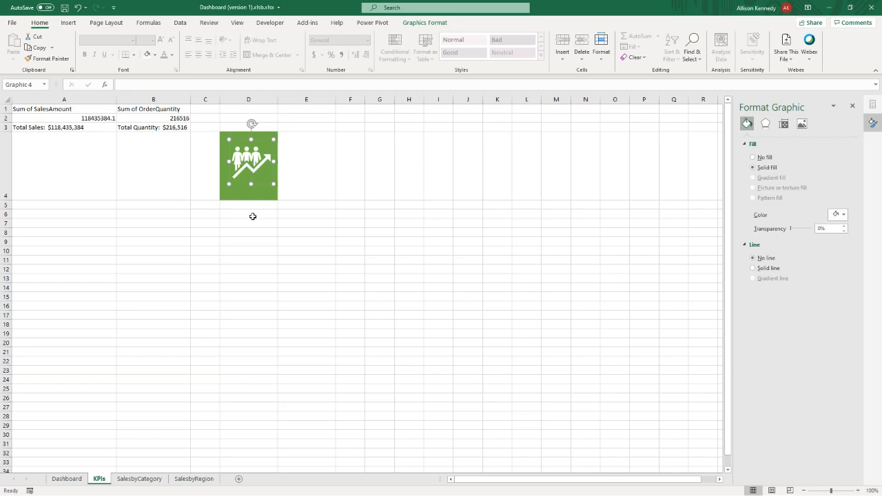
left_click(165, 339)
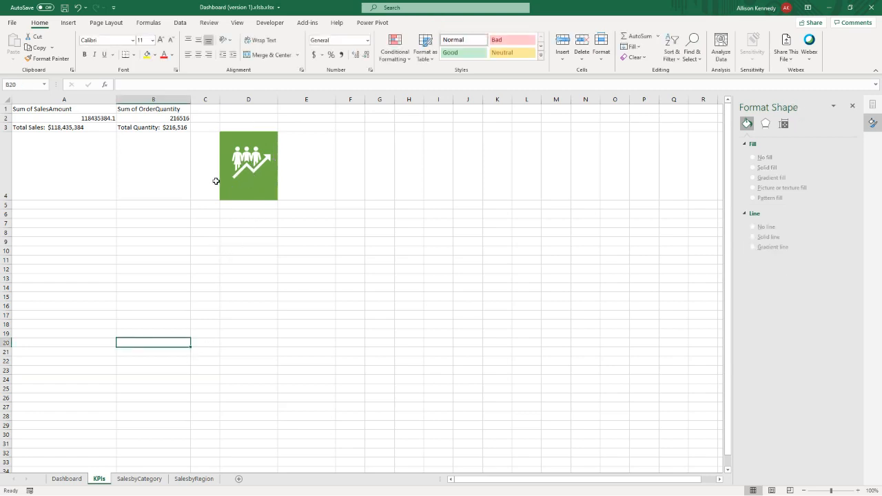
- Paste KPIs cells D4:E4 as a linked picture on the Dashboard sheet, shrunk to about 2.29 by 3.86 cm beside the Total Quantity card
left_click(224, 135)
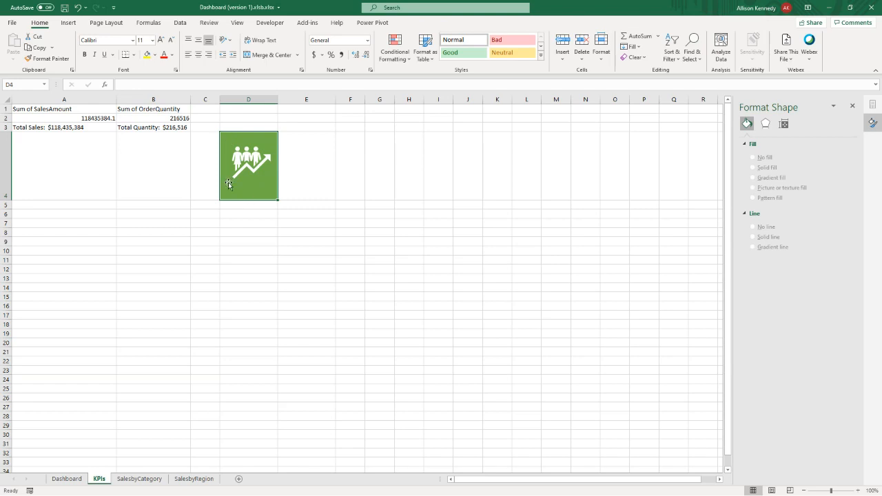
left_click_drag(277, 199, 295, 208)
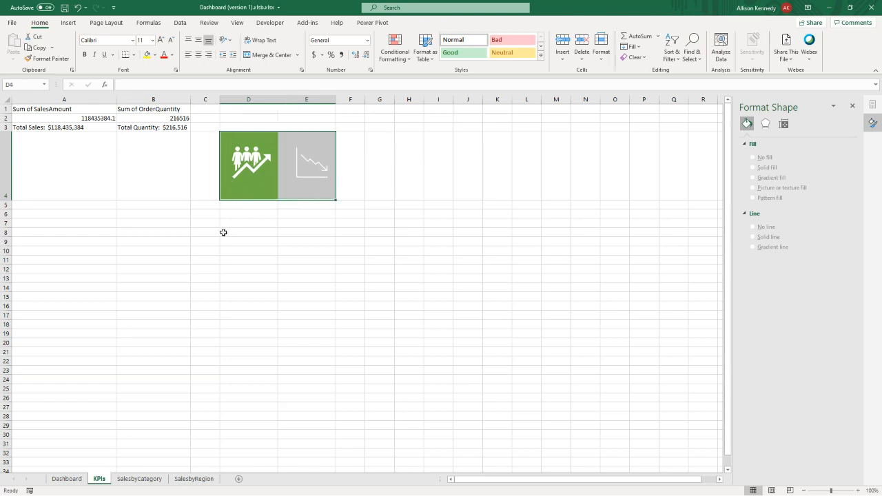
key("ctrl+c")
left_click(72, 478)
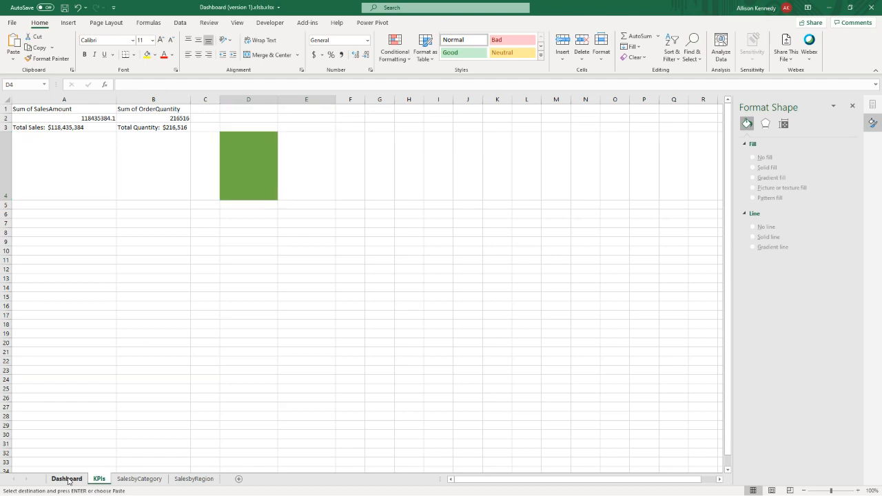
left_click(611, 128)
right_click(611, 128)
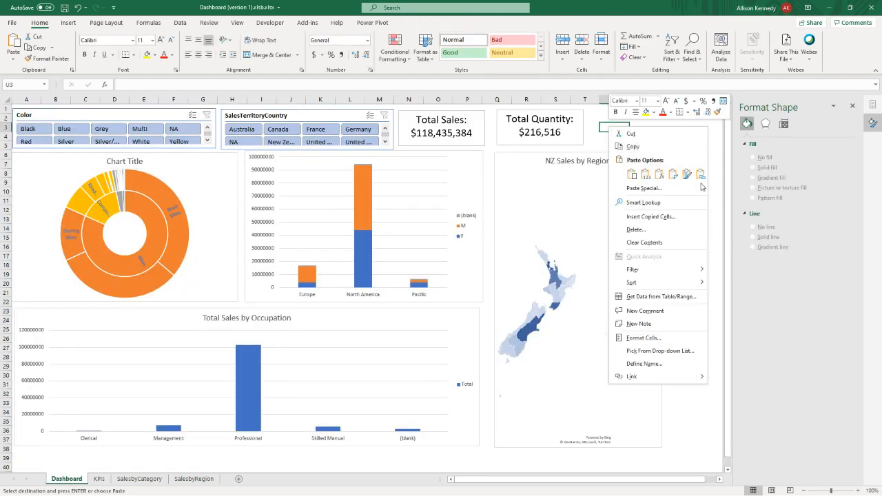
mouse_move(699, 188)
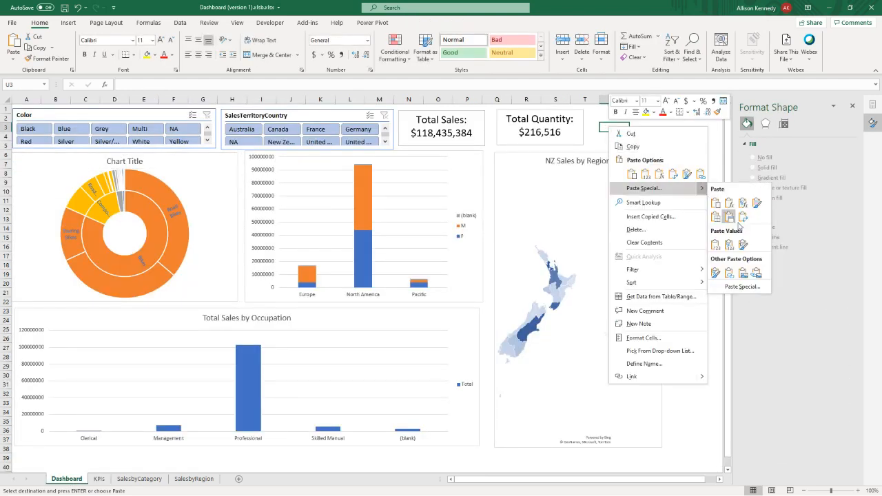
left_click(756, 274)
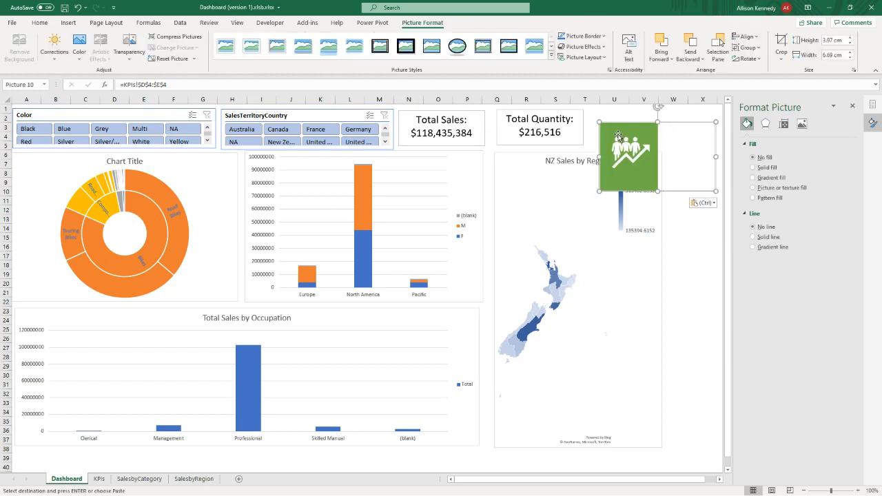
left_click_drag(715, 191, 661, 148)
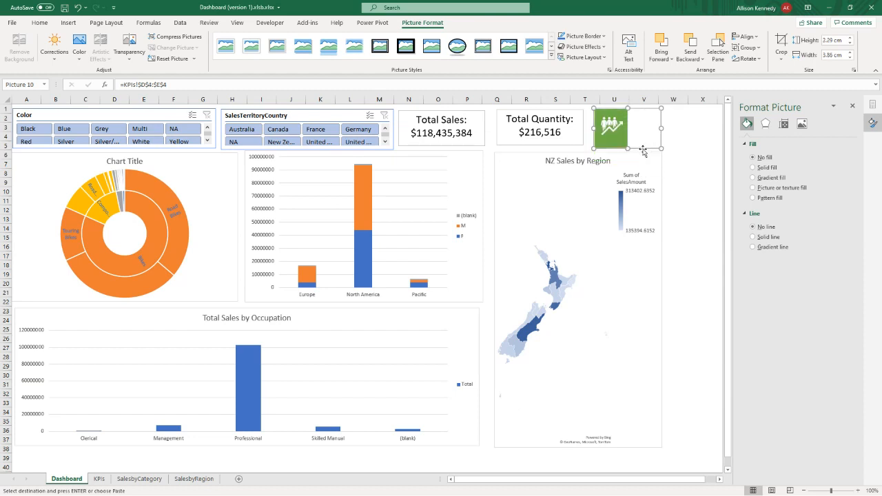
- Filter the SalesTerritoryCountry slicer to Australia and select the linked icon picture to check its response
left_click(241, 130)
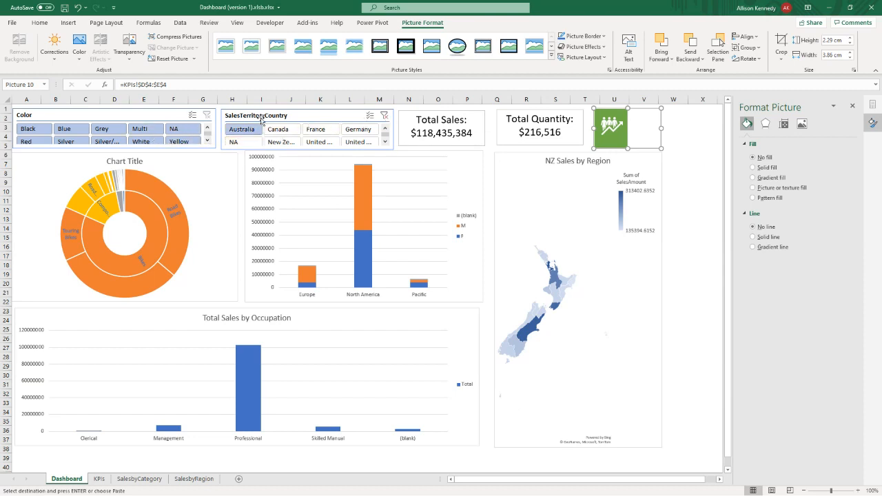
left_click(287, 114)
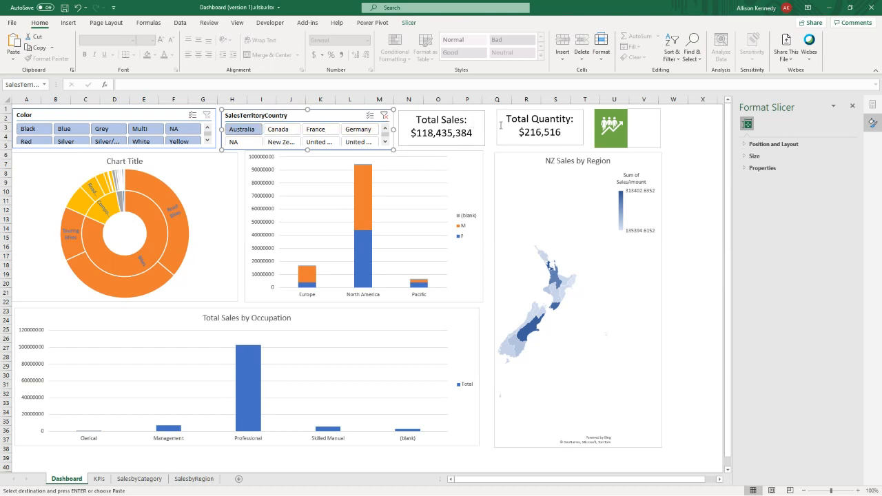
left_click(631, 127)
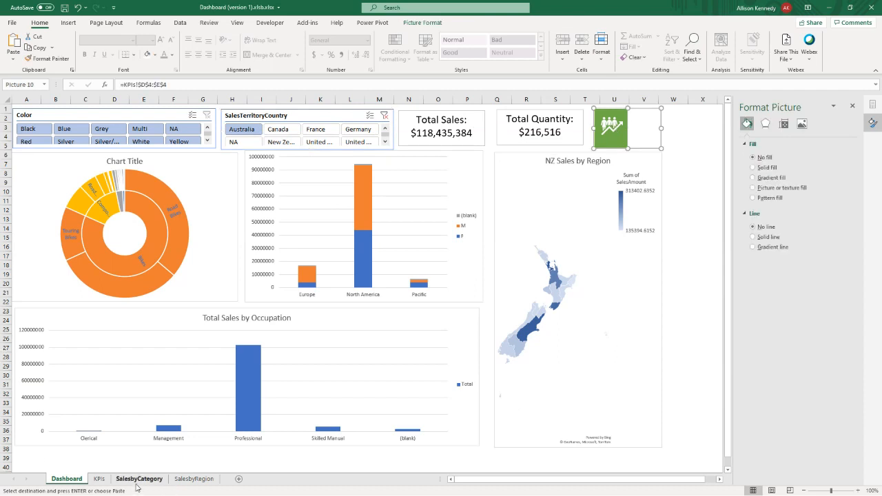
- Add Slicer_Color and Slicer_SalesTerritoryCountry as member expressions to the CUBEVALUE formula in cell A2 of the KPIs sheet
left_click(100, 480)
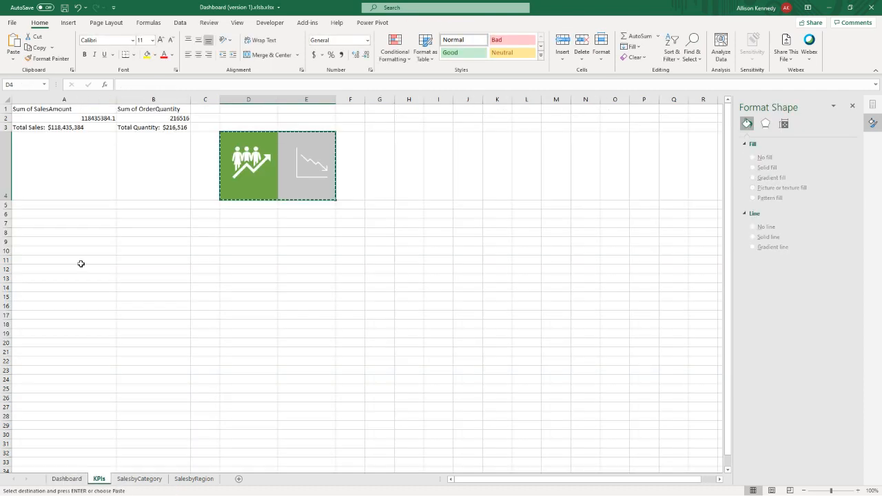
left_click(248, 85)
type(", sl")
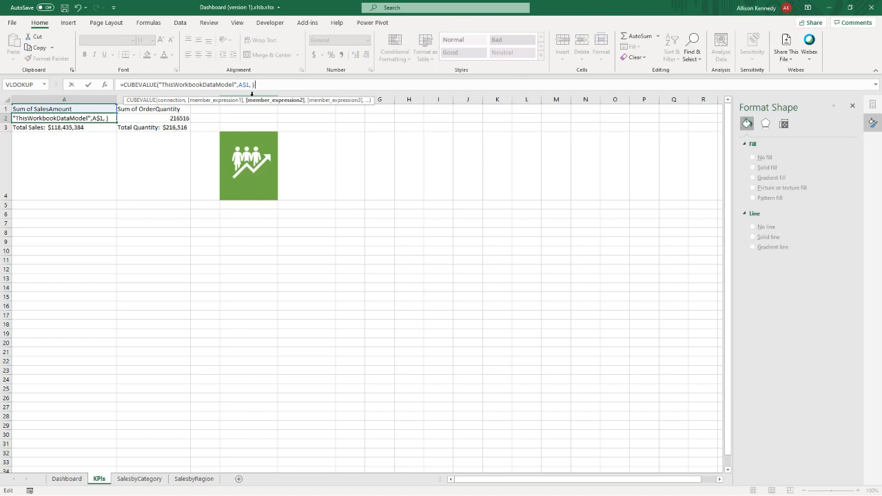
type("i")
key("Tab")
type(", sli")
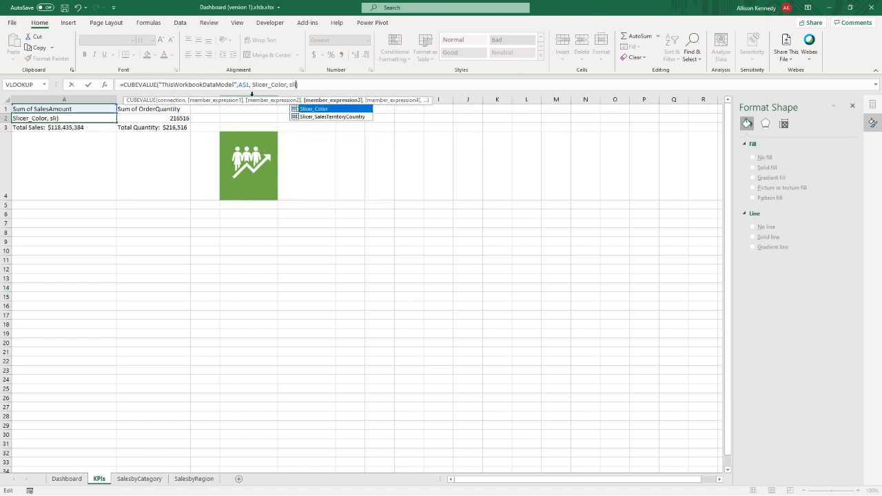
key("Down")
key("Tab")
key("Return")
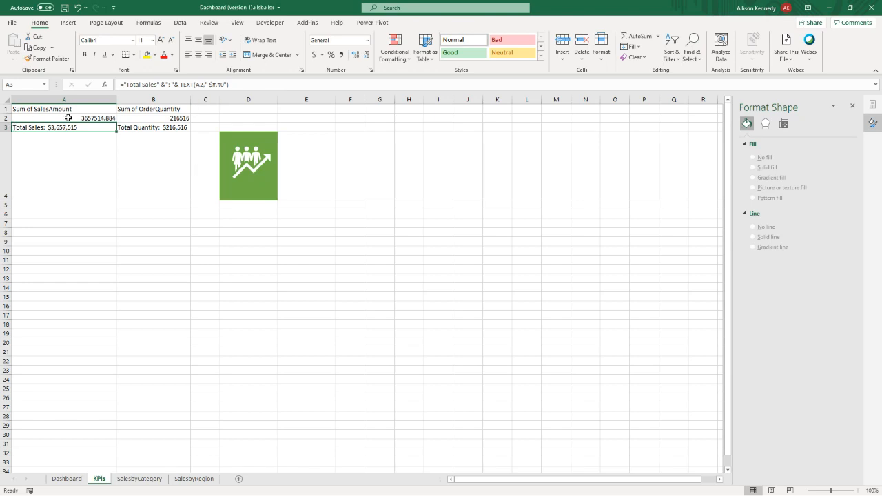
left_click(260, 137)
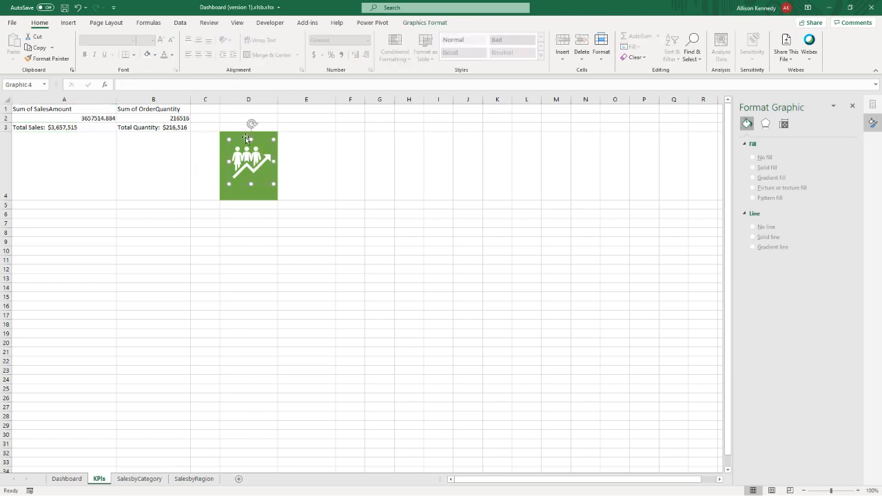
left_click(71, 119)
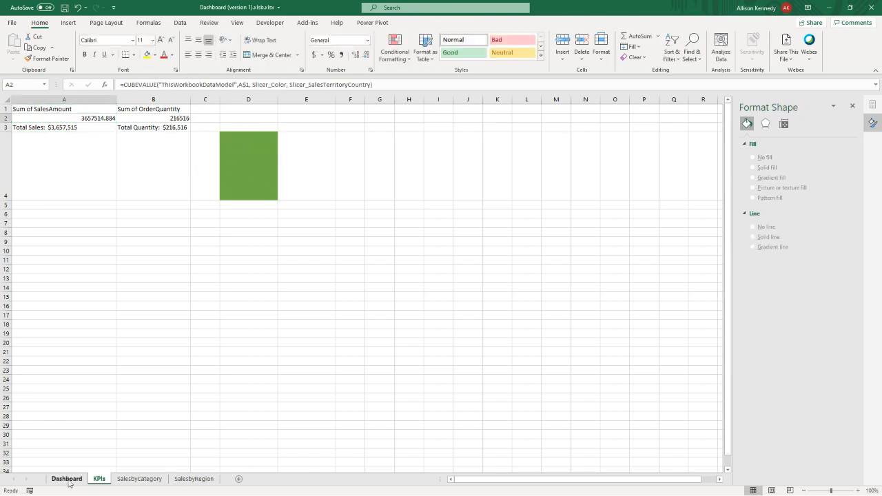
- Filter the Dashboard to Canada and test the icon's response with the colours Multi and Grey, ending on Blue
left_click(66, 479)
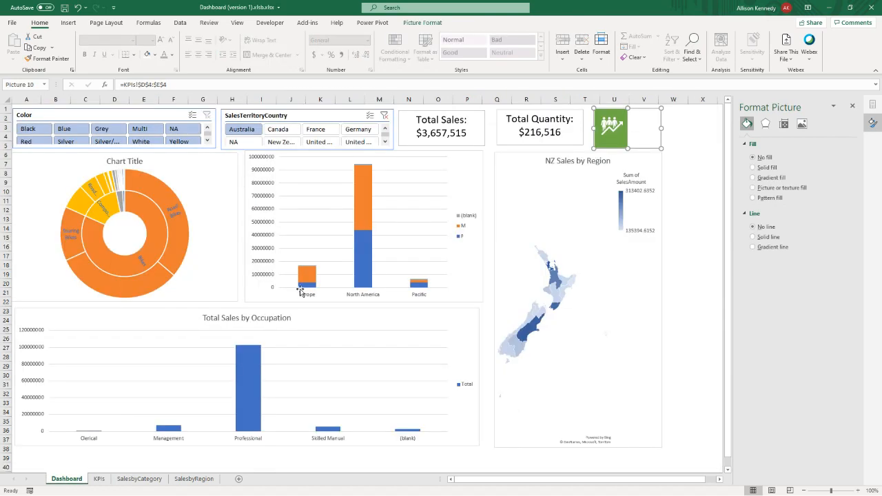
left_click(286, 131)
left_click(139, 129)
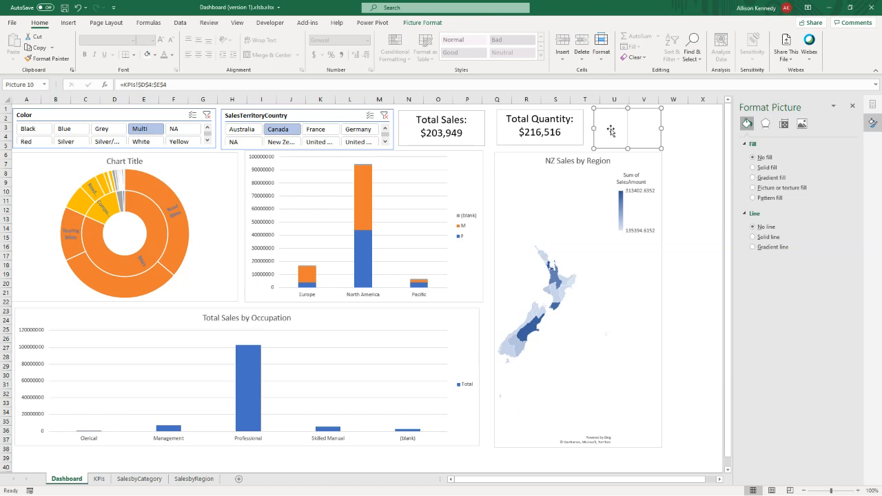
left_click(110, 128)
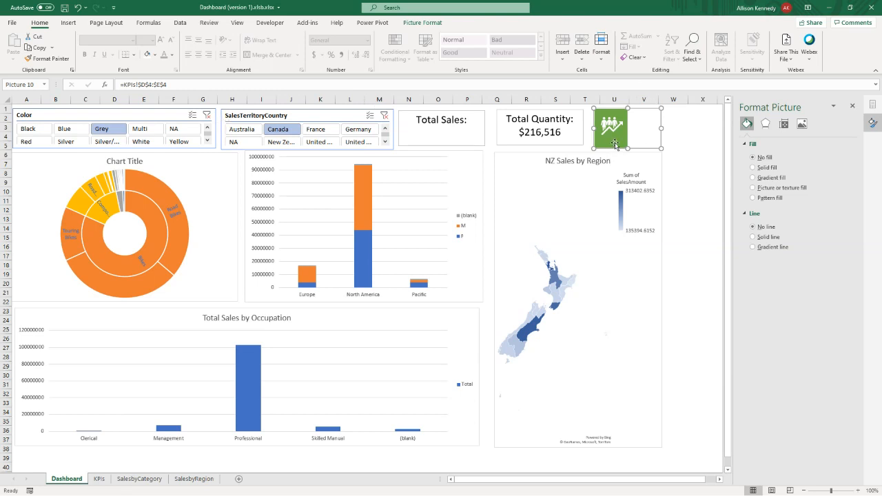
left_click(151, 132)
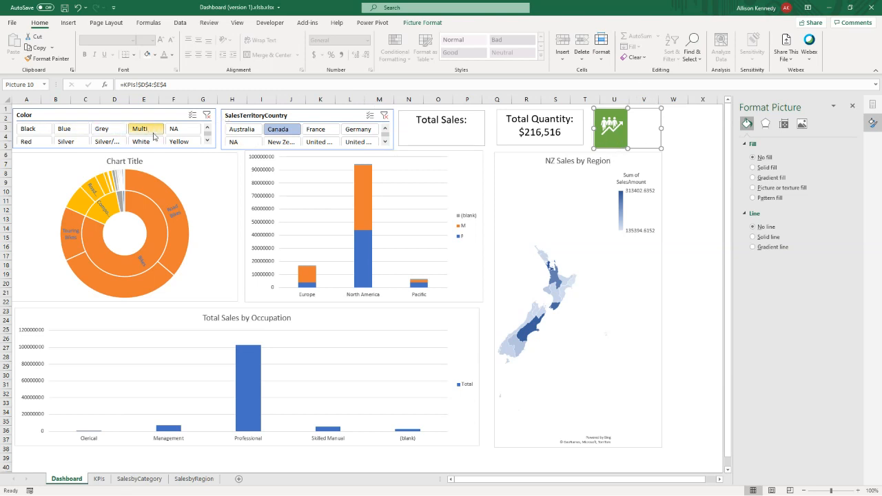
left_click(101, 135)
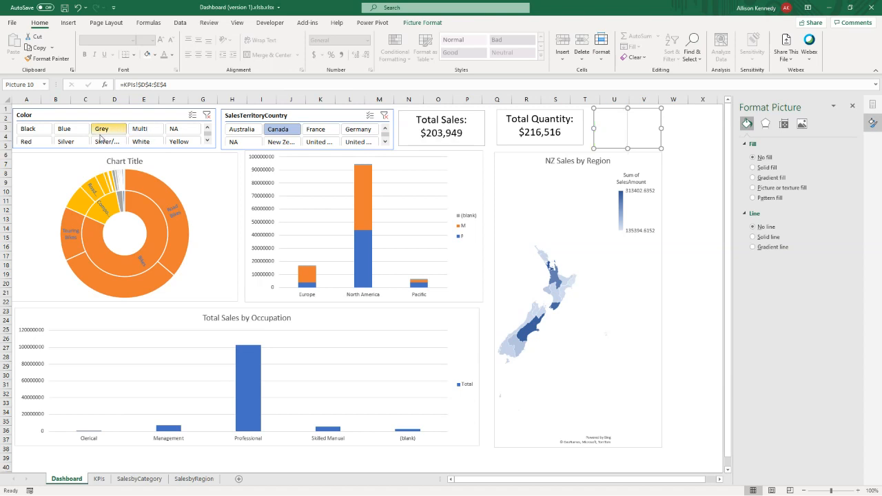
left_click(67, 131)
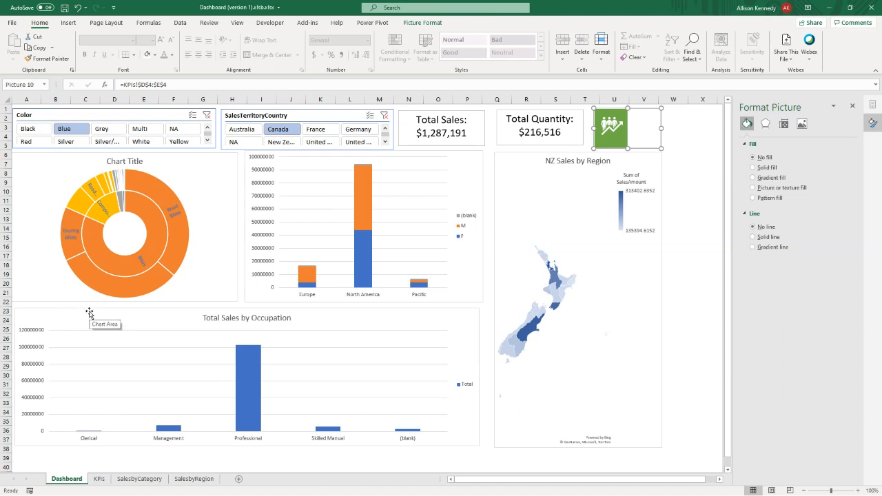
- Save the dashboard workbook and deselect the linked icon picture
left_click(65, 9)
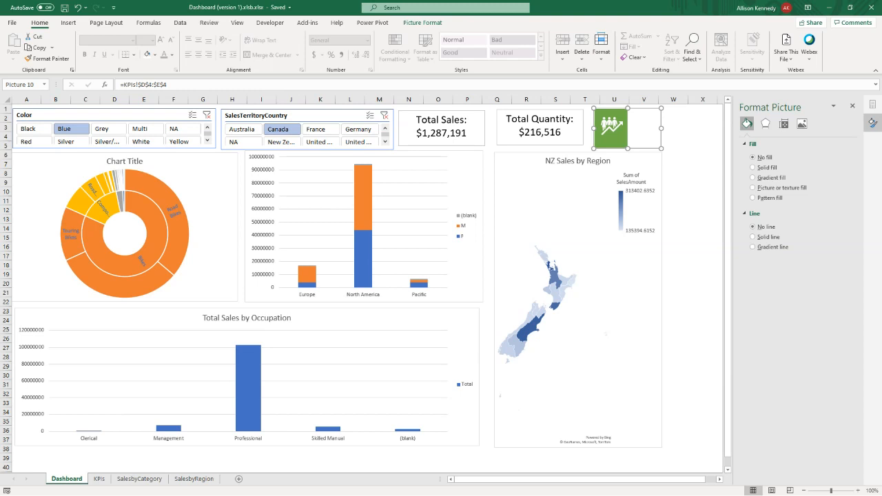
key("Escape")
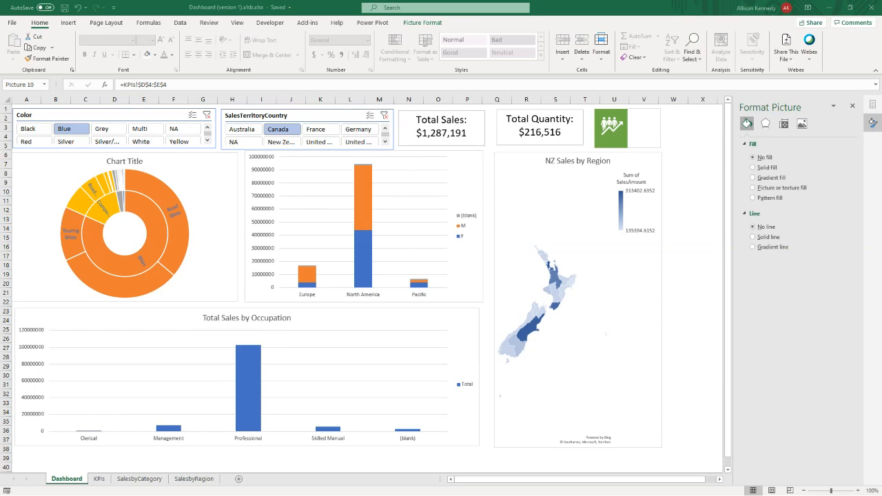
- Switch to the browser, maximize it and look over the ACE course page for Analyzing and Visualizing Data with Excel
left_click_drag(0, 55, 485, 47)
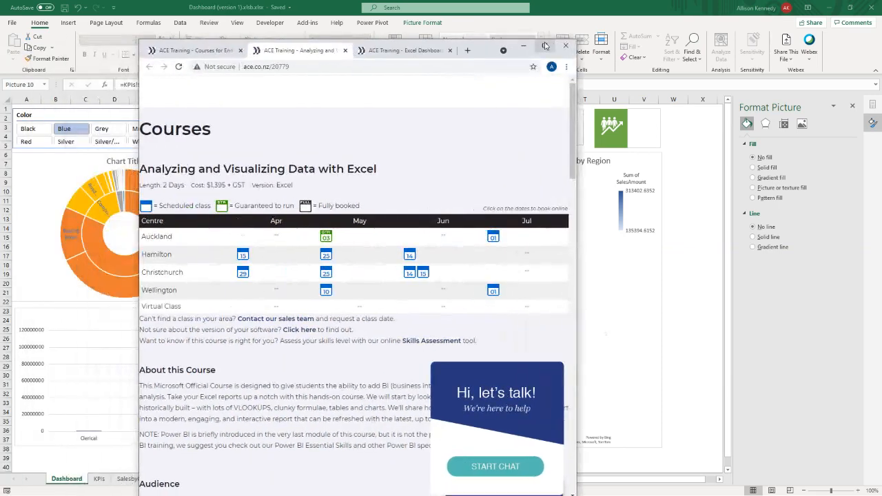
left_click(544, 46)
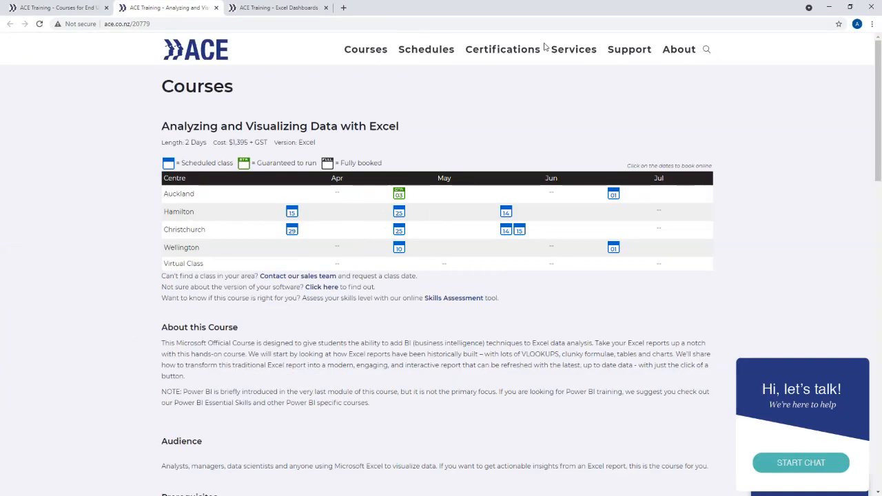
left_click(122, 27)
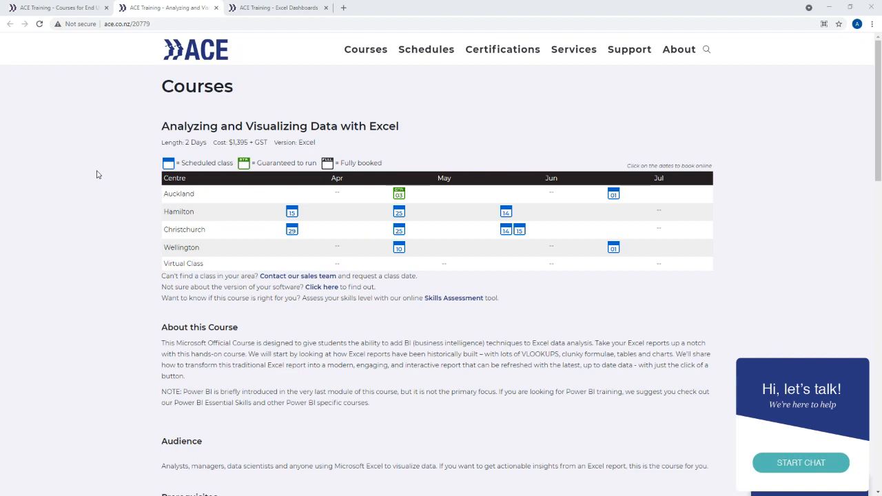
scroll(96, 174, "down", 1)
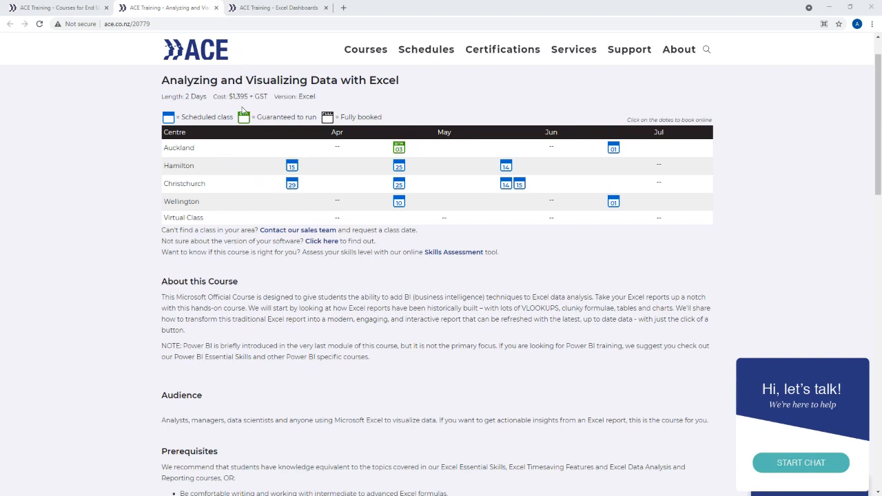
- View the Excel Dashboards course page and highlight its web address, ace.co.nz/excel-dashboards
left_click(267, 11)
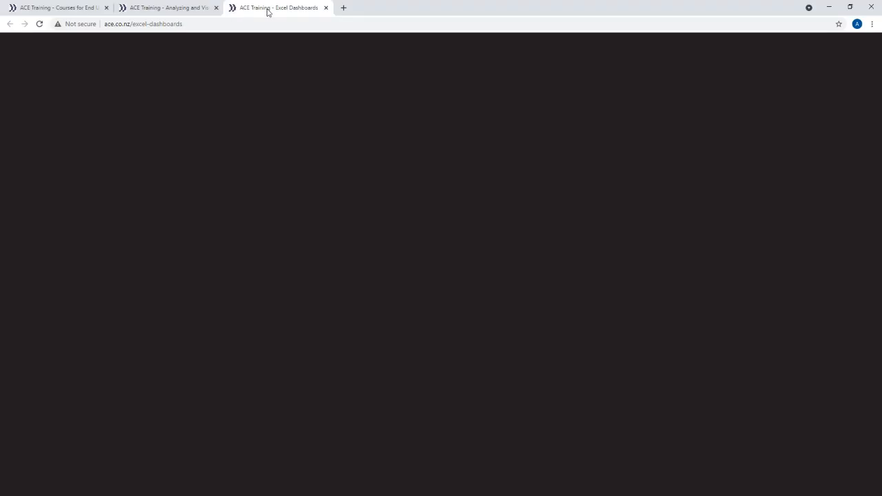
left_click(183, 24)
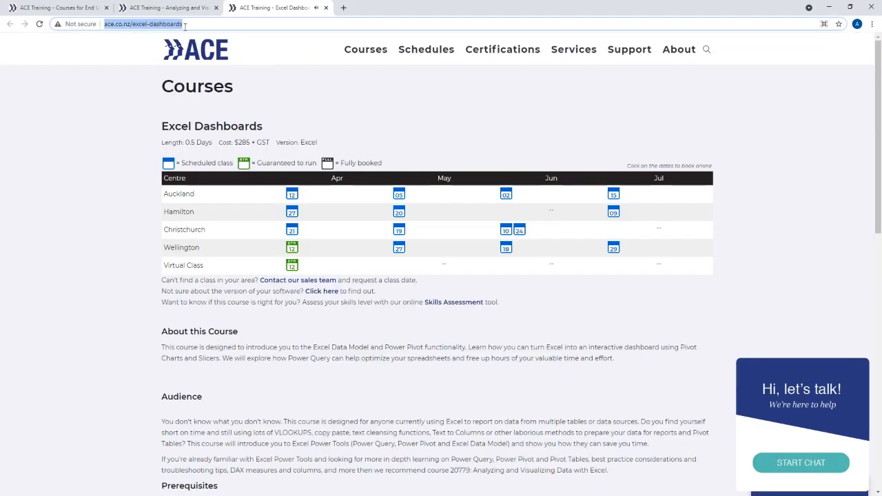
key("alt+Tab")
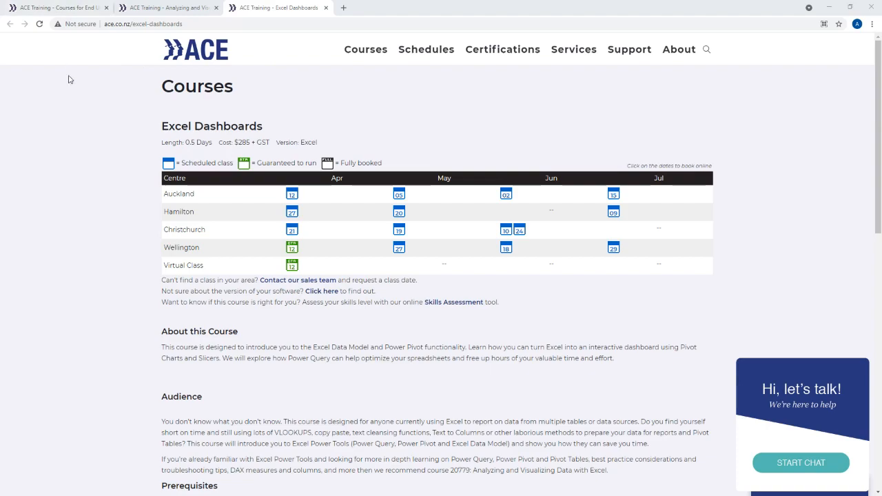
- View the end-user course list, highlight its address ace.co.nz/courses-for-end-users#excel, and return to the Excel dashboard
left_click(49, 9)
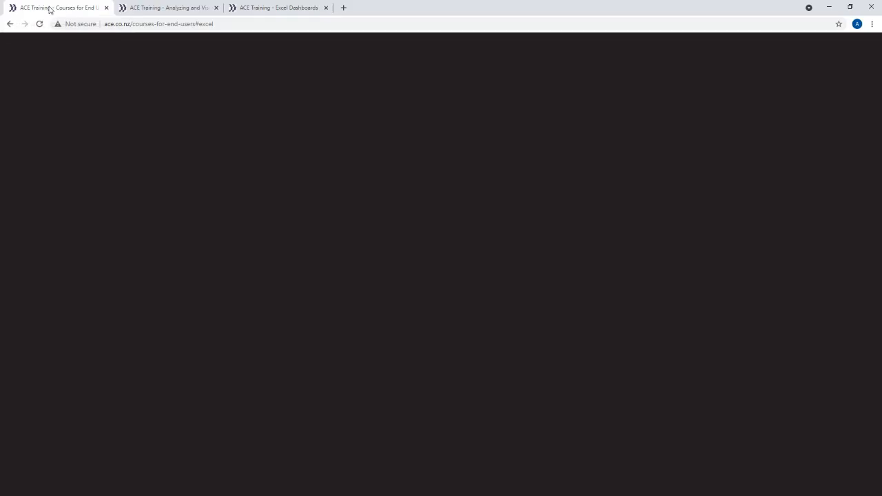
double_click(158, 24)
triple_click(158, 25)
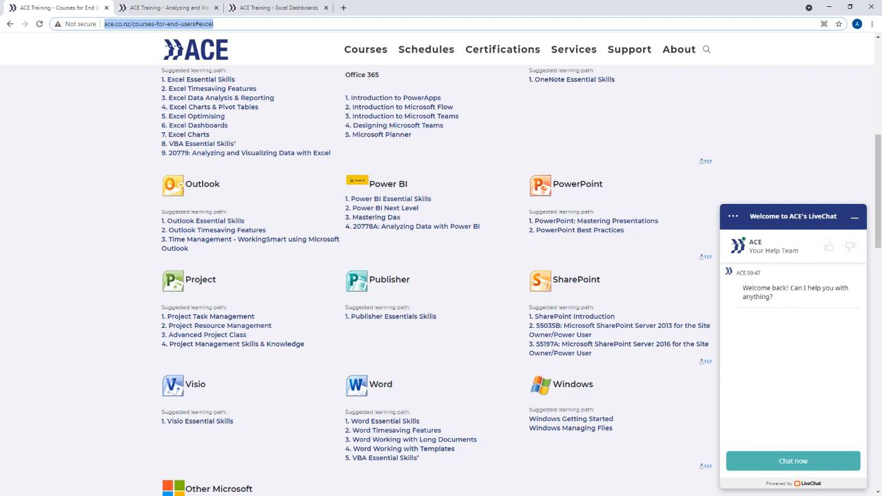
key("alt+Tab")
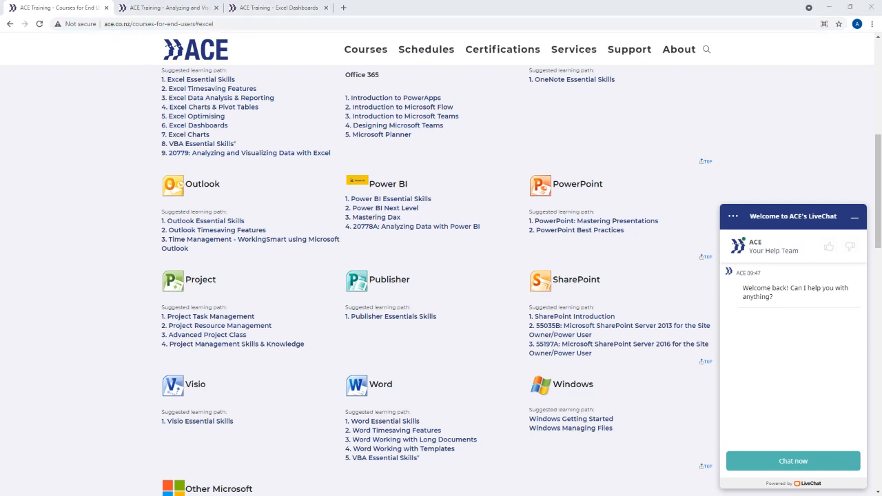
left_click(827, 9)
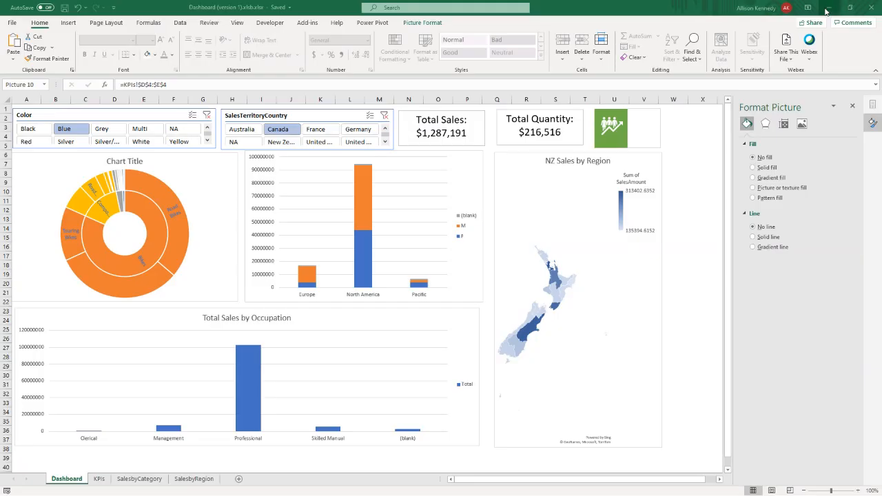